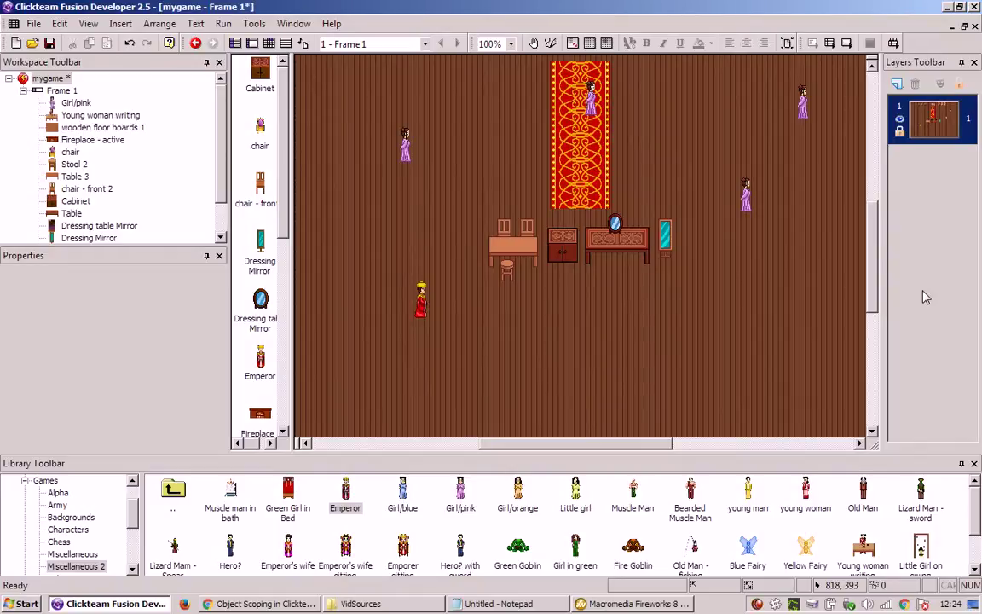
# Step: Run the application and expand the debugger over the lower part of the game window
pyautogui.press('F8')
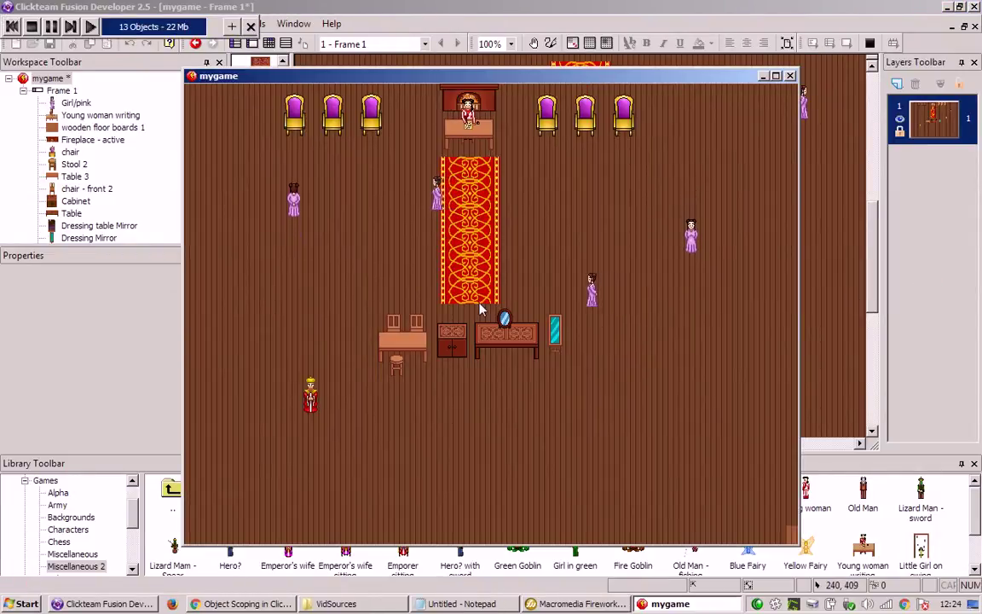
pyautogui.moveTo(189, 30); pyautogui.dragTo(747, 409)
pyautogui.click(749, 409)
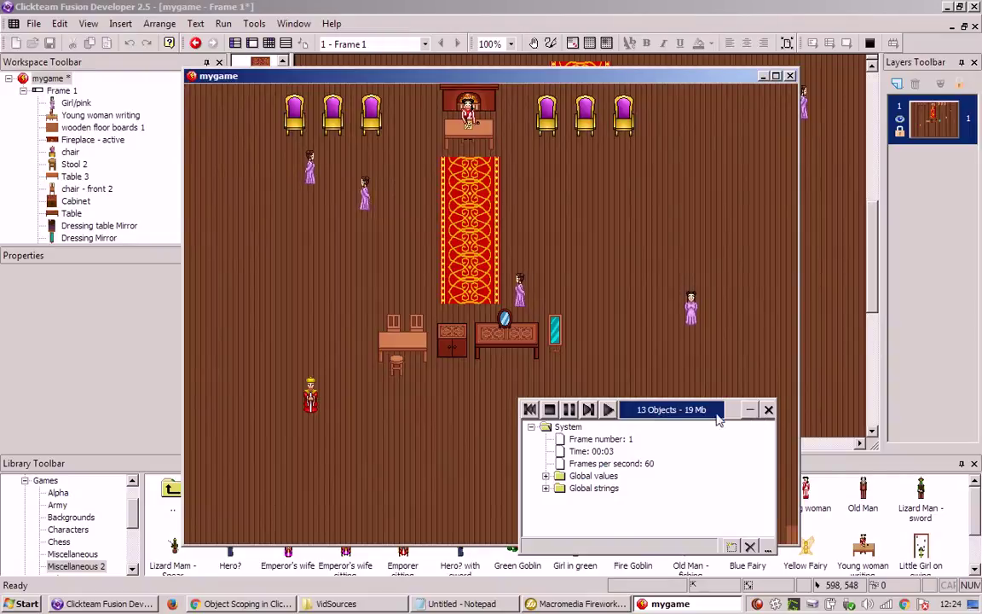
pyautogui.moveTo(674, 409); pyautogui.dragTo(666, 367)
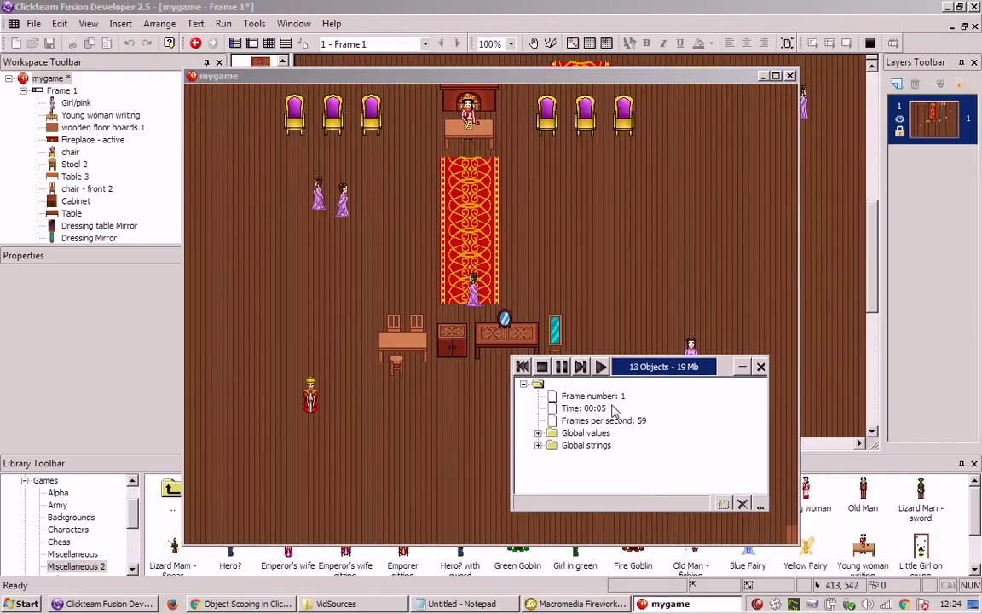
# Step: Inspect the frame number, time, frames per second and global values in the debugger's System group
pyautogui.click(597, 396)
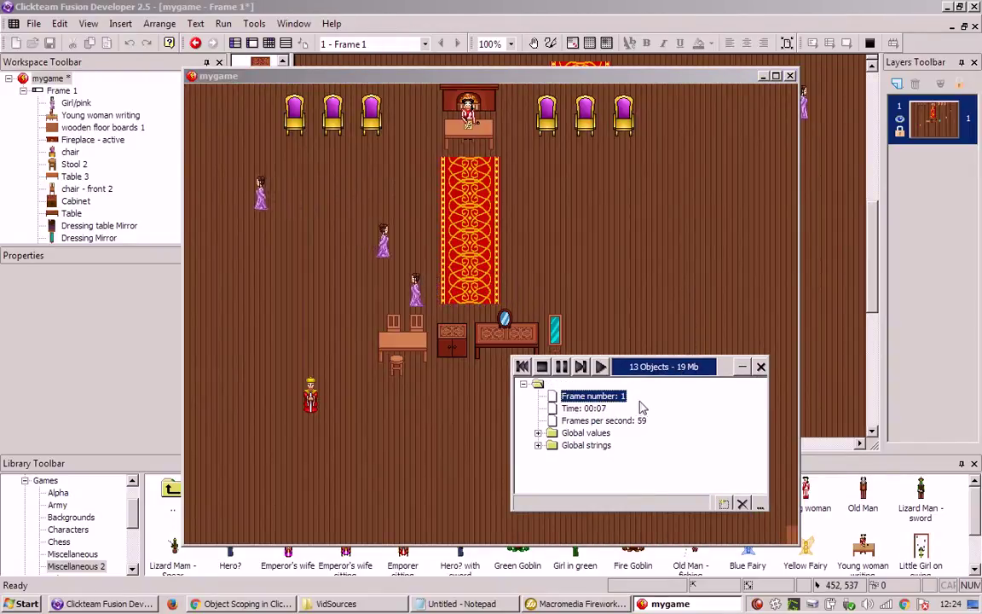
pyautogui.click(607, 409)
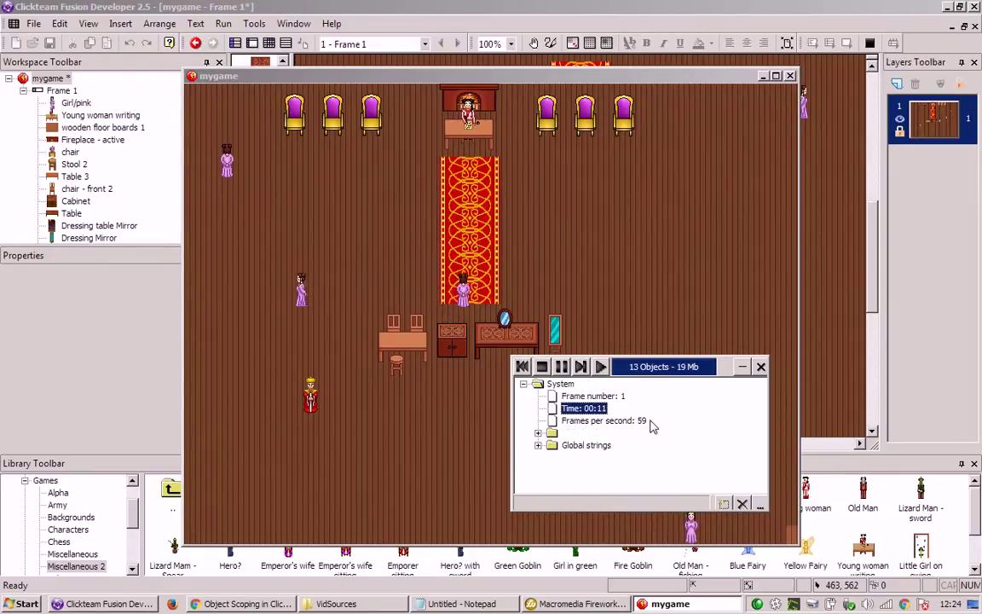
pyautogui.click(588, 421)
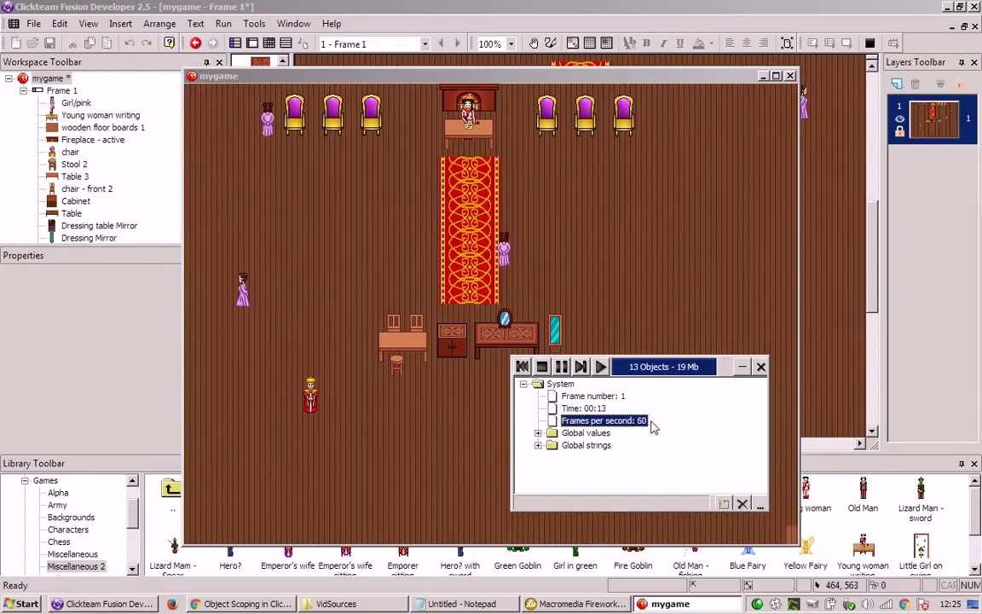
pyautogui.click(596, 433)
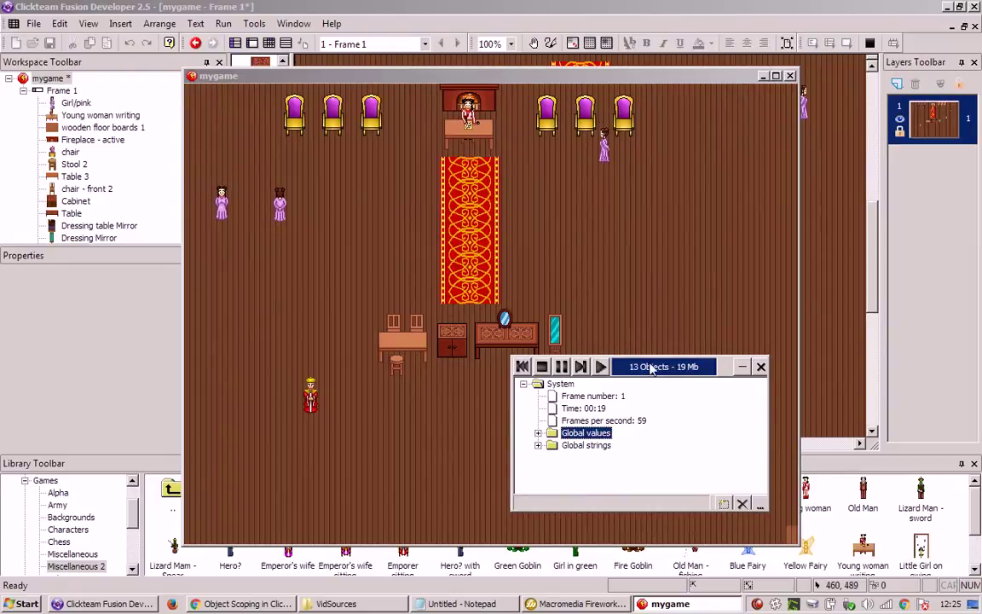
# Step: Reposition the debugger over the game area and add the active object Girl/pink #1 to it
pyautogui.moveTo(650, 366); pyautogui.dragTo(544, 212)
pyautogui.click(622, 352)
pyautogui.doubleClick(424, 214)
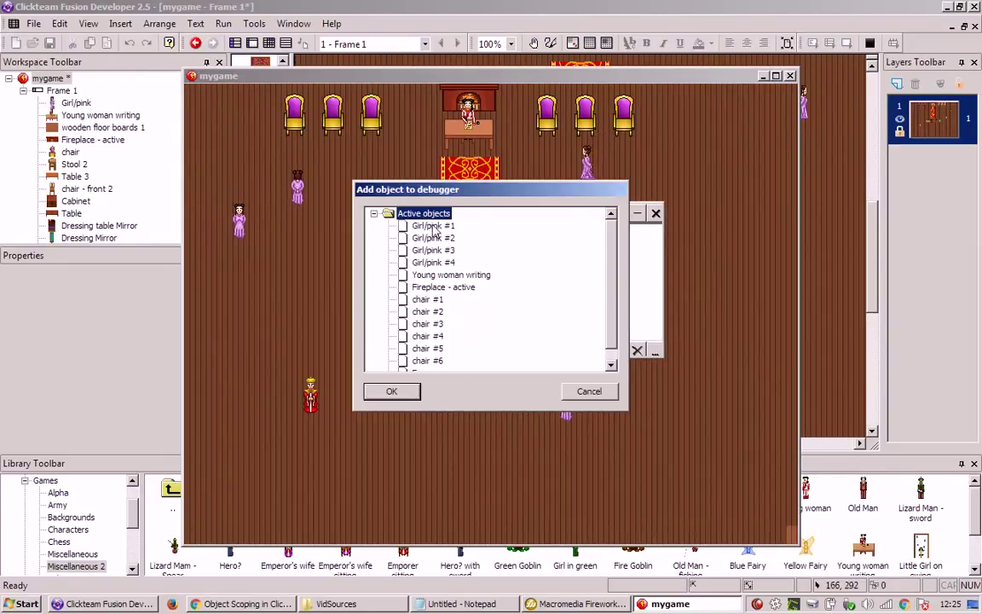
pyautogui.doubleClick(447, 228)
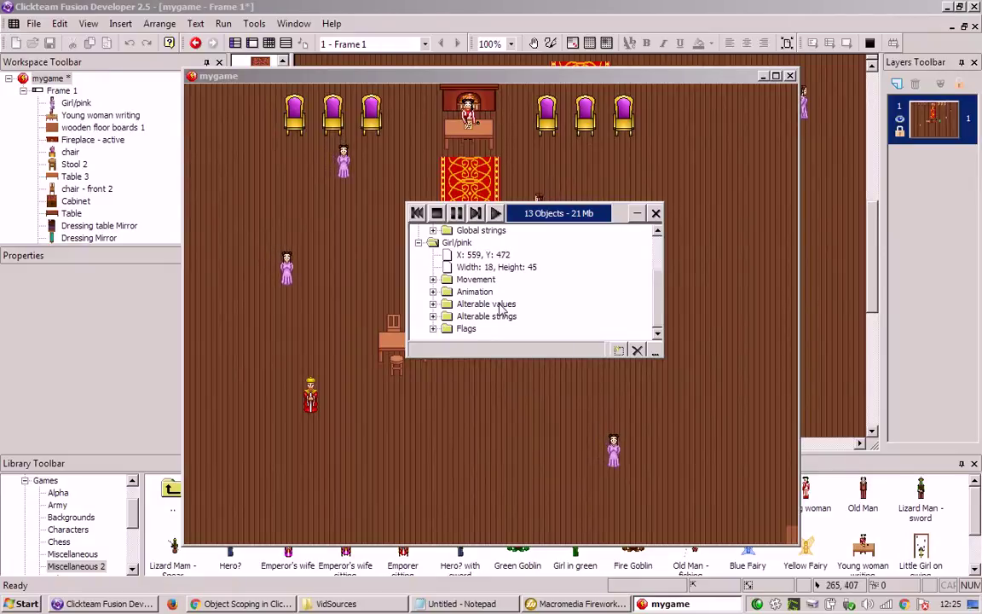
# Step: Examine the Girl/pink object's position, size, alterable values, animation and movement data in the debugger
pyautogui.click(501, 256)
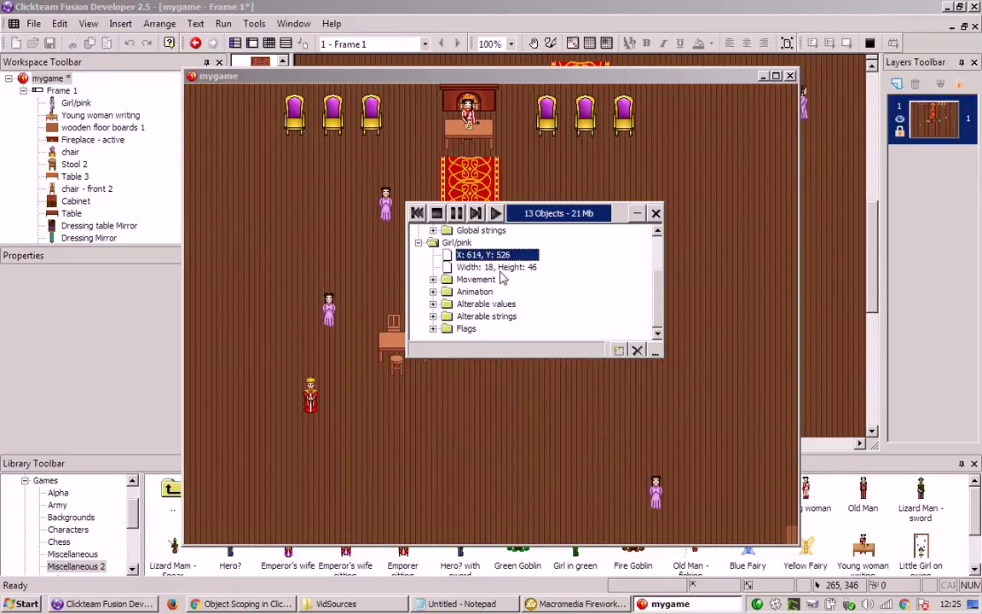
pyautogui.click(501, 268)
pyautogui.doubleClick(503, 305)
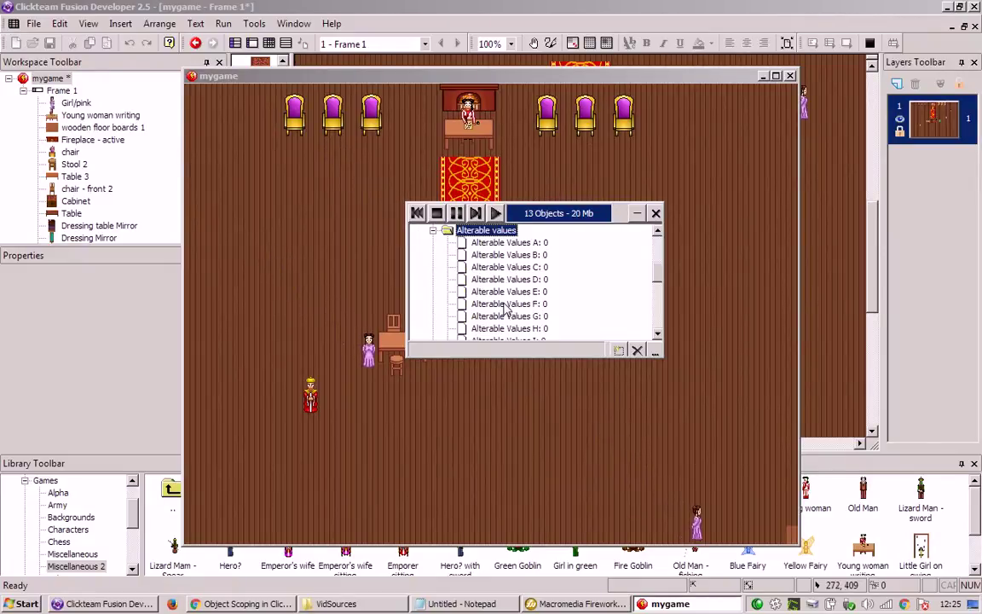
pyautogui.doubleClick(511, 304)
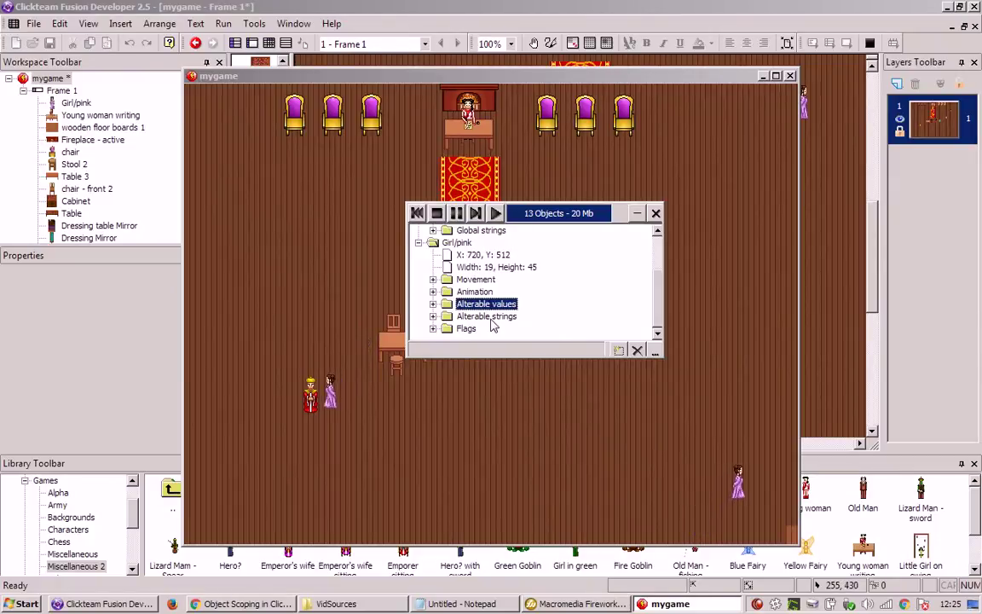
pyautogui.doubleClick(477, 291)
pyautogui.doubleClick(475, 292)
pyautogui.click(476, 280)
pyautogui.doubleClick(479, 280)
pyautogui.doubleClick(488, 282)
pyautogui.doubleClick(486, 281)
pyautogui.doubleClick(485, 281)
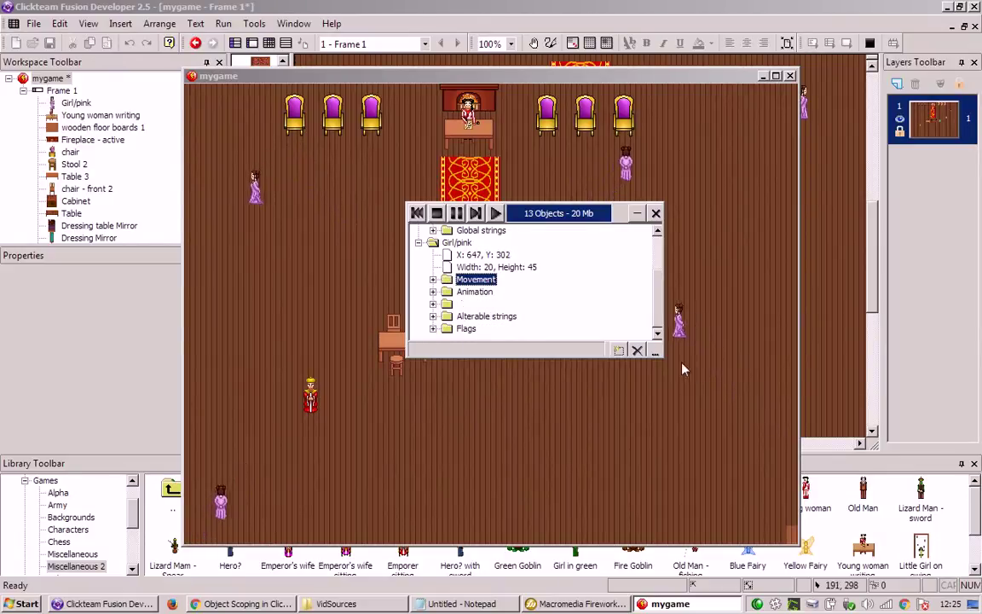
# Step: Try larger debugger window sizes, move it away from the middle of the game, and shrink it to a compact size
pyautogui.scroll(2, 661, 310)
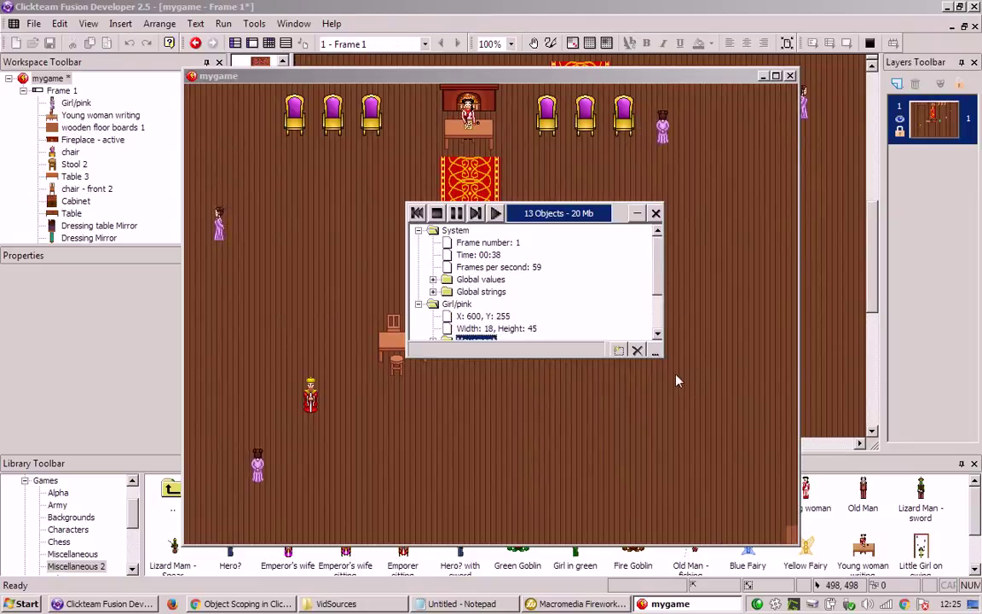
pyautogui.moveTo(841, 491); pyautogui.dragTo(898, 536)
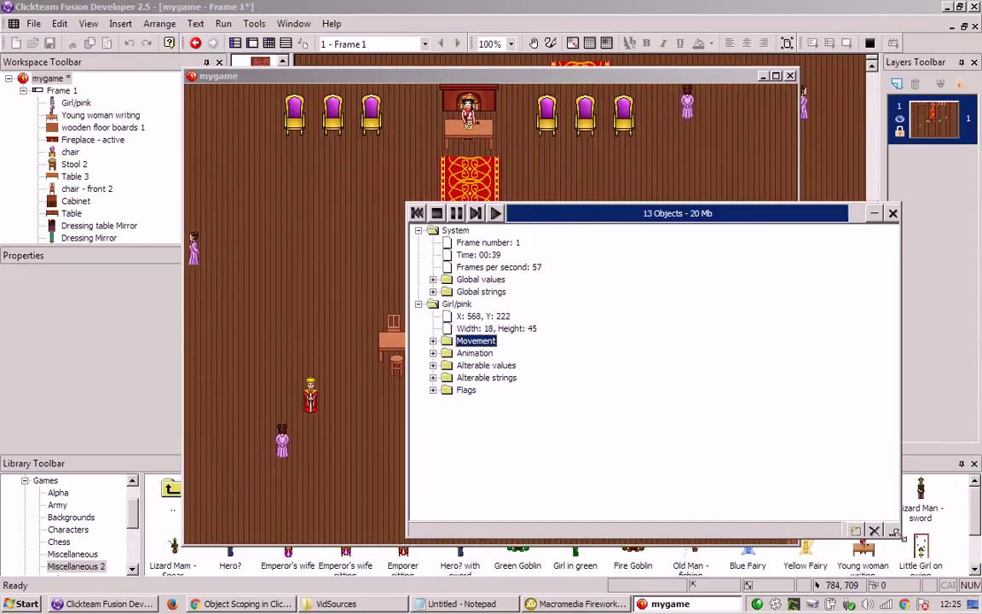
pyautogui.moveTo(635, 215); pyautogui.dragTo(340, 76)
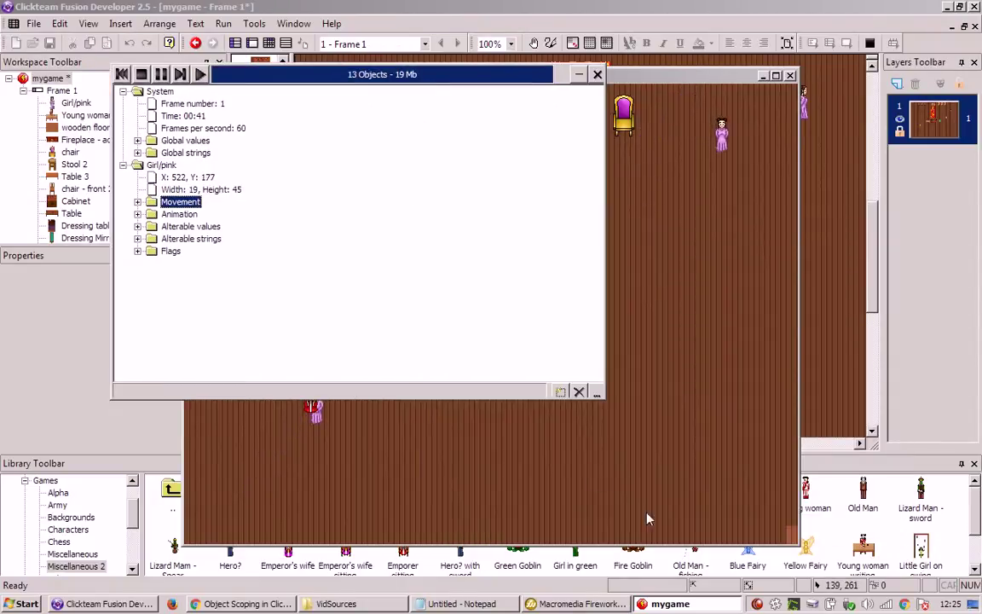
pyautogui.moveTo(602, 396); pyautogui.dragTo(754, 510)
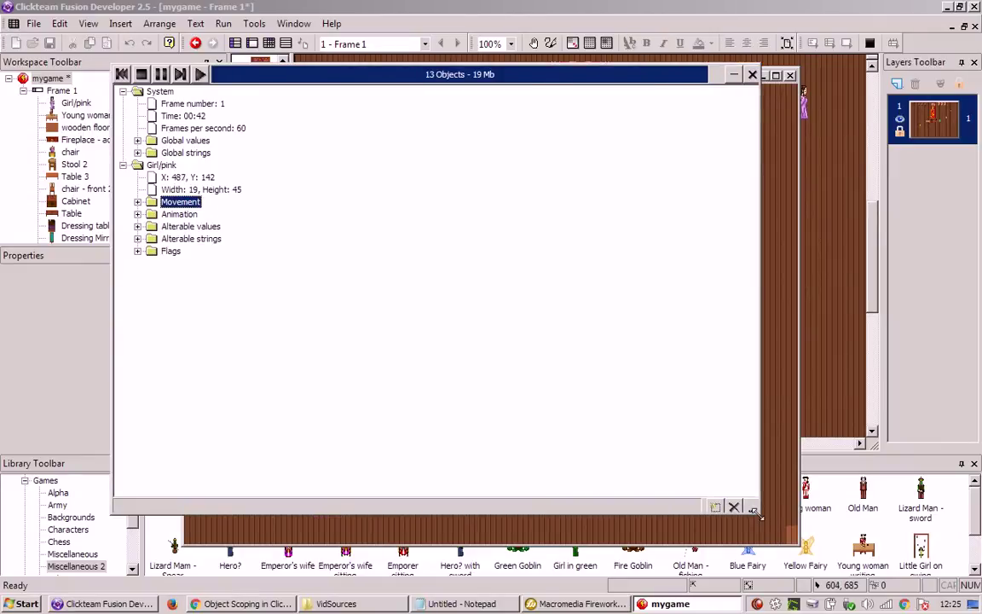
pyautogui.moveTo(328, 213); pyautogui.dragTo(341, 213)
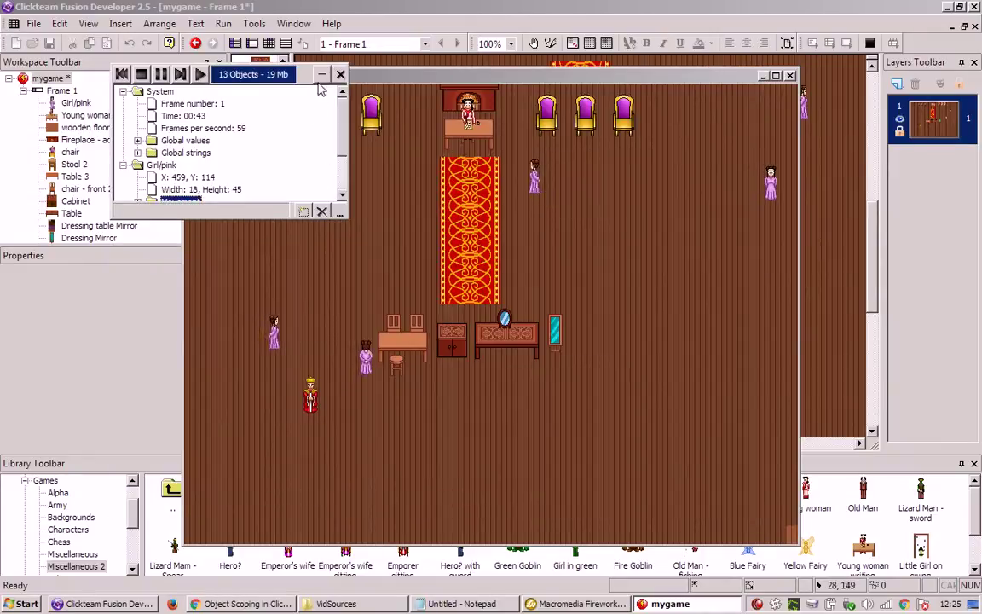
pyautogui.moveTo(347, 214); pyautogui.dragTo(377, 250)
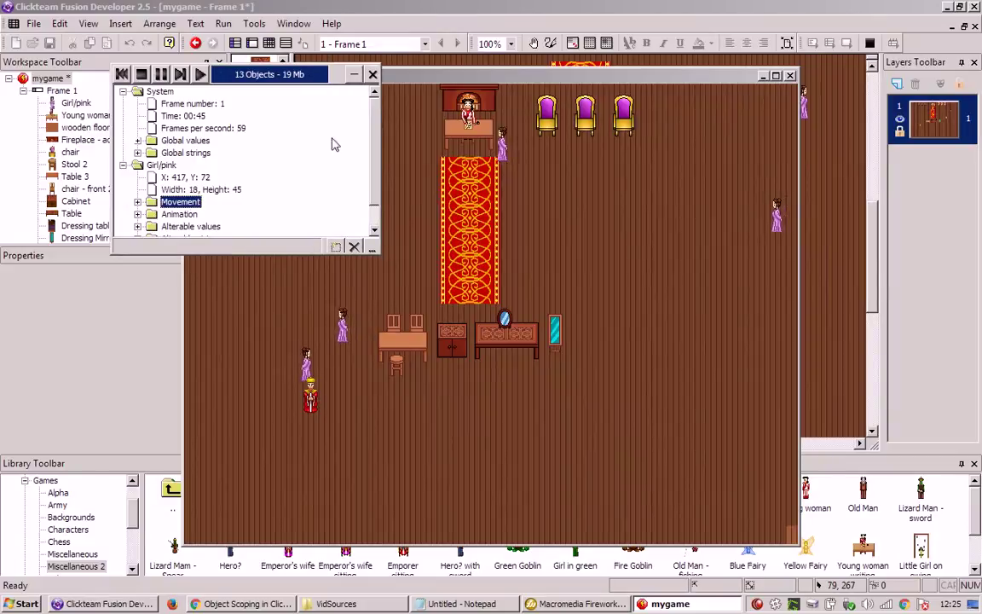
# Step: Stop the game, turn off Show Debugger in mygame's run options, and test the application briefly
pyautogui.click(142, 75)
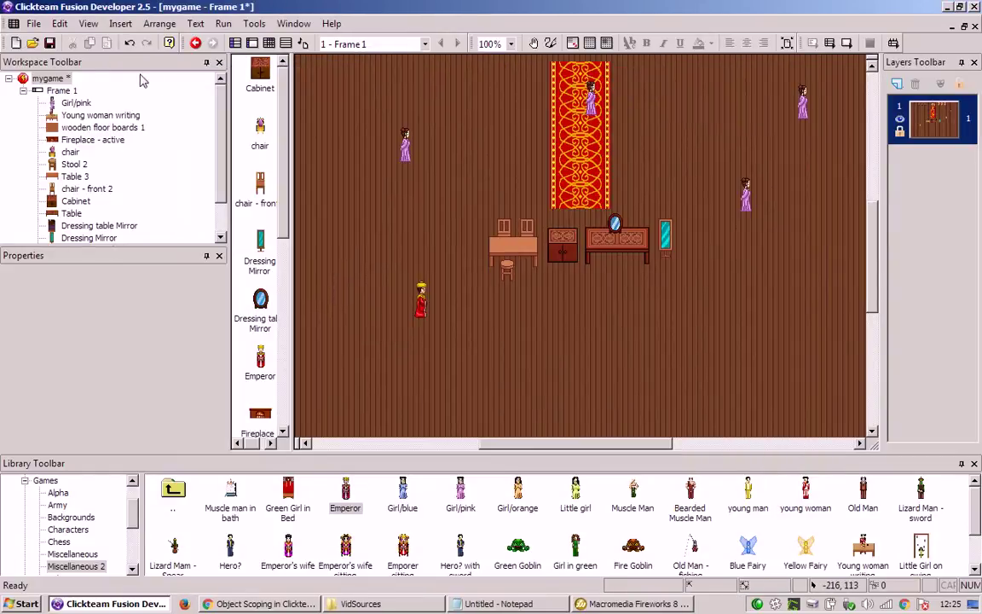
pyautogui.click(40, 79)
pyautogui.moveTo(109, 253); pyautogui.dragTo(115, 174)
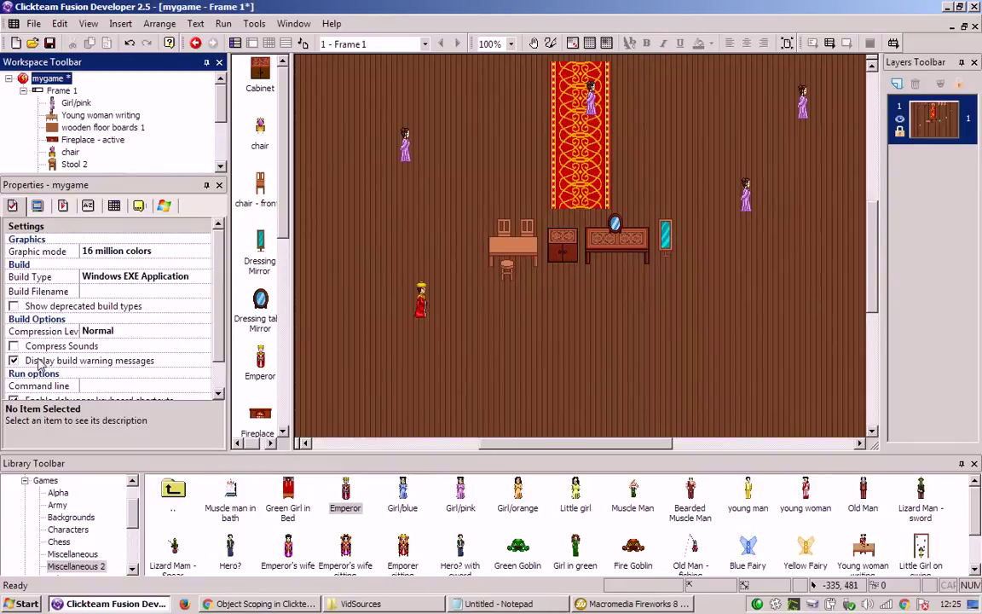
pyautogui.scroll(-2, 38, 363)
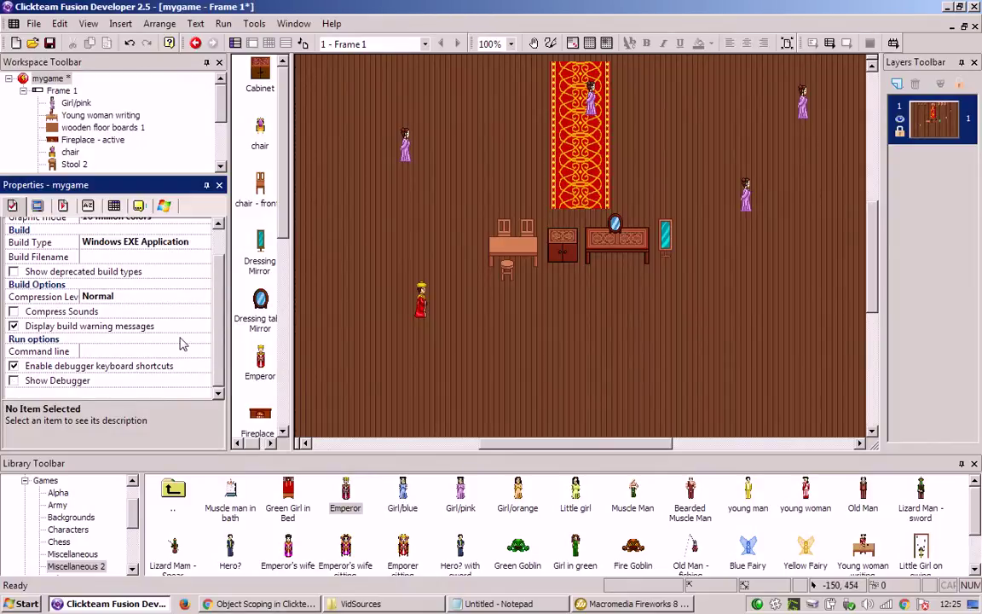
pyautogui.press('F8')
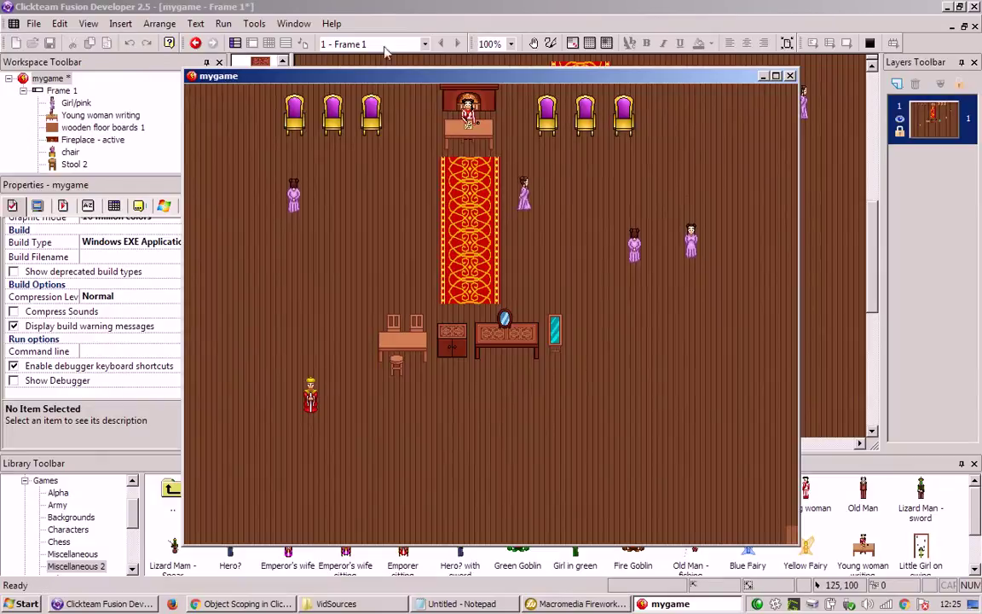
pyautogui.click(790, 76)
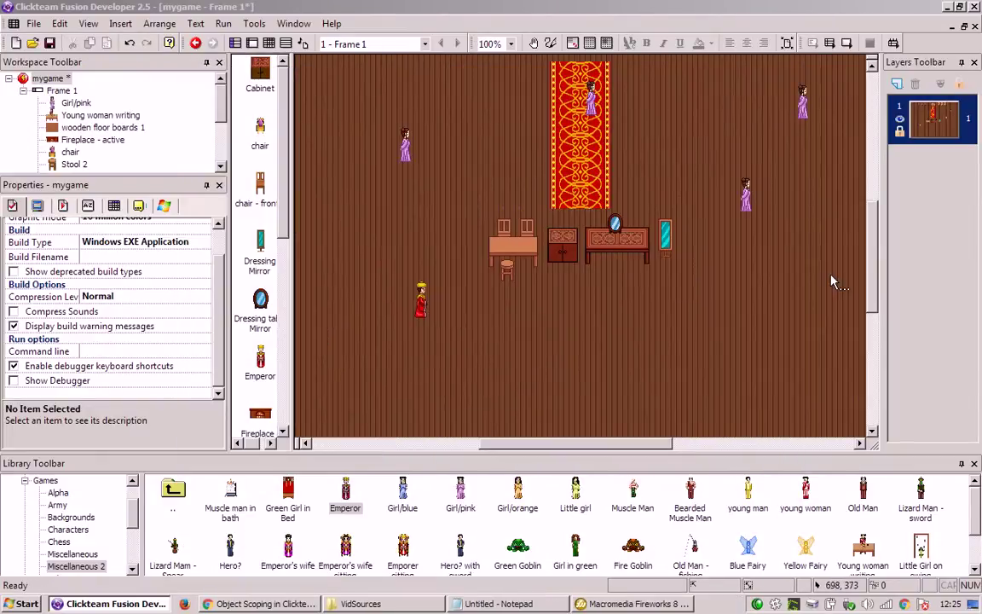
# Step: Run the application, walk the emperor around the furniture to test his movement, and close the game
pyautogui.moveTo(623, 444); pyautogui.dragTo(638, 447)
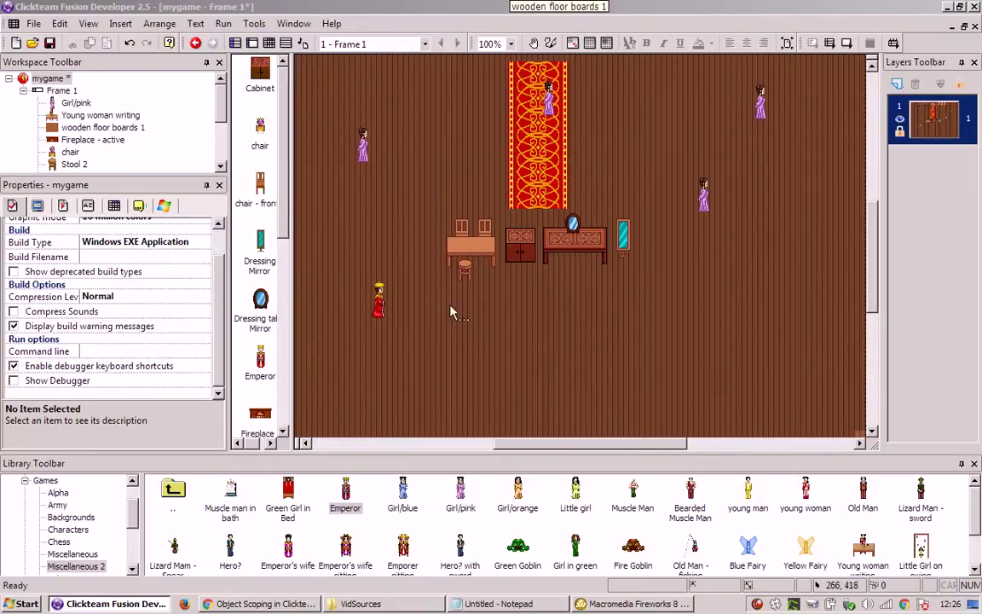
pyautogui.scroll(3, 492, 343)
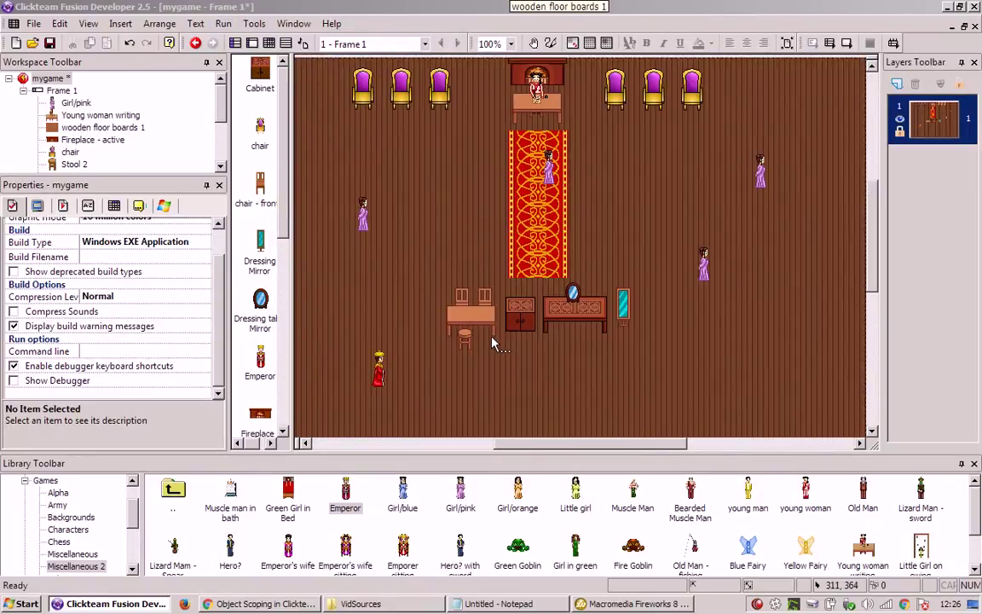
pyautogui.scroll(-1, 473, 166)
pyautogui.click(225, 25)
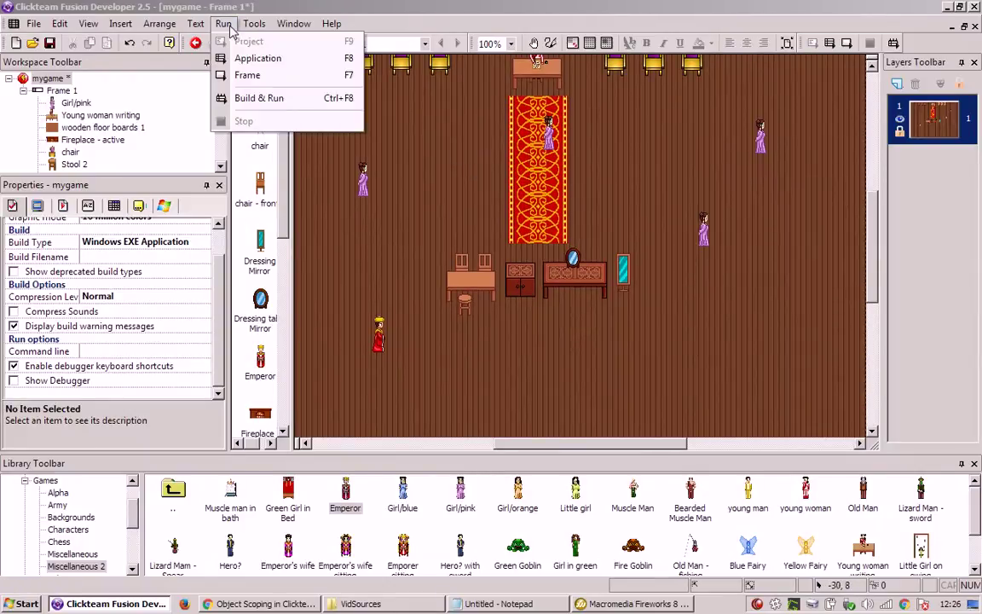
pyautogui.click(247, 41)
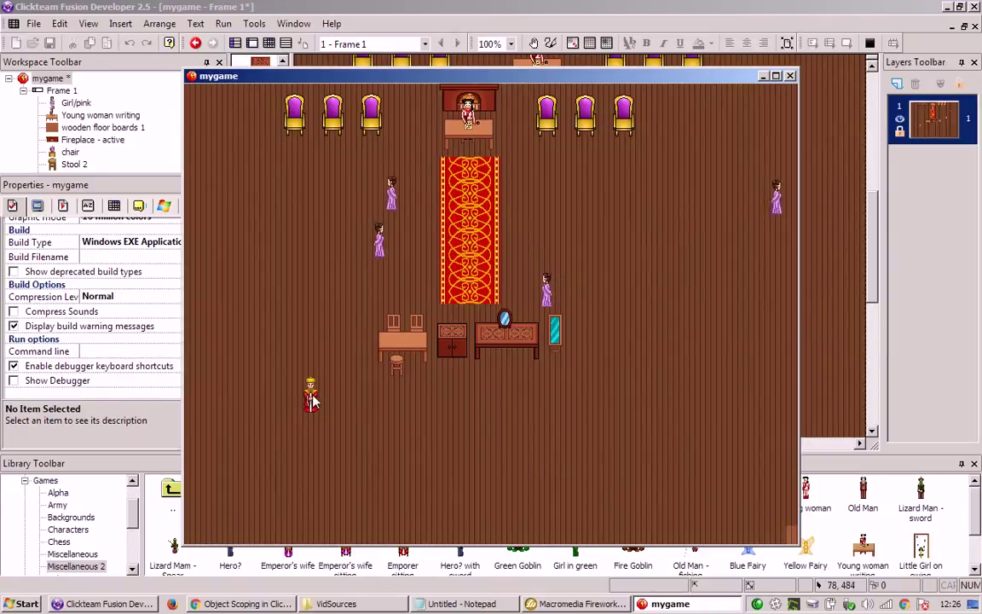
pyautogui.press('Right')
pyautogui.press('Down')
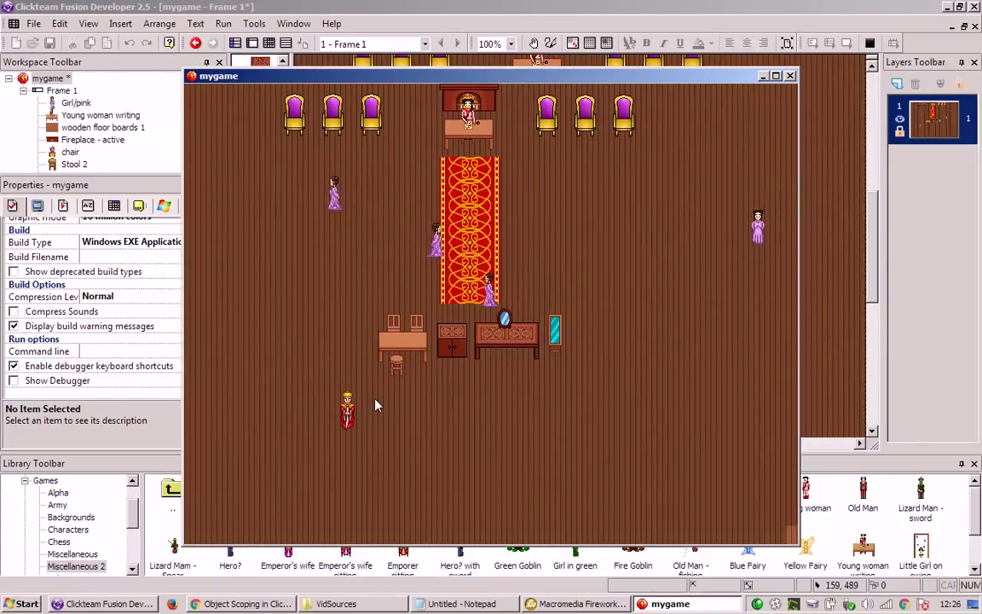
pyautogui.press('Right')
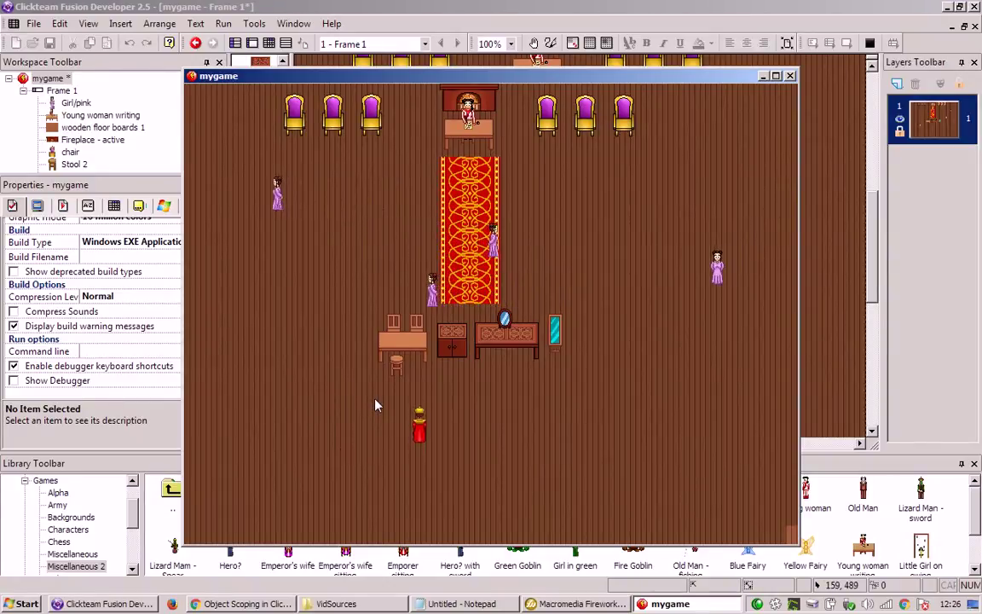
pyautogui.press('Up')
pyautogui.press('Right')
pyautogui.press('Right')
pyautogui.press('Up')
pyautogui.press('Left')
pyautogui.press('Left')
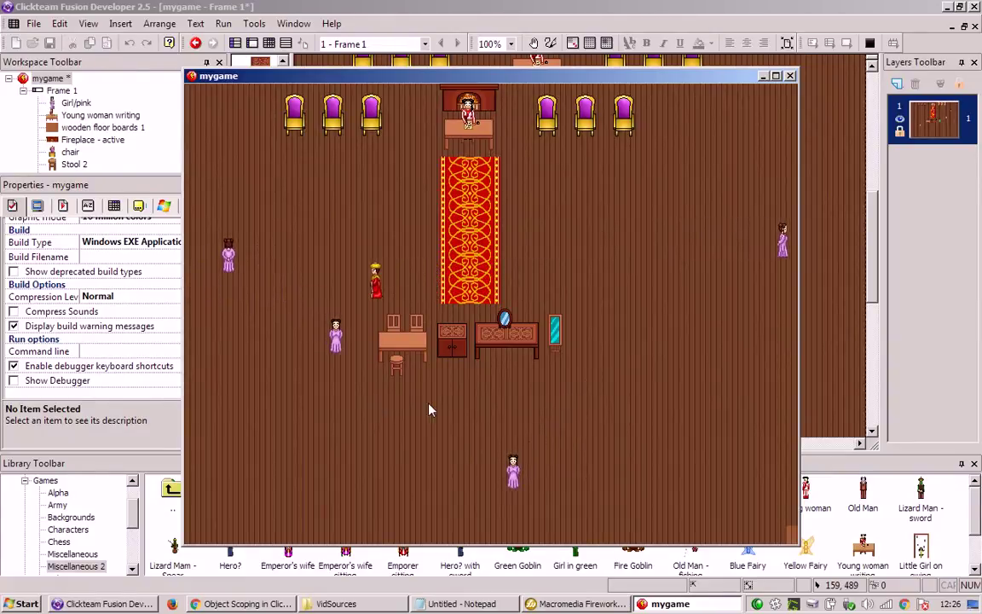
pyautogui.click(790, 76)
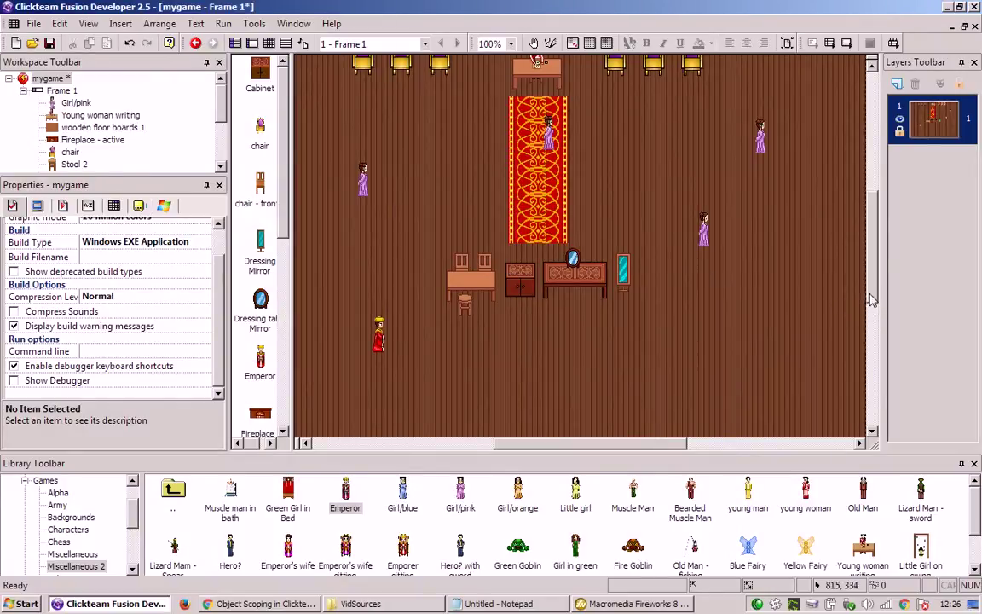
# Step: Add two new layers above layer 1 of the frame and select layer 3
pyautogui.click(896, 83)
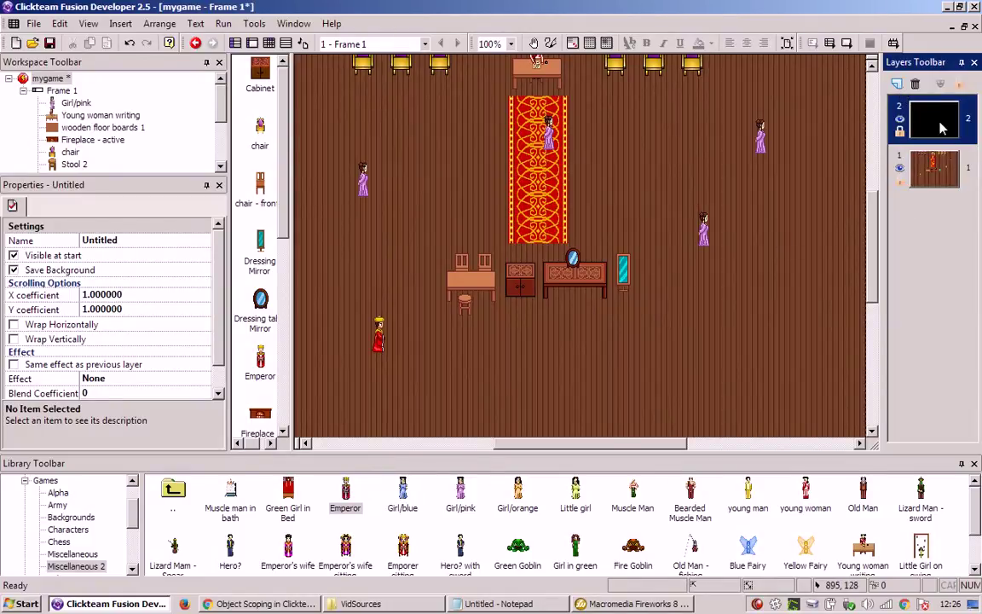
pyautogui.click(898, 84)
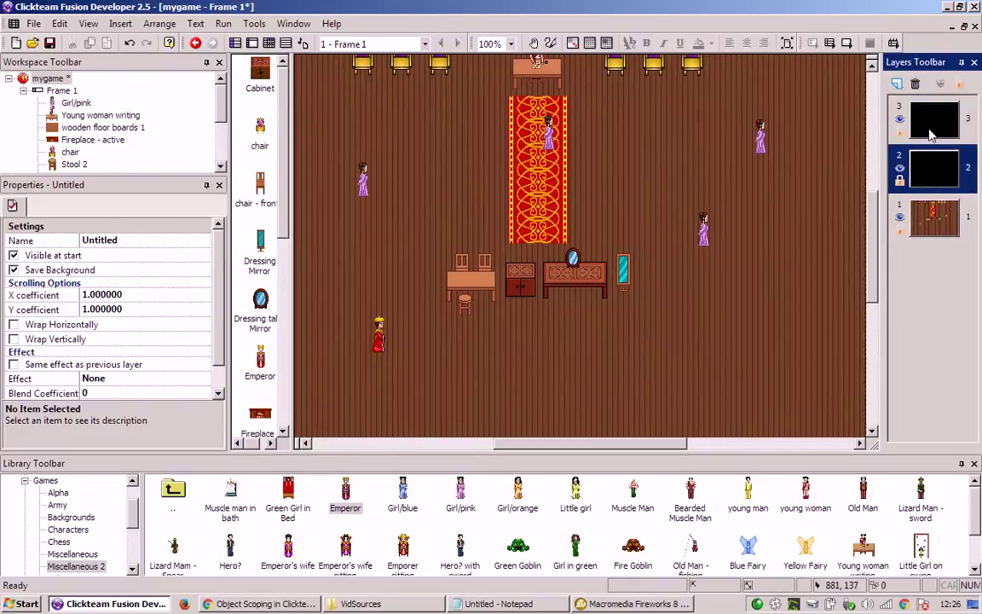
pyautogui.moveTo(931, 134); pyautogui.dragTo(934, 167)
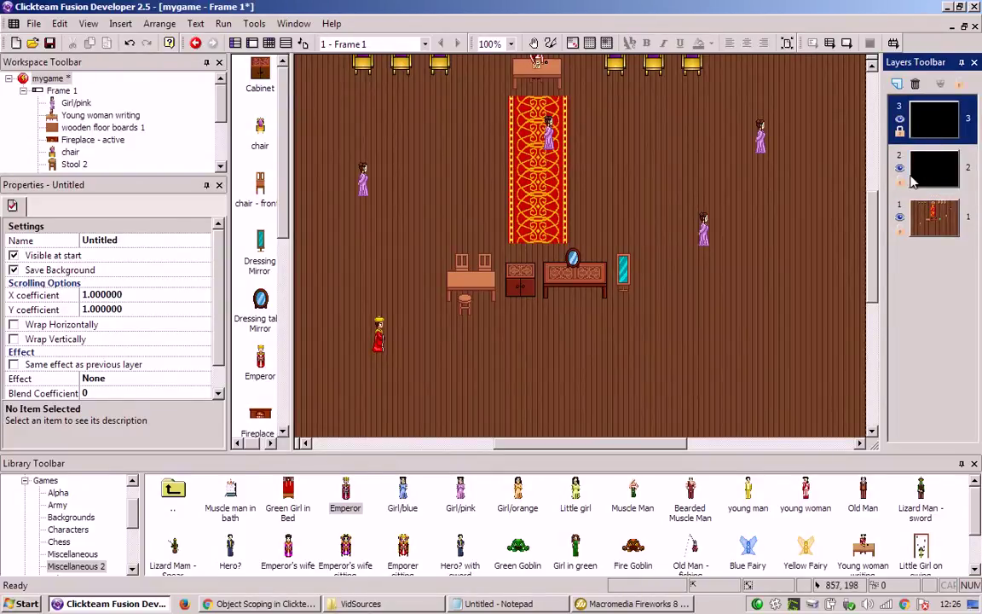
# Step: Select layer 3 of the frame and rename it as Debug
pyautogui.moveTo(911, 181); pyautogui.dragTo(912, 179)
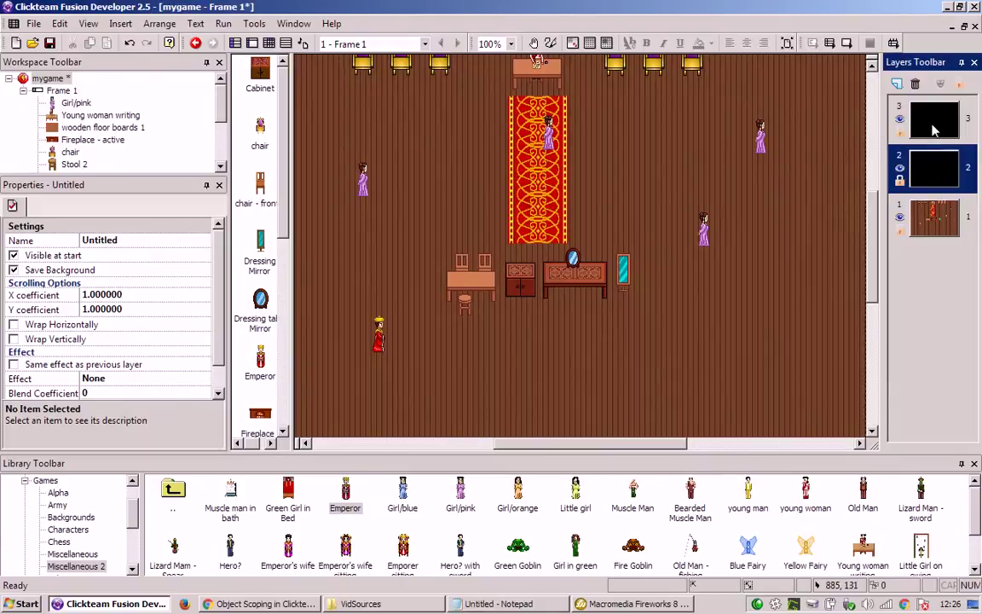
pyautogui.click(941, 139)
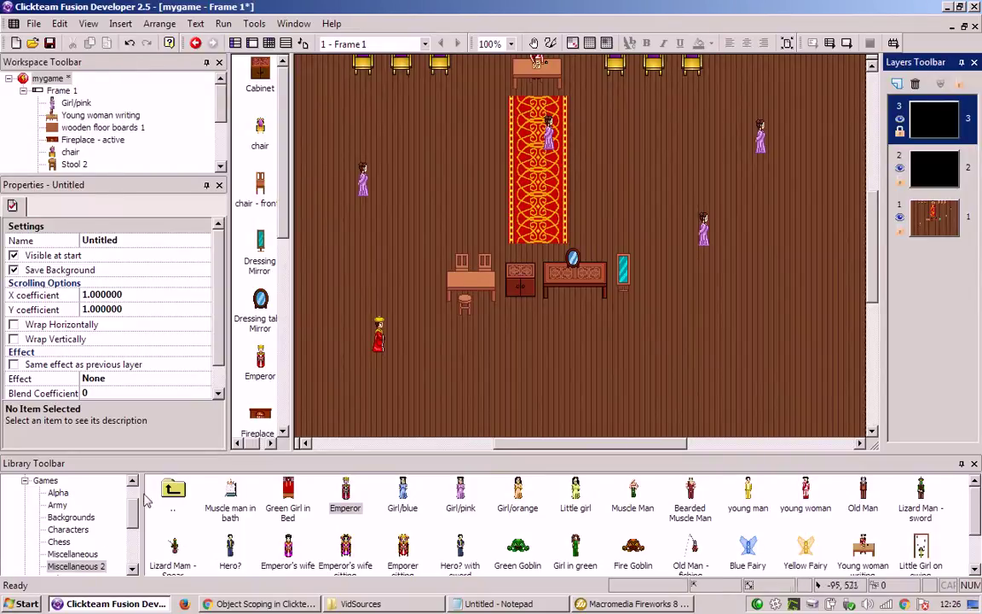
pyautogui.click(161, 242)
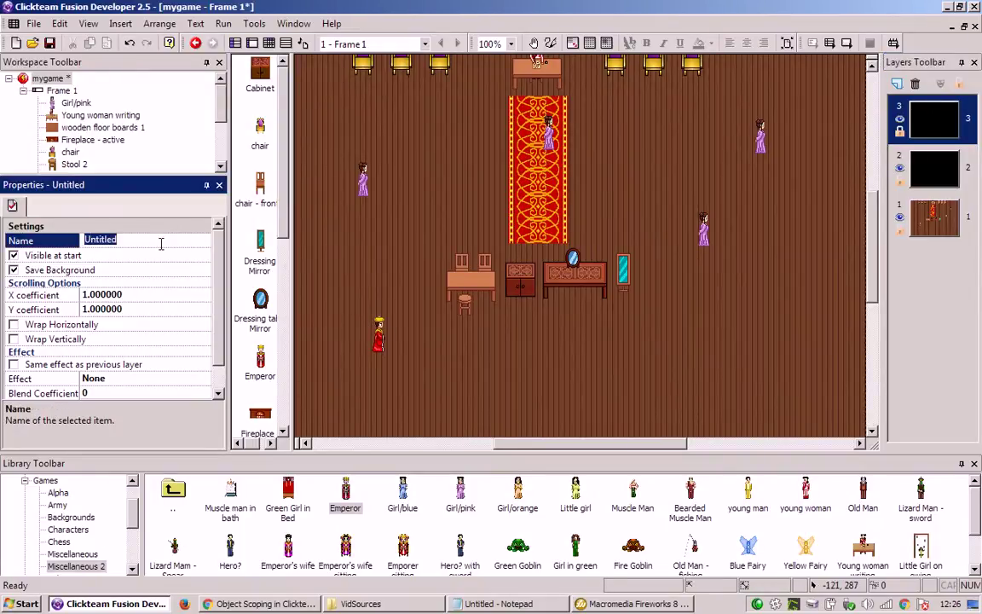
pyautogui.write('Debug')
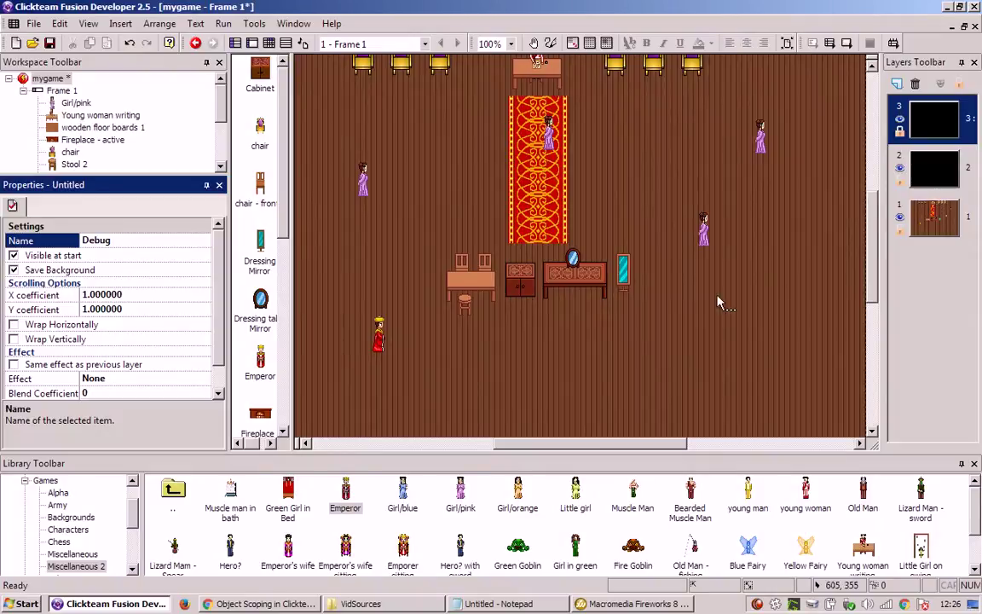
# Step: Insert a new Backdrop object on the Debug layer, placing it in the empty area just below the frame
pyautogui.click(765, 294)
pyautogui.scroll(-2, 628, 376)
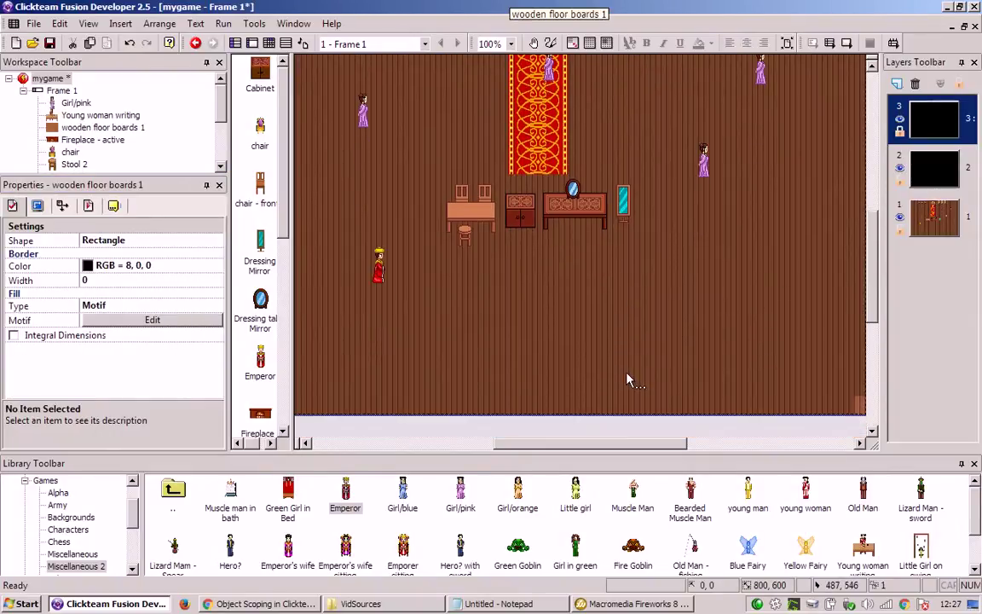
pyautogui.doubleClick(515, 434)
pyautogui.press('b')
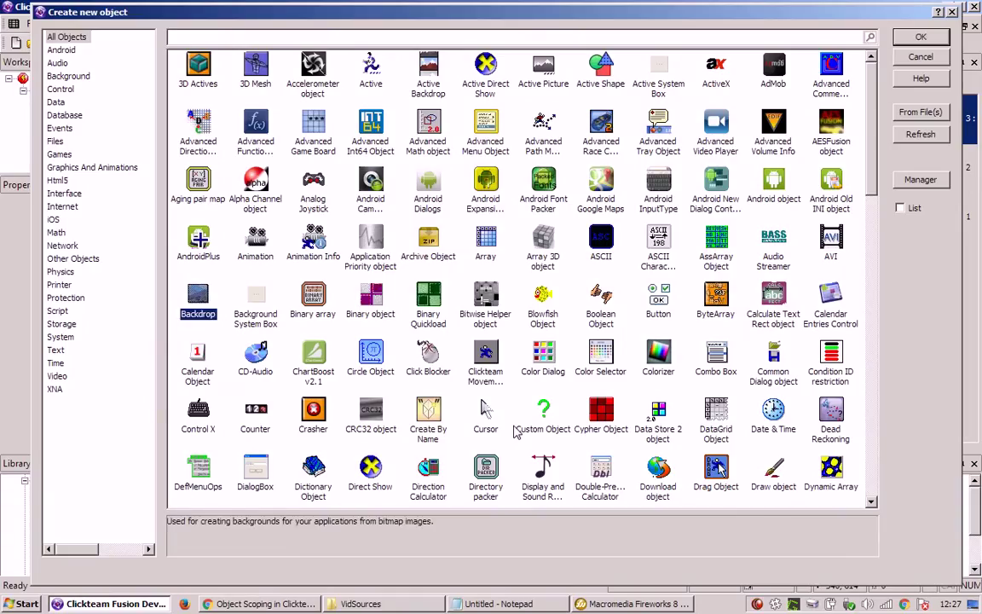
pyautogui.press('Return')
pyautogui.click(512, 424)
pyautogui.scroll(-1, 522, 409)
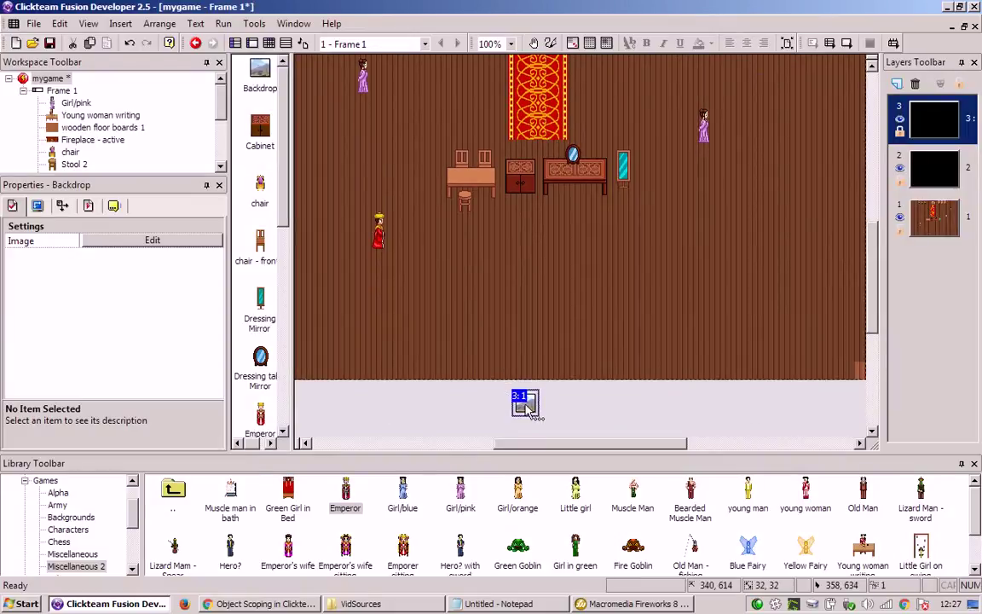
# Step: Load hud.png from the Debugging System folder as the backdrop's image and accept it
pyautogui.doubleClick(524, 400)
pyautogui.click(30, 27)
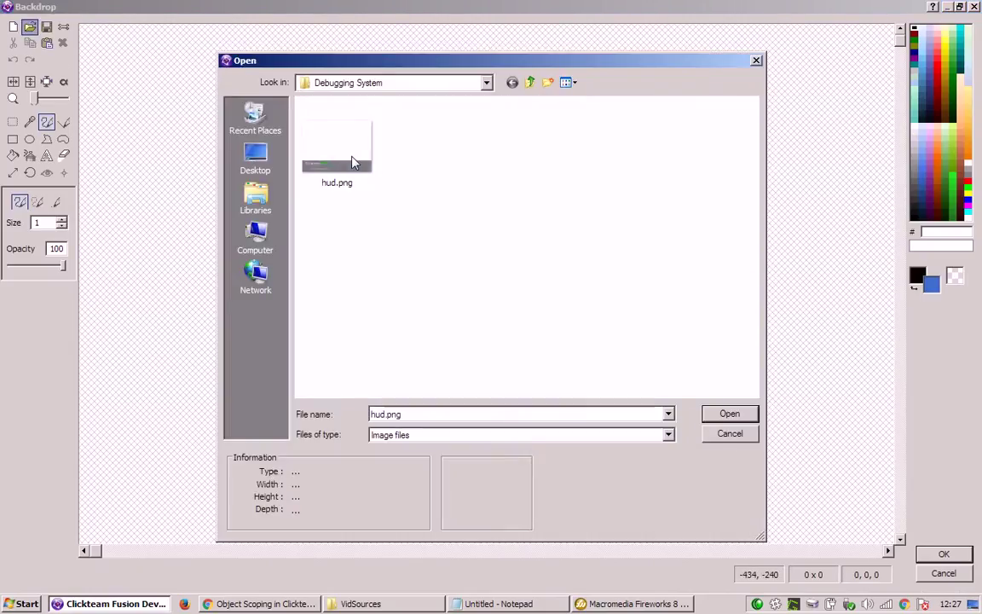
pyautogui.doubleClick(352, 160)
pyautogui.click(433, 453)
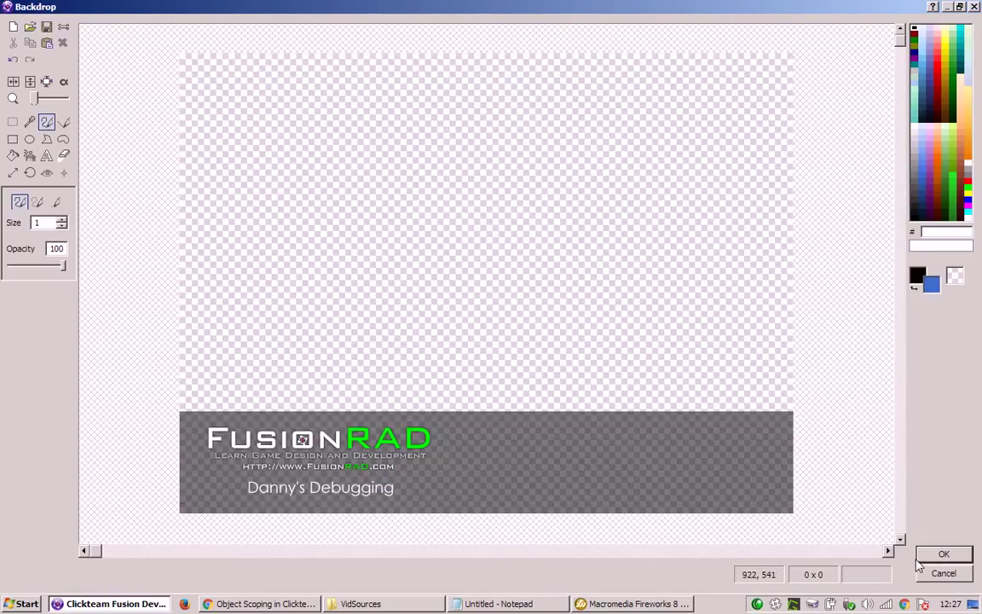
pyautogui.click(945, 555)
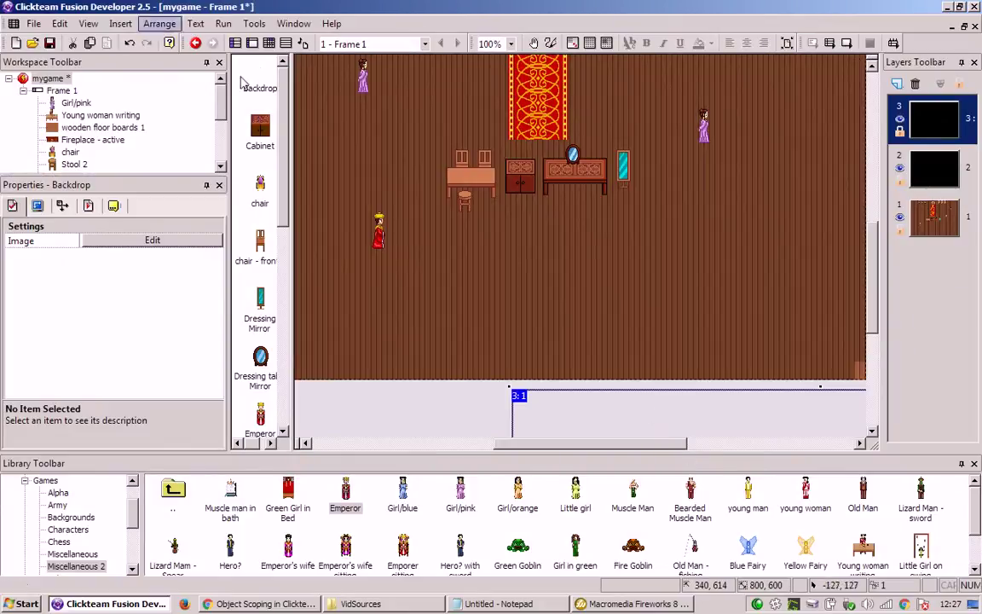
# Step: Align the backdrop horizontally and vertically within the frame so that it sits at position 0, 0
pyautogui.click(160, 24)
pyautogui.moveTo(195, 60)
pyautogui.click(317, 76)
pyautogui.click(160, 24)
pyautogui.click(322, 117)
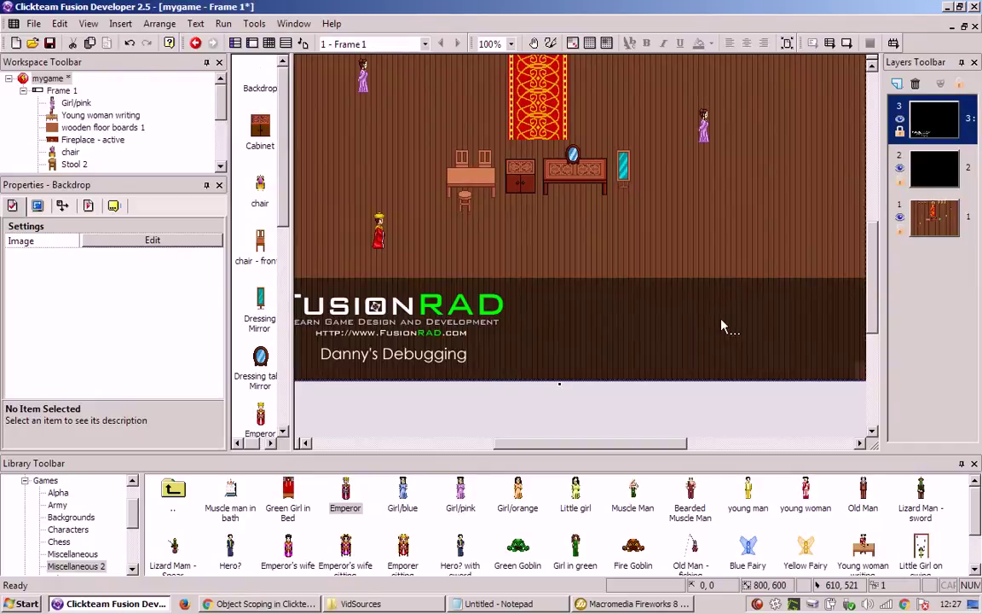
# Step: Run the application, walk the emperor into the debugging overlay to test it, and close the game
pyautogui.press('F8')
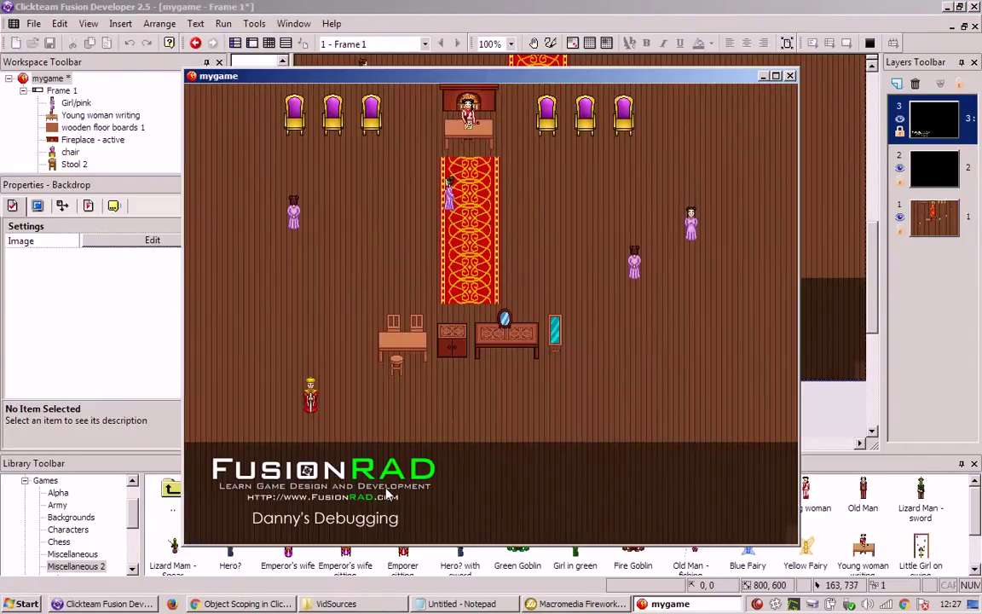
pyautogui.press('Right')
pyautogui.press('Down')
pyautogui.press('Right')
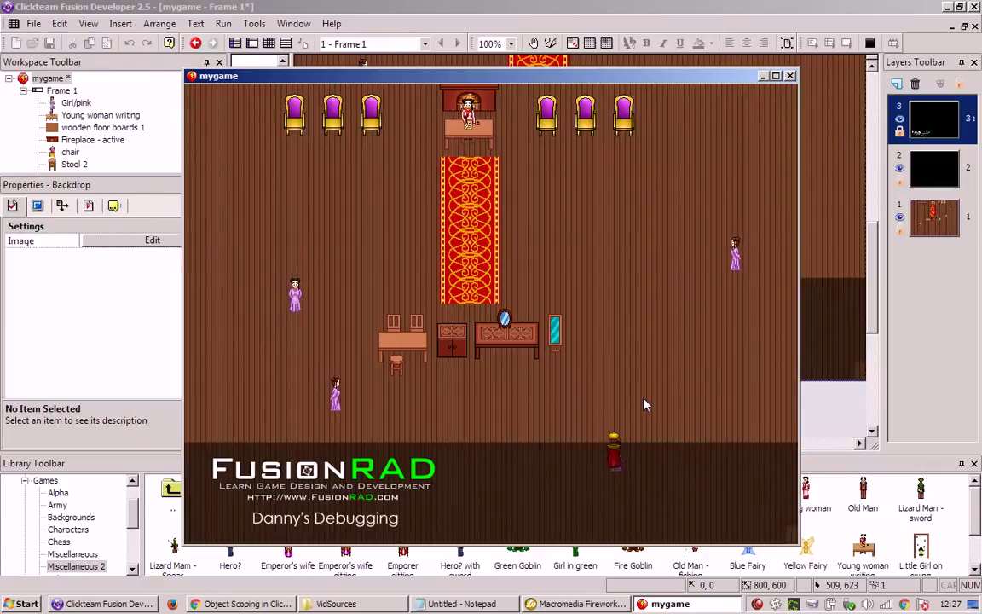
pyautogui.hotkey('alt', 'F4')
# Step: Deselect the backdrop and select the Debug layer
pyautogui.moveTo(649, 442); pyautogui.dragTo(638, 442)
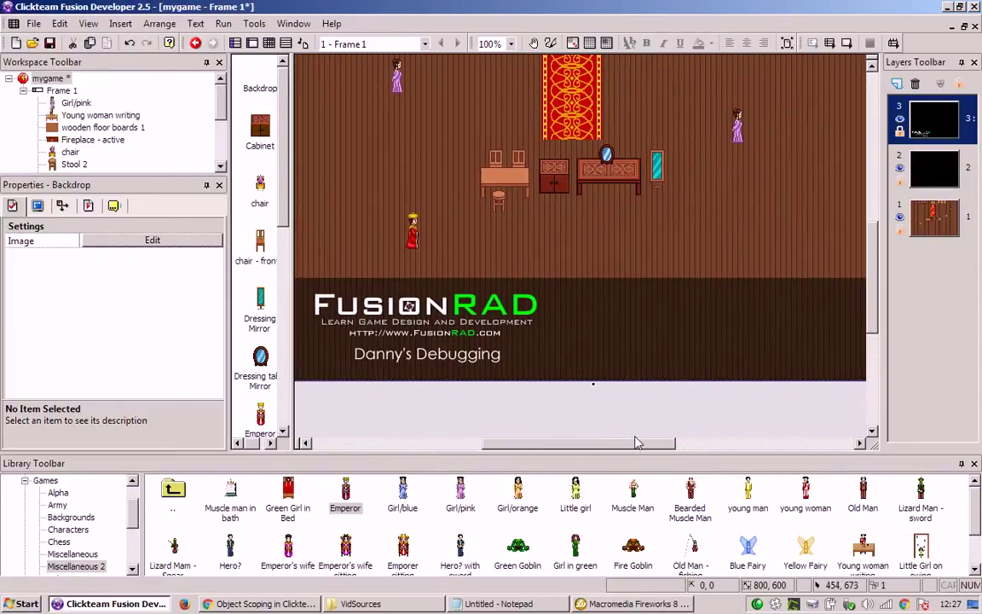
pyautogui.click(649, 415)
pyautogui.scroll(3, 670, 416)
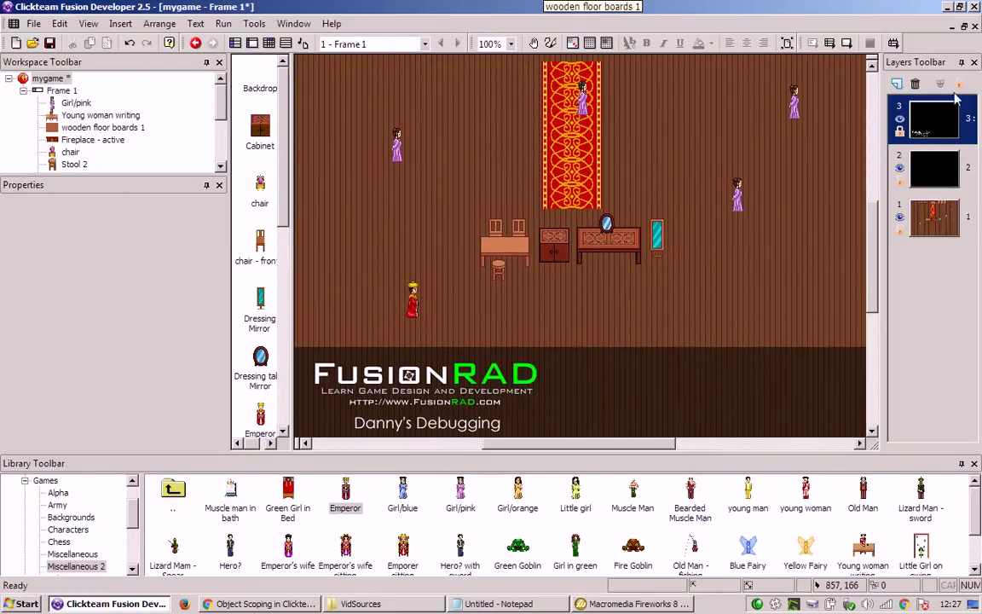
pyautogui.click(946, 124)
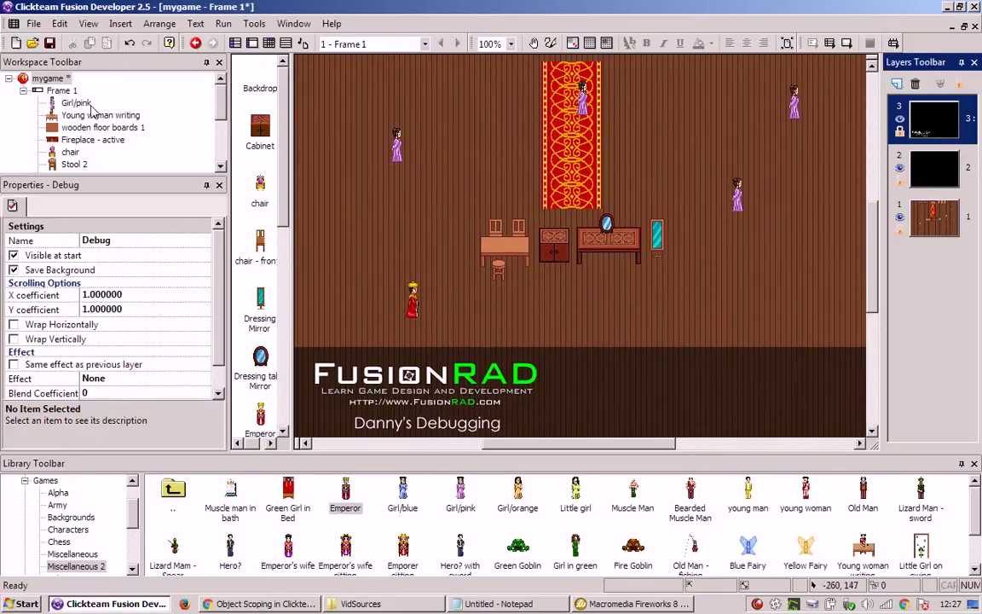
# Step: Insert a new Active object on the Debug layer and place it just above the frame's upper-left corner
pyautogui.click(64, 79)
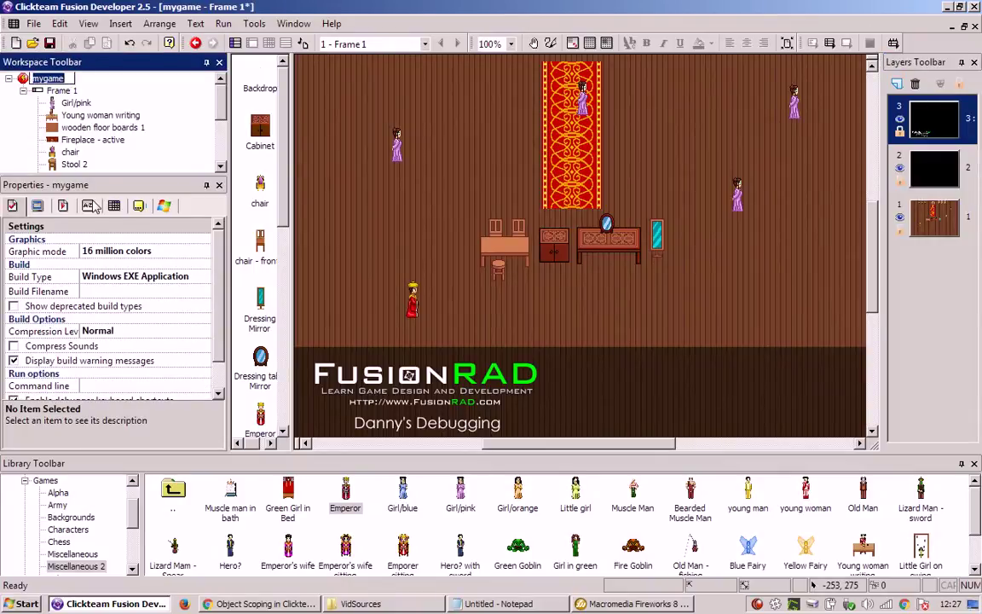
pyautogui.hscroll(-3, 494, 366)
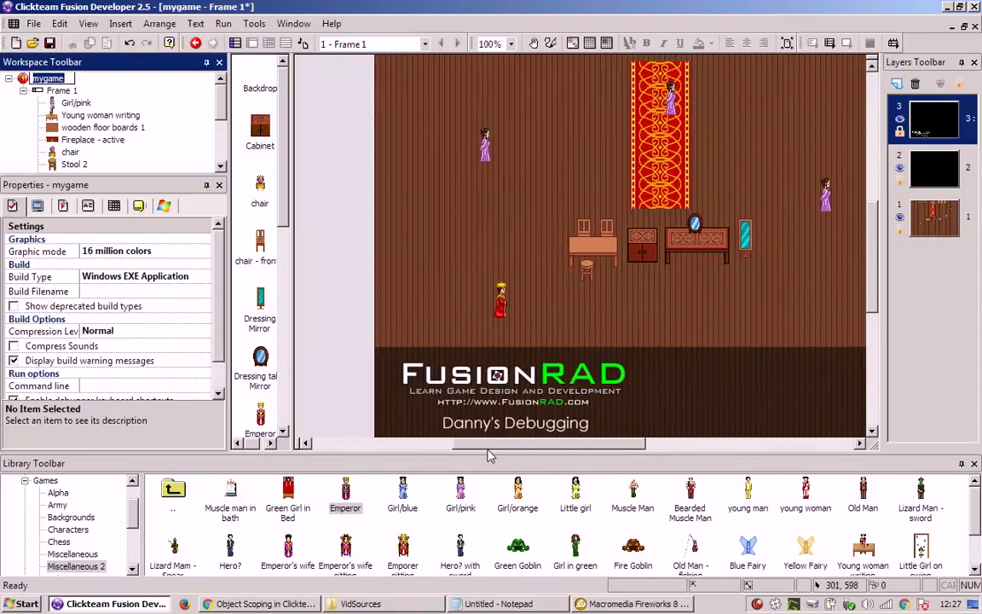
pyautogui.scroll(6, 515, 347)
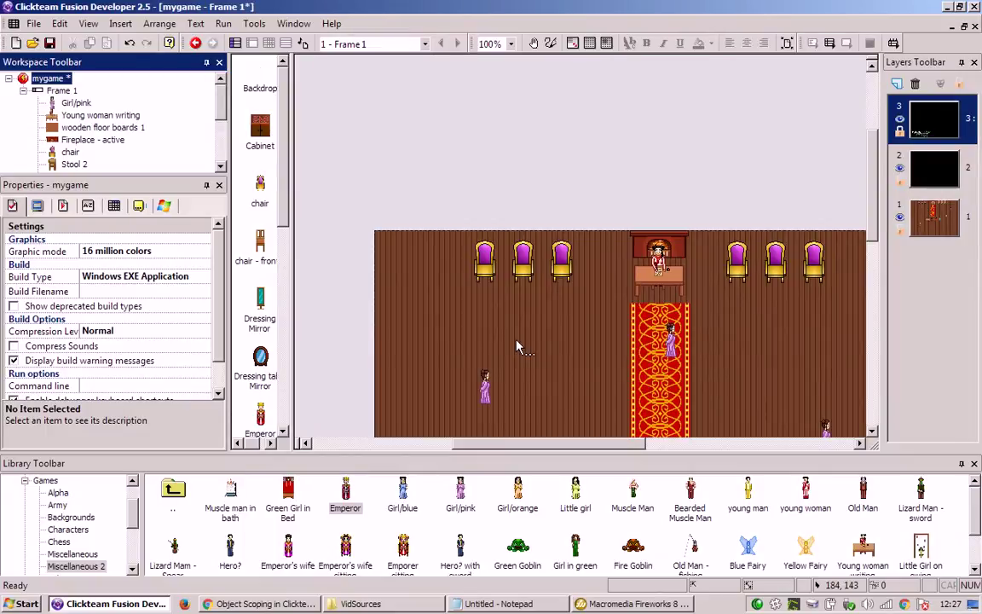
pyautogui.scroll(-1, 515, 347)
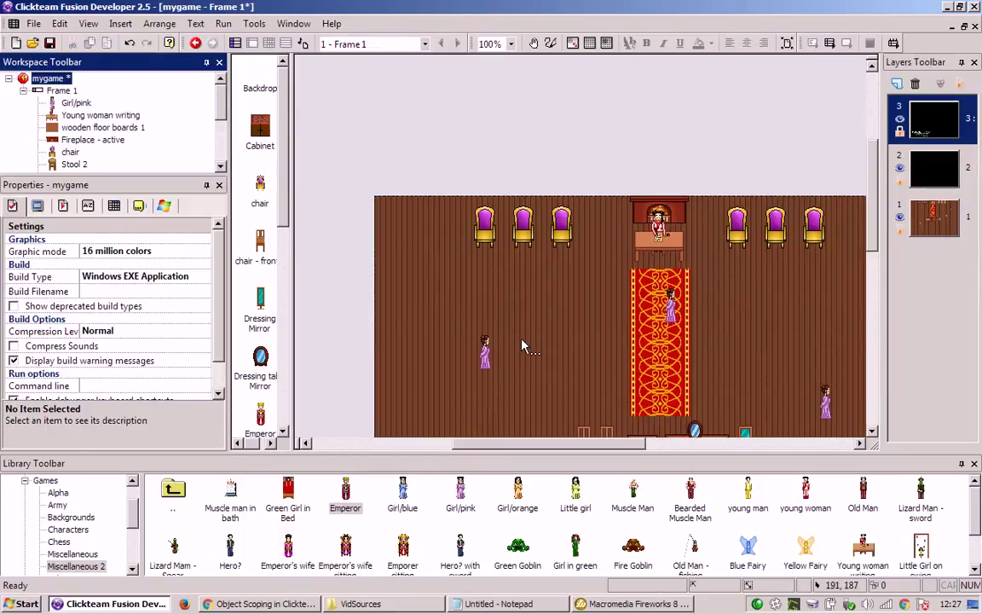
pyautogui.doubleClick(463, 134)
pyautogui.press('Right')
pyautogui.press('Return')
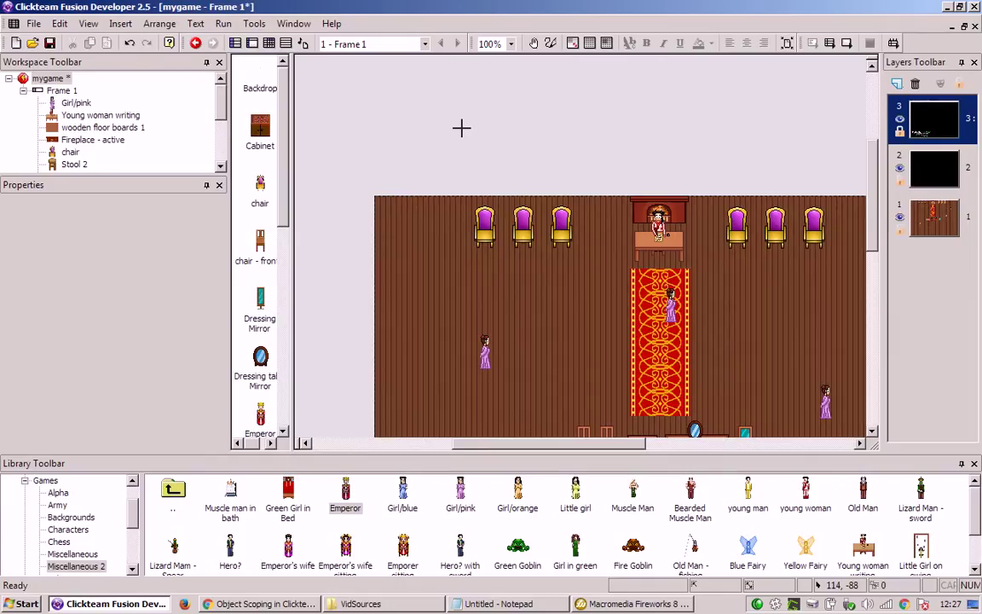
pyautogui.click(461, 128)
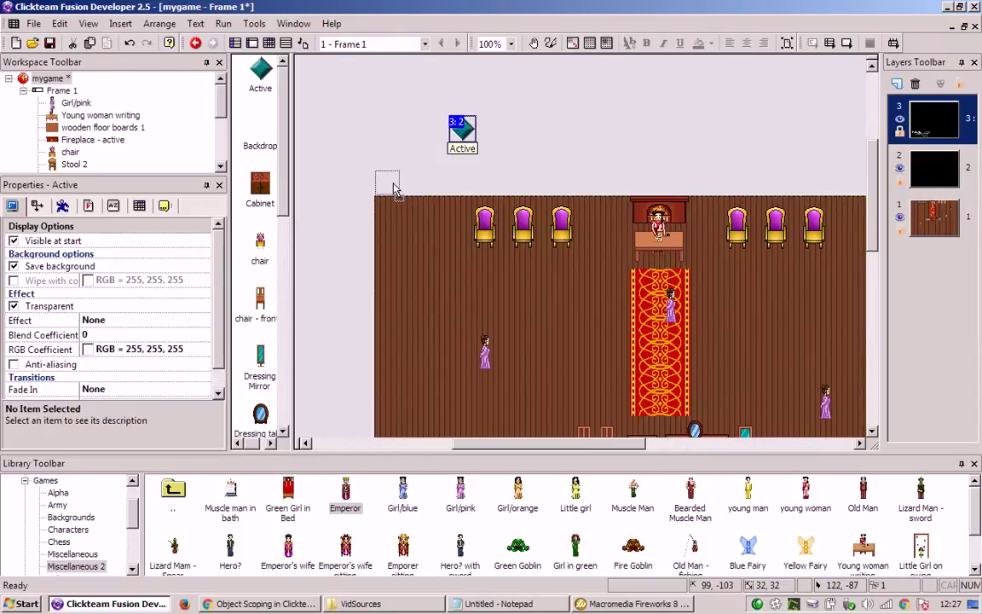
pyautogui.moveTo(393, 189); pyautogui.dragTo(392, 189)
# Step: Rename the new Active object as game.controller
pyautogui.click(164, 206)
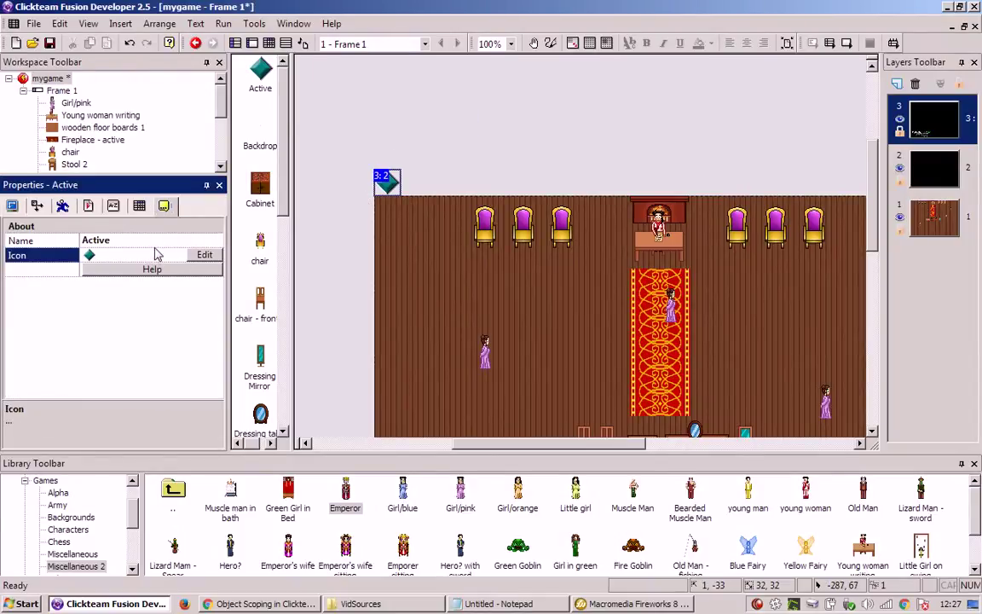
pyautogui.click(157, 239)
pyautogui.write('game.control')
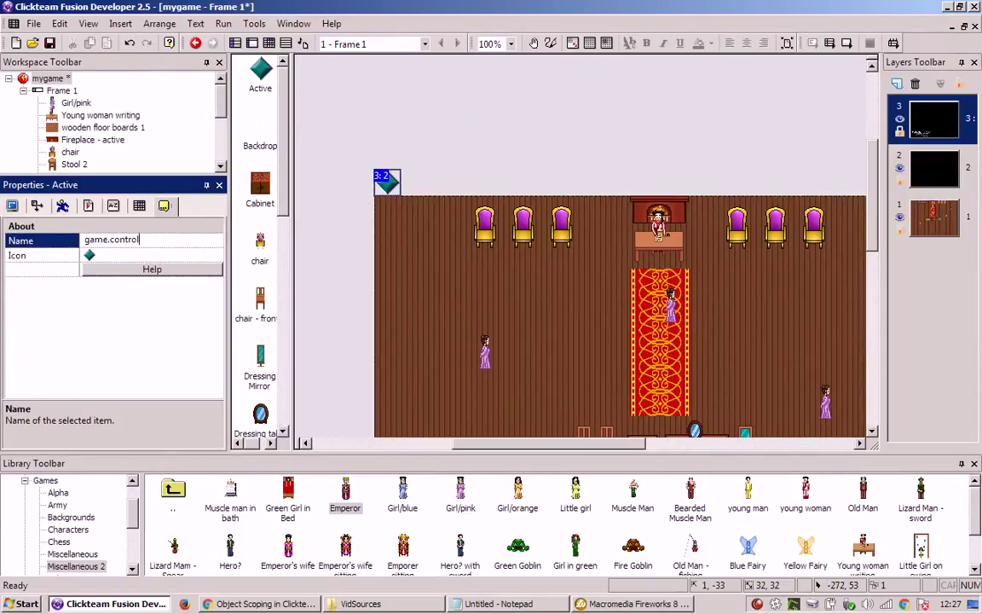
pyautogui.write('ler')
pyautogui.press('Return')
# Step: In game.controller's runtime options, turn off destroying when too far and fine detection, and set inactivation when too far from the window to No
pyautogui.click(87, 206)
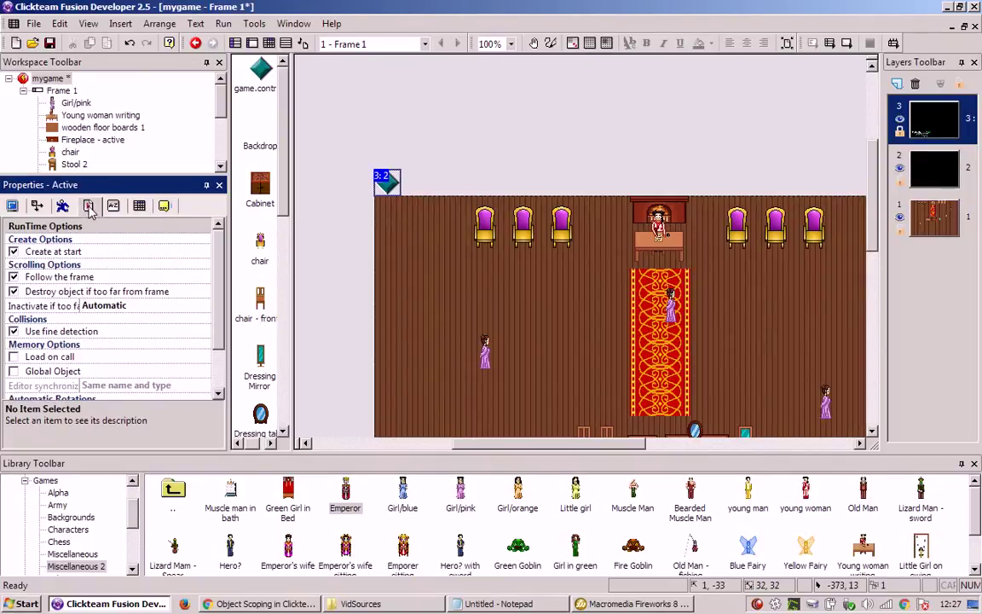
pyautogui.click(20, 293)
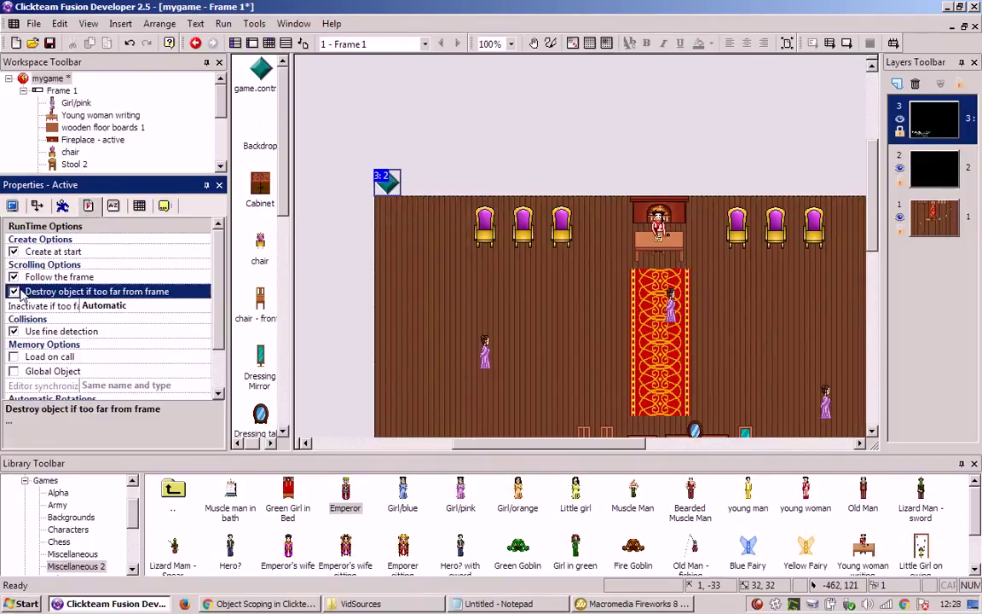
pyautogui.click(105, 304)
pyautogui.click(108, 321)
pyautogui.click(18, 331)
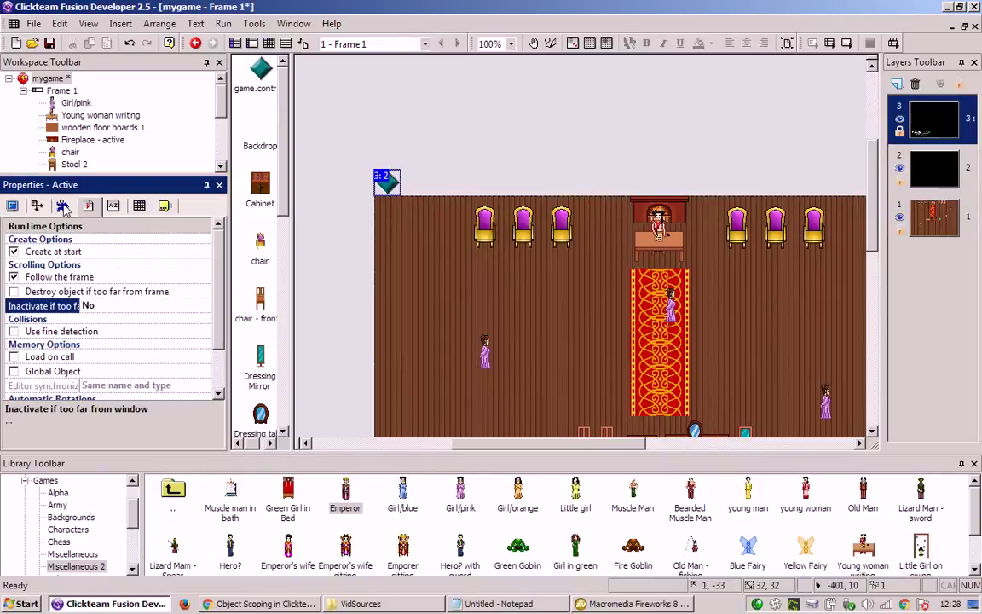
# Step: Turn off Visible at start, Save background and Transparent in game.controller's display options
pyautogui.click(37, 205)
pyautogui.click(12, 205)
pyautogui.click(13, 266)
pyautogui.click(14, 305)
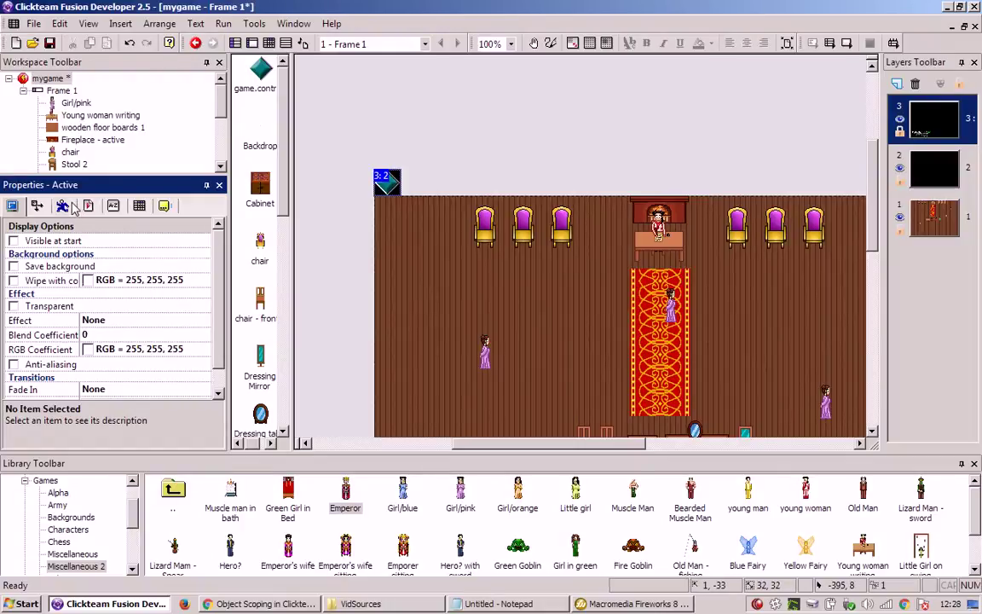
# Step: Recheck game.controller's runtime options, widening the property name column to read the inactivation setting
pyautogui.click(37, 205)
pyautogui.click(88, 205)
pyautogui.moveTo(78, 305); pyautogui.dragTo(100, 306)
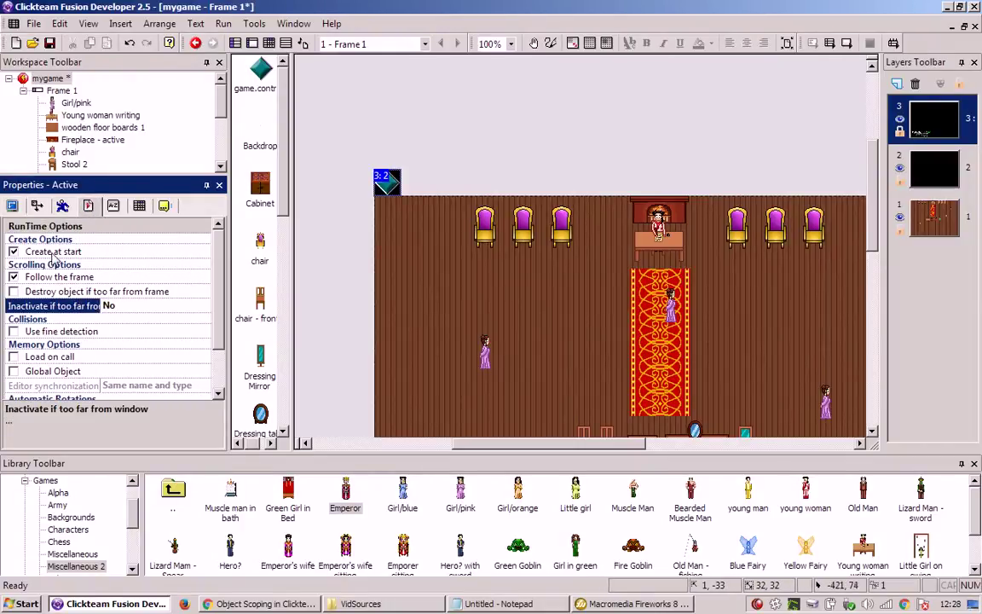
# Step: Nudge game.controller to position 0, -32, flush with the frame's upper-left corner, and deselect it
pyautogui.click(410, 180)
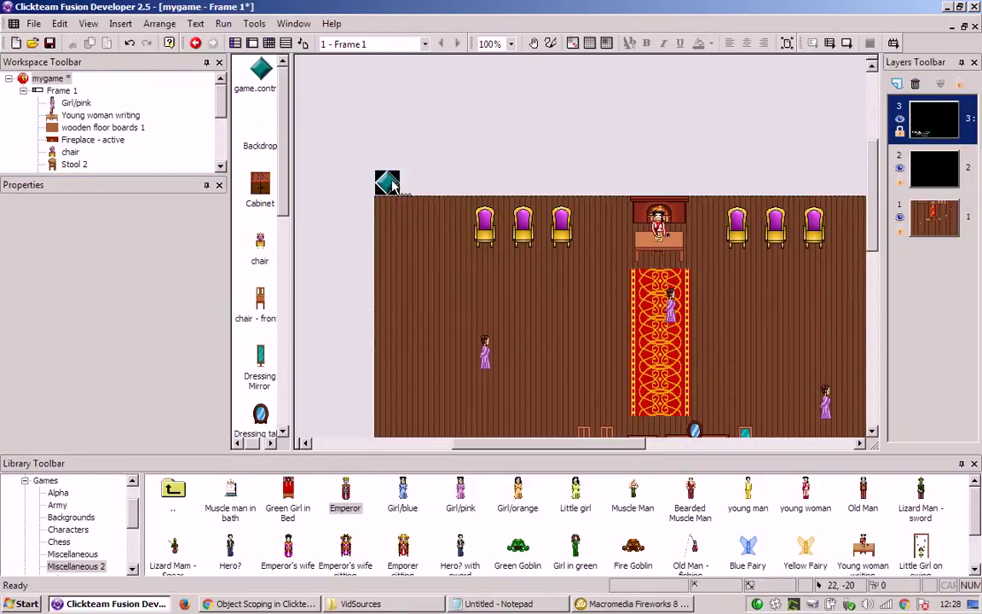
pyautogui.click(393, 185)
pyautogui.click(409, 181)
pyautogui.click(388, 182)
pyautogui.click(418, 194)
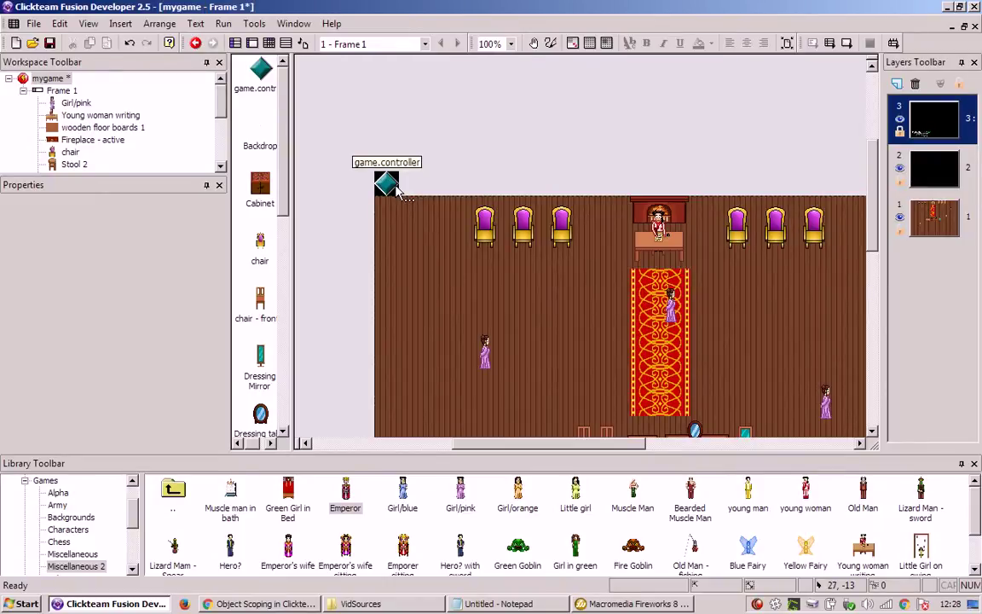
# Step: Select game.controller, check its name, and show its alterable values and strings
pyautogui.click(399, 191)
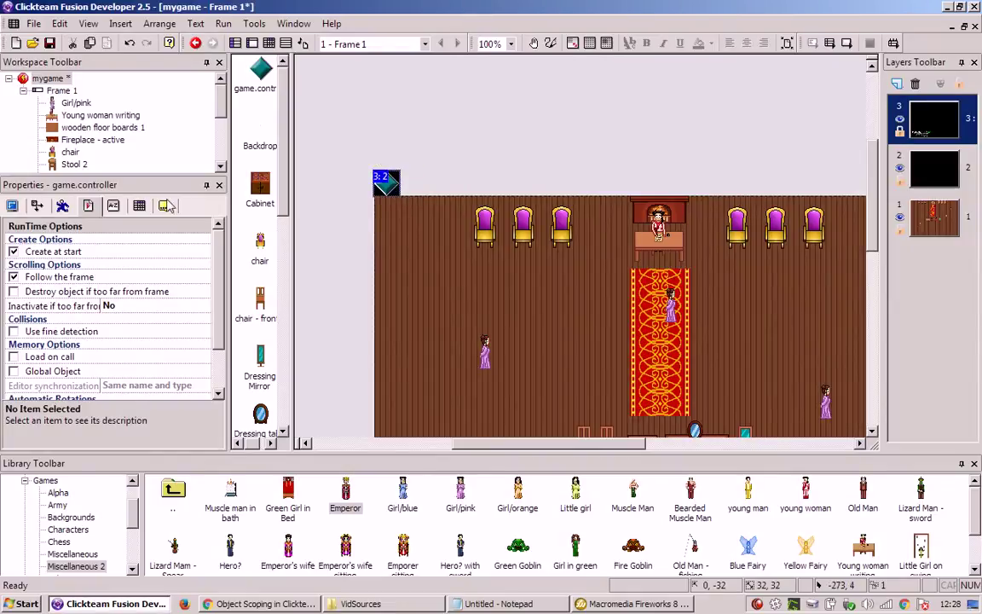
pyautogui.click(114, 205)
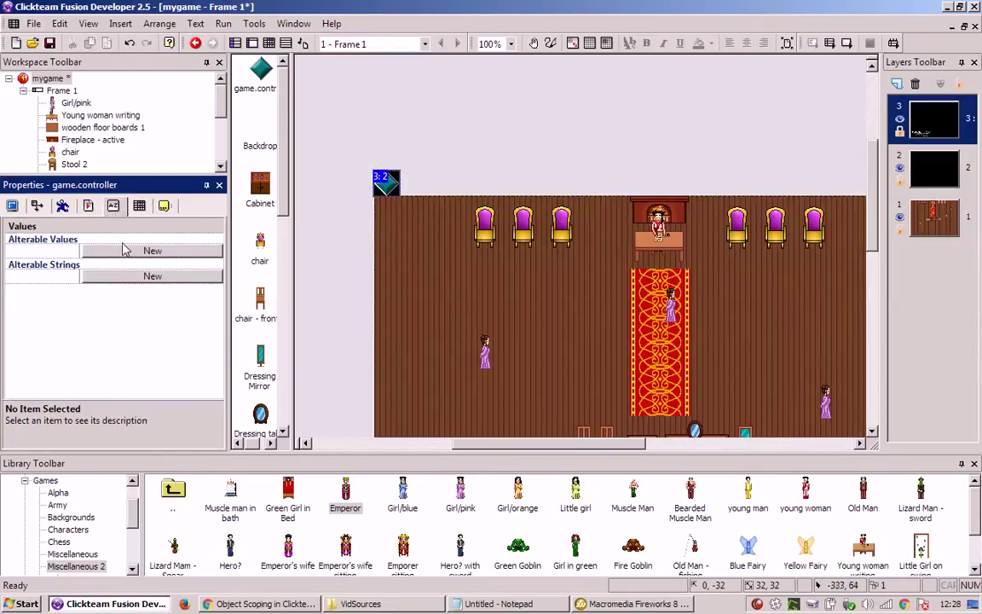
pyautogui.click(165, 206)
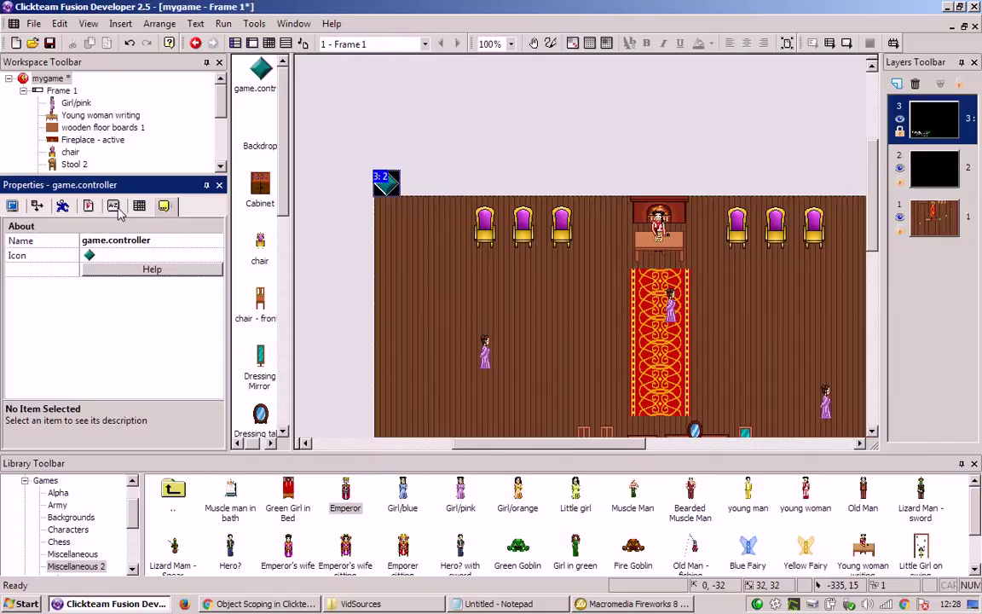
pyautogui.click(116, 208)
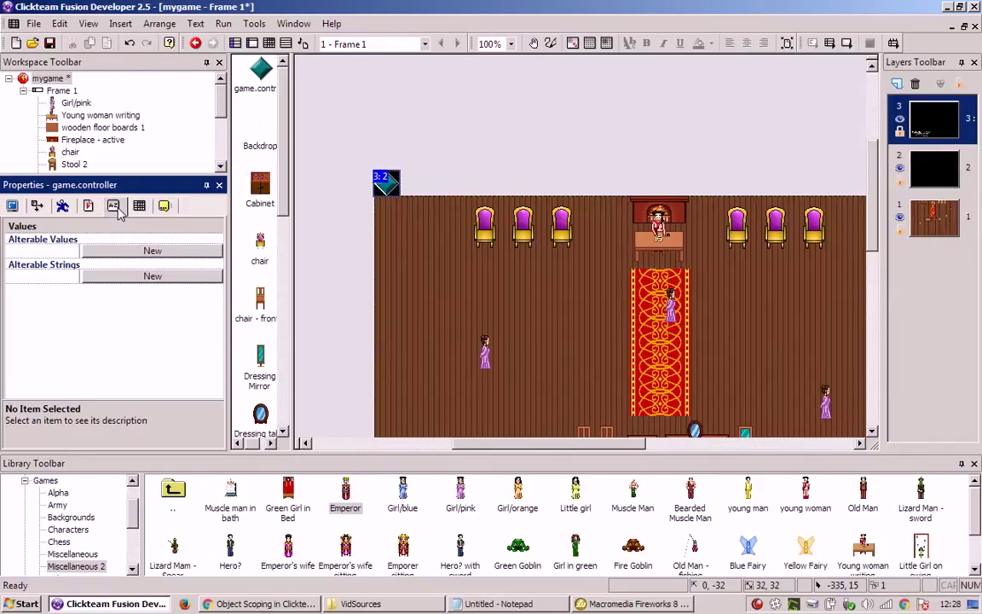
pyautogui.click(89, 251)
pyautogui.click(71, 254)
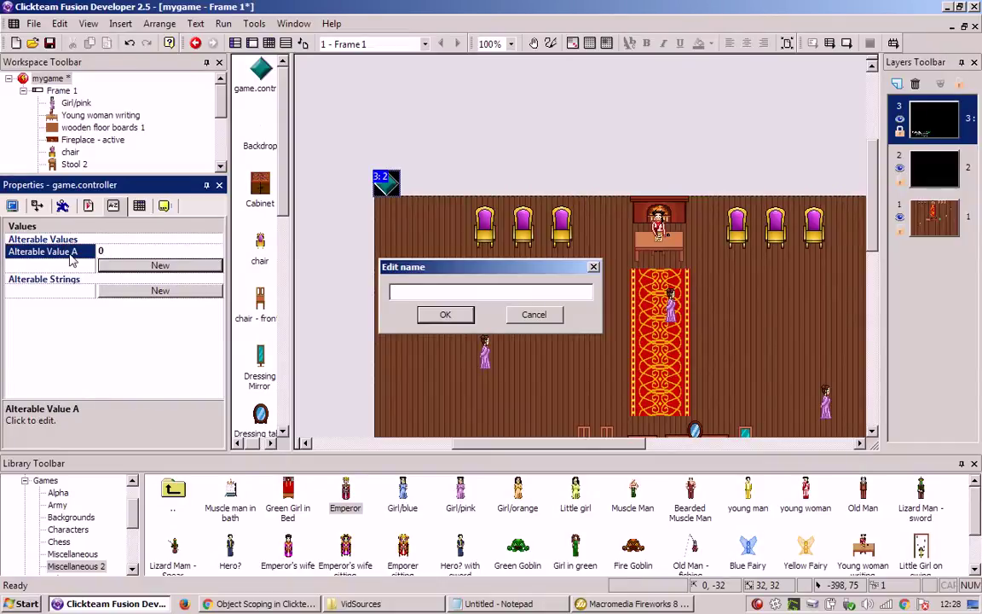
pyautogui.press('Escape')
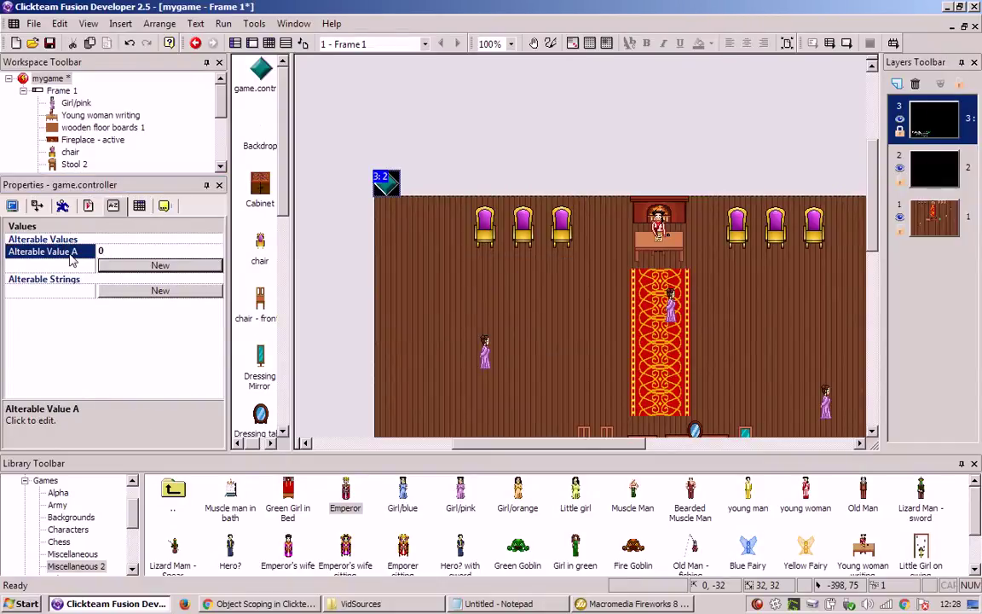
pyautogui.press('Delete')
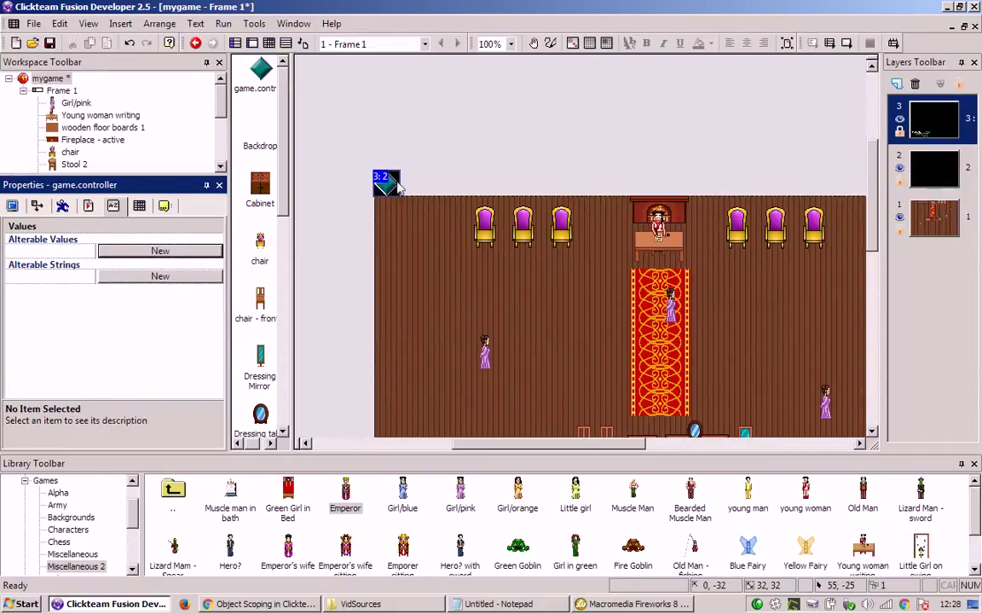
# Step: Insert an event group titled "Debug Layer" in the frame's events and move it above the existing events
pyautogui.click(326, 160)
pyautogui.click(268, 43)
pyautogui.rightClick(246, 188)
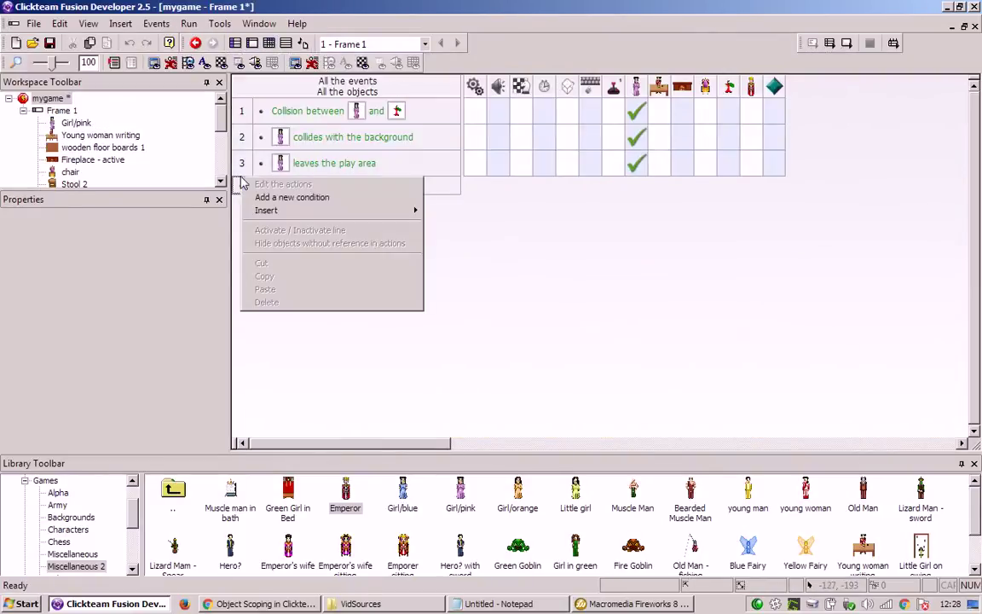
pyautogui.moveTo(281, 211)
pyautogui.click(397, 236)
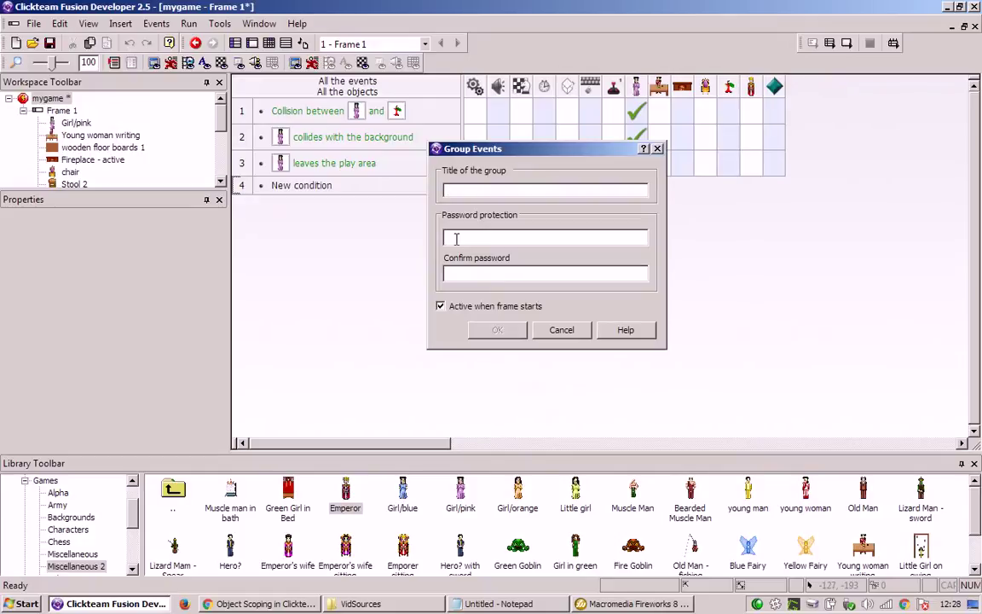
pyautogui.write('Debug Layer')
pyautogui.press('Return')
pyautogui.moveTo(252, 189); pyautogui.dragTo(249, 112)
# Step: Add a condition to the Debug Layer group that triggers upon pressing the Tab key
pyautogui.doubleClick(324, 138)
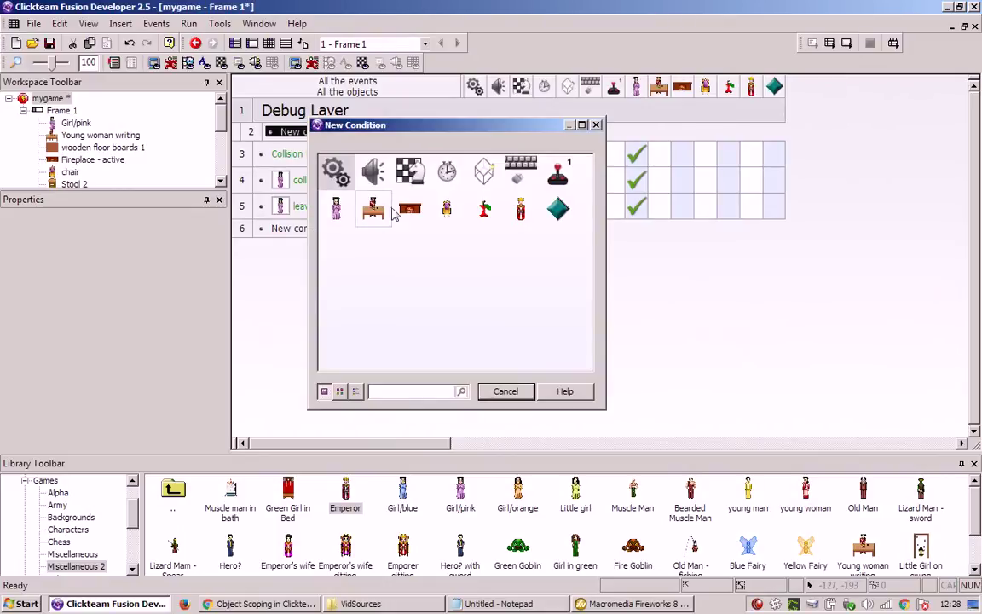
pyautogui.click(542, 171)
pyautogui.moveTo(559, 177)
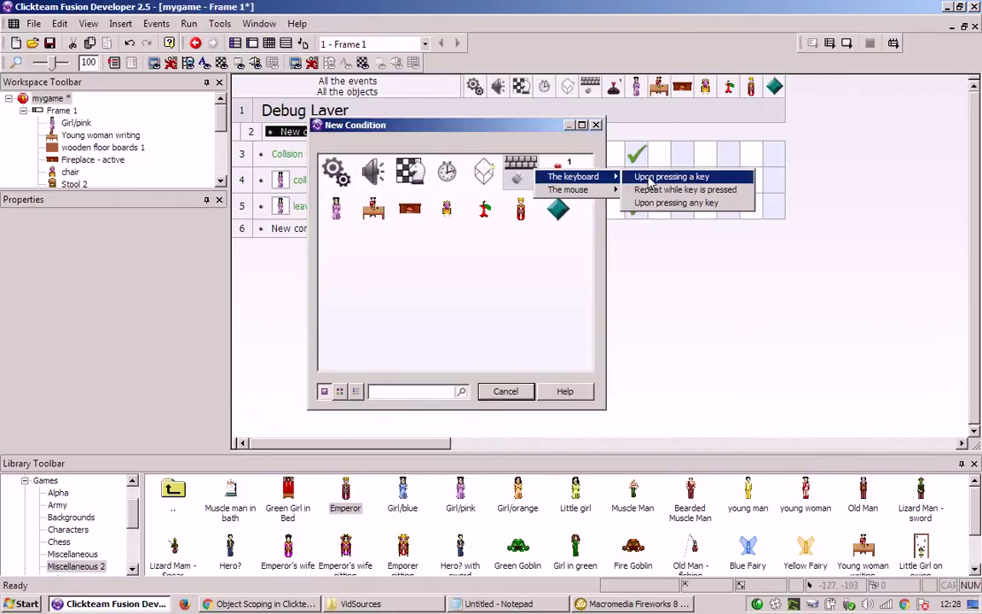
pyautogui.click(669, 177)
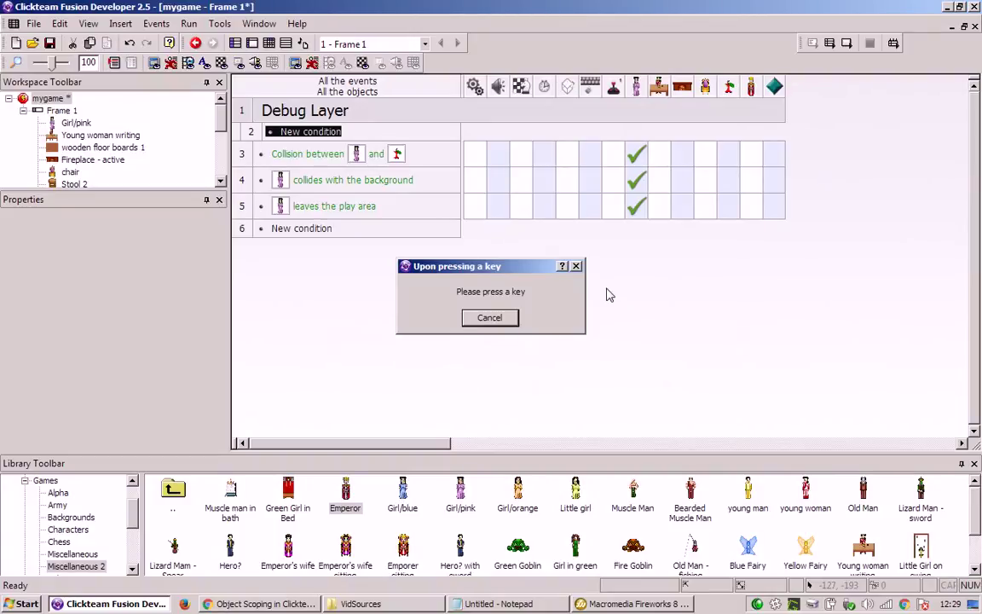
pyautogui.press('Tab')
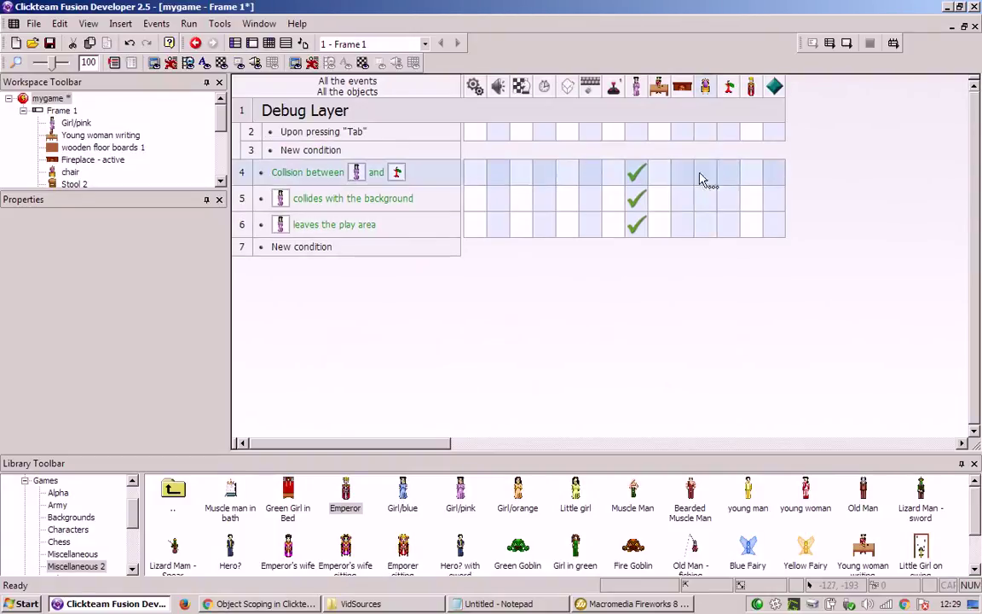
# Step: Make the Tab key event toggle game.controller's internal flag
pyautogui.rightClick(778, 138)
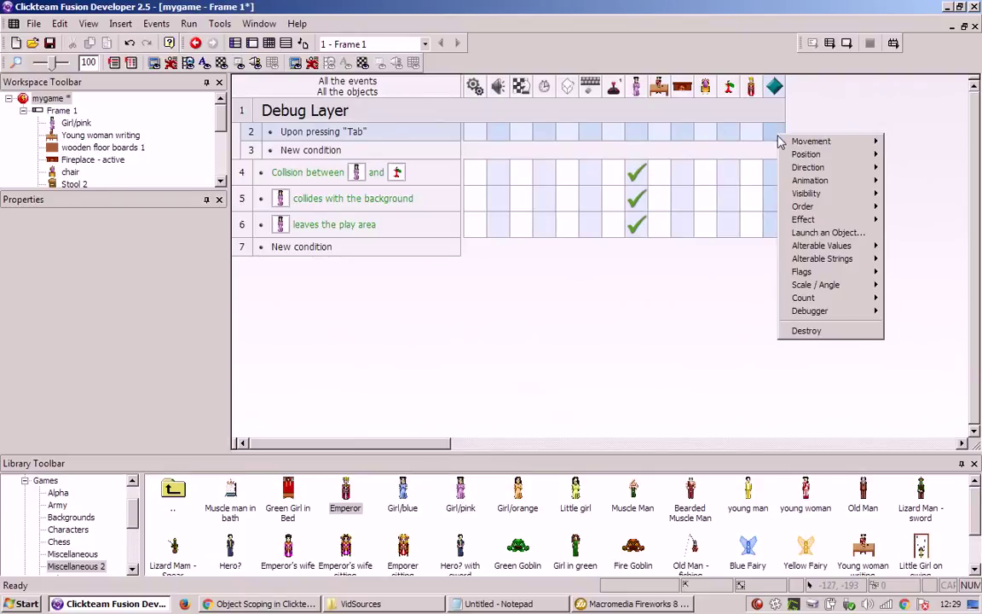
pyautogui.moveTo(852, 273)
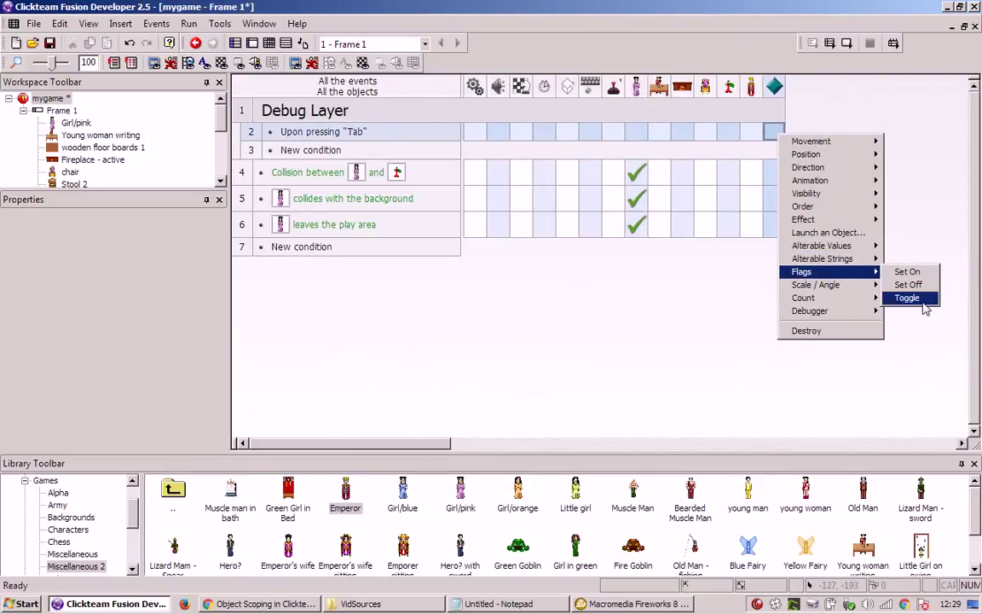
pyautogui.click(907, 298)
pyautogui.click(680, 453)
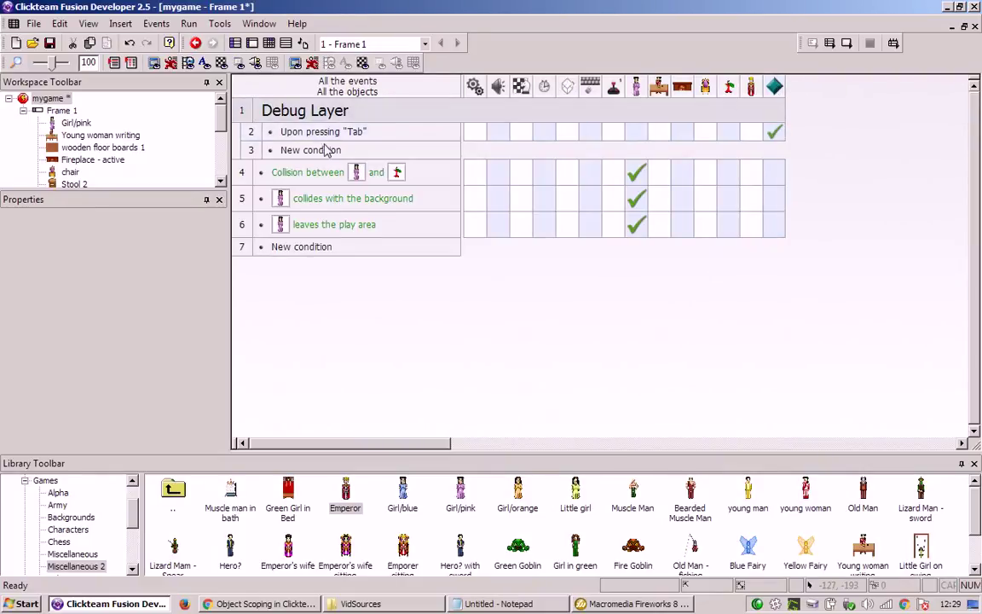
# Step: Insert a Layer object in the frame and place it directly above game.controller, outside the play area
pyautogui.click(234, 42)
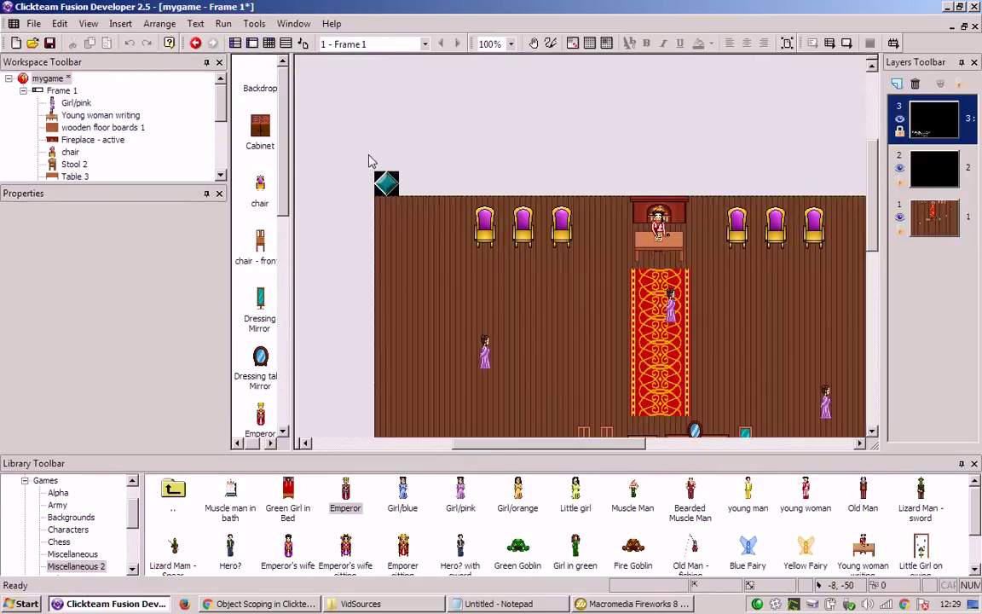
pyautogui.doubleClick(369, 161)
pyautogui.write('lay')
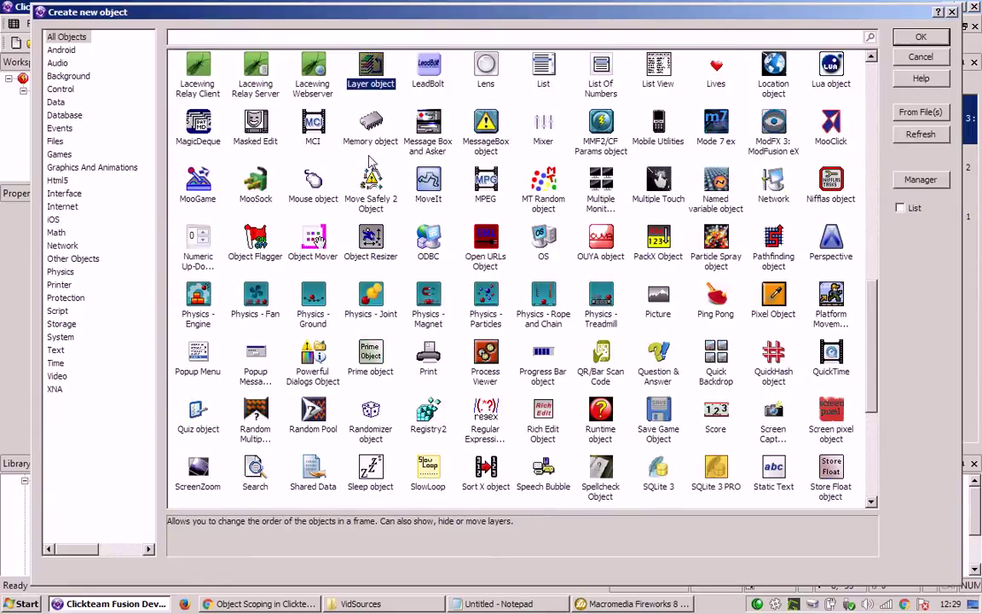
pyautogui.doubleClick(370, 84)
pyautogui.click(387, 146)
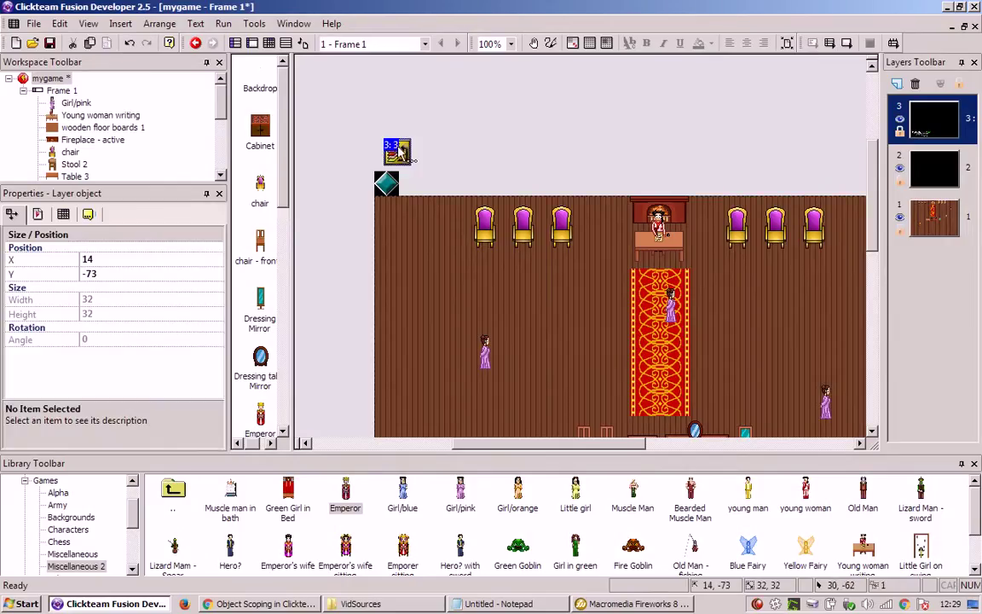
pyautogui.moveTo(391, 159); pyautogui.dragTo(377, 167)
# Step: Turn off Visible at start for the Debug layer
pyautogui.click(934, 119)
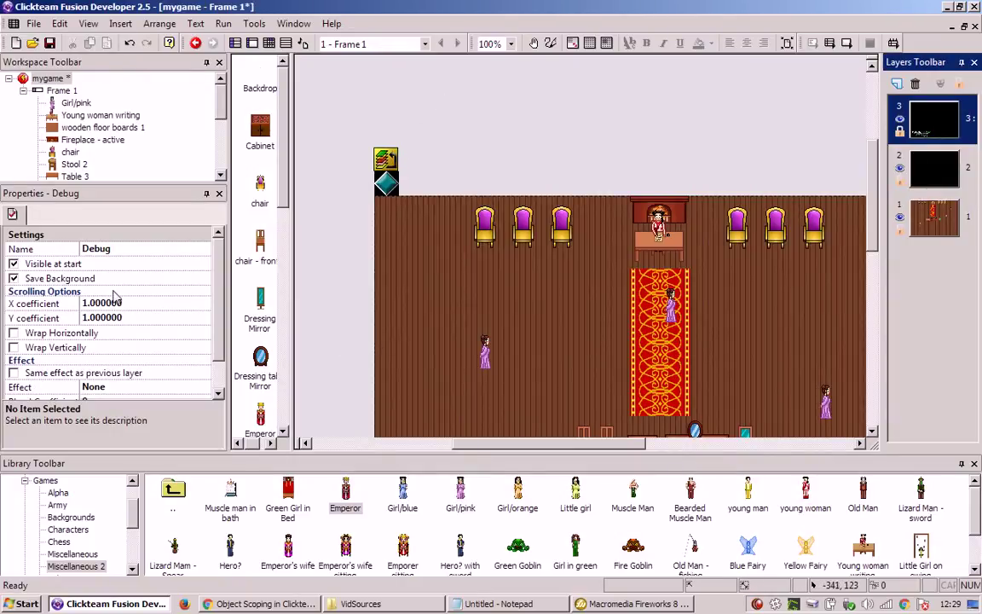
pyautogui.click(81, 267)
pyautogui.click(497, 150)
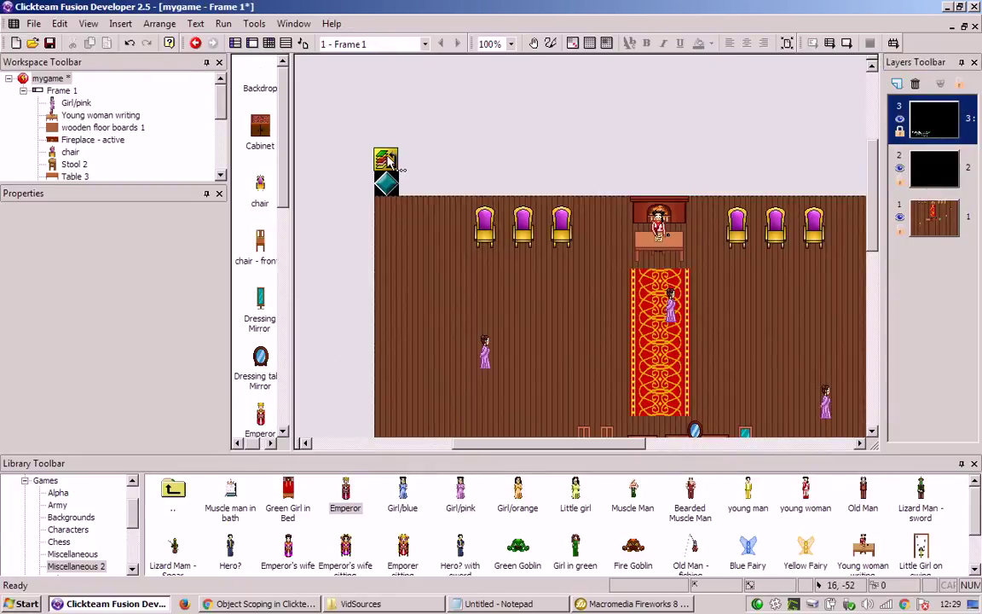
# Step: Run the game to check that the Debug layer starts hidden, close it, and return to the frame's events
pyautogui.click(388, 159)
pyautogui.click(437, 163)
pyautogui.click(388, 159)
pyautogui.click(427, 165)
pyautogui.click(948, 113)
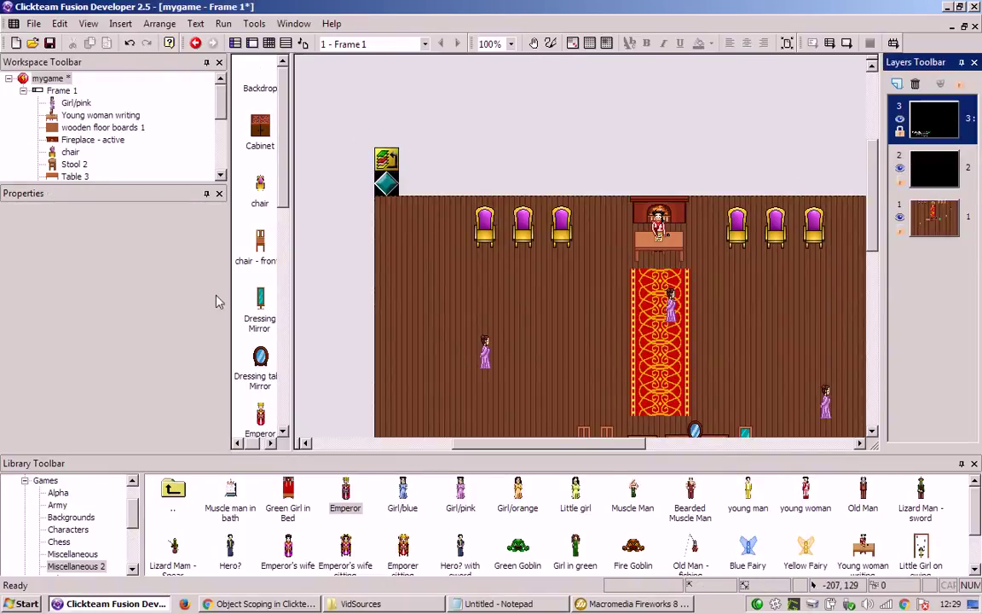
pyautogui.click(451, 128)
pyautogui.press('F8')
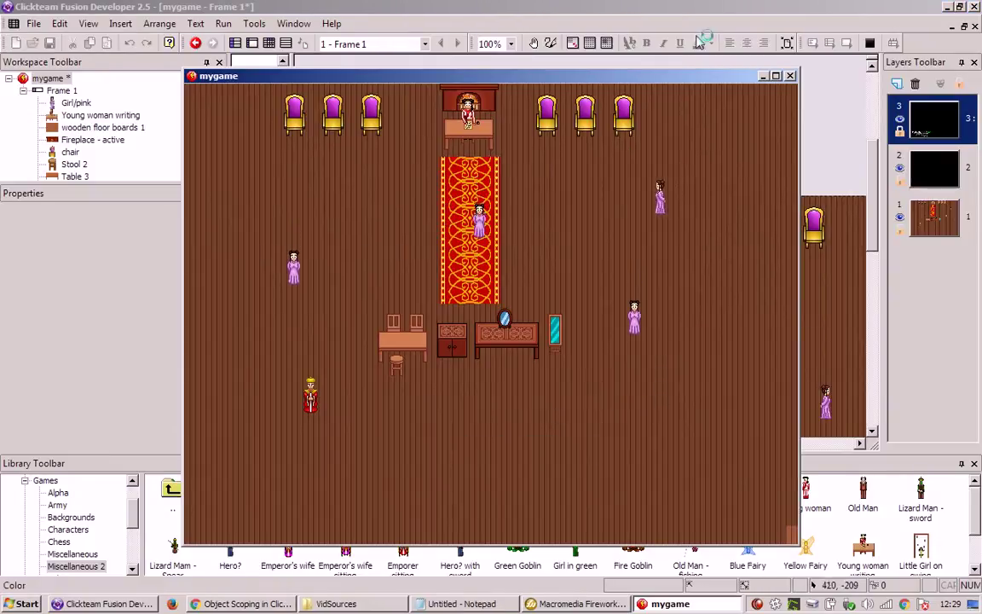
pyautogui.click(789, 75)
pyautogui.click(269, 42)
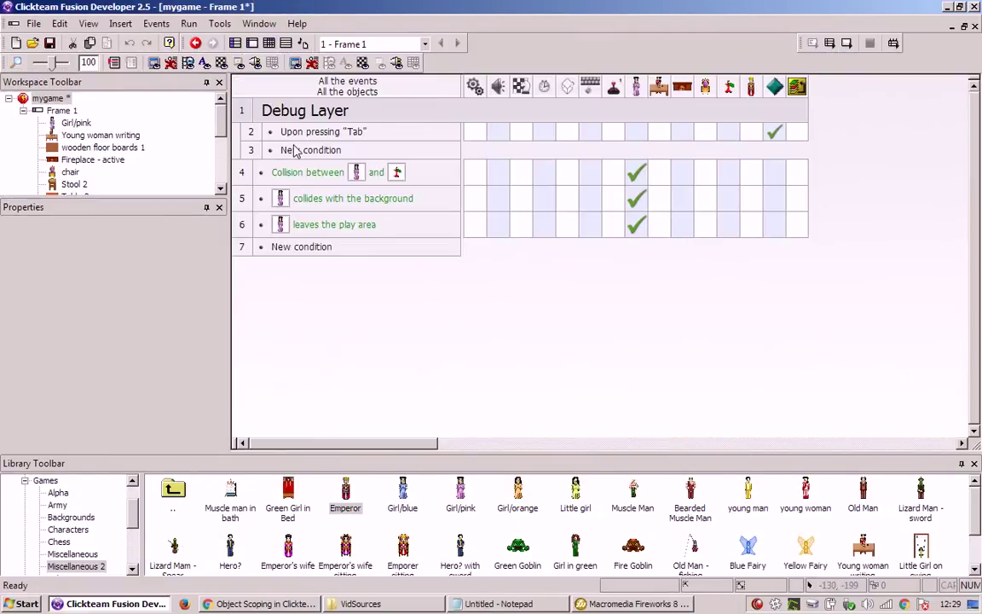
pyautogui.doubleClick(294, 150)
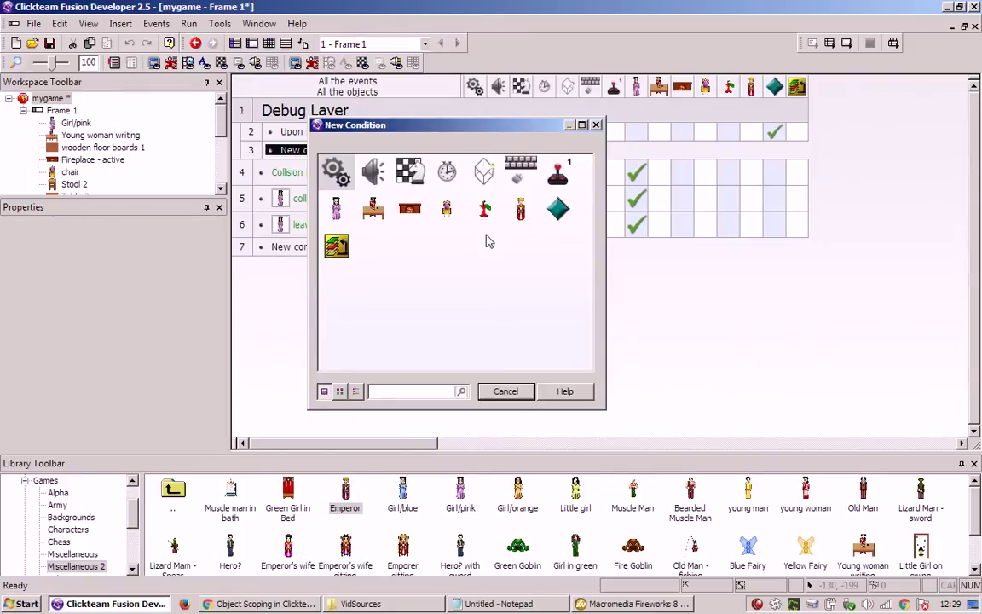
pyautogui.click(557, 209)
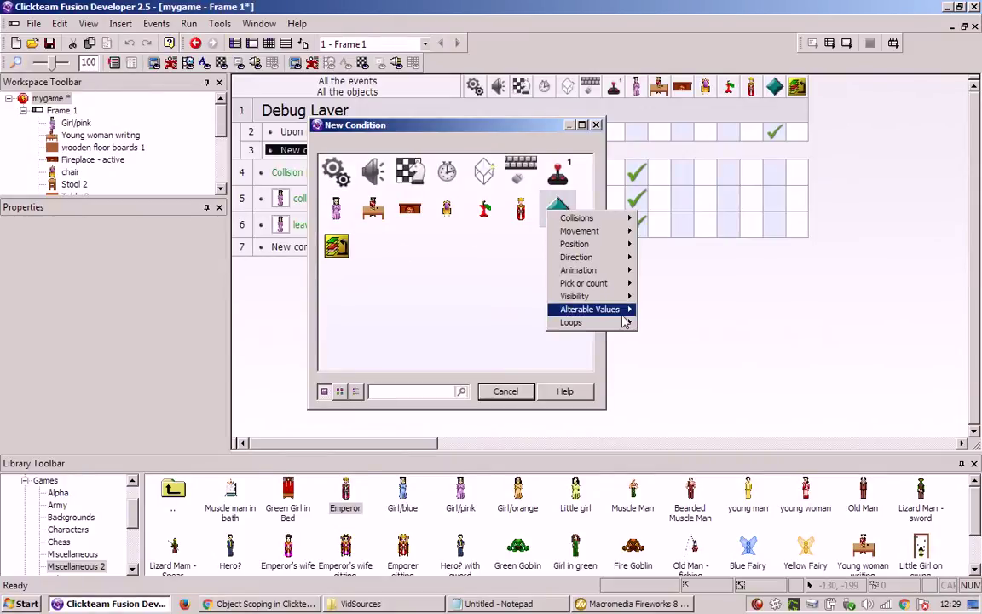
pyautogui.moveTo(623, 312)
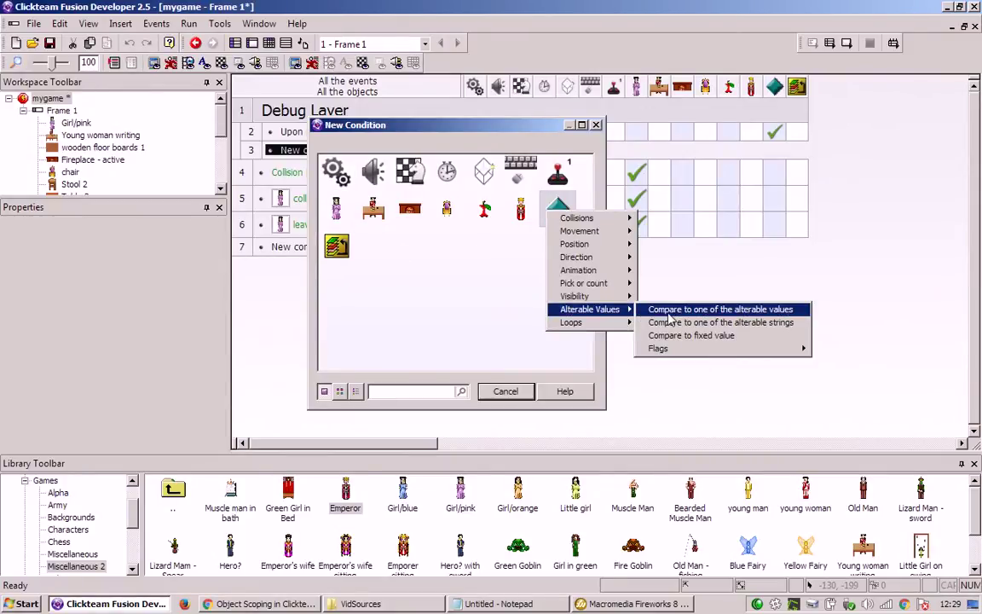
pyautogui.click(671, 311)
pyautogui.press('Escape')
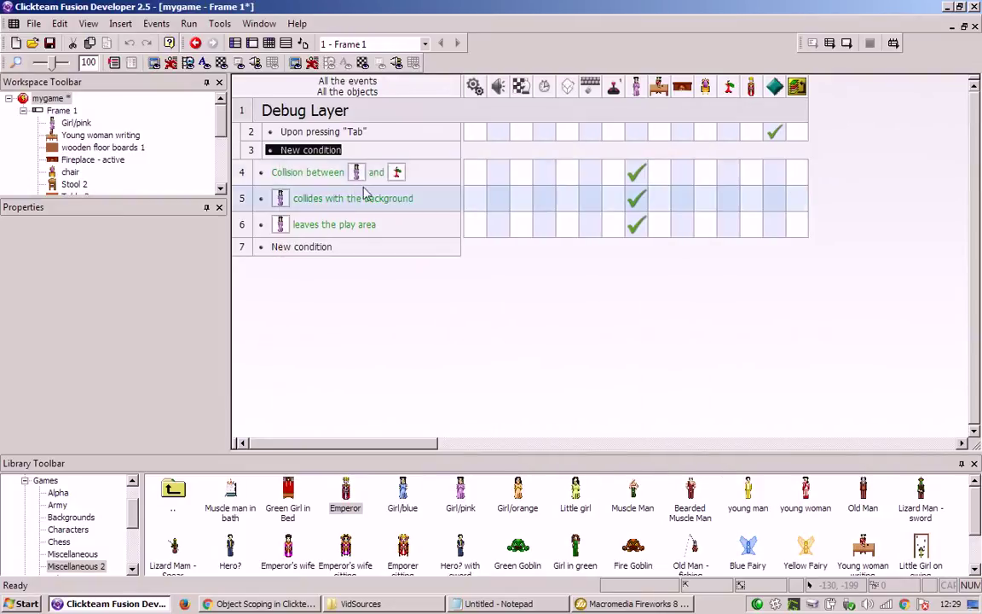
# Step: Add an event to the Debug Layer group with the condition that game.controller's internal flag 0 is on
pyautogui.click(322, 152)
pyautogui.click(559, 215)
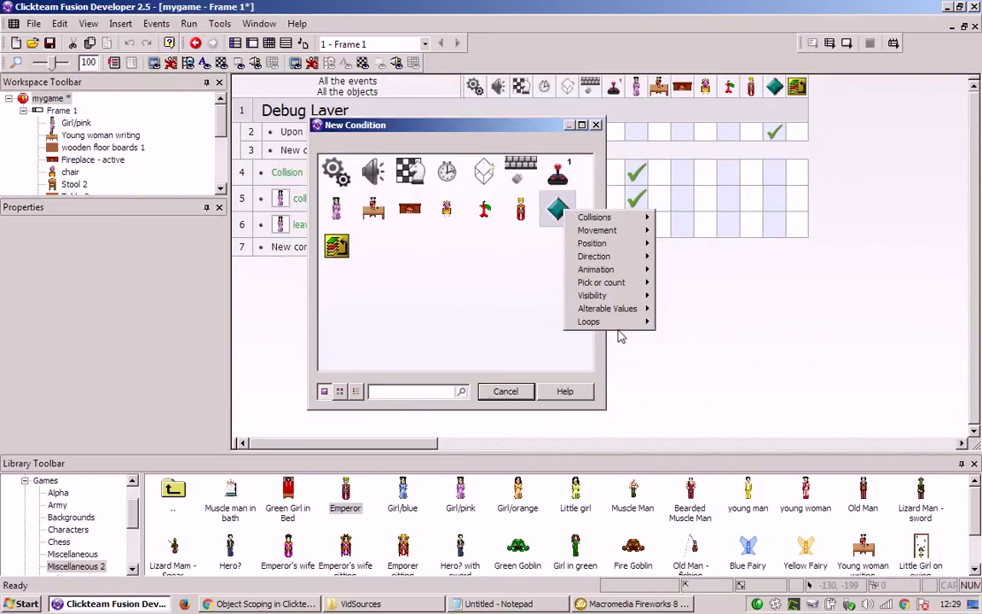
pyautogui.moveTo(607, 309)
pyautogui.moveTo(682, 348)
pyautogui.click(863, 348)
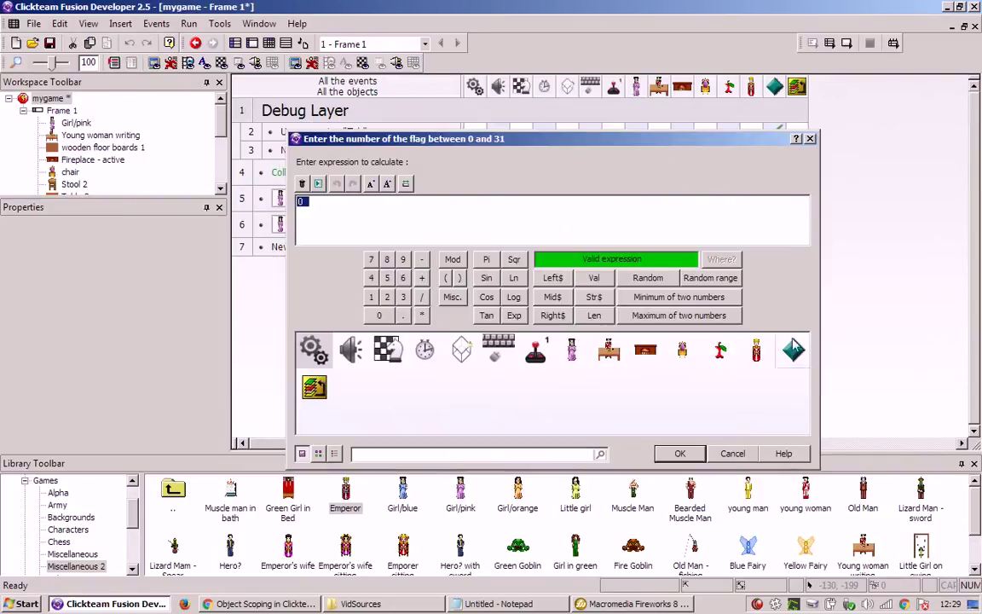
pyautogui.click(675, 453)
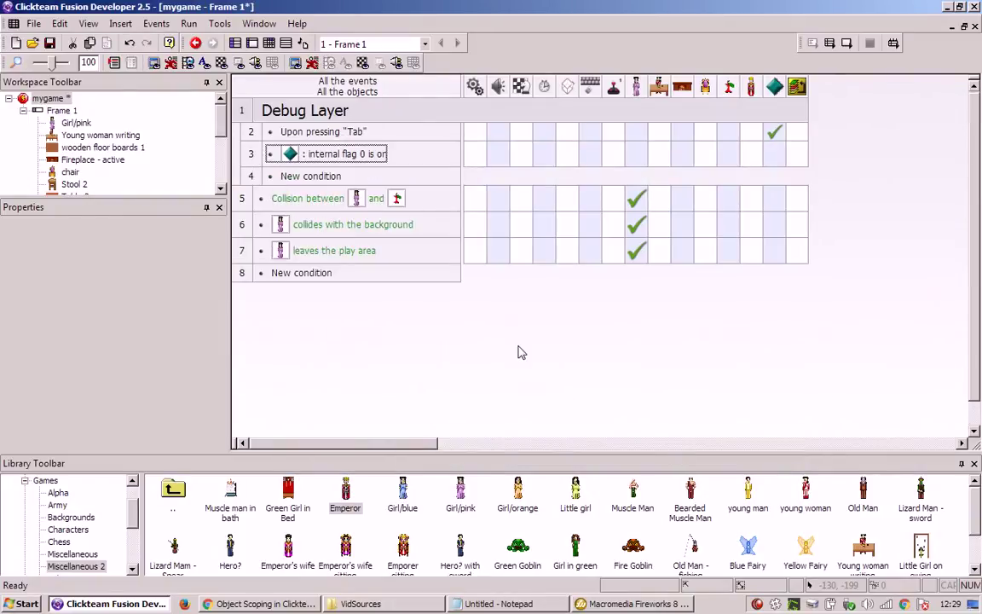
# Step: Add a negated Is Layer Visible condition by name for layer "Debug" to the event testing flag 0
pyautogui.rightClick(258, 160)
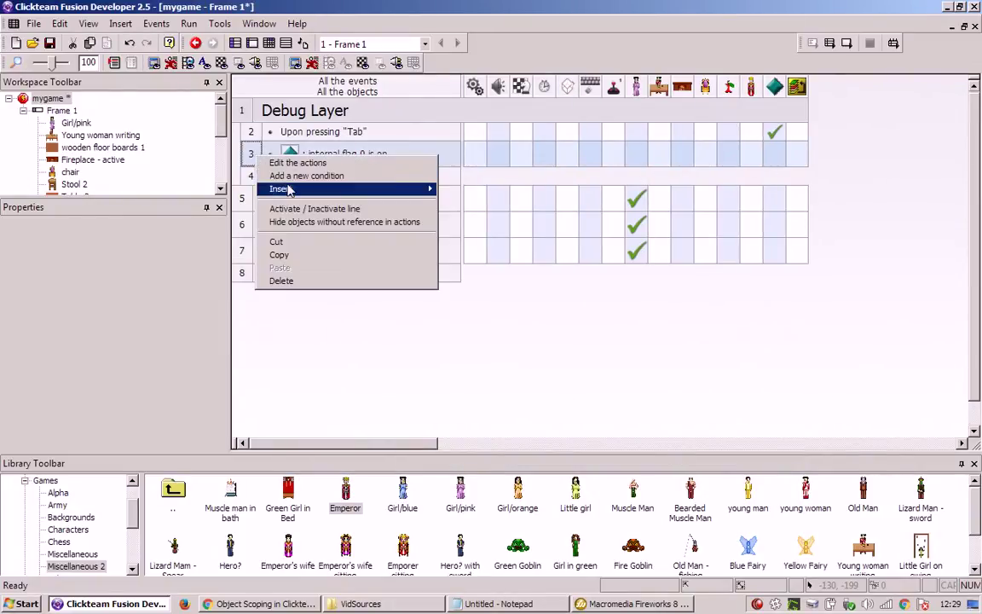
pyautogui.click(264, 175)
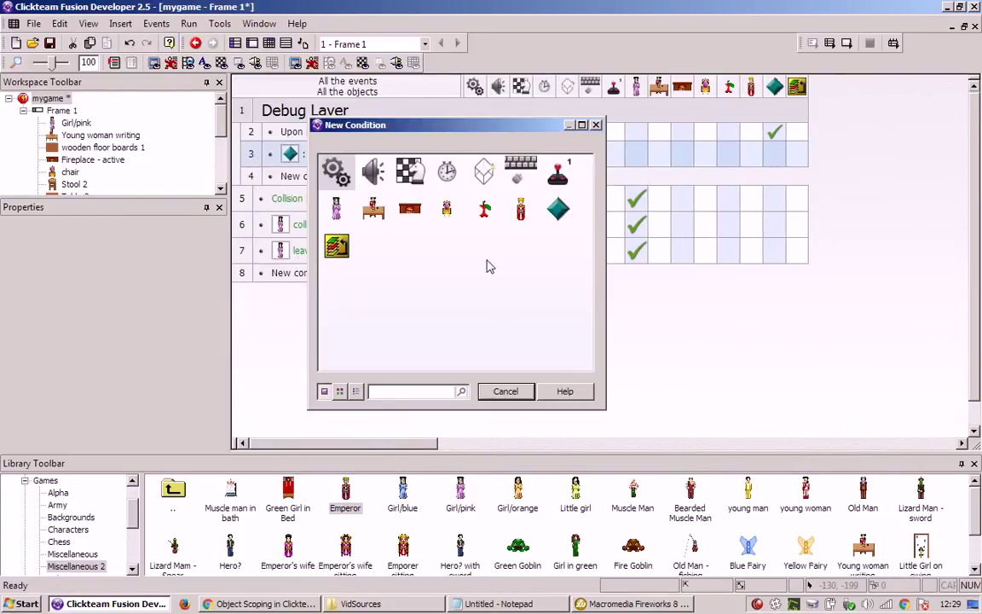
pyautogui.click(337, 247)
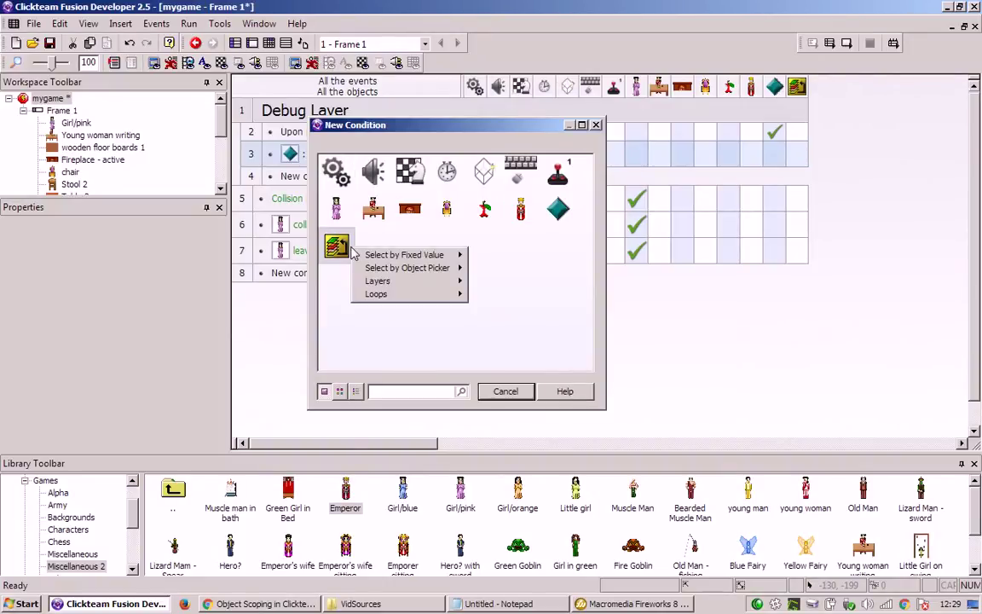
pyautogui.moveTo(367, 257)
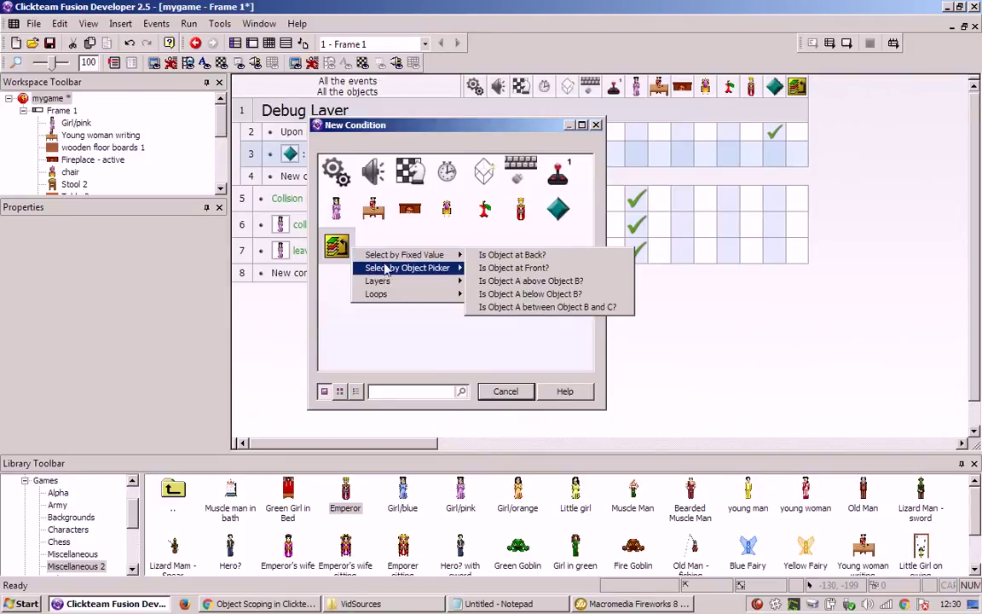
pyautogui.moveTo(493, 282)
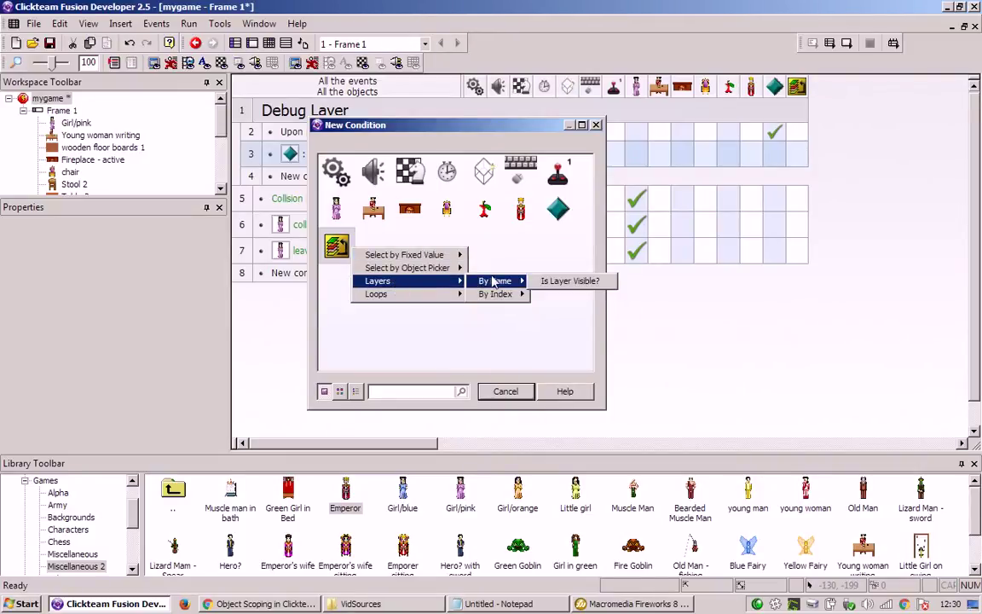
pyautogui.click(559, 282)
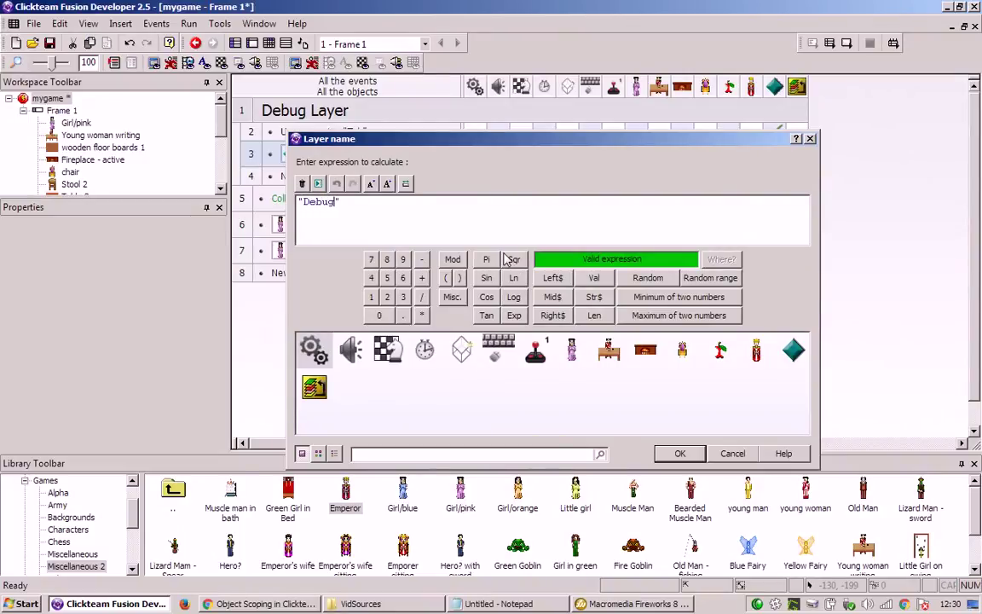
pyautogui.press('Return')
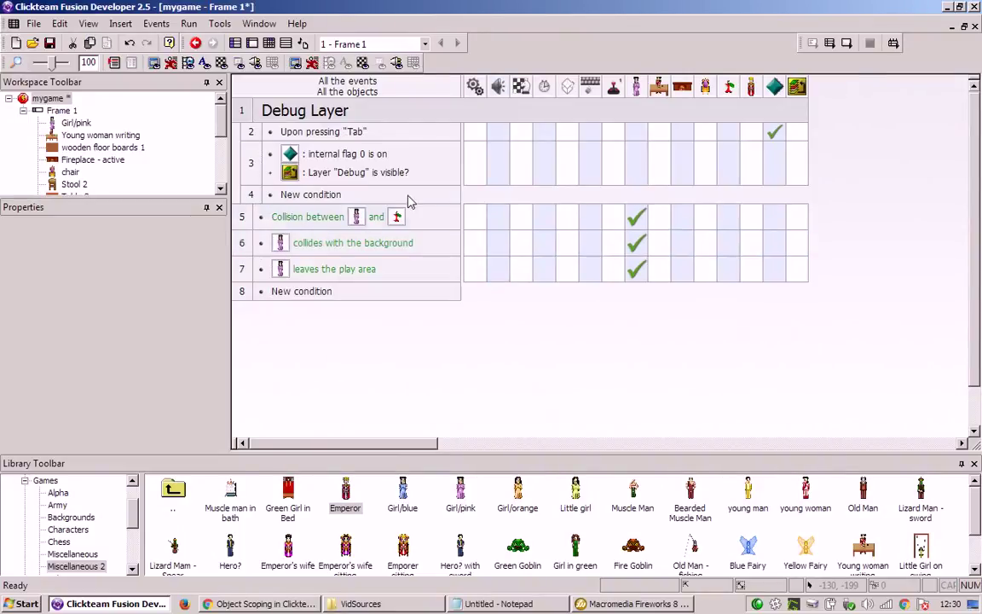
pyautogui.rightClick(388, 173)
pyautogui.click(426, 215)
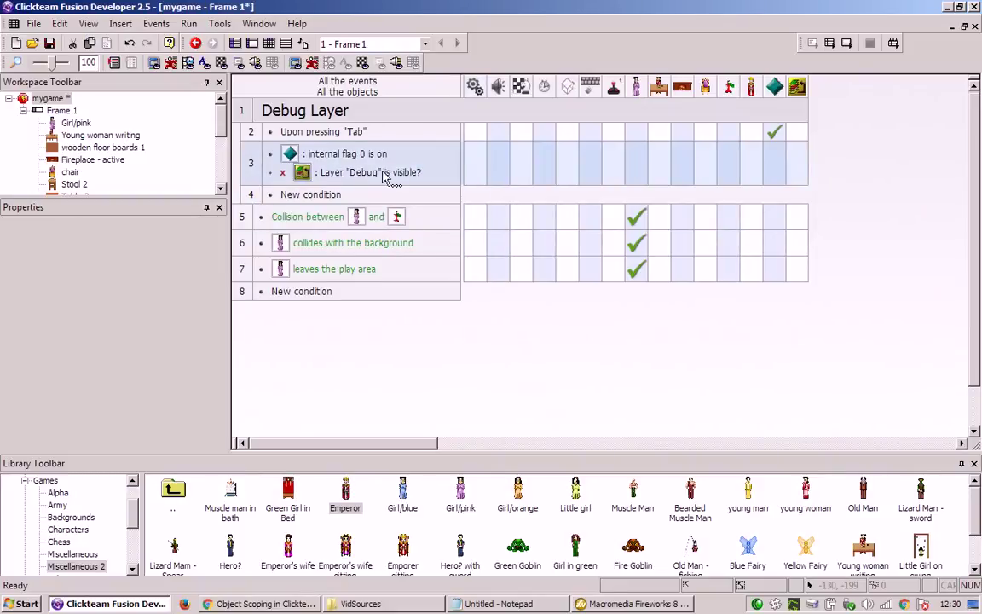
# Step: Add an action to the flag 0 on event that shows the layer named "Debug"
pyautogui.moveTo(382, 173); pyautogui.dragTo(362, 172)
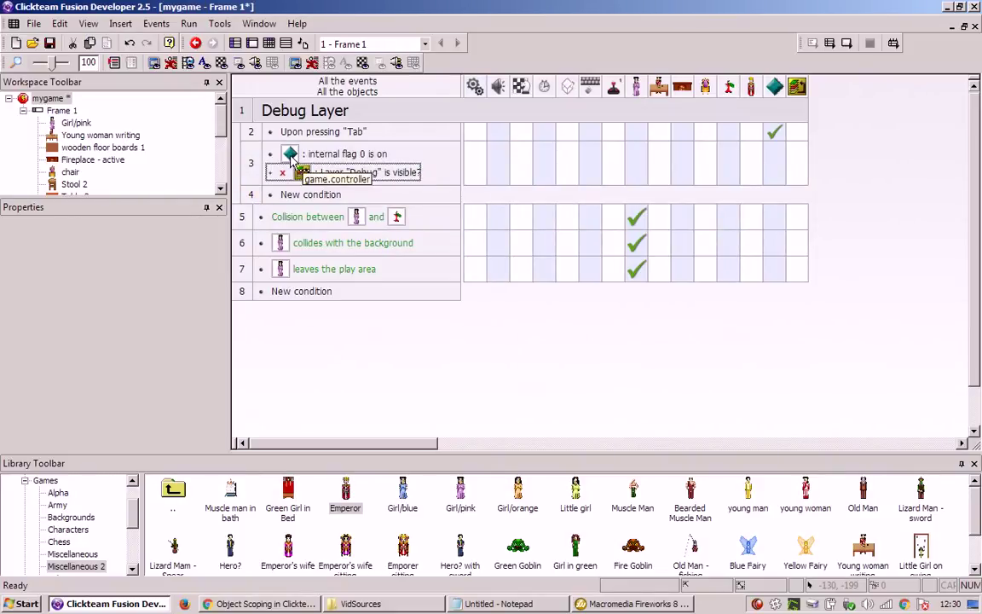
pyautogui.rightClick(794, 168)
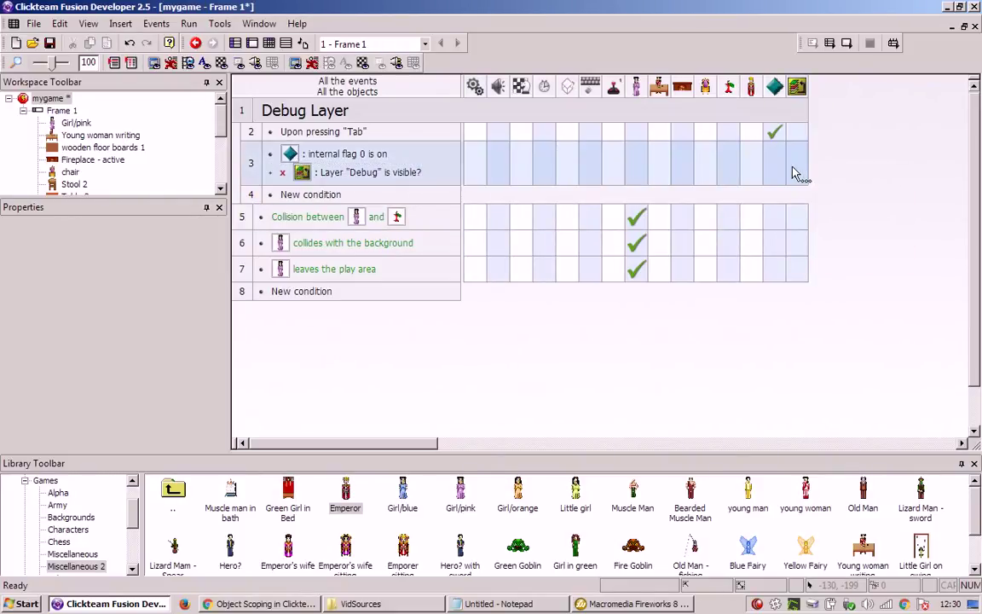
pyautogui.moveTo(818, 214)
pyautogui.moveTo(882, 230)
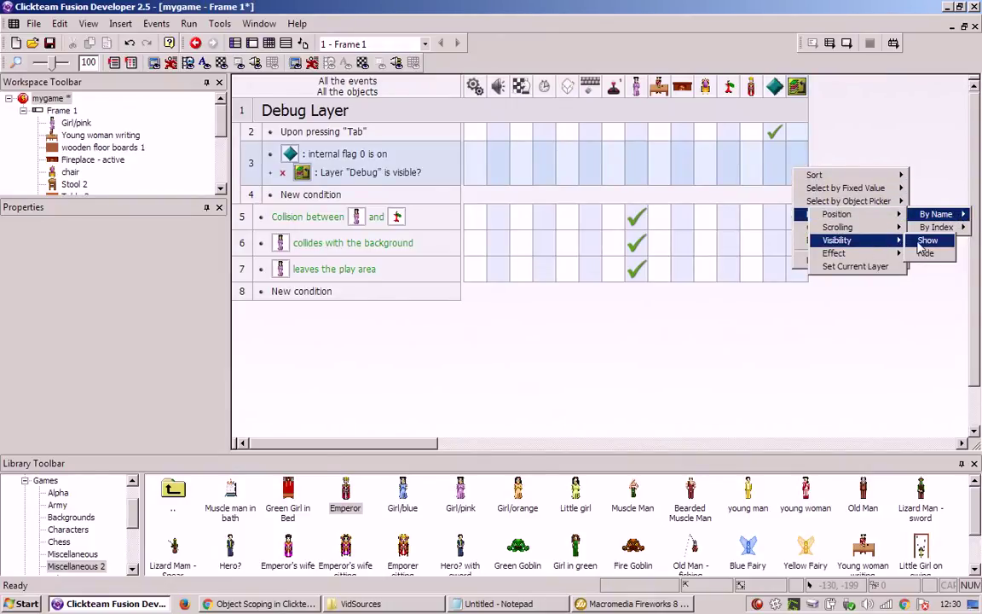
pyautogui.click(932, 241)
pyautogui.press('Right')
pyautogui.write('Debug')
pyautogui.press('Return')
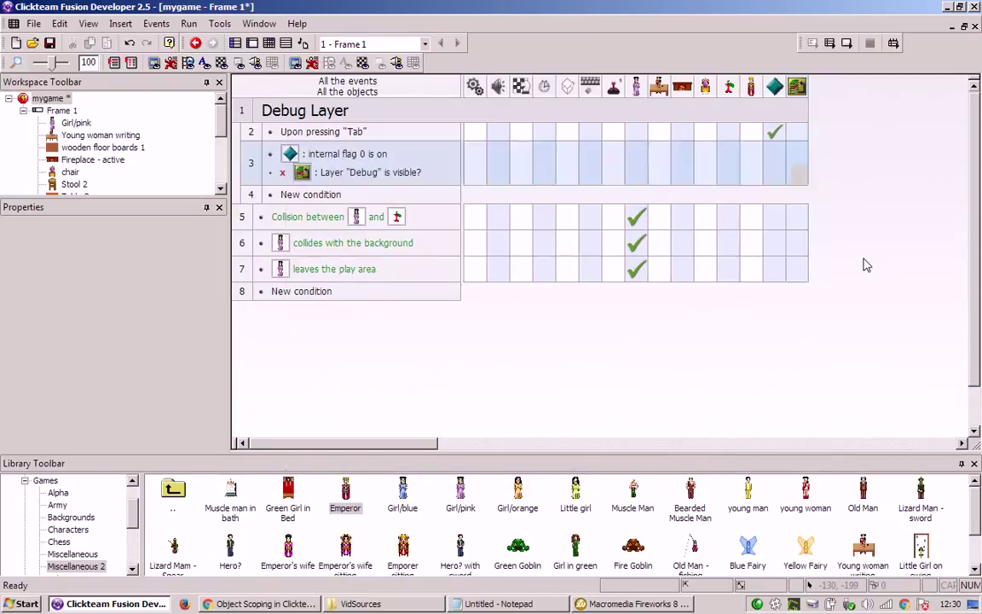
# Step: Run the game to check that Tab shows the Debug layer, and close it
pyautogui.press('F8')
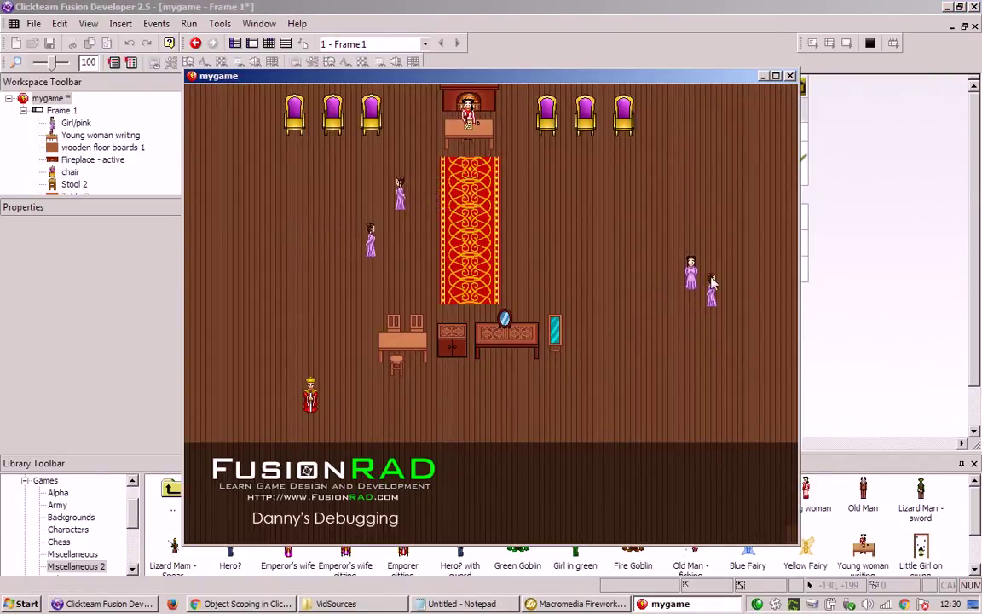
pyautogui.click(790, 76)
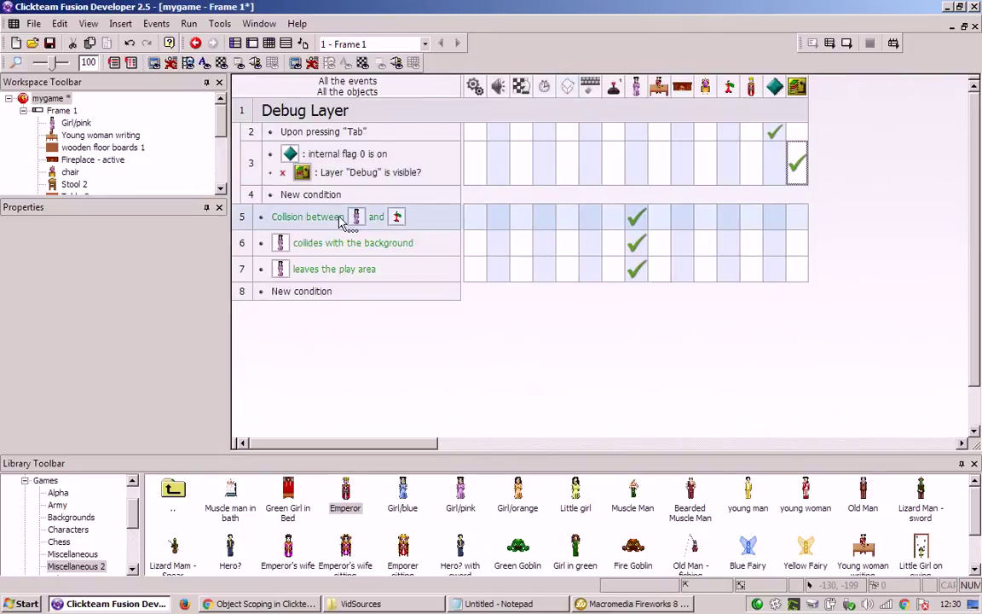
# Step: Add an event to the Debug Layer group testing that game.controller's internal flag 0 is off and layer "Debug" is visible
pyautogui.click(298, 154)
pyautogui.moveTo(253, 201); pyautogui.dragTo(254, 199)
pyautogui.rightClick(333, 193)
pyautogui.click(361, 217)
pyautogui.rightClick(556, 203)
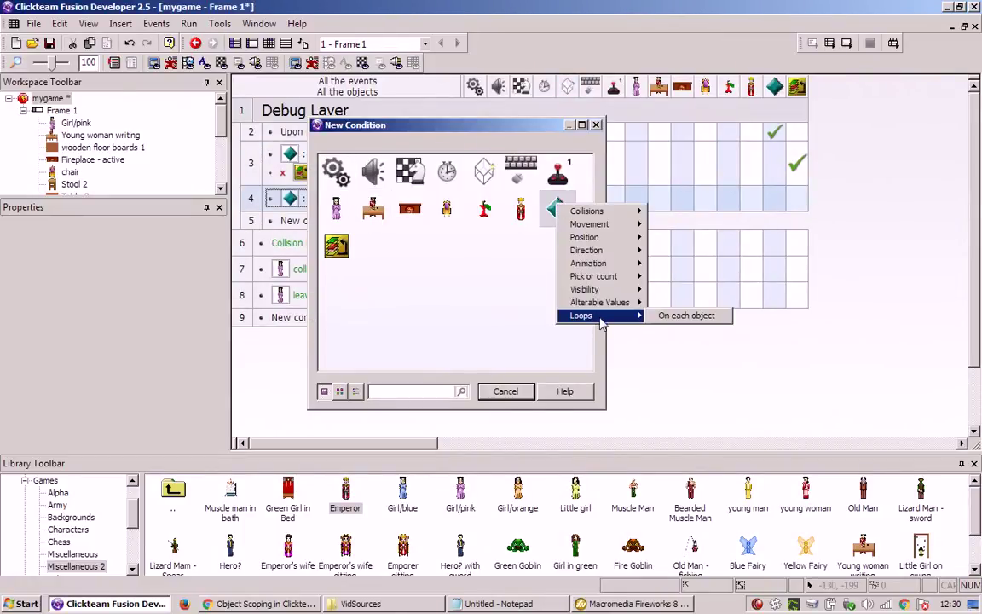
pyautogui.moveTo(613, 302)
pyautogui.moveTo(697, 342)
pyautogui.click(848, 355)
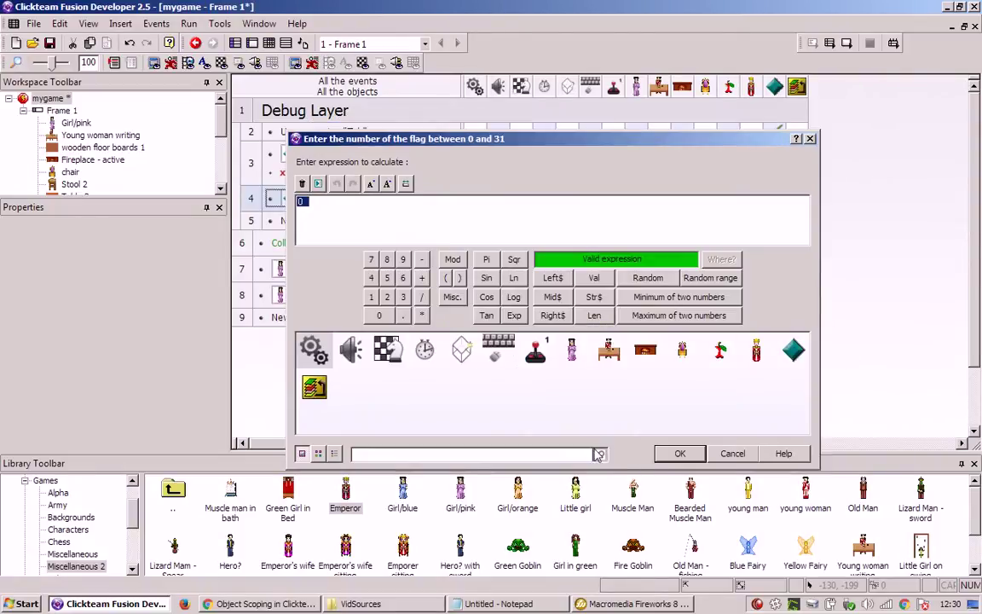
pyautogui.click(679, 454)
pyautogui.moveTo(340, 177); pyautogui.dragTo(306, 205)
pyautogui.click(397, 269)
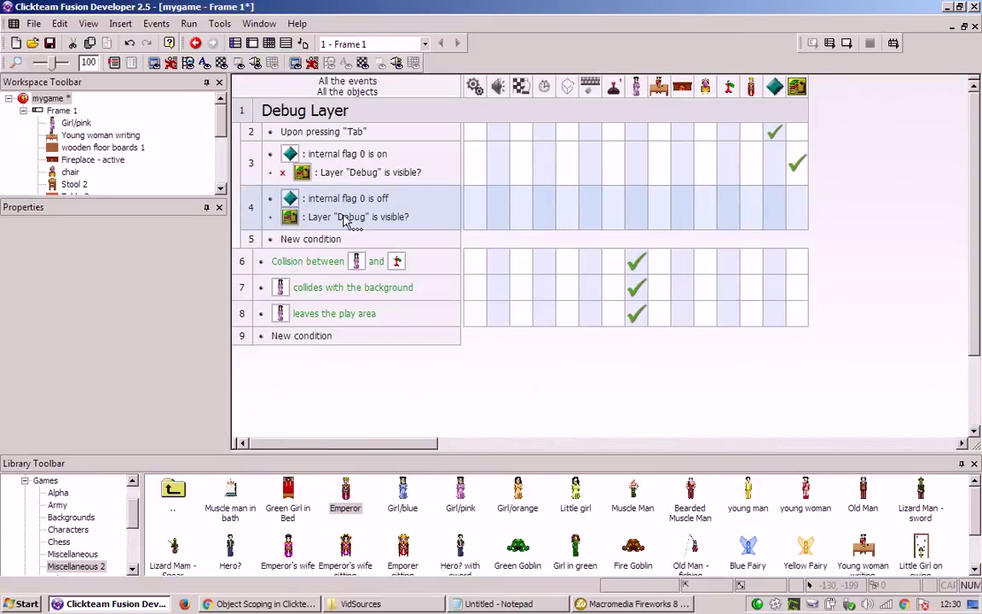
# Step: Add an action to the flag 0 off event that hides the layer named "Debug"
pyautogui.click(796, 208)
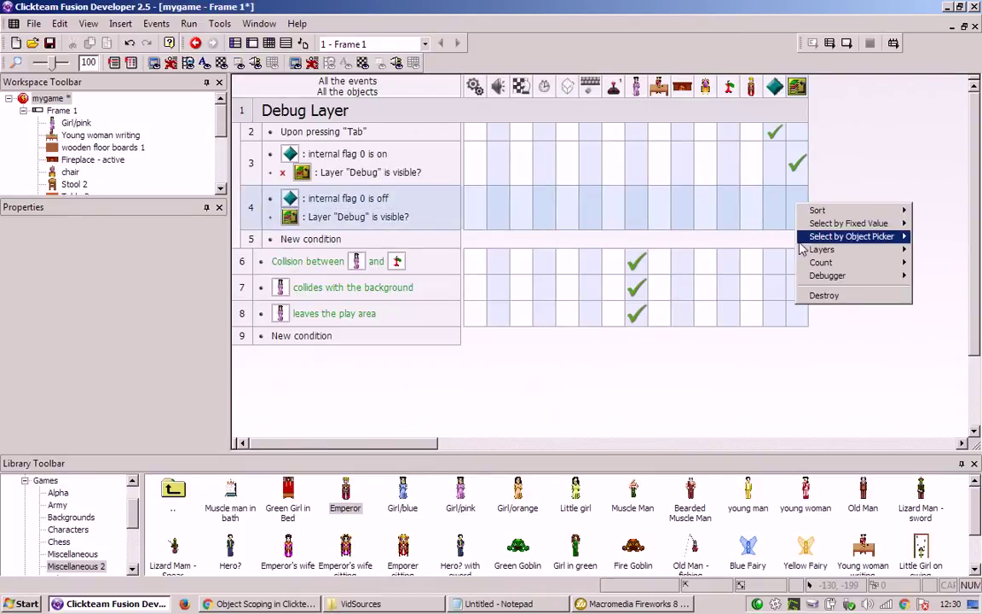
pyautogui.moveTo(861, 264)
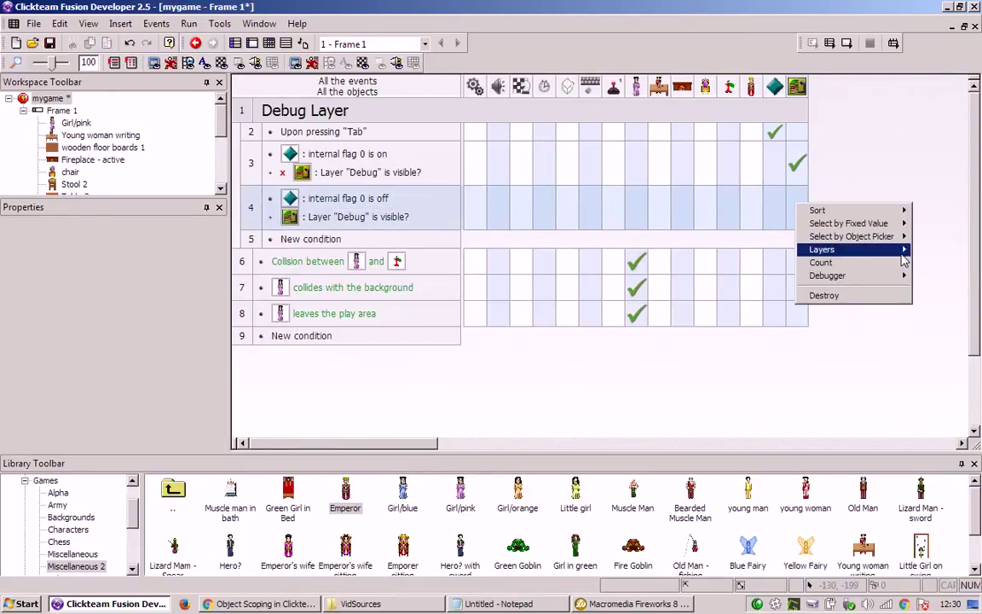
pyautogui.moveTo(938, 248)
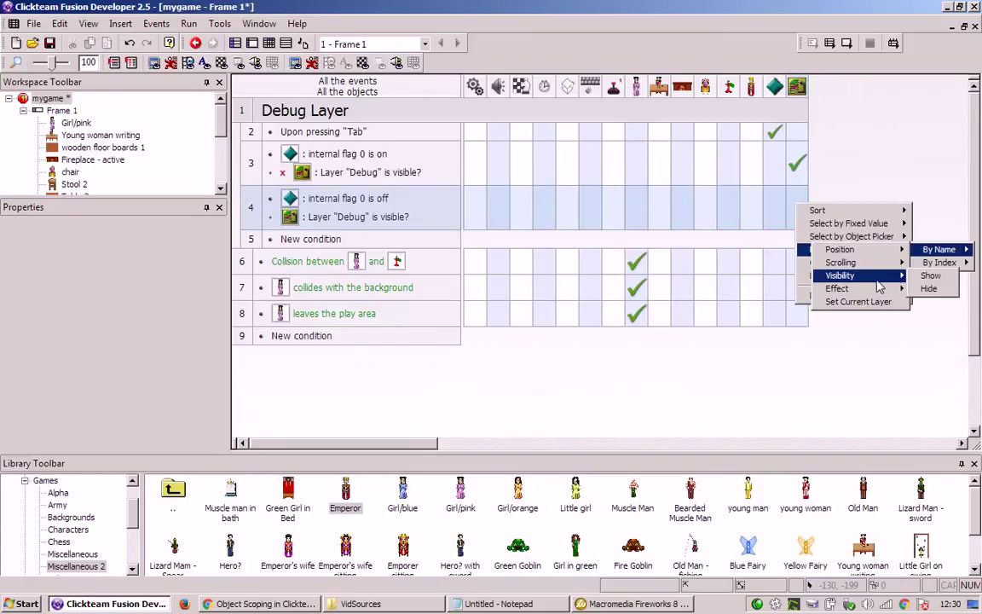
pyautogui.click(928, 288)
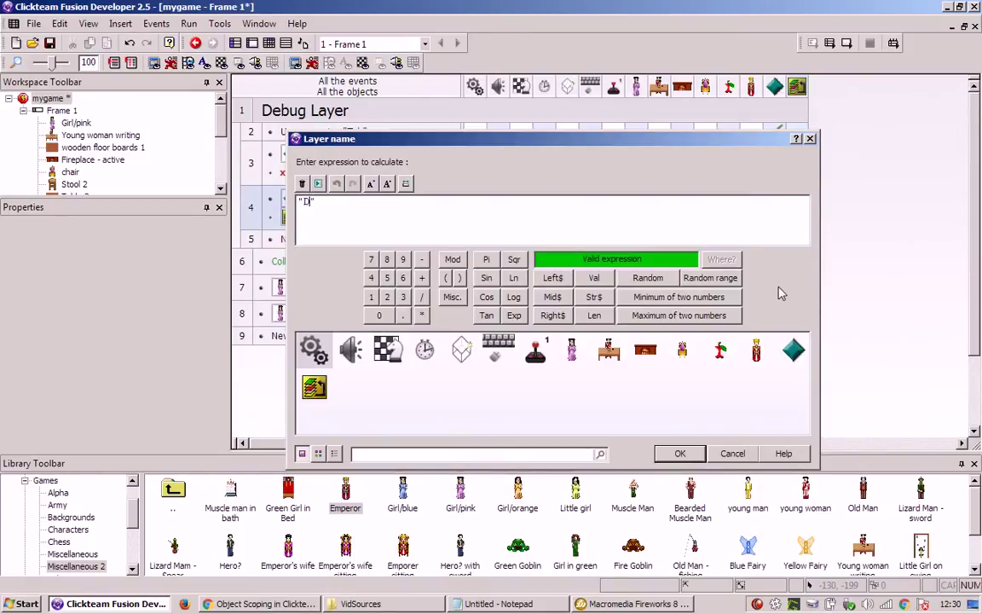
pyautogui.write('Debug')
pyautogui.press('Return')
# Step: Run the game to test toggling the Debug layer with Tab, close it, and open Frame 1's layout
pyautogui.press('F8')
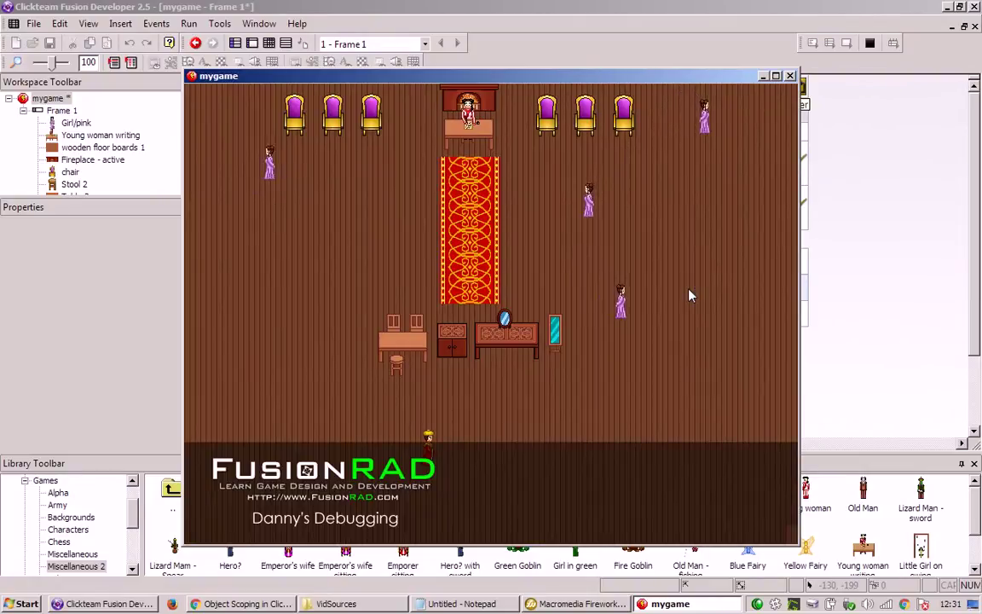
pyautogui.hotkey('alt', 'F4')
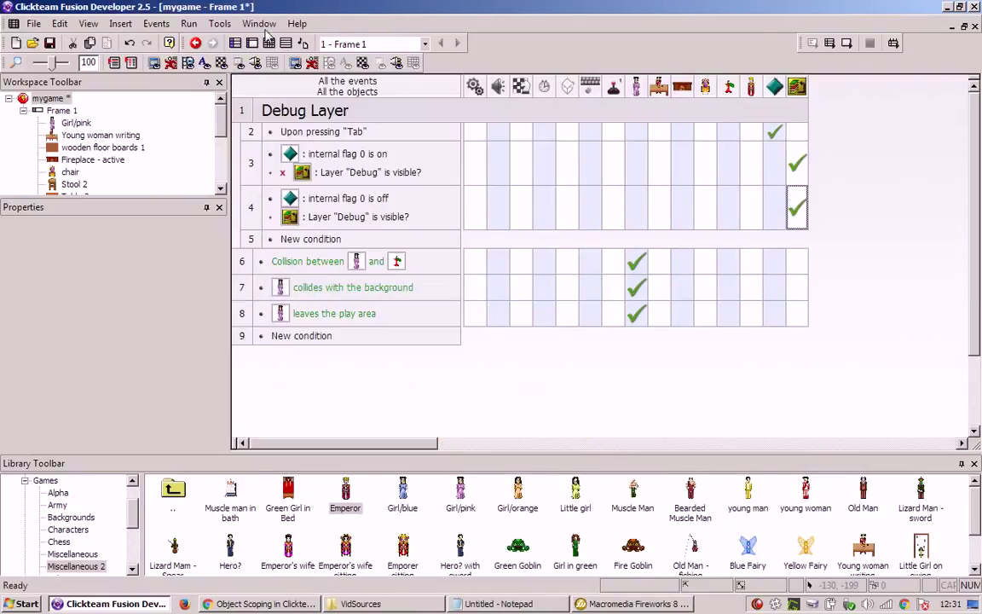
pyautogui.click(307, 103)
pyautogui.click(252, 42)
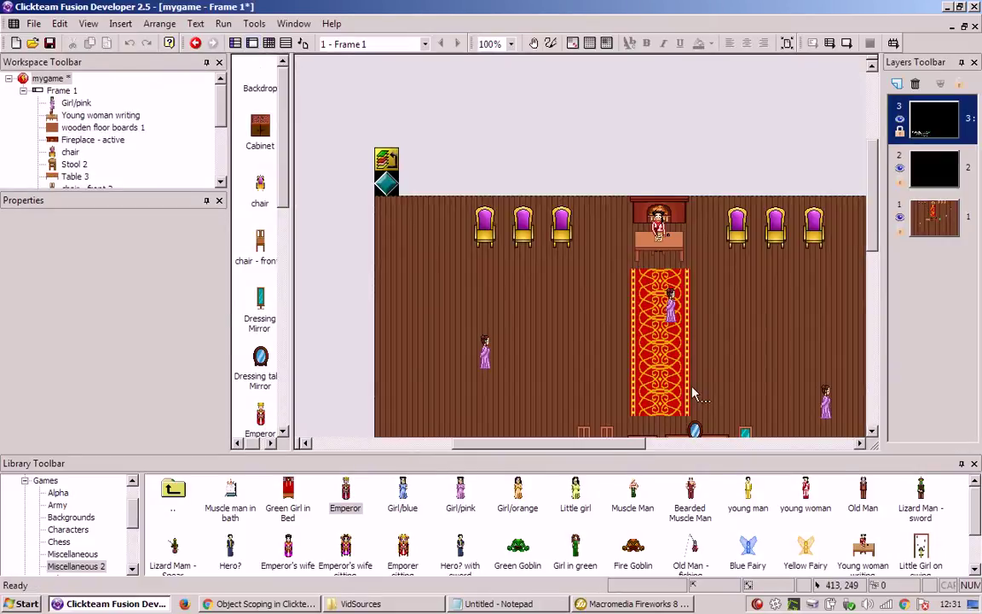
# Step: Delete the empty untitled layer 2 from Frame 1
pyautogui.click(937, 171)
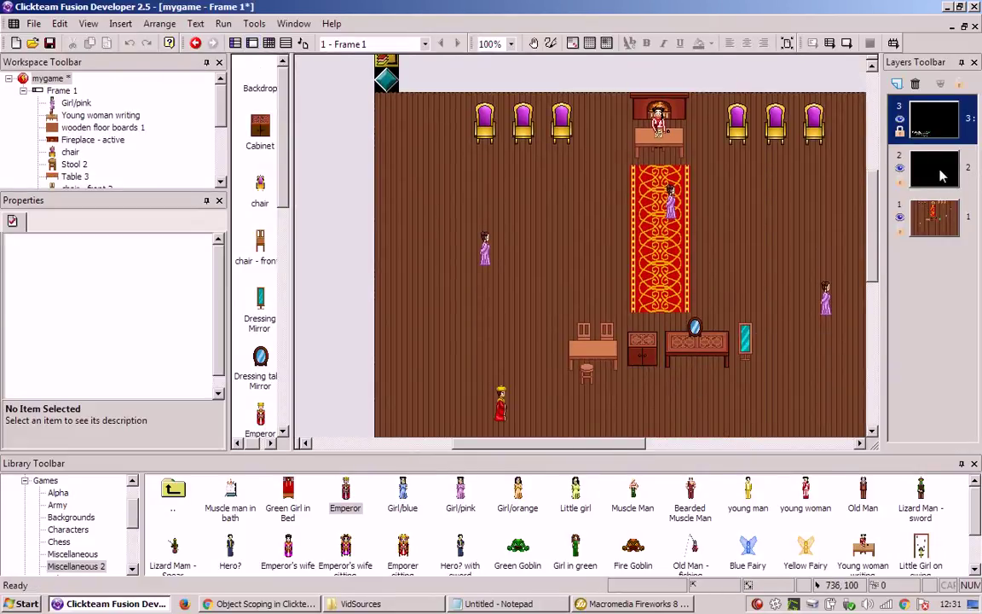
pyautogui.rightClick(937, 173)
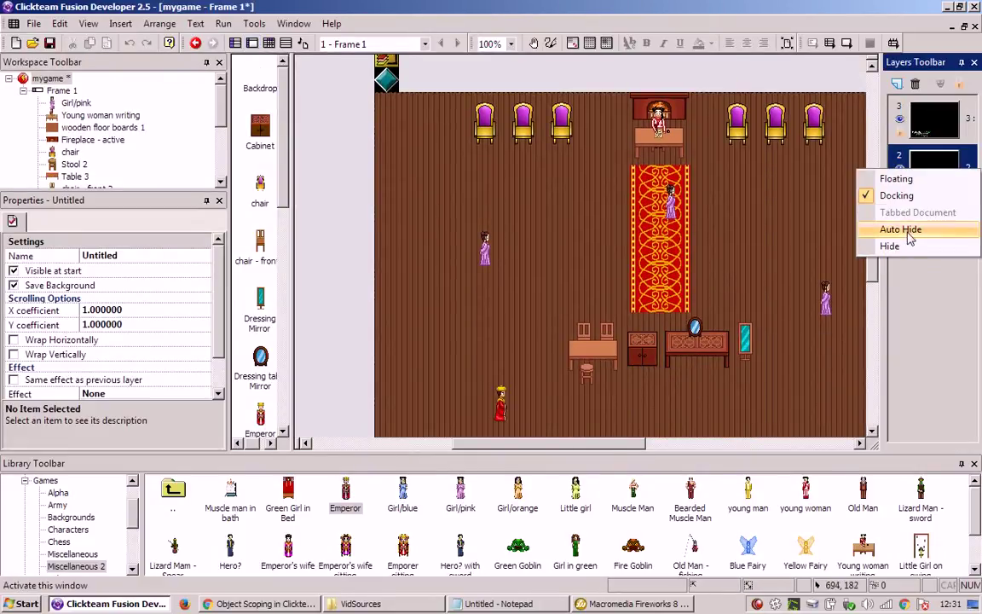
pyautogui.press('Escape')
pyautogui.press('Delete')
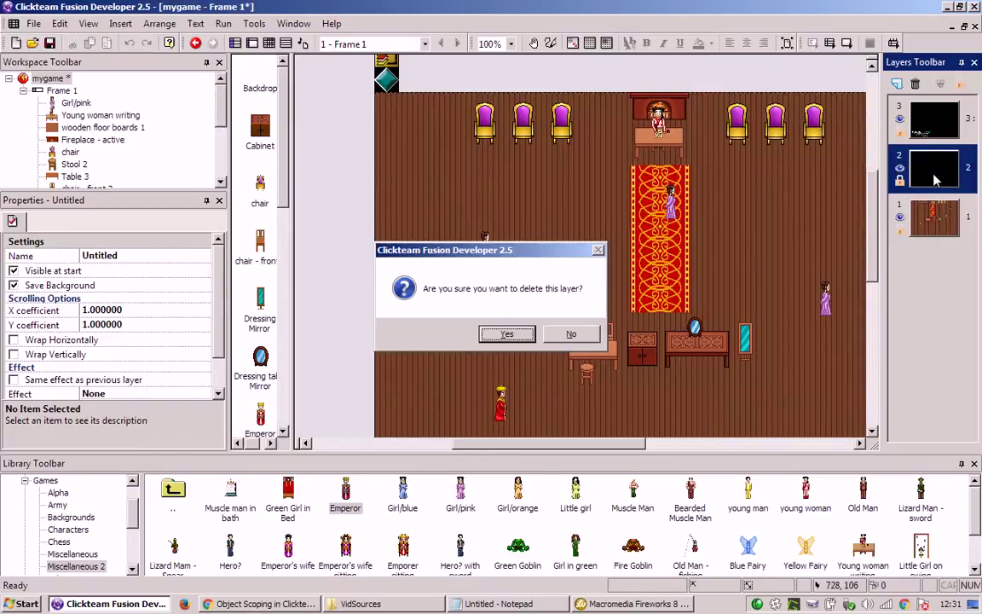
pyautogui.click(506, 333)
# Step: Run the game to check the Debug layer with only two layers in the frame, and close it
pyautogui.moveTo(604, 444); pyautogui.dragTo(621, 445)
pyautogui.press('F7')
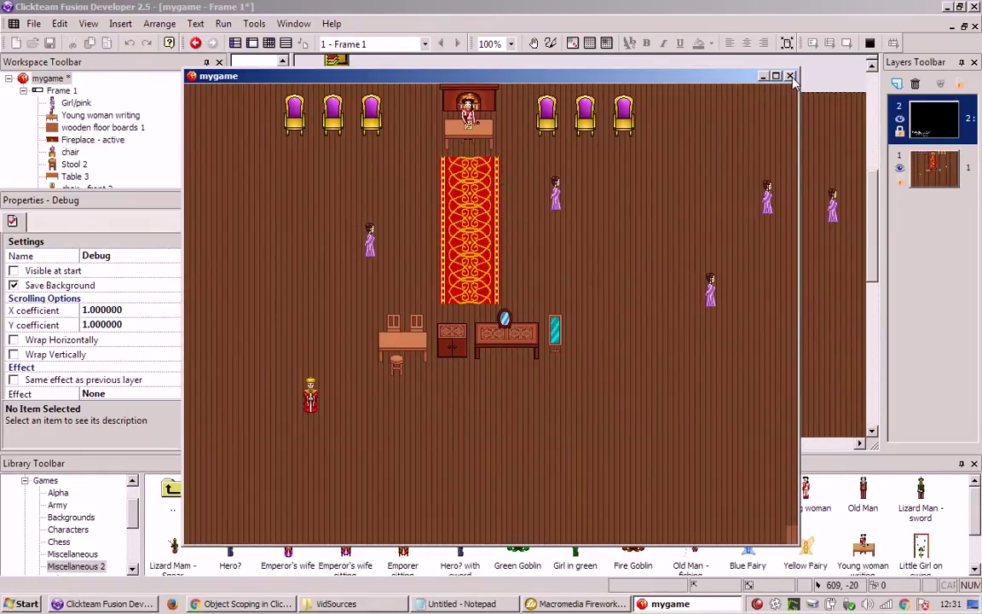
pyautogui.hotkey('alt', 'F4')
# Step: Lock the dark Backdrop overlay and the wooden floor boards 1 object in the frame
pyautogui.scroll(-3, 766, 275)
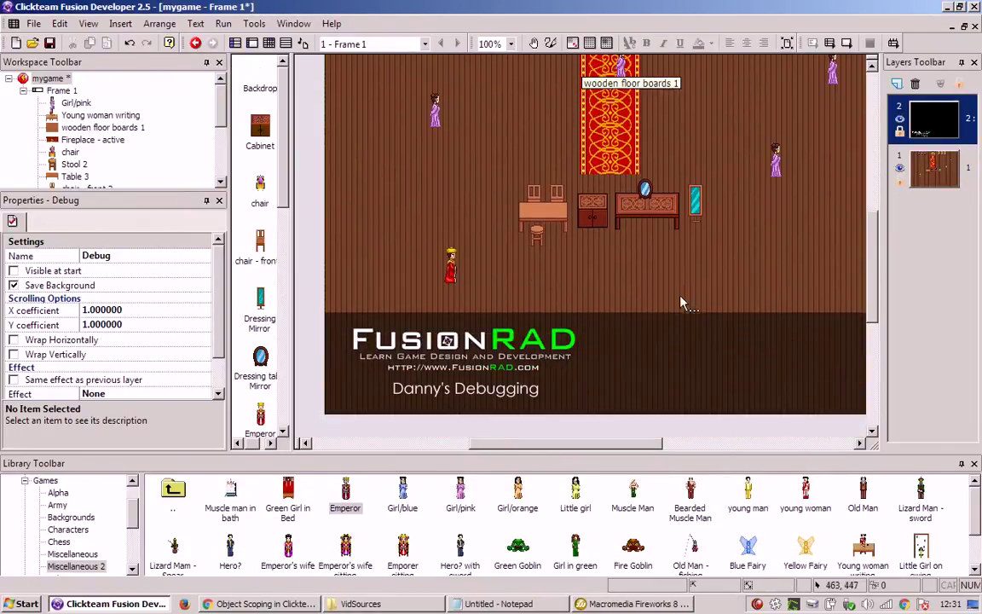
pyautogui.moveTo(629, 451); pyautogui.dragTo(651, 450)
pyautogui.click(631, 376)
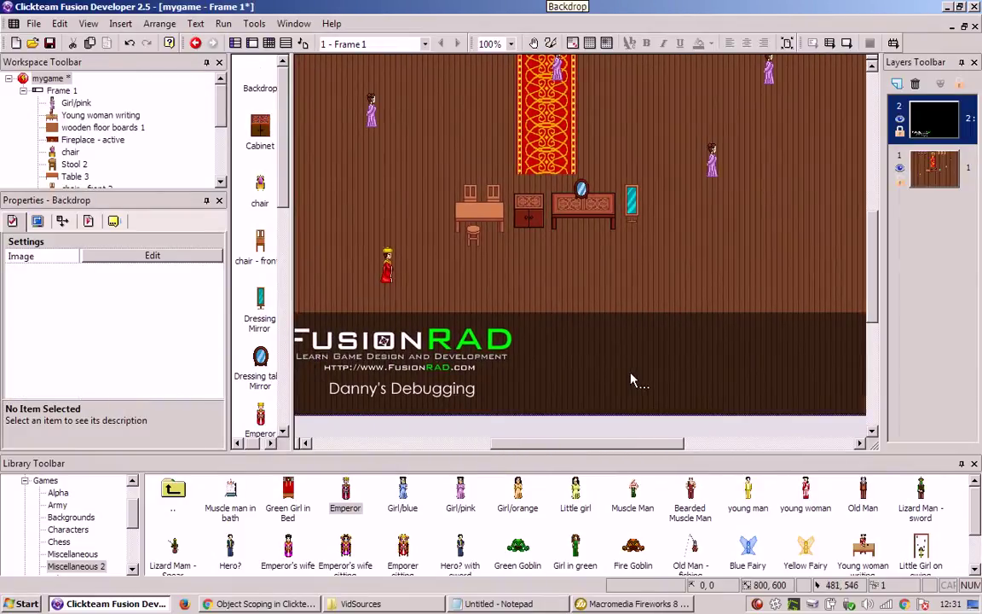
pyautogui.rightClick(630, 379)
pyautogui.click(689, 85)
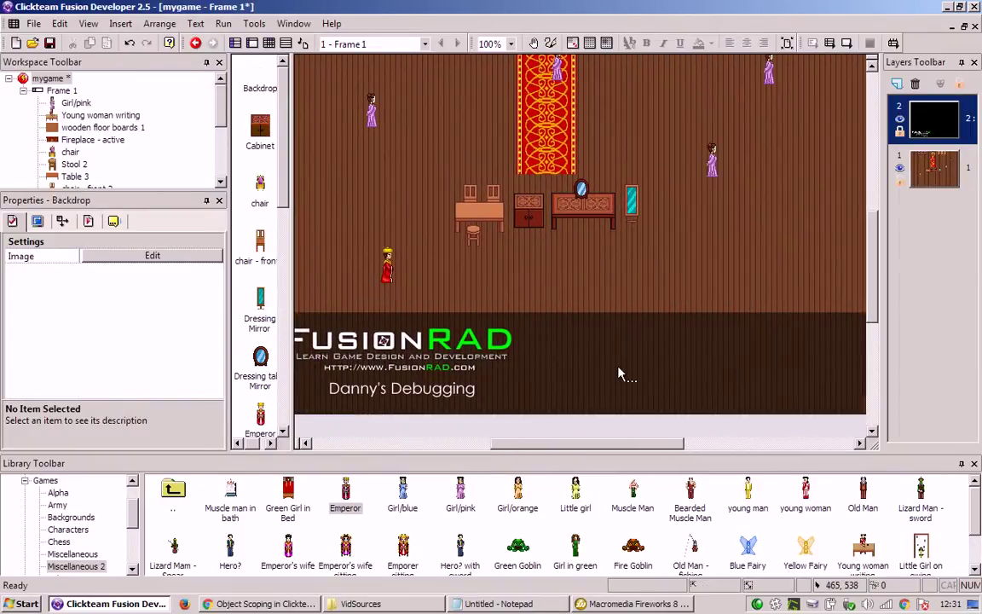
pyautogui.click(608, 368)
pyautogui.rightClick(607, 359)
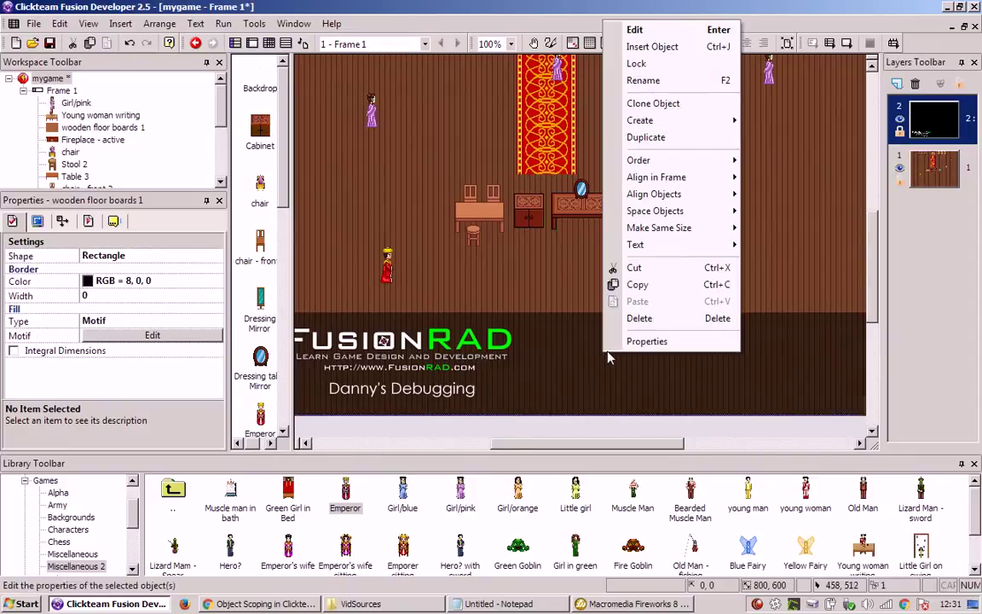
pyautogui.click(652, 65)
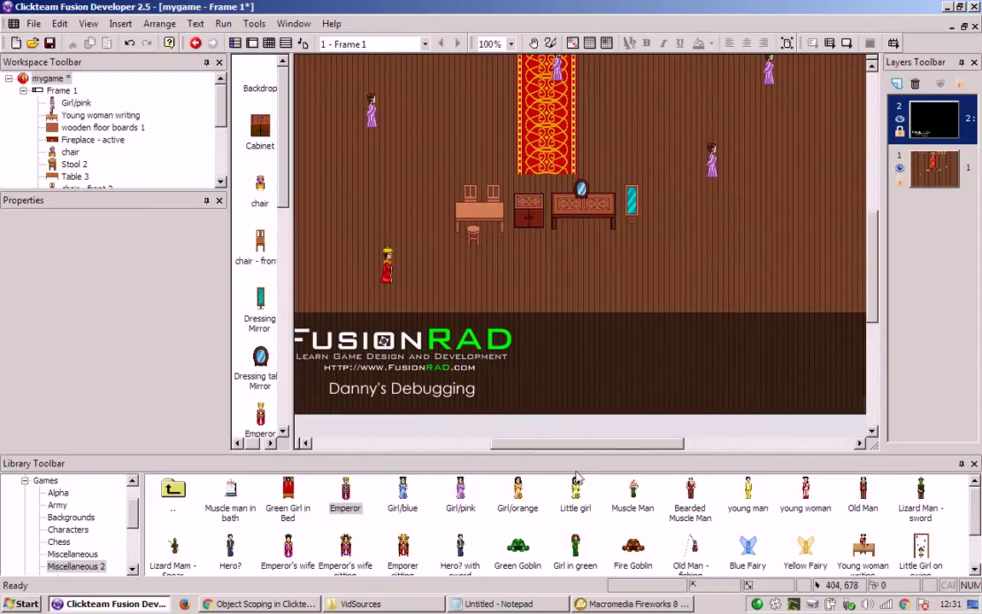
# Step: Insert a String object on the dark debug bar beside the FusionRAD logo and resize it to about 444 by 17 pixels
pyautogui.moveTo(595, 444); pyautogui.dragTo(616, 454)
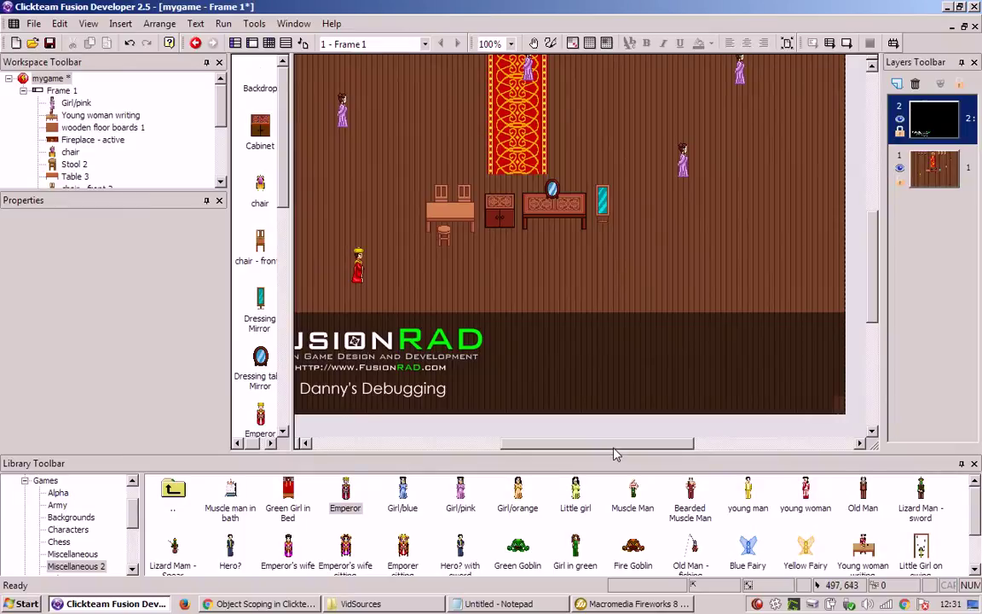
pyautogui.click(357, 269)
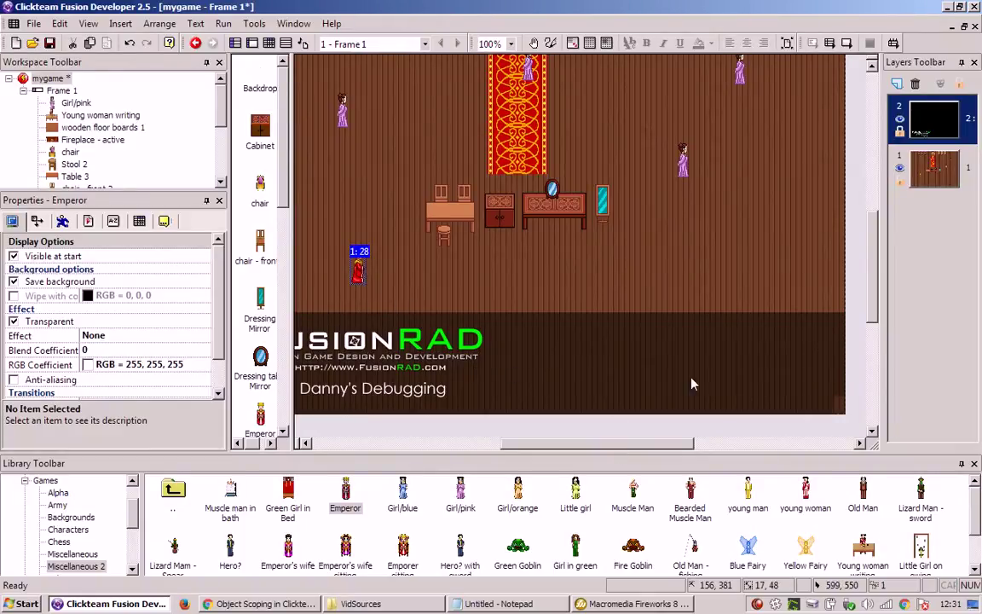
pyautogui.doubleClick(614, 366)
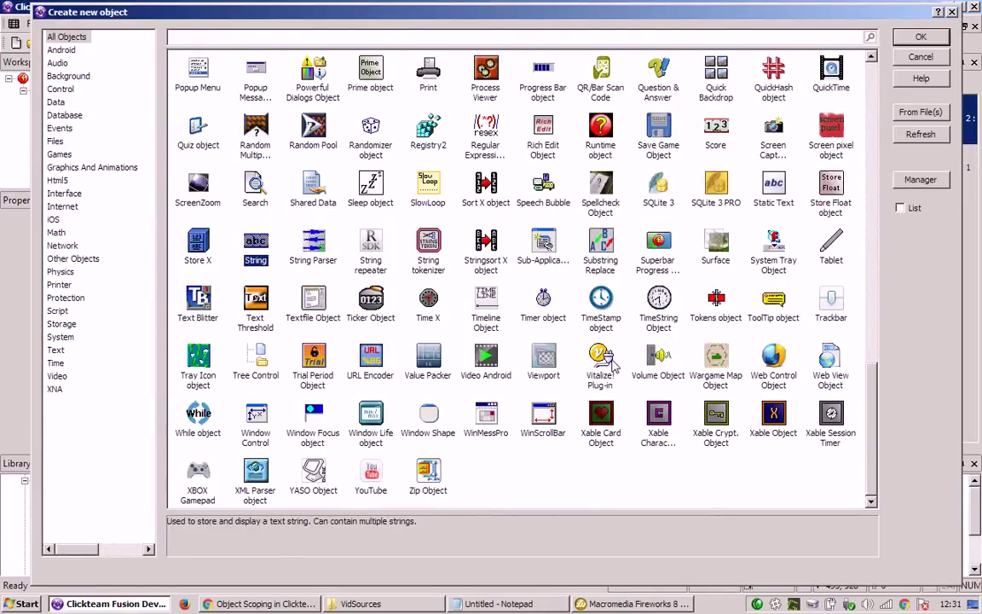
pyautogui.press('Return')
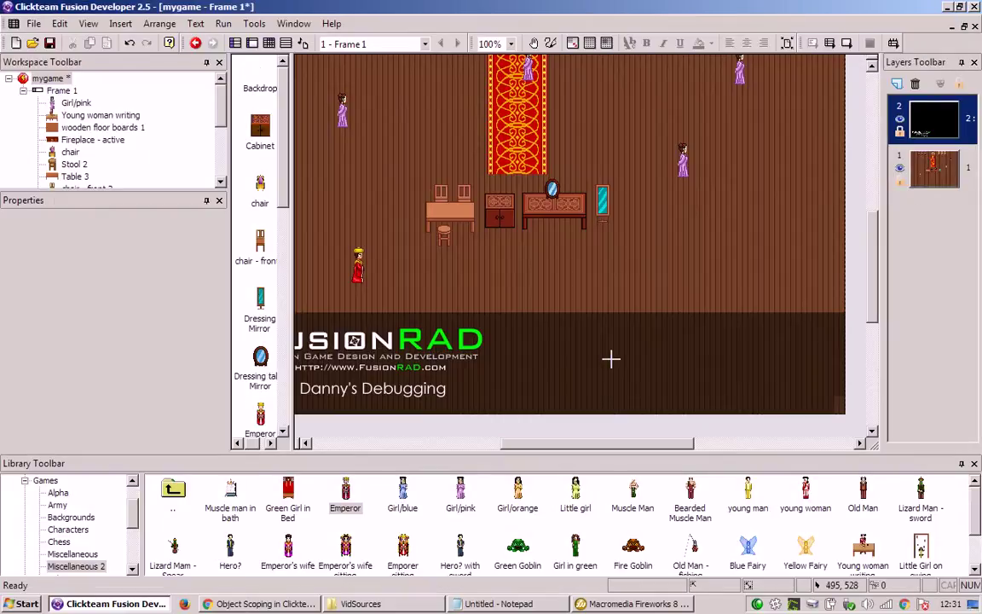
pyautogui.click(521, 350)
pyautogui.moveTo(523, 333); pyautogui.dragTo(519, 335)
pyautogui.moveTo(621, 337); pyautogui.dragTo(851, 342)
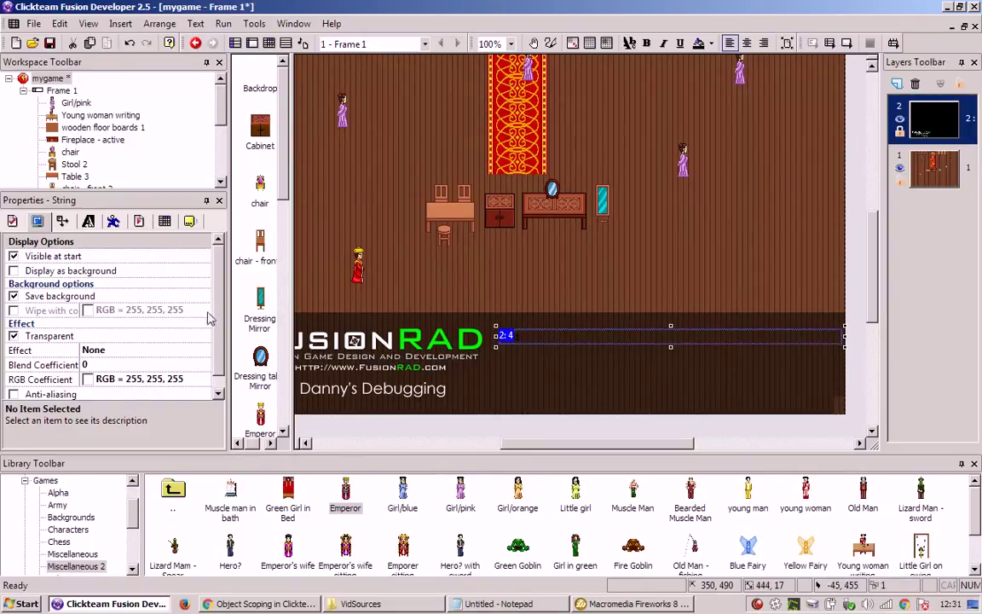
# Step: Rename the new String object as Object Positions
pyautogui.click(189, 221)
pyautogui.click(165, 254)
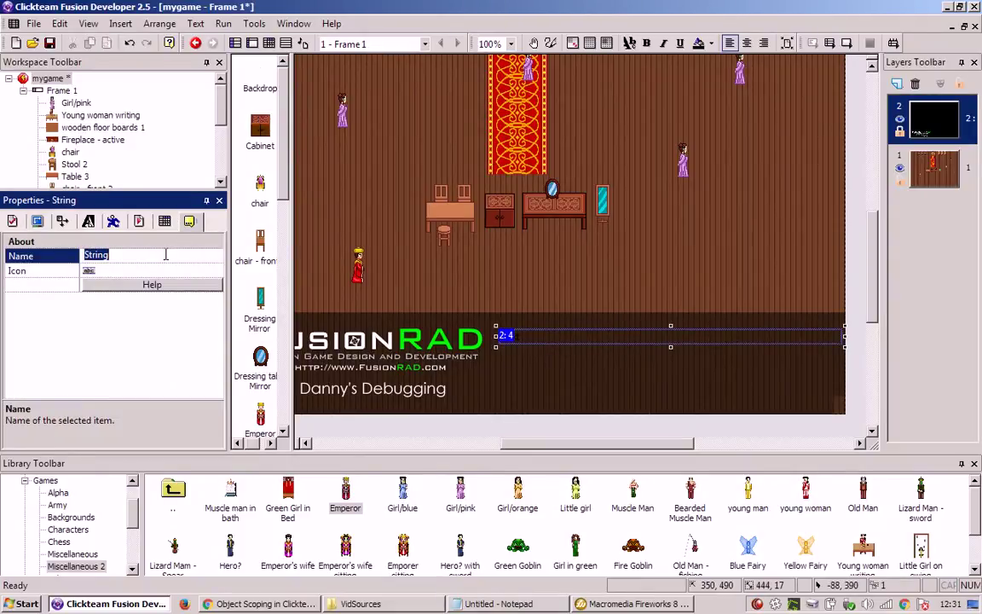
pyautogui.write('Object Positio')
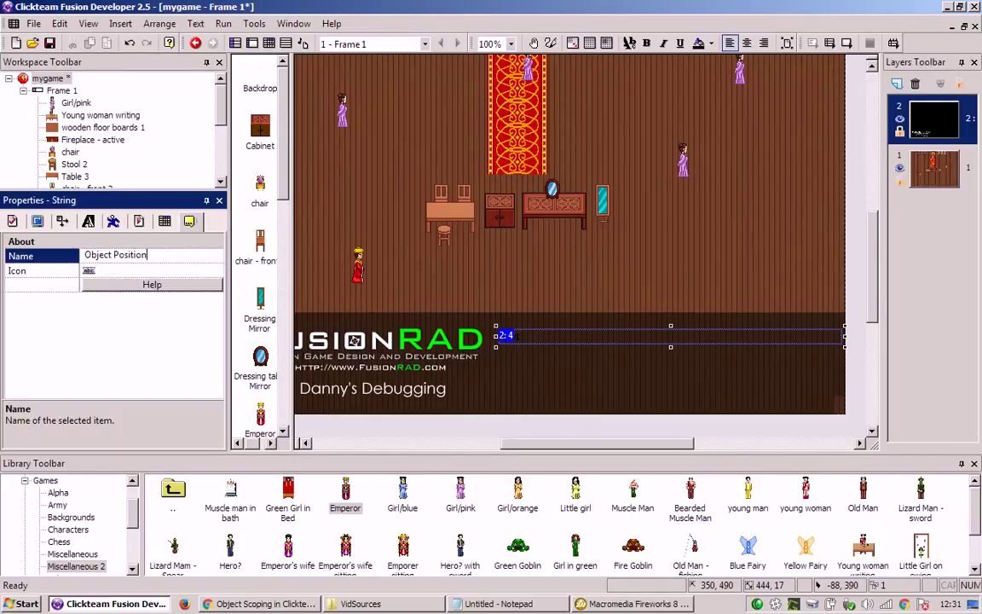
pyautogui.press('Return')
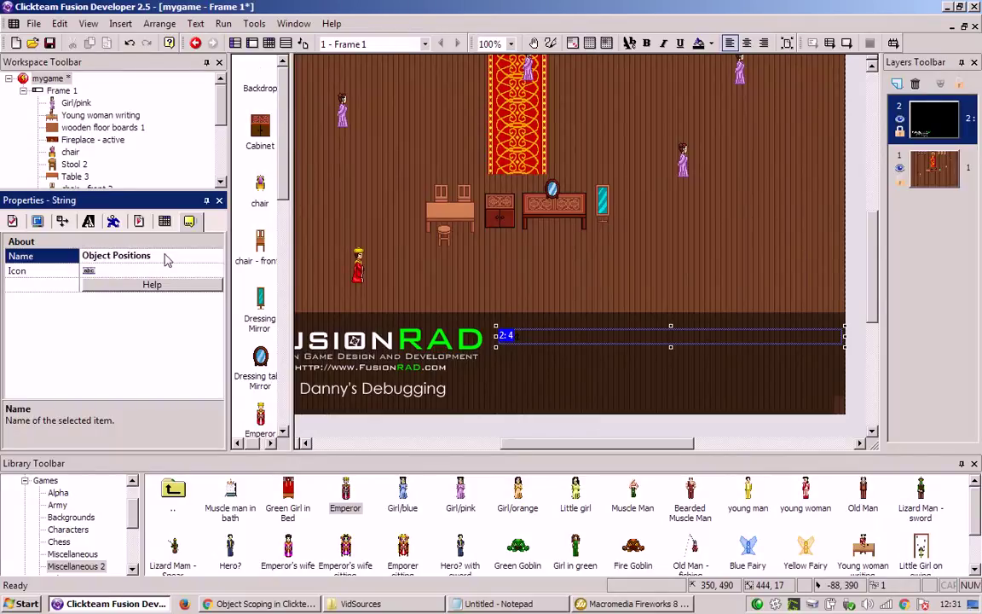
# Step: Format the Object Positions text as bold white (RGB 255, 255, 255), and open the frame's event editor
pyautogui.click(88, 220)
pyautogui.click(166, 328)
pyautogui.click(186, 351)
pyautogui.click(33, 270)
pyautogui.click(697, 287)
pyautogui.click(528, 343)
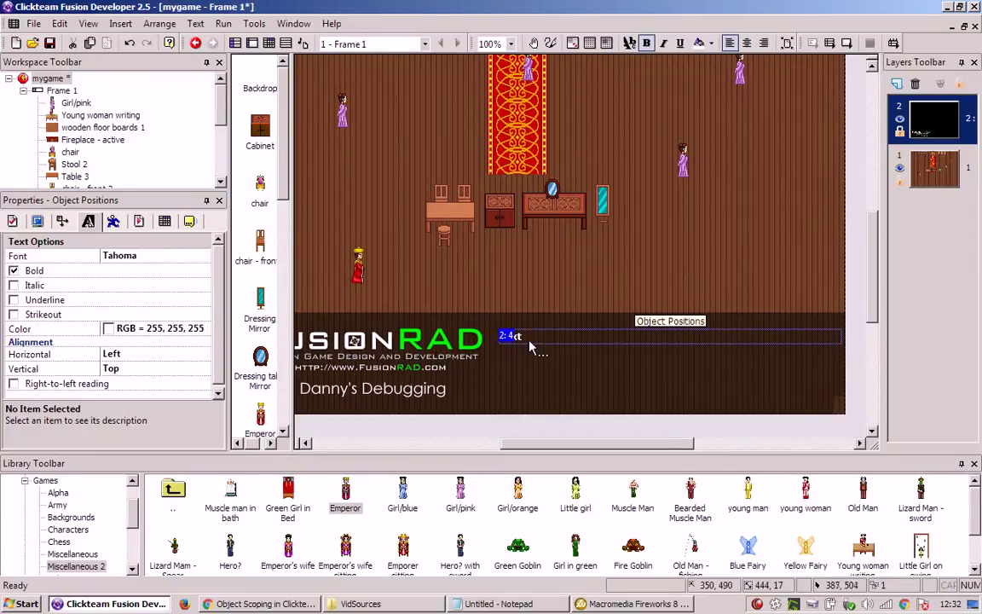
pyautogui.click(253, 43)
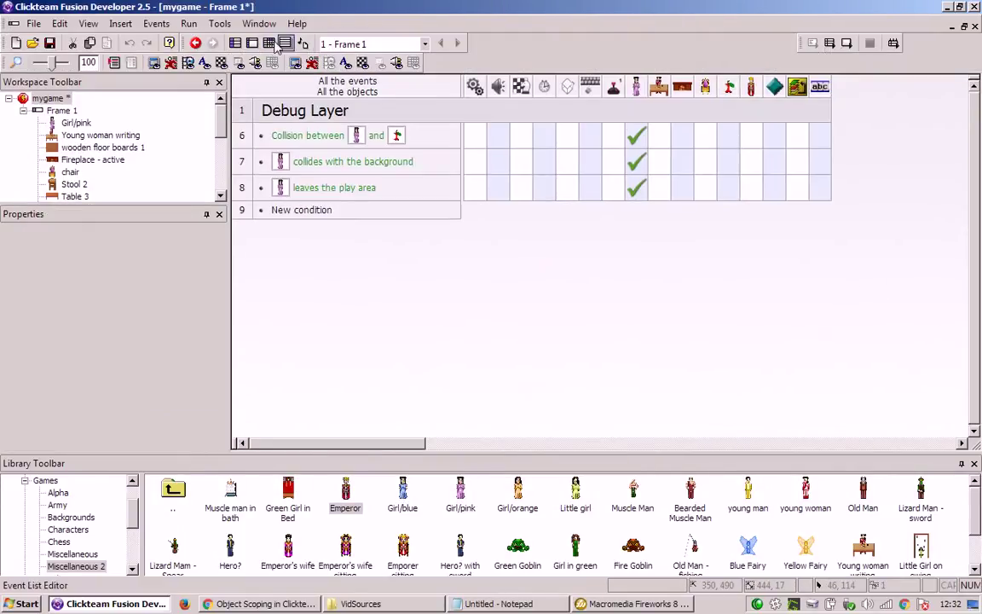
# Step: Expand the Debug Layer group and insert an event group titled Update at its end, active when the frame starts
pyautogui.doubleClick(245, 110)
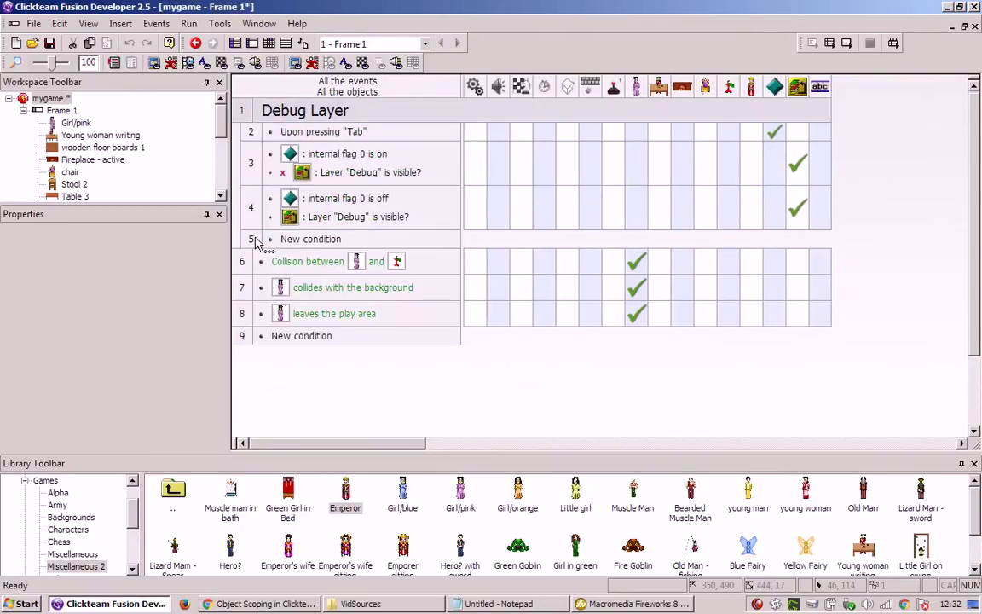
pyautogui.rightClick(255, 241)
pyautogui.moveTo(299, 274)
pyautogui.click(445, 300)
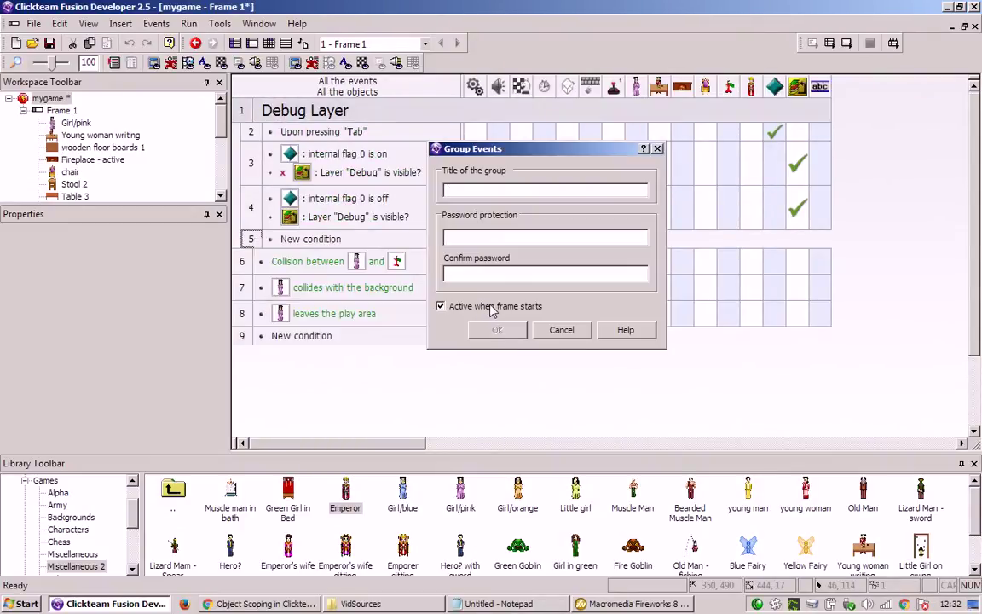
pyautogui.press('Return')
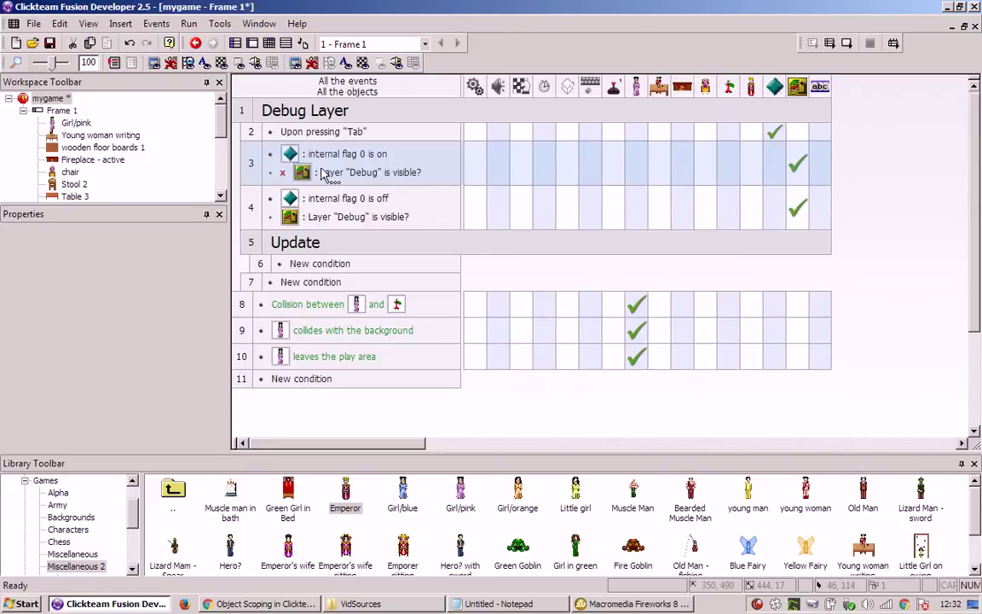
# Step: Add an Always event inside the Update group
pyautogui.click(338, 263)
pyautogui.rightClick(348, 178)
pyautogui.click(364, 188)
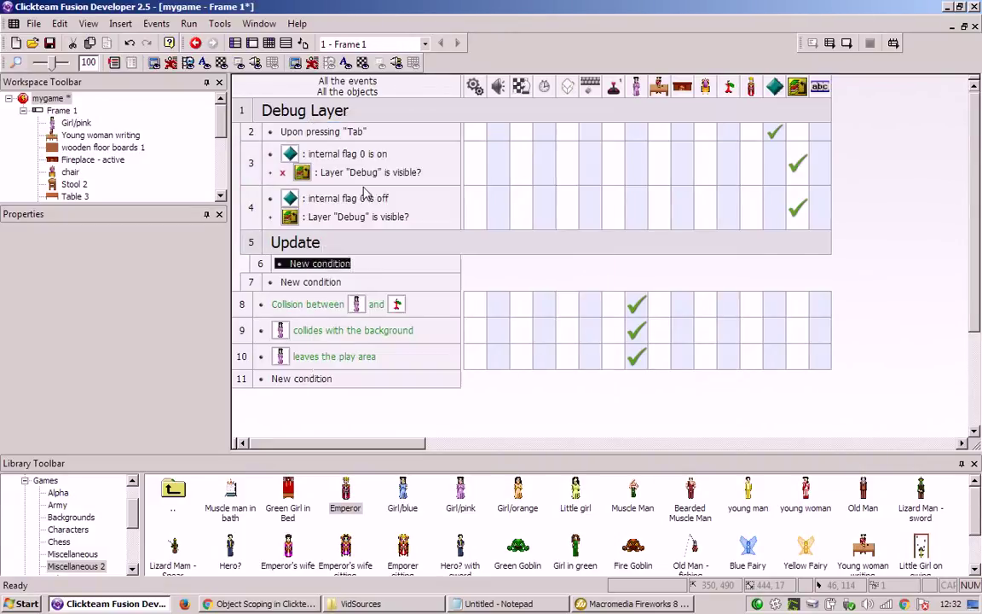
# Step: Give the Always event a Change alterable string action on Object Positions, starting with "Object X: "+Str$(X( "Emperor" ))
pyautogui.click(818, 265)
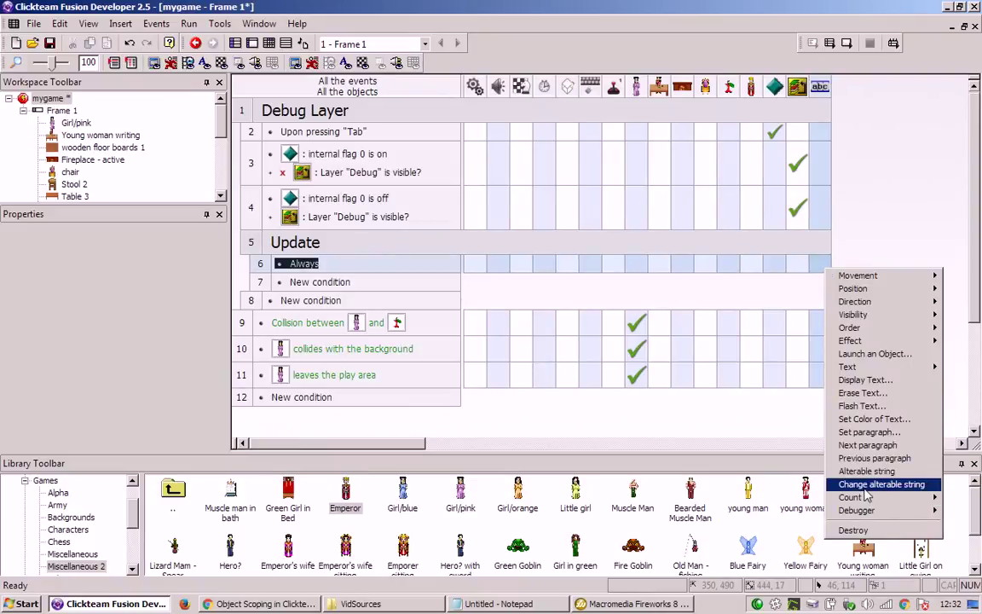
pyautogui.click(865, 486)
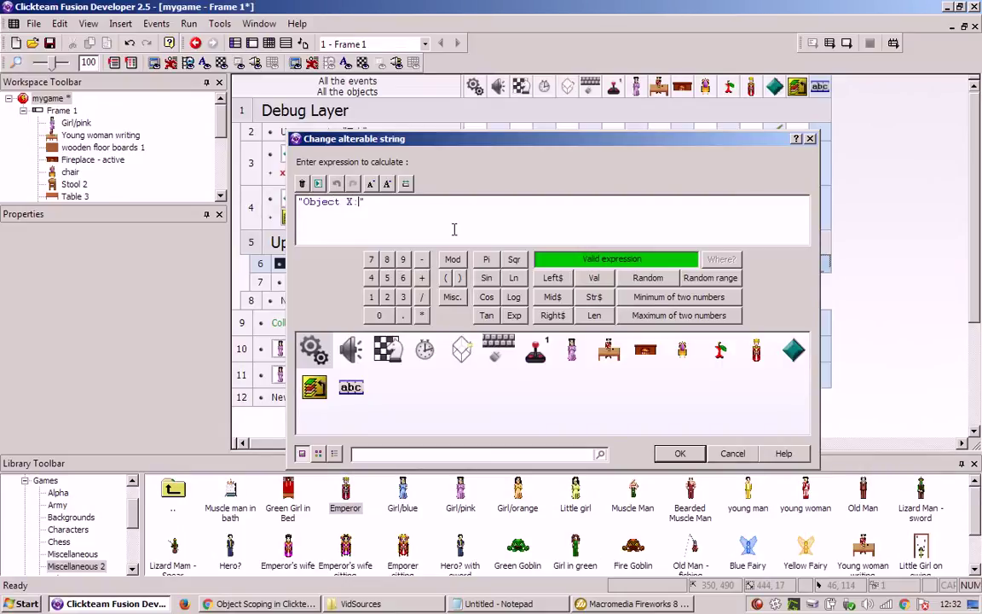
pyautogui.write('+Str$(')
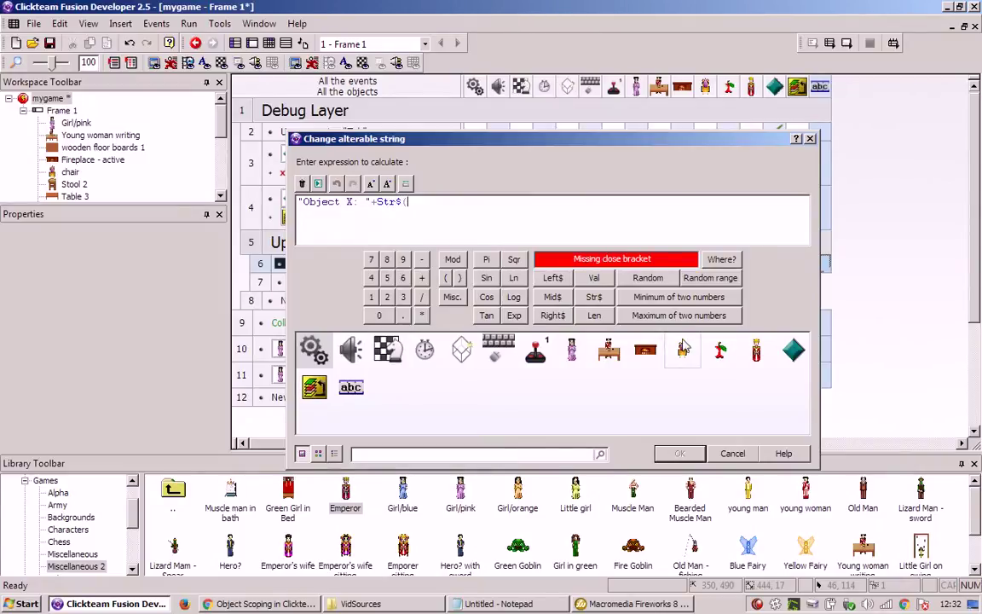
pyautogui.click(763, 354)
pyautogui.moveTo(774, 403)
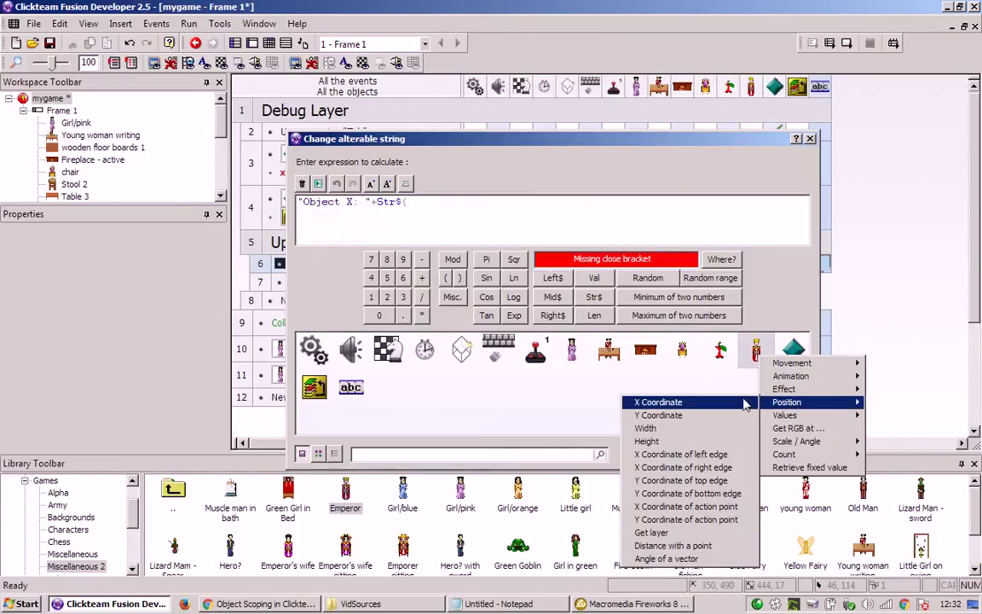
pyautogui.click(743, 402)
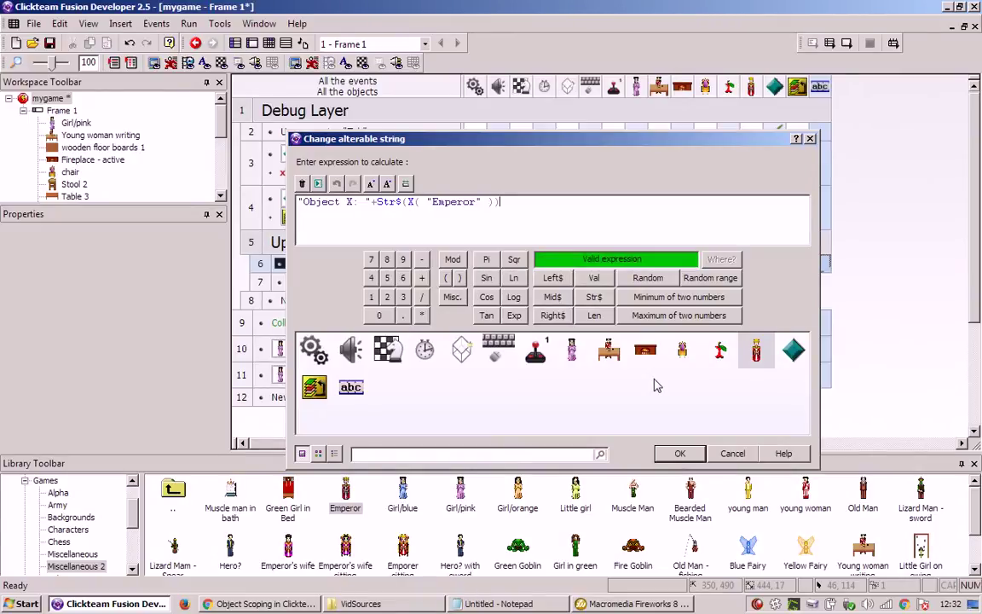
# Step: Append +" - "+Str$(Y( "Emperor" )) to the alterable string expression and accept it
pyautogui.write('+')
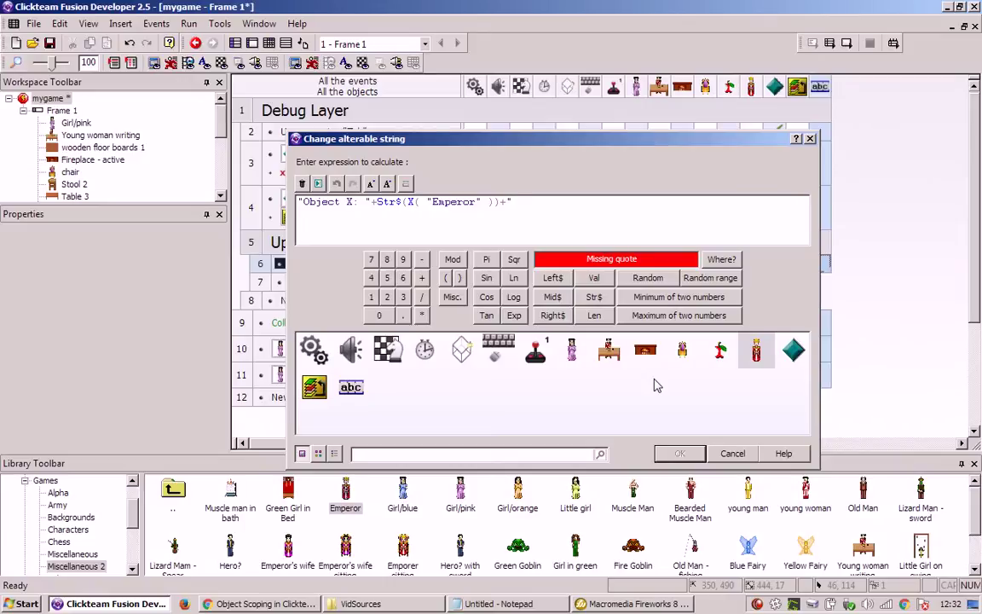
pyautogui.write('" - "+Str$(')
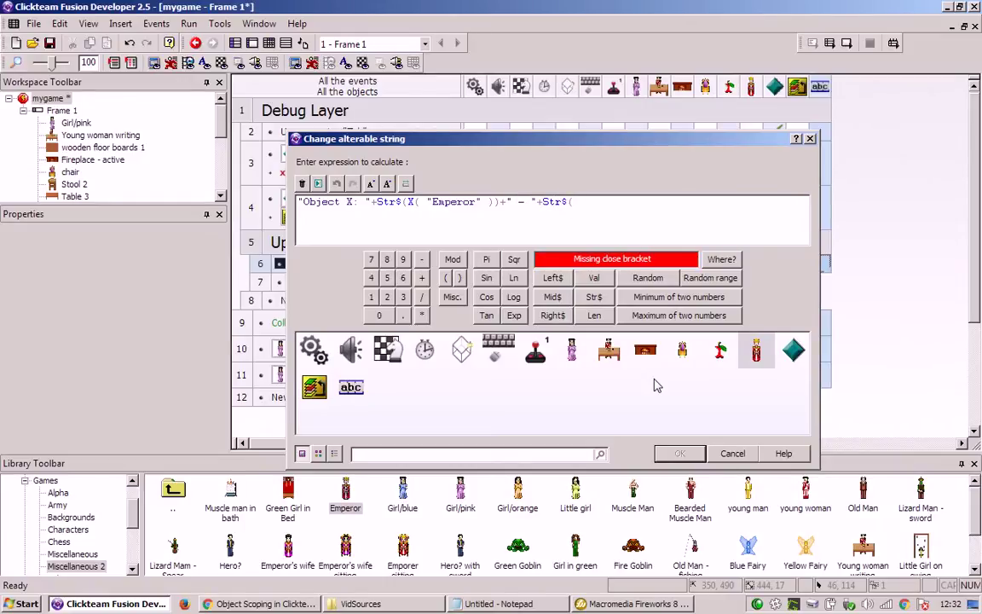
pyautogui.click(757, 353)
pyautogui.moveTo(783, 402)
pyautogui.click(723, 415)
pyautogui.write(')')
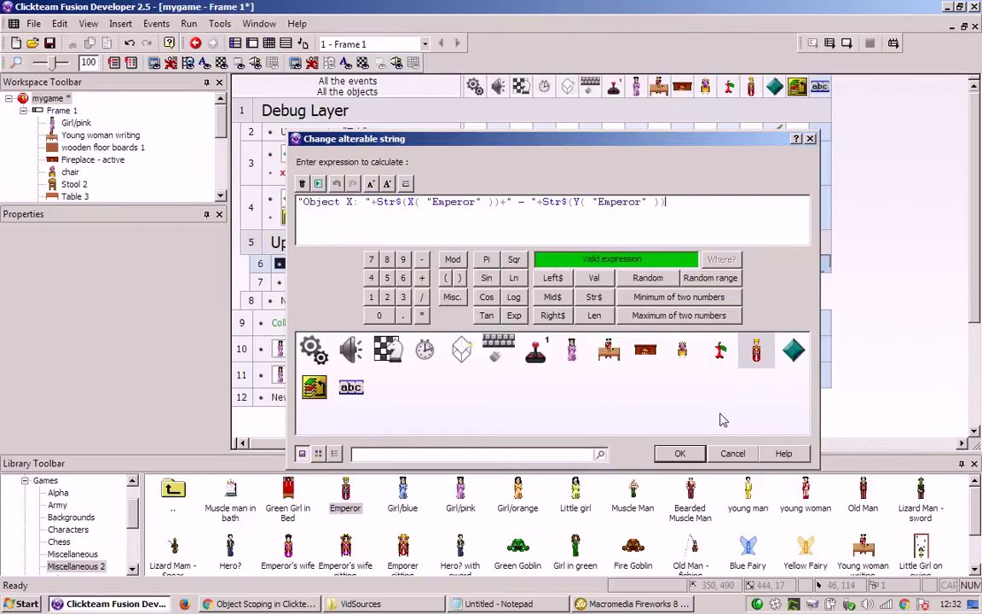
pyautogui.press('Return')
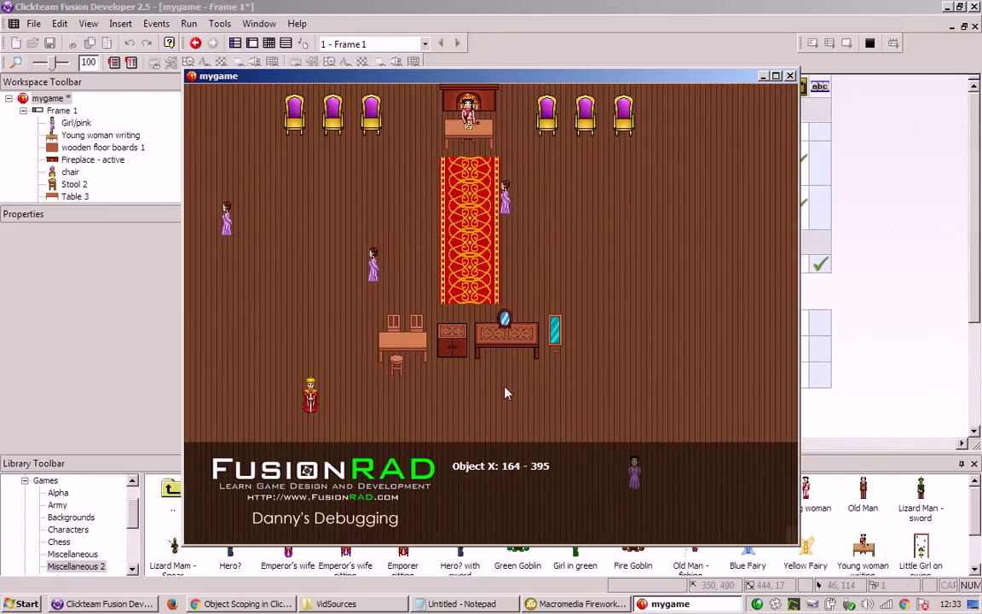
# Step: Run the frame and walk the Emperor around to check the live coordinates on the debug bar, and close the game
pyautogui.press('Right')
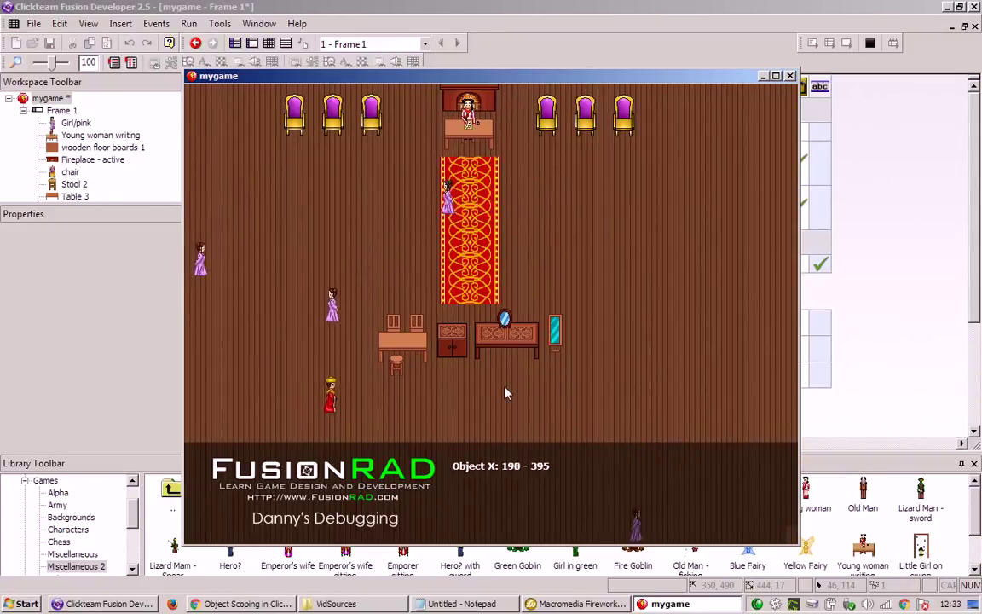
pyautogui.press('Down')
pyautogui.press('Right')
pyautogui.press('Up')
pyautogui.press('Right')
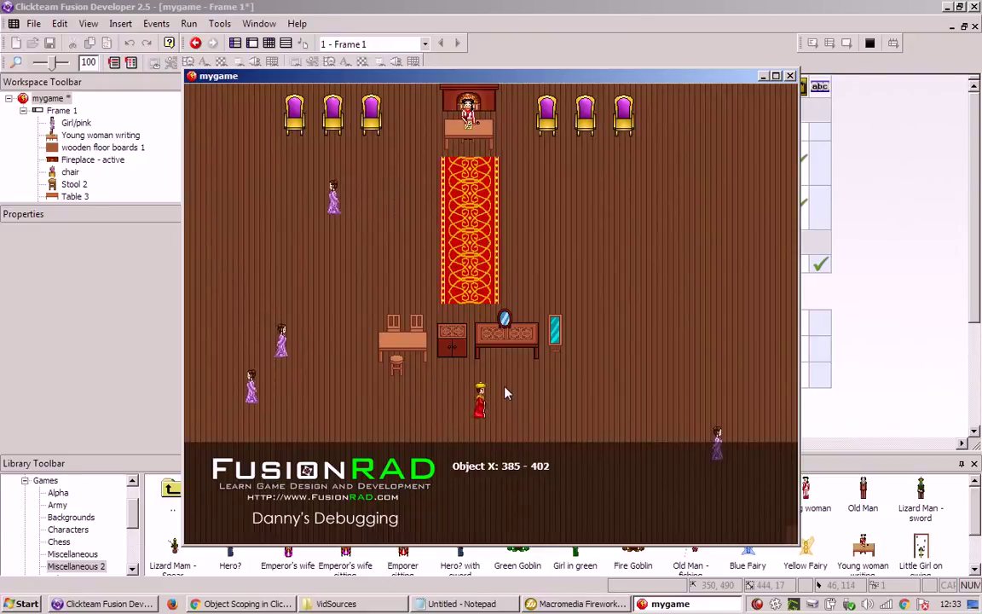
pyautogui.press('Right')
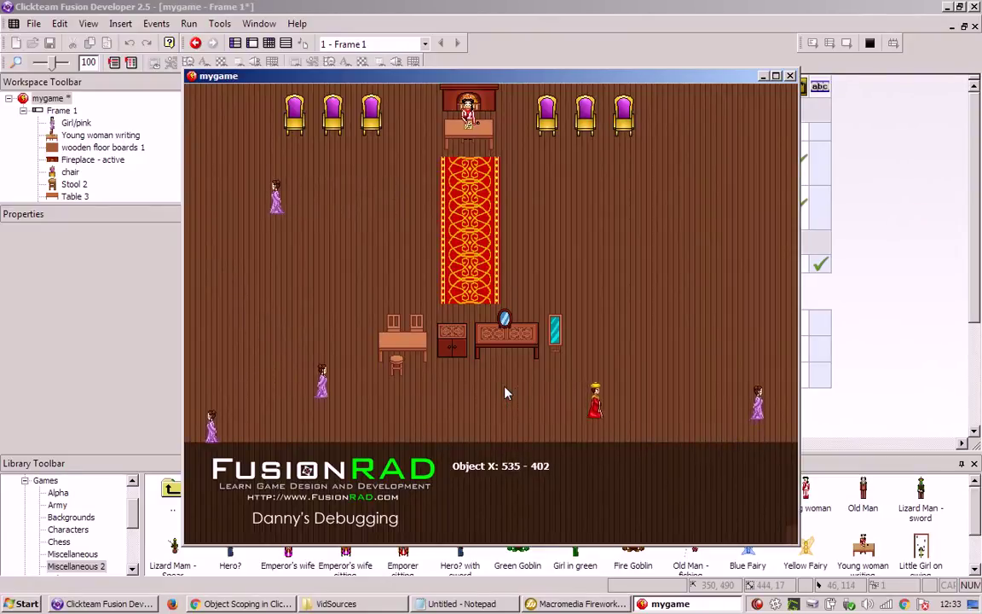
pyautogui.press('Up')
pyautogui.press('Up')
pyautogui.press('Left')
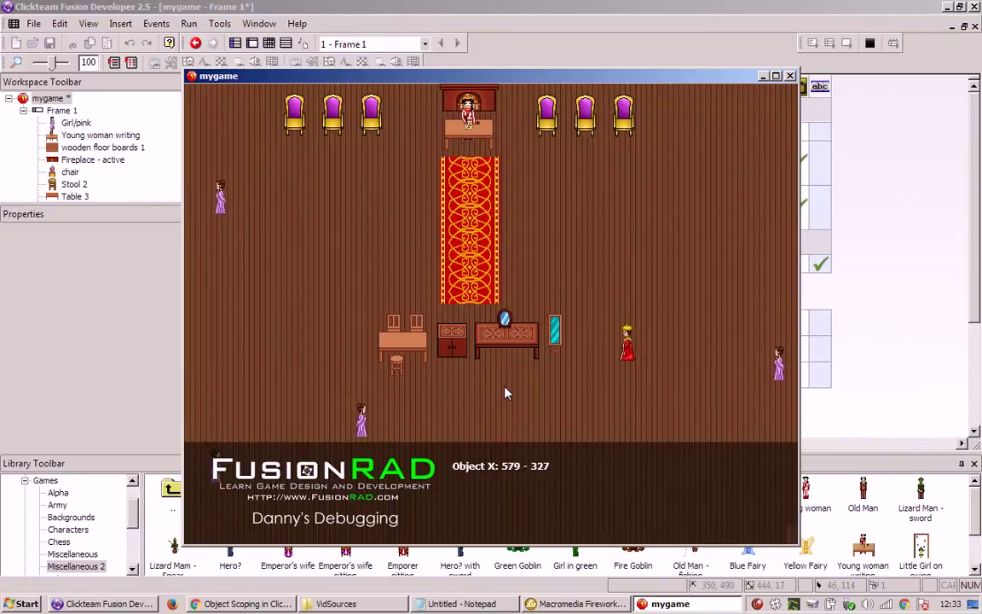
pyautogui.hotkey('alt', 'F4')
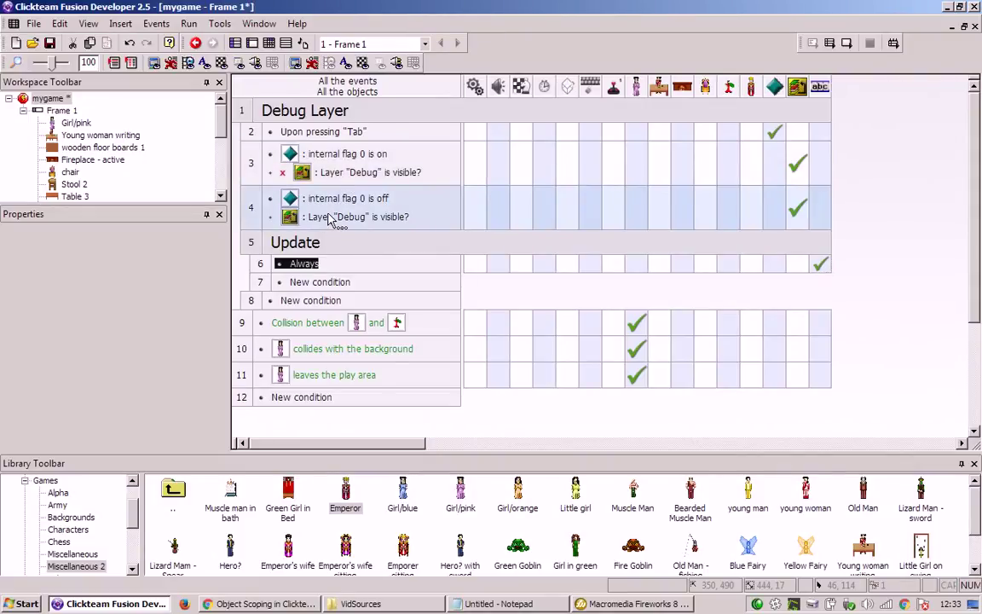
# Step: Try using the Layer "Debug" is visible? condition instead of Always in the Update group, and test it in the running game
pyautogui.moveTo(328, 219); pyautogui.dragTo(299, 266)
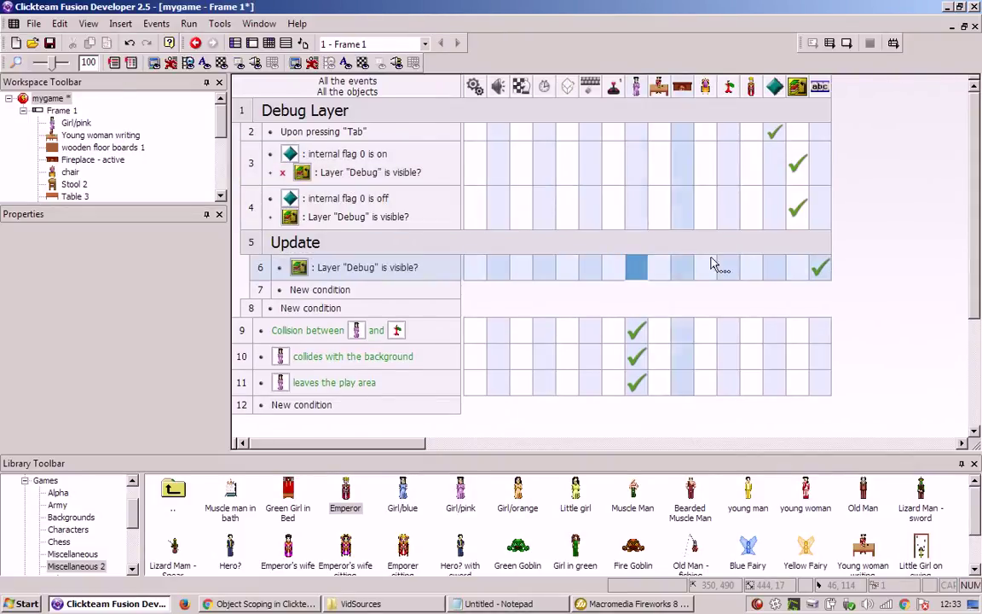
pyautogui.press('F8')
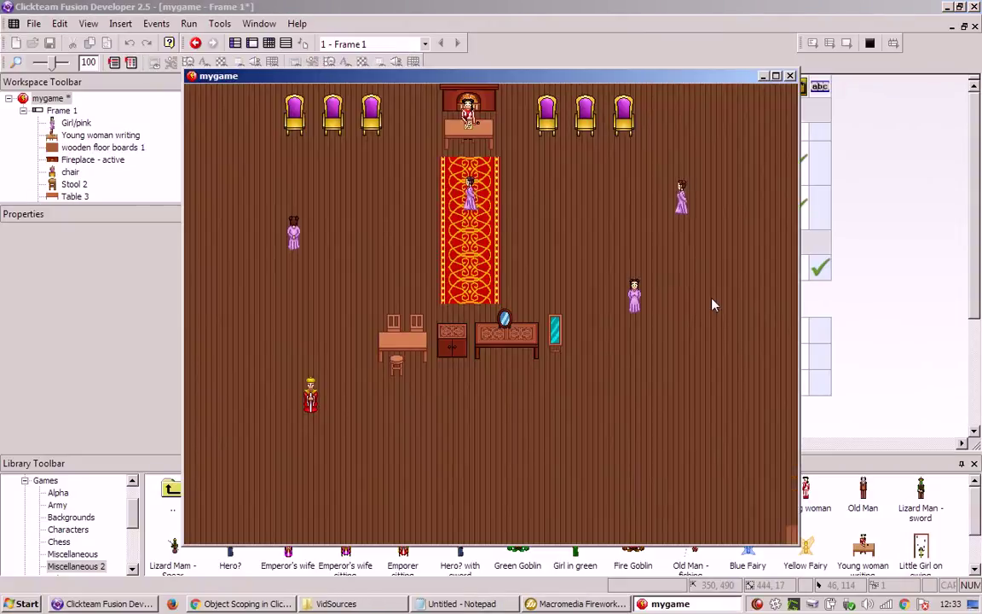
pyautogui.press('Right')
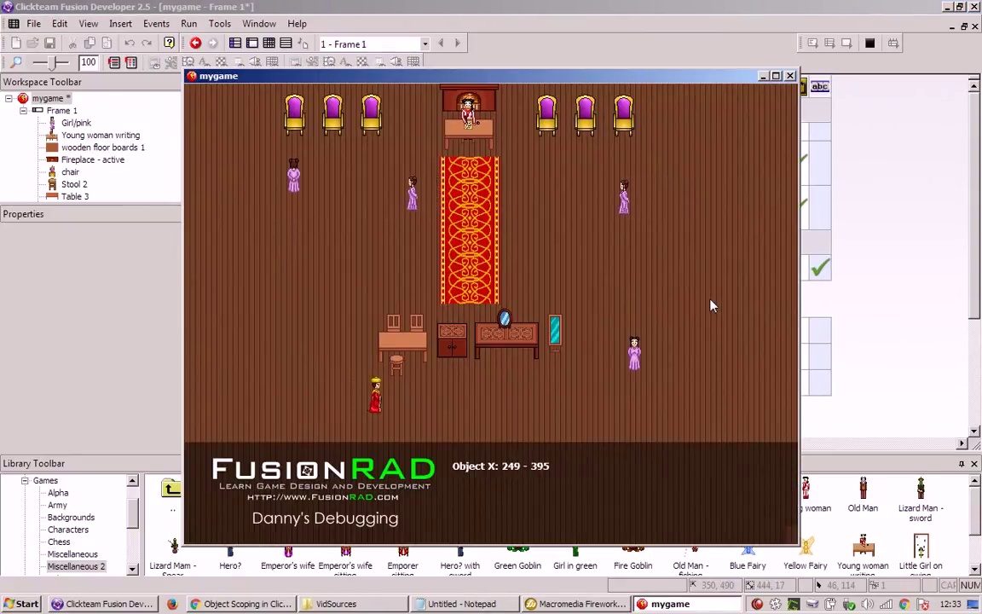
pyautogui.press('d')
pyautogui.press('Right')
pyautogui.press('Down')
pyautogui.press('Right')
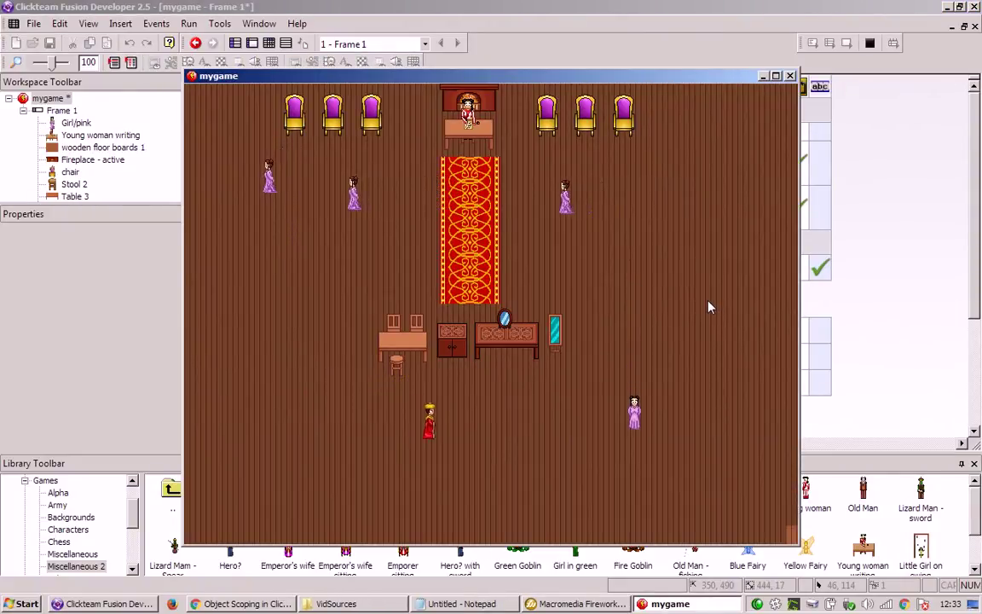
pyautogui.hotkey('alt', 'F4')
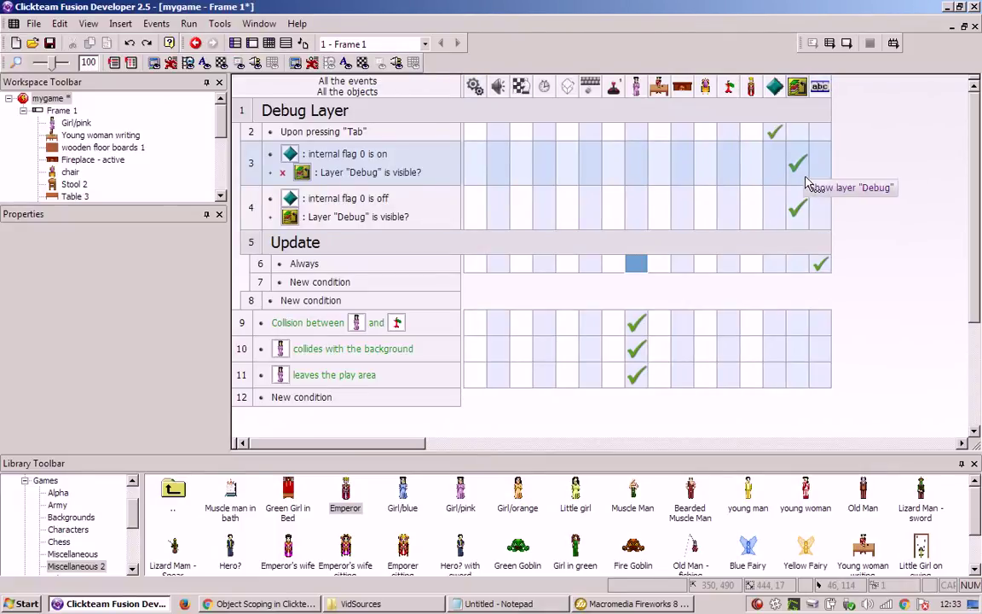
# Step: Add actions that activate the Update group in the event showing the Debug layer and deactivate it in the event hiding the layer
pyautogui.click(482, 174)
pyautogui.moveTo(597, 214)
pyautogui.click(637, 214)
pyautogui.click(444, 360)
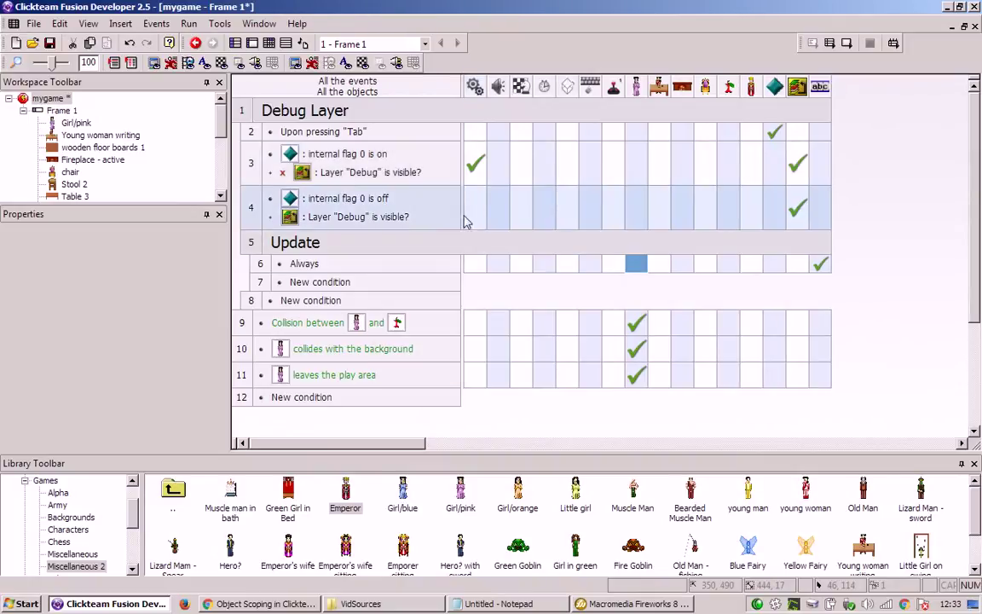
pyautogui.click(475, 207)
pyautogui.click(645, 259)
pyautogui.doubleClick(440, 255)
# Step: Make the Update group inactive when the frame starts
pyautogui.doubleClick(423, 244)
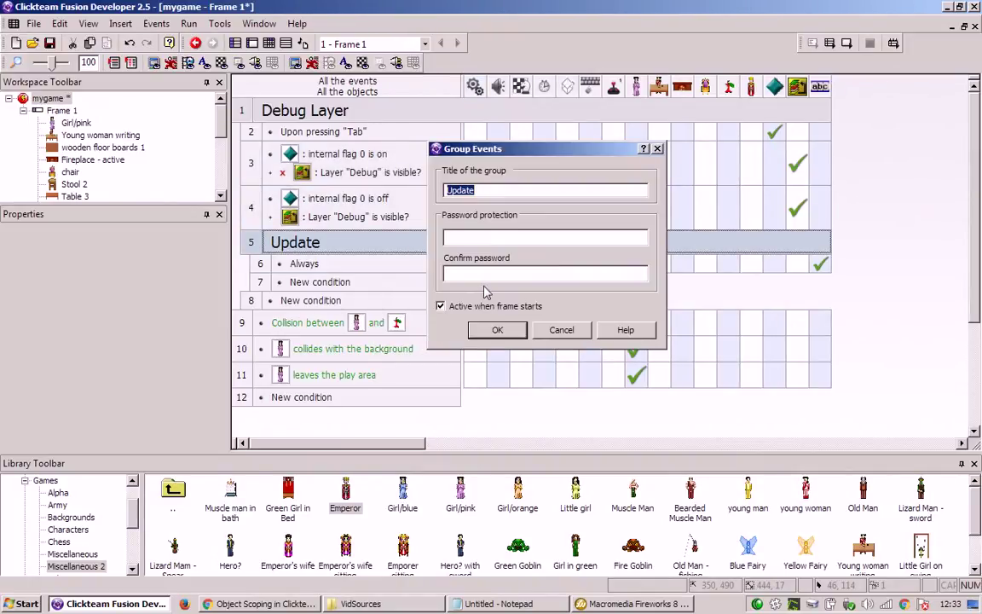
pyautogui.click(440, 306)
pyautogui.press('Return')
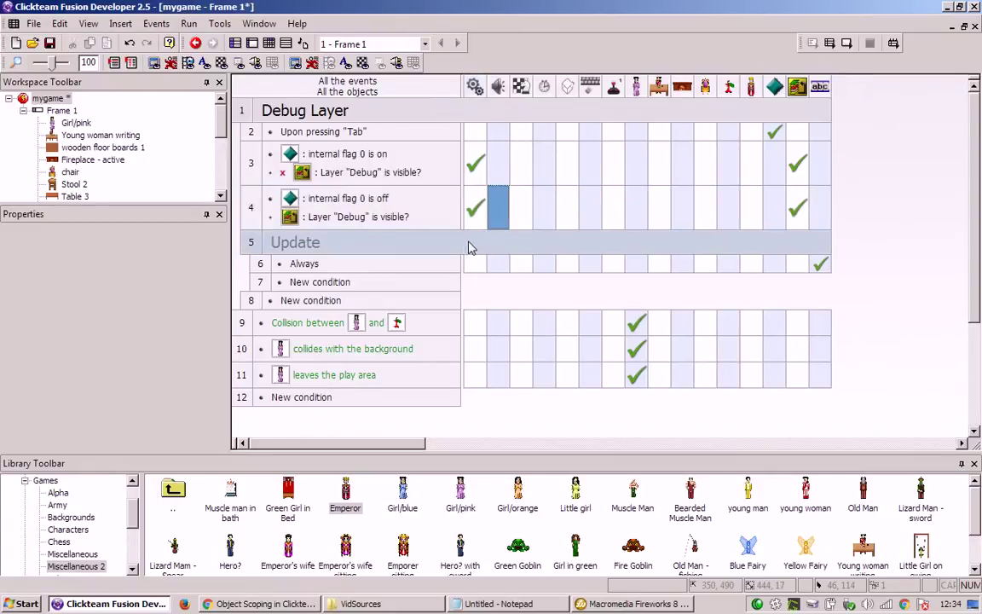
# Step: Run the frame, move the Emperor with the debug overlay shown and hidden to test the Update group, and close the game
pyautogui.press('F8')
pyautogui.press('Right')
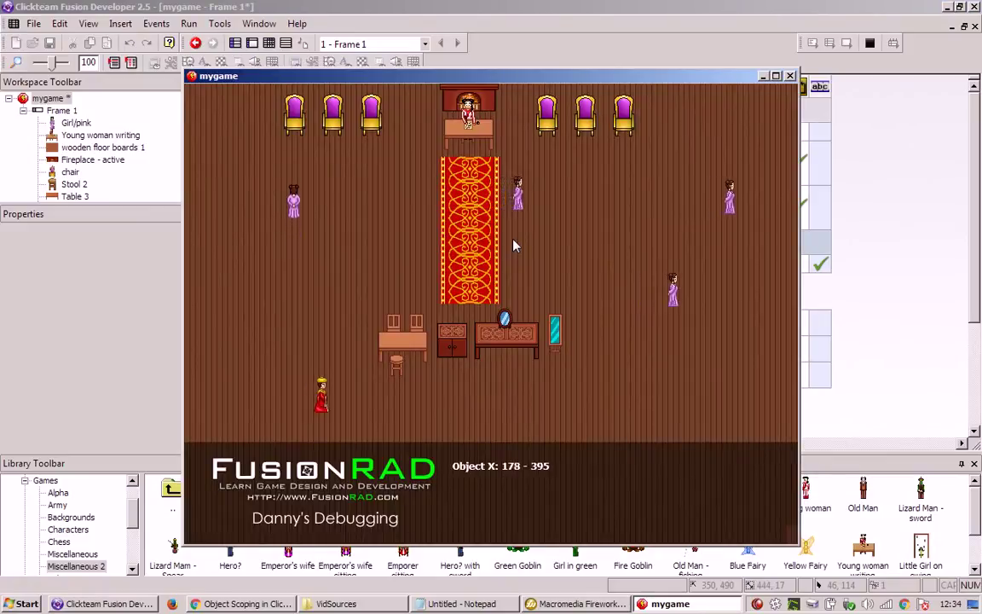
pyautogui.press('Right')
pyautogui.press('Down')
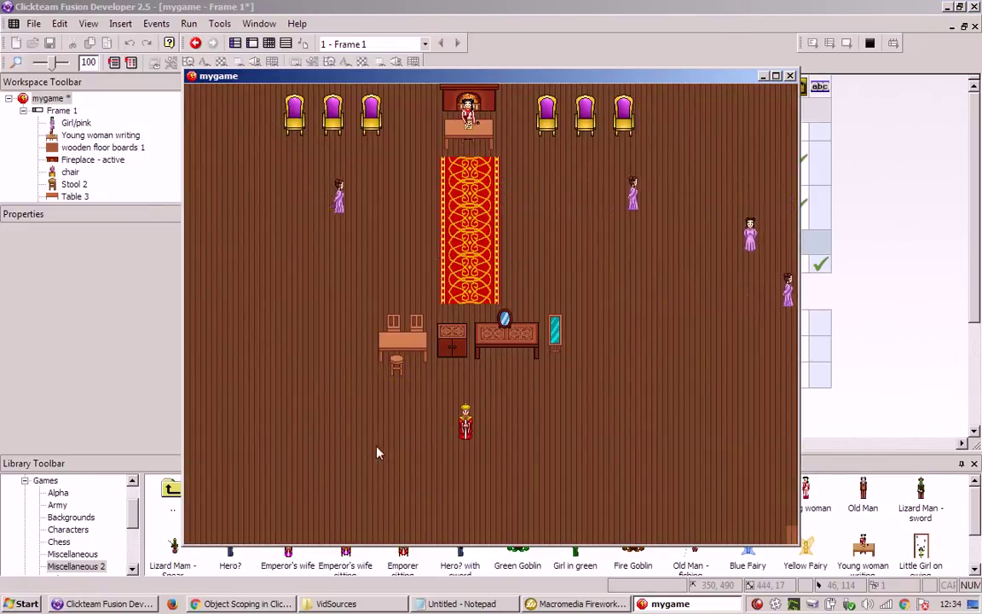
pyautogui.press('Right')
pyautogui.press('Down')
pyautogui.press('Right')
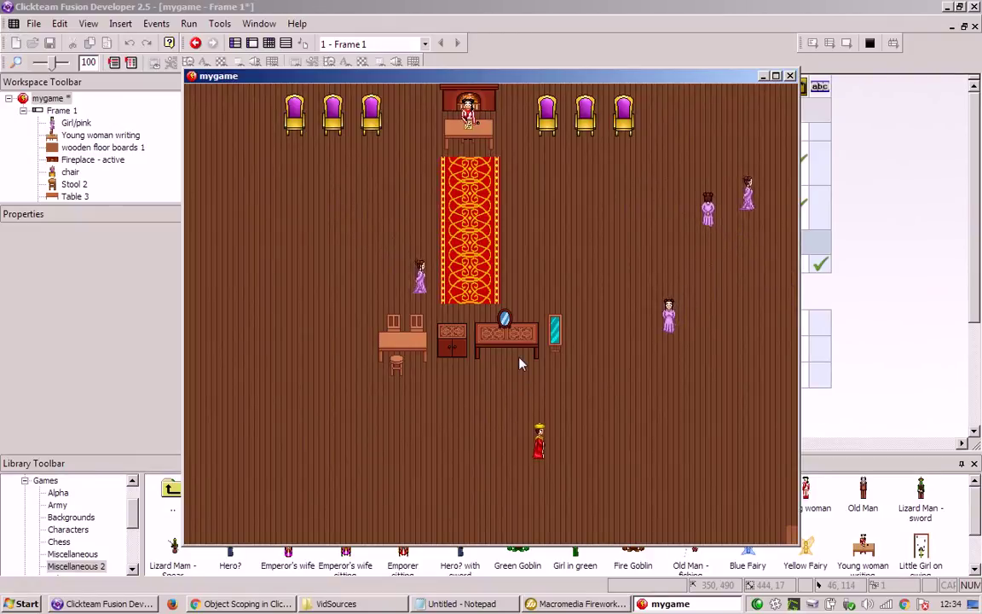
pyautogui.hotkey('alt', 'F4')
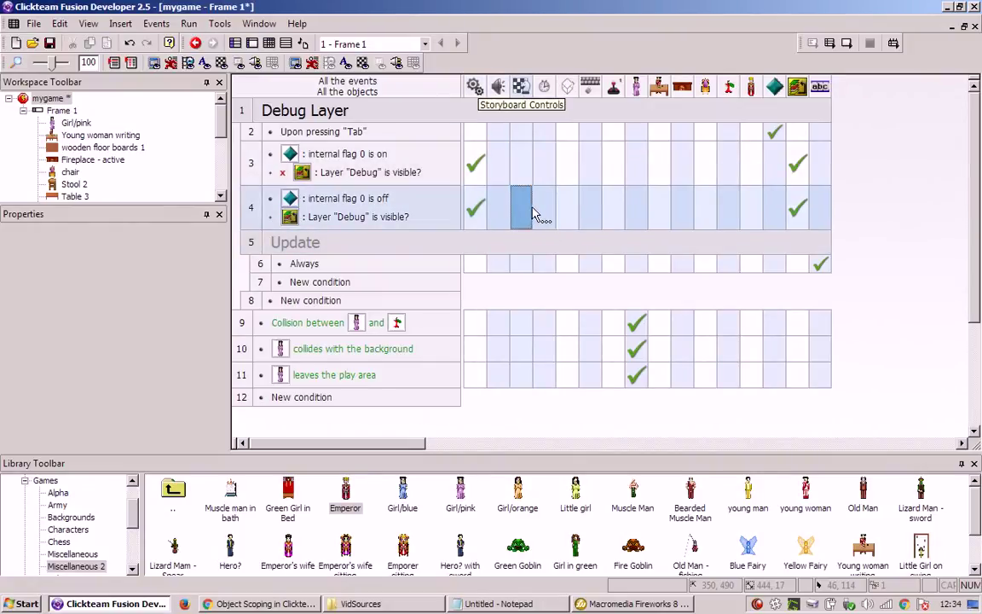
# Step: Return to the frame editor and examine the Object Positions string and the debug bar around it
pyautogui.click(235, 43)
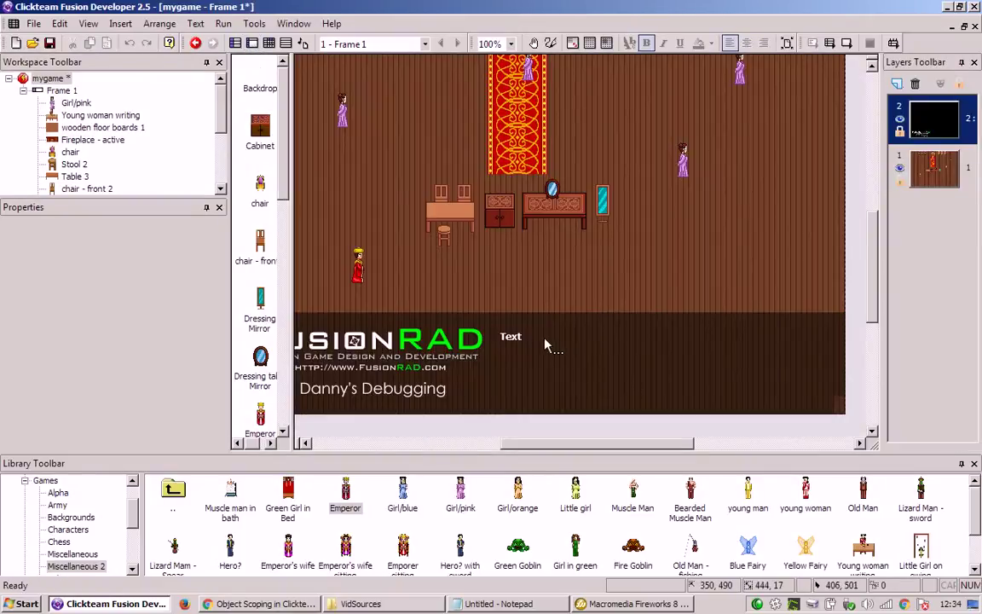
pyautogui.doubleClick(535, 344)
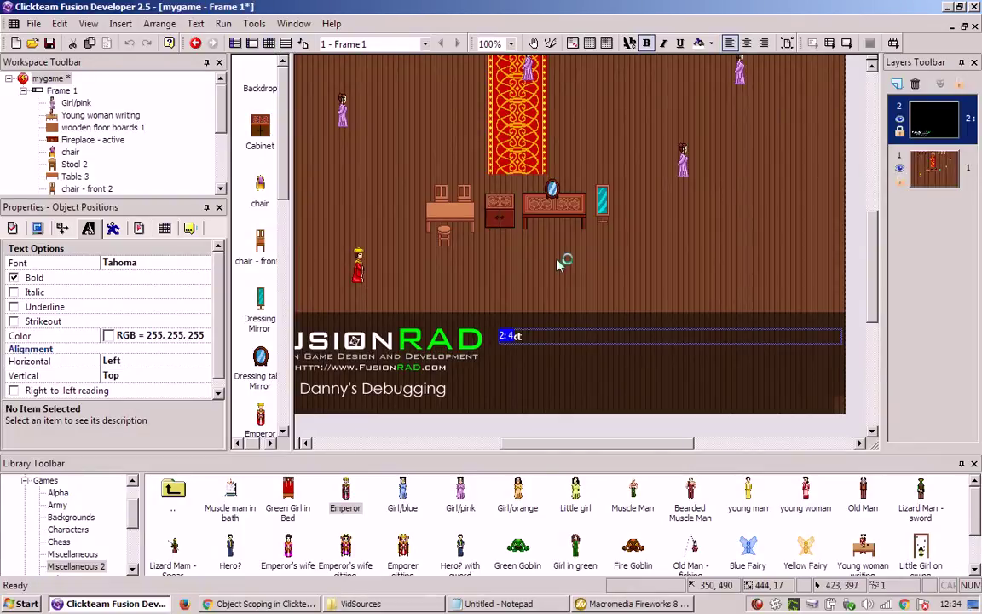
pyautogui.scroll(1, 555, 262)
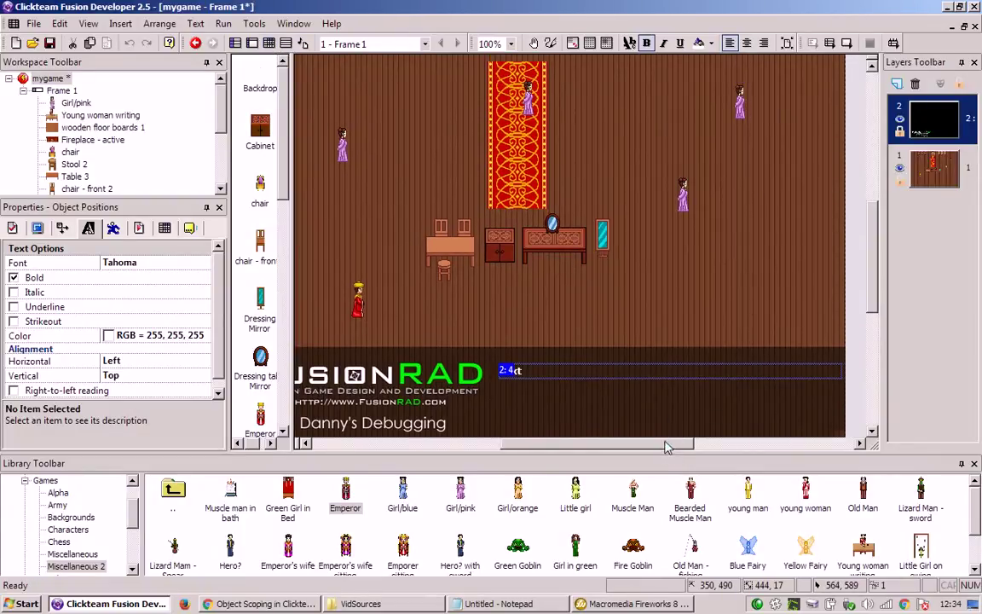
pyautogui.moveTo(664, 442); pyautogui.dragTo(647, 442)
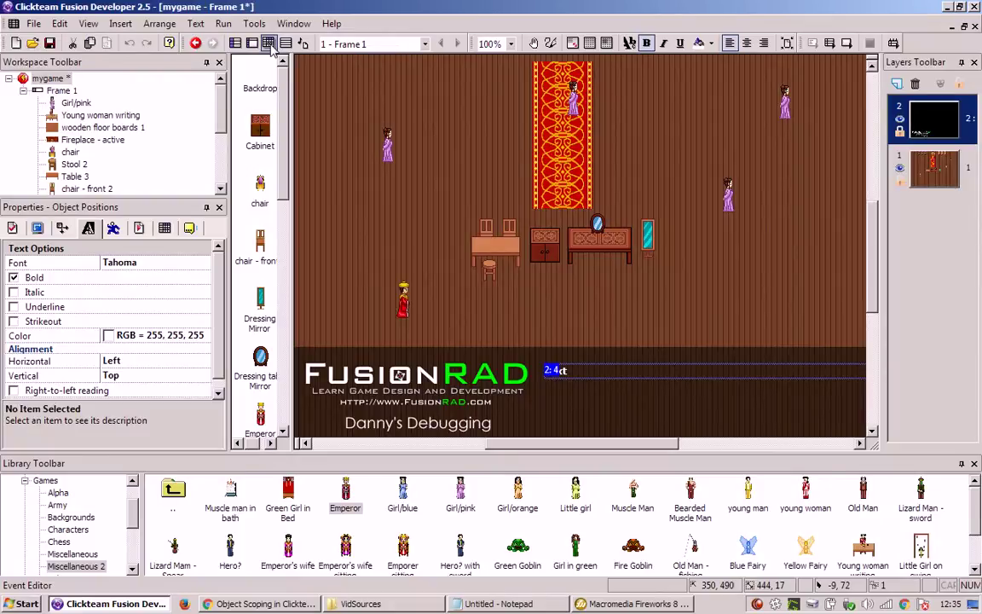
pyautogui.click(395, 235)
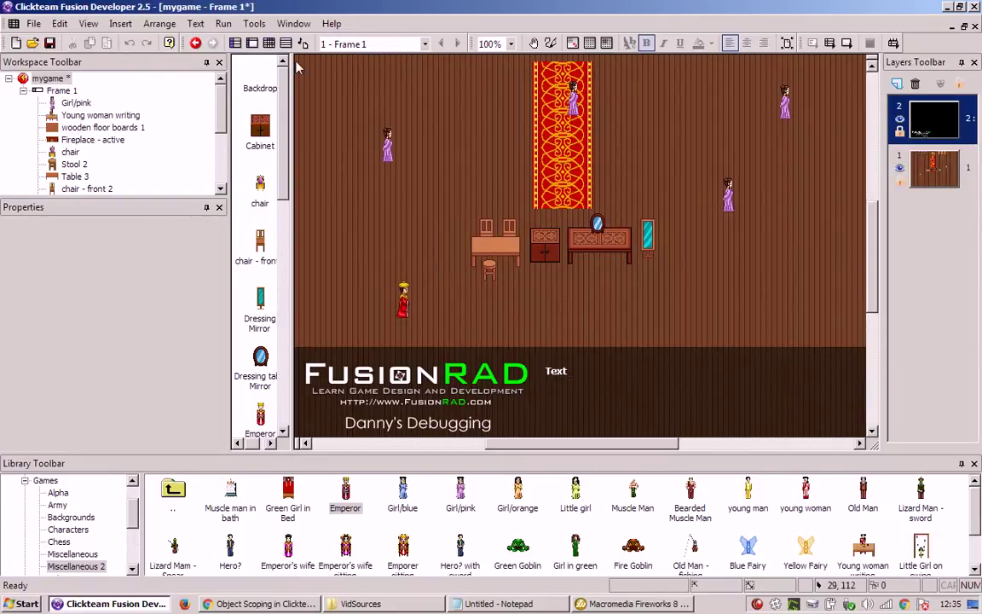
# Step: Clone the Object Positions string in the debug bar into 2 rows and 1 column with zero spacing
pyautogui.click(405, 303)
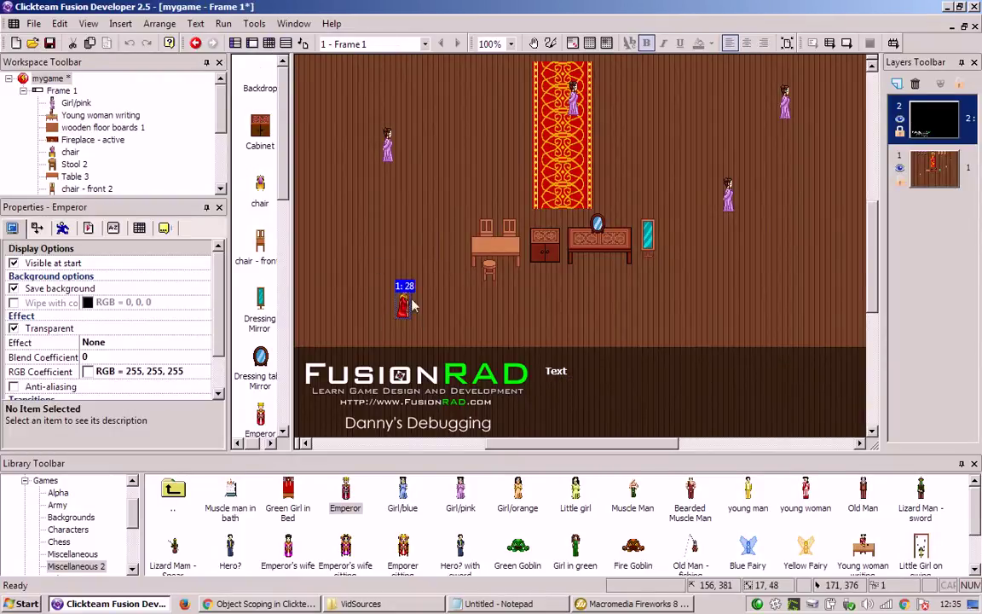
pyautogui.hotkey('ctrl', 'e')
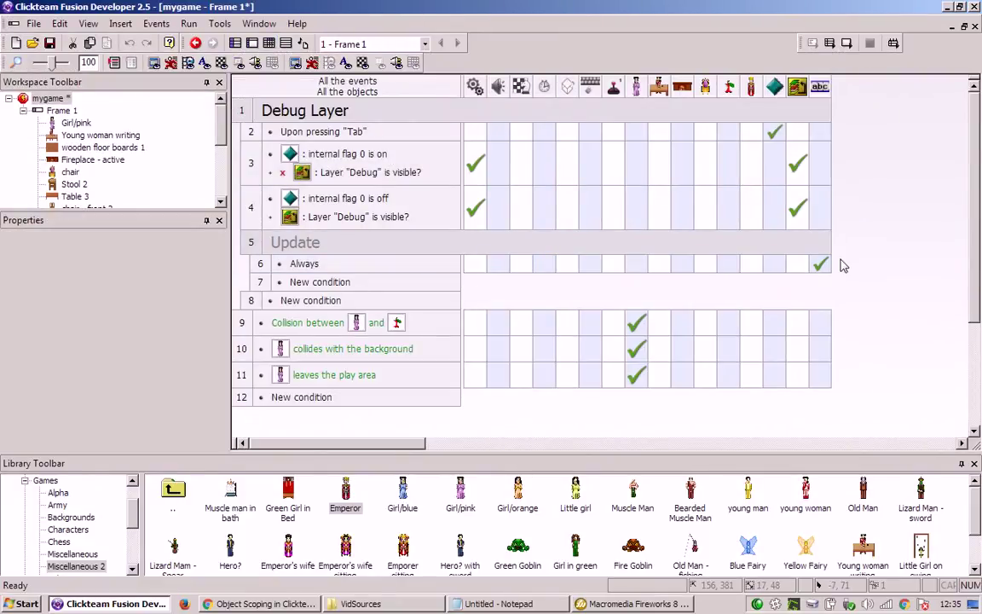
pyautogui.click(252, 43)
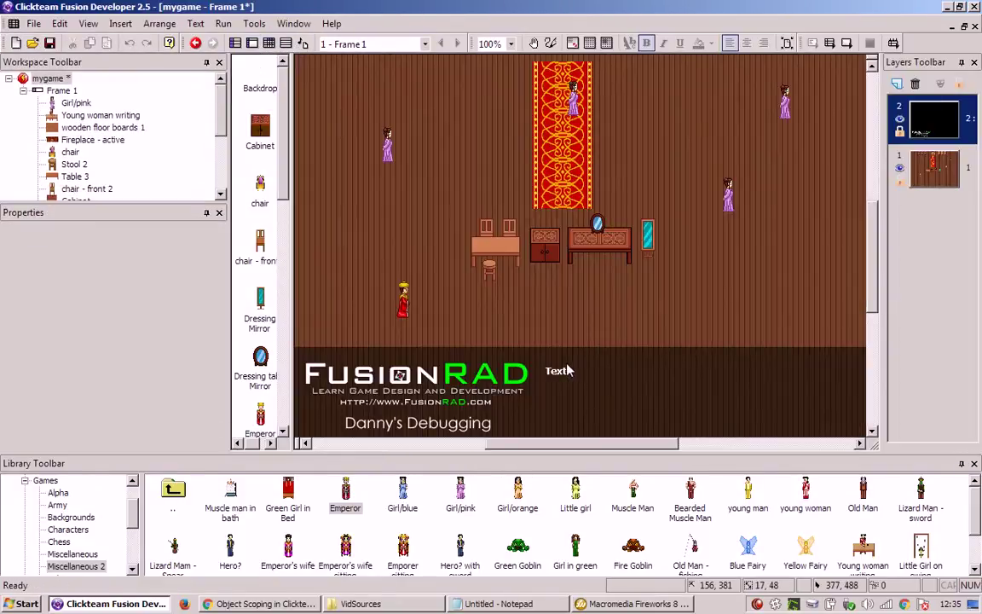
pyautogui.rightClick(568, 371)
pyautogui.click(625, 116)
pyautogui.click(607, 127)
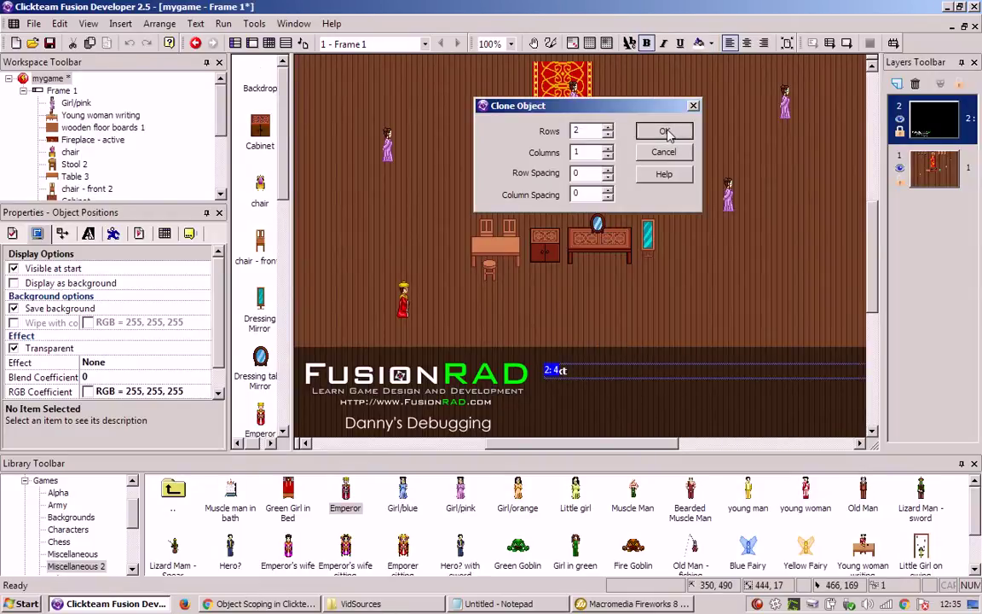
pyautogui.click(665, 132)
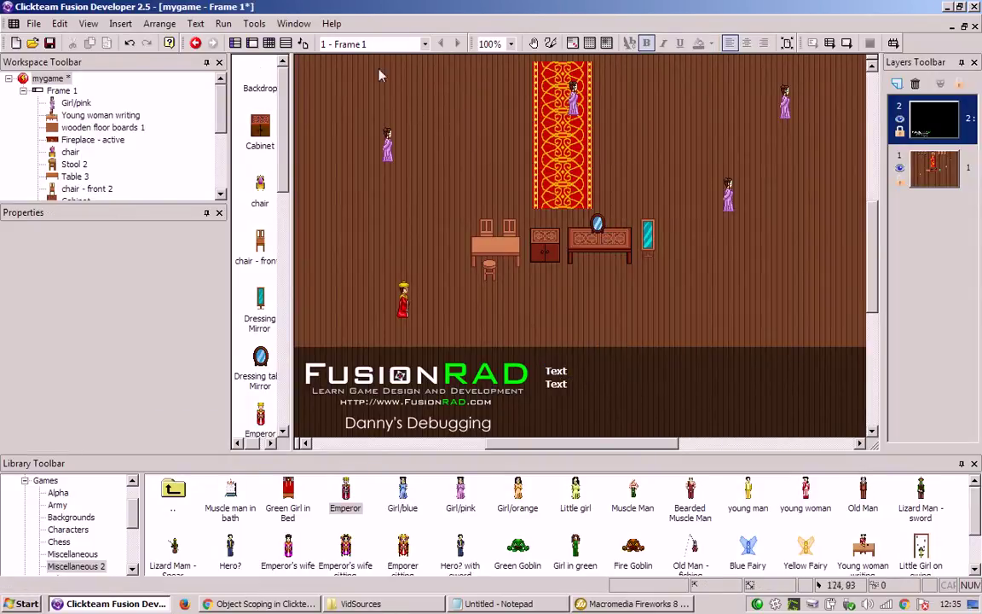
# Step: Browse the Emperor's effect, animation and movement expressions in the alterable string expression for the second string in the Always event
pyautogui.click(268, 43)
pyautogui.rightClick(839, 264)
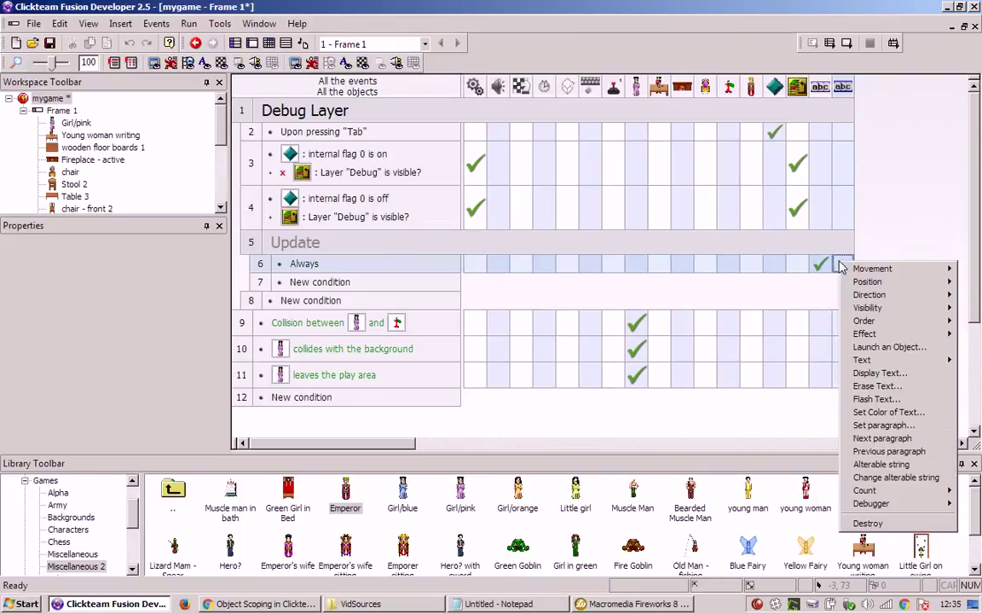
pyautogui.click(895, 477)
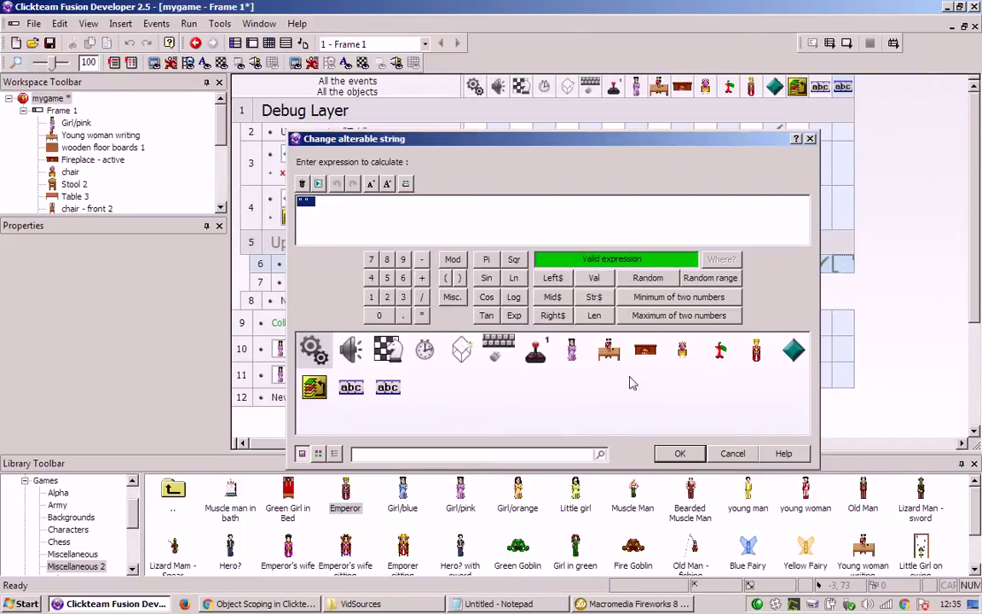
pyautogui.click(761, 351)
pyautogui.moveTo(785, 412)
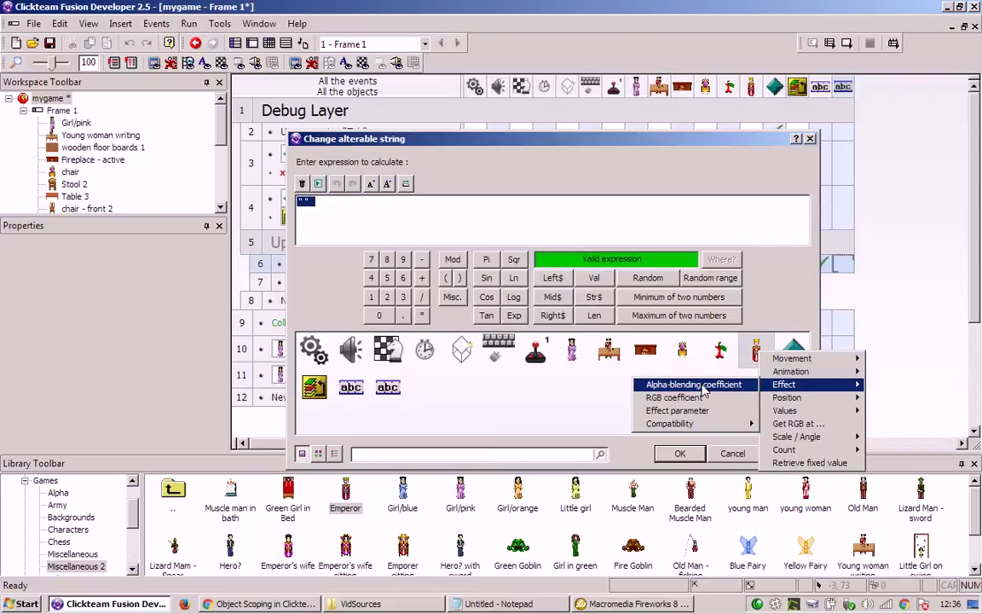
pyautogui.moveTo(721, 425)
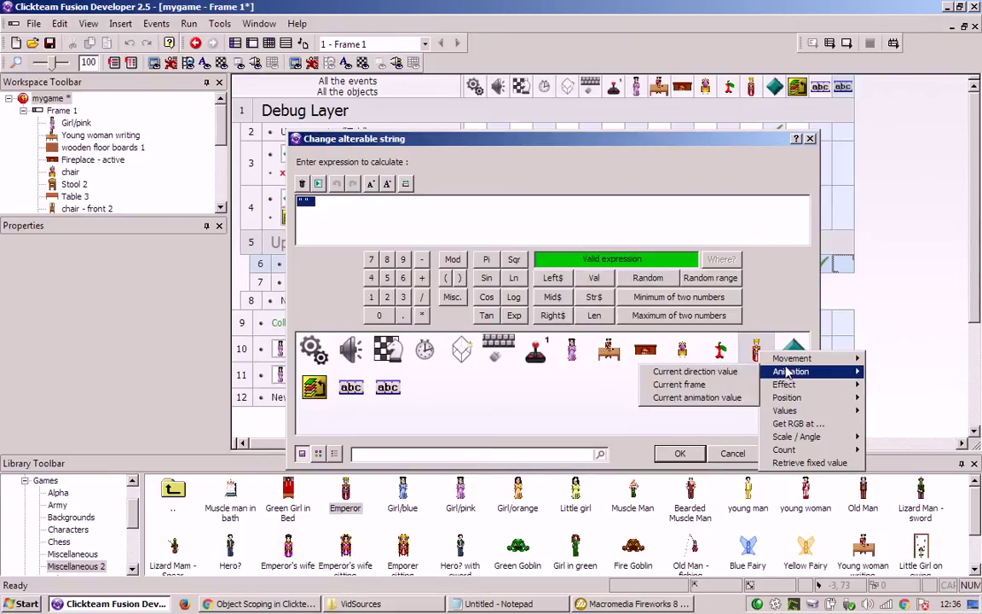
pyautogui.moveTo(791, 364)
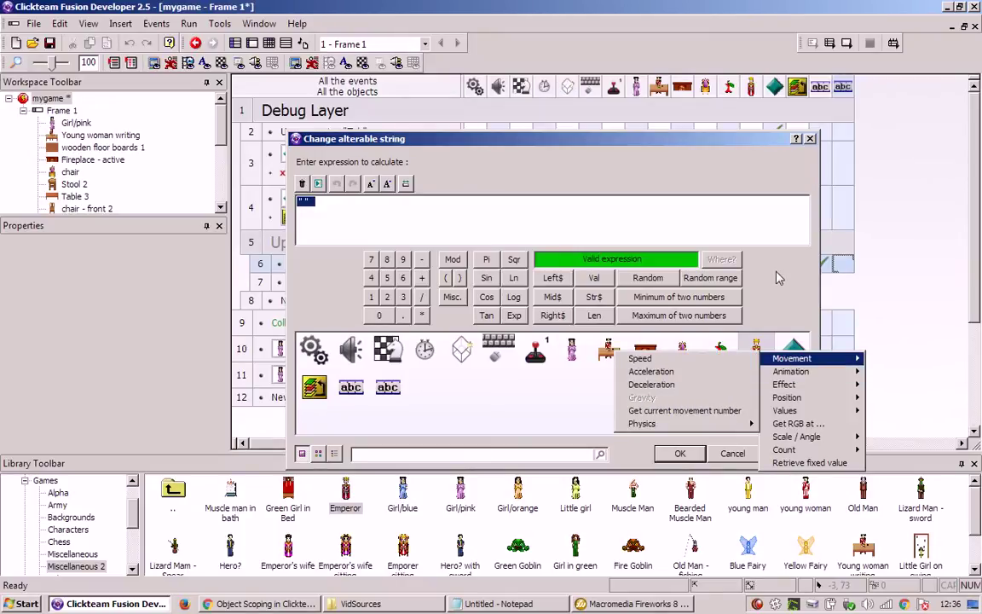
pyautogui.press('Escape')
pyautogui.press('Escape')
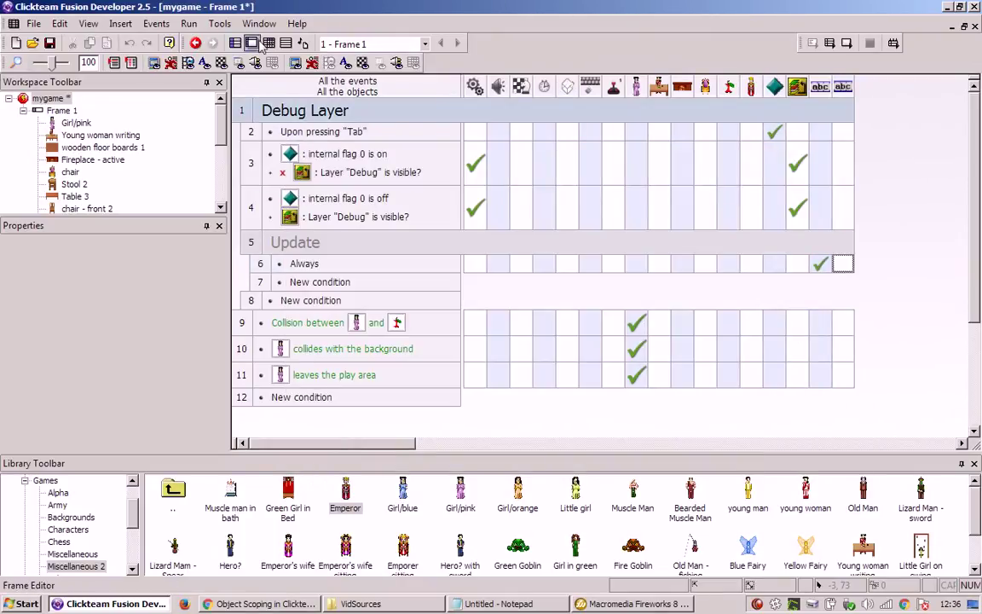
# Step: Return to the frame editor and examine the cloned string, the Girl/pink objects and the Emperor as possible debugging targets
pyautogui.click(252, 44)
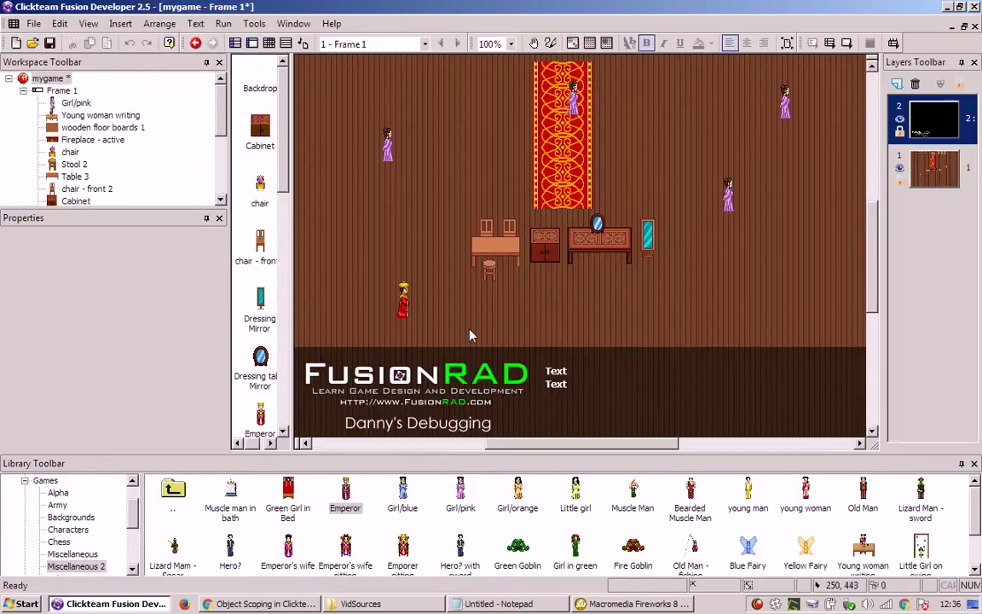
pyautogui.doubleClick(555, 384)
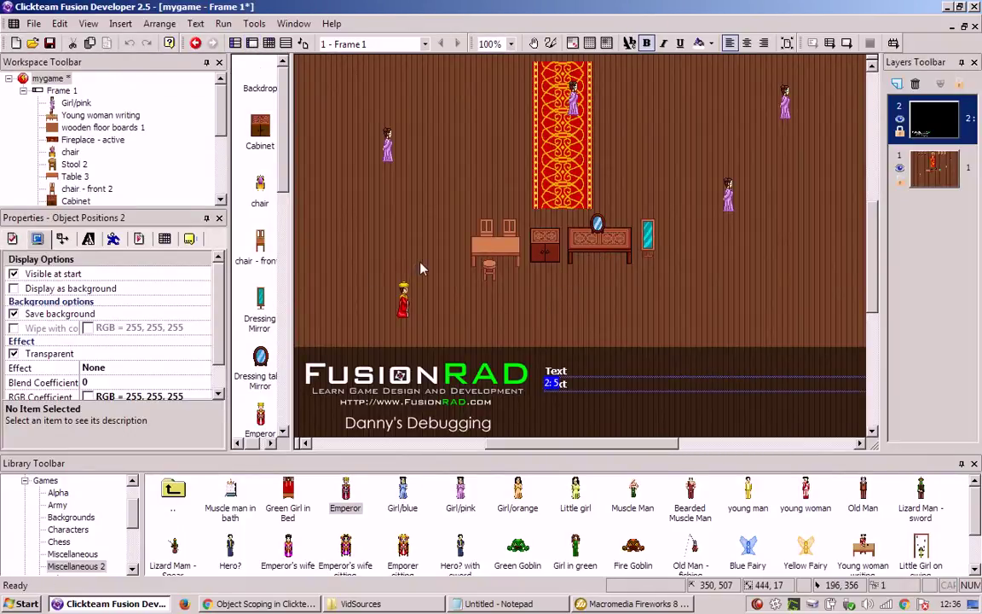
pyautogui.scroll(3, 416, 247)
pyautogui.scroll(-1, 571, 388)
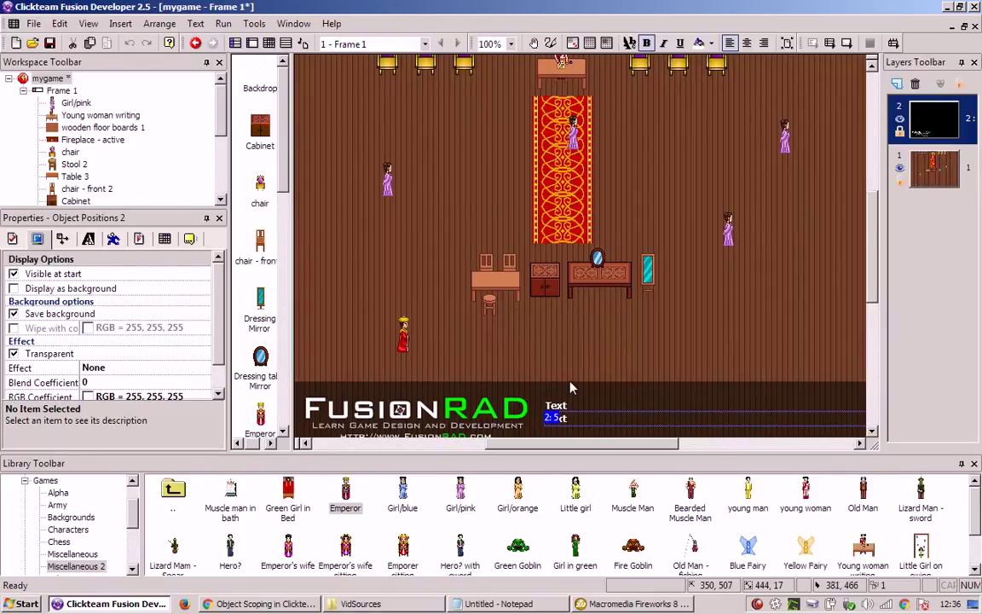
pyautogui.scroll(-1, 571, 388)
pyautogui.moveTo(586, 445)
pyautogui.mouseDown()
pyautogui.moveTo(620, 444)
pyautogui.moveTo(581, 445)
pyautogui.mouseUp()
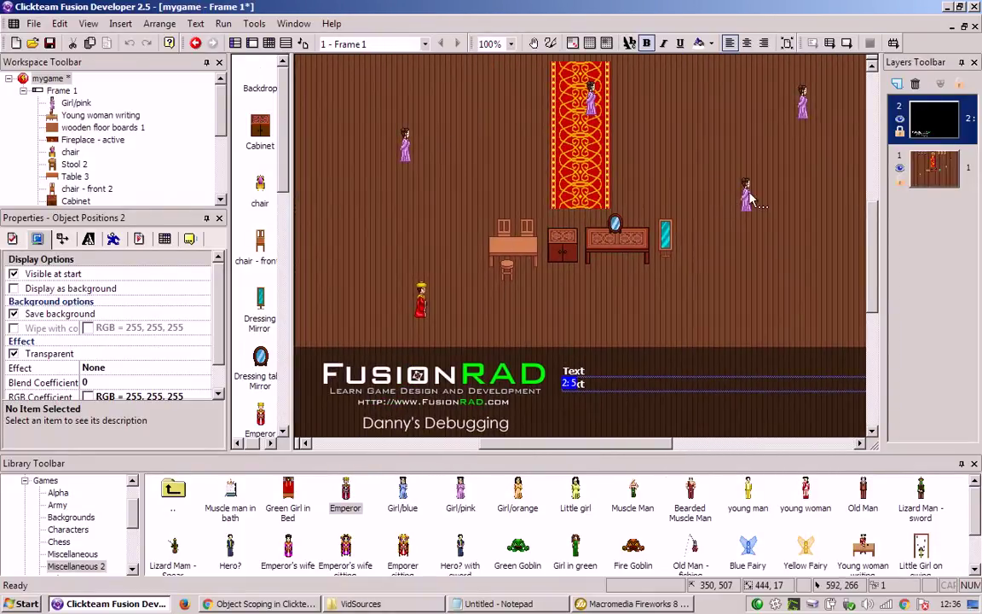
pyautogui.scroll(1, 612, 210)
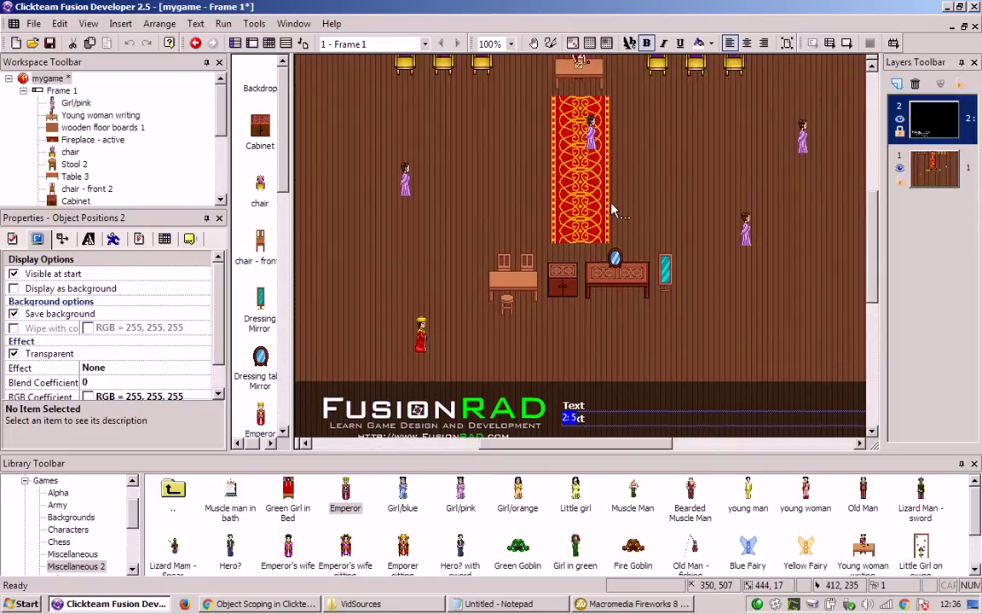
pyautogui.scroll(1, 612, 211)
pyautogui.click(405, 215)
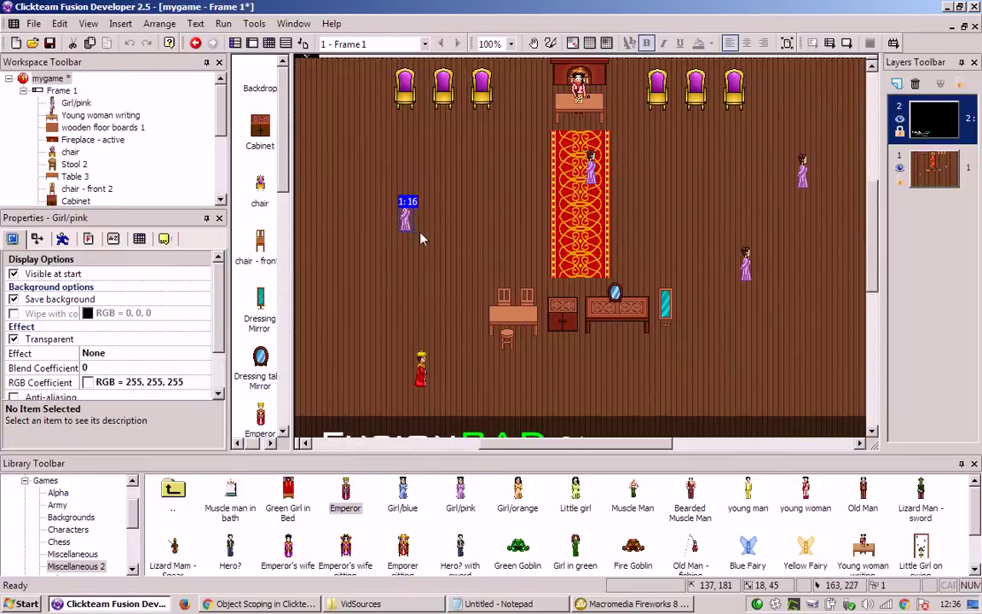
pyautogui.click(433, 260)
pyautogui.scroll(-2, 489, 294)
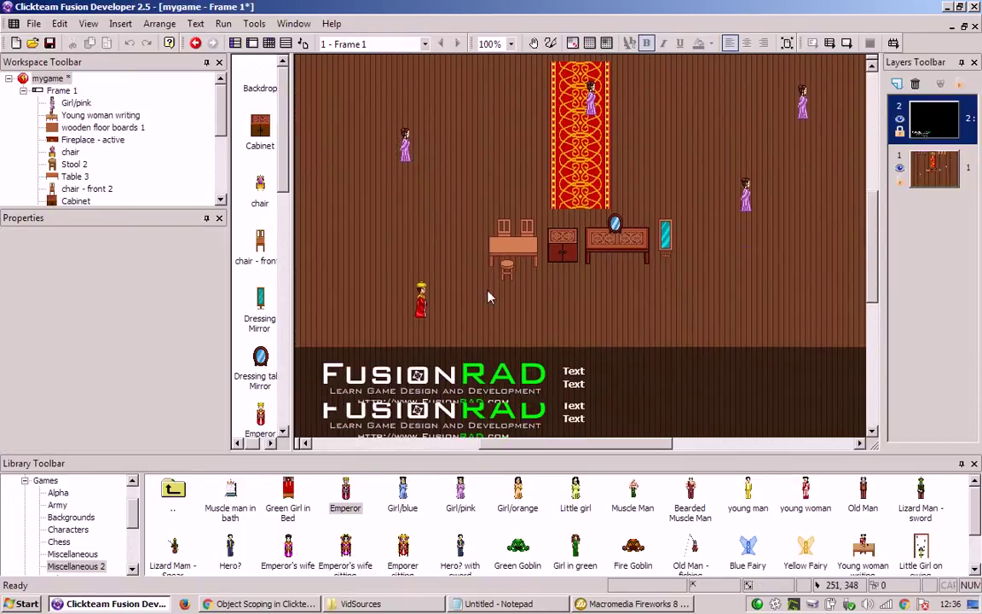
pyautogui.scroll(1, 488, 297)
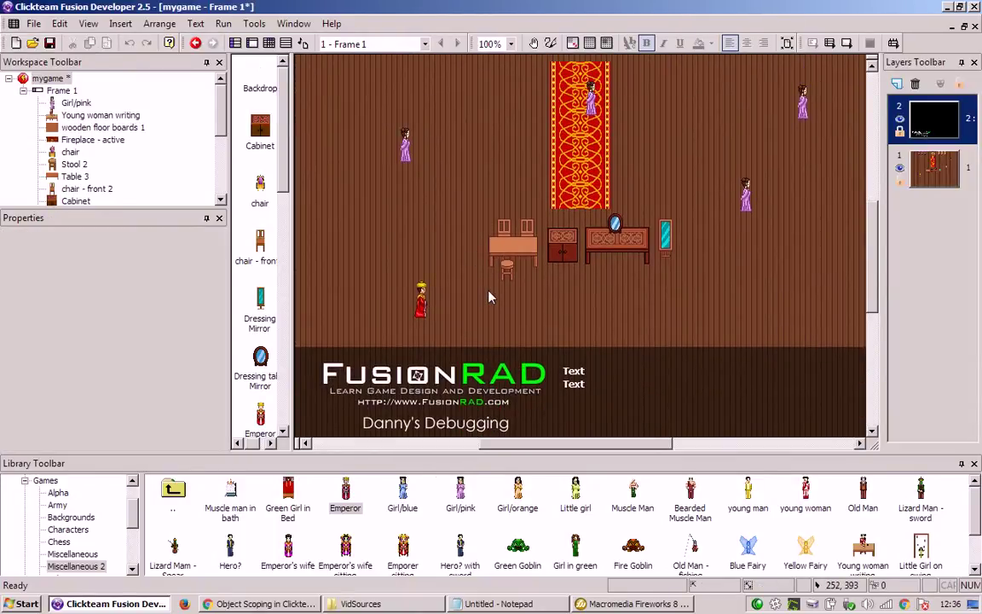
pyautogui.scroll(2, 488, 297)
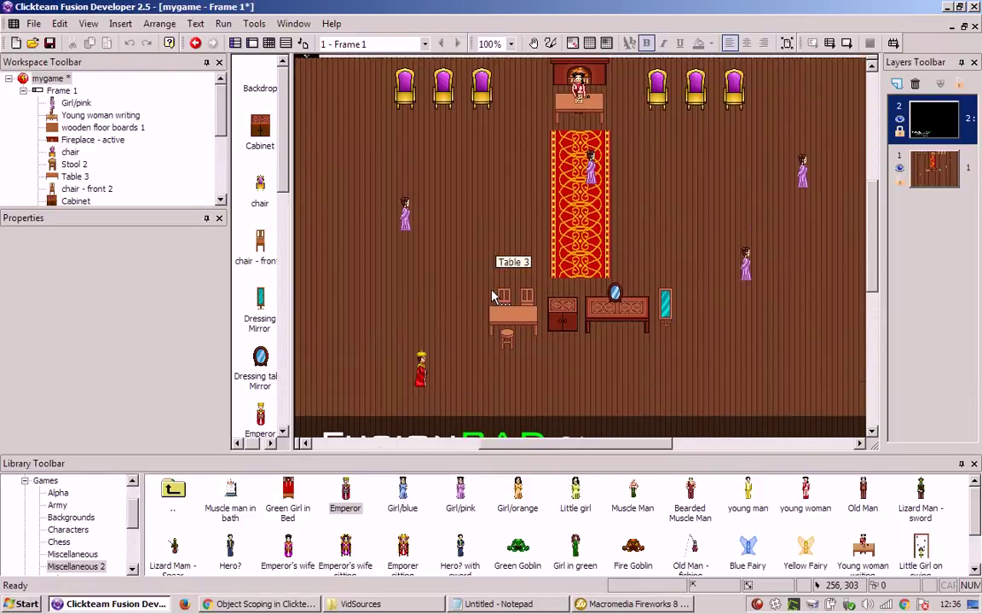
pyautogui.scroll(-2, 493, 295)
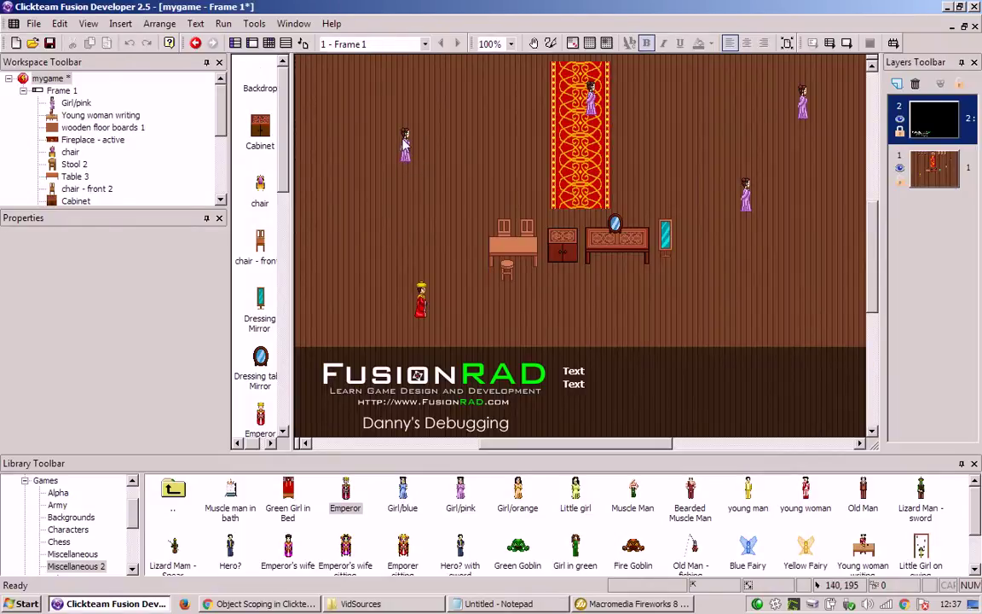
# Step: Select the game.controller object above the play area and open its alterable values
pyautogui.scroll(5, 416, 247)
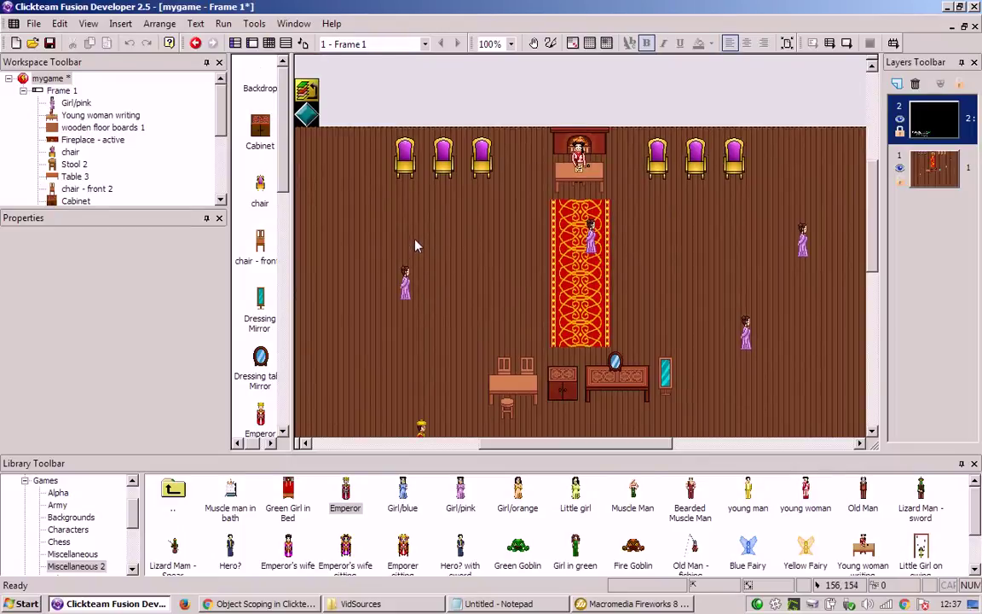
pyautogui.moveTo(557, 443); pyautogui.dragTo(522, 444)
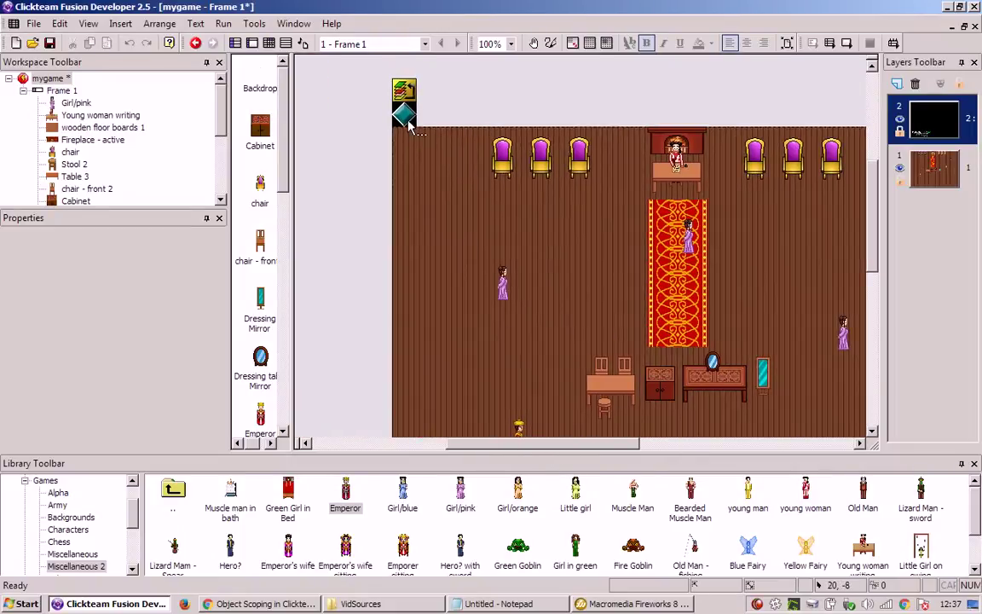
pyautogui.click(403, 113)
pyautogui.click(114, 240)
pyautogui.click(102, 283)
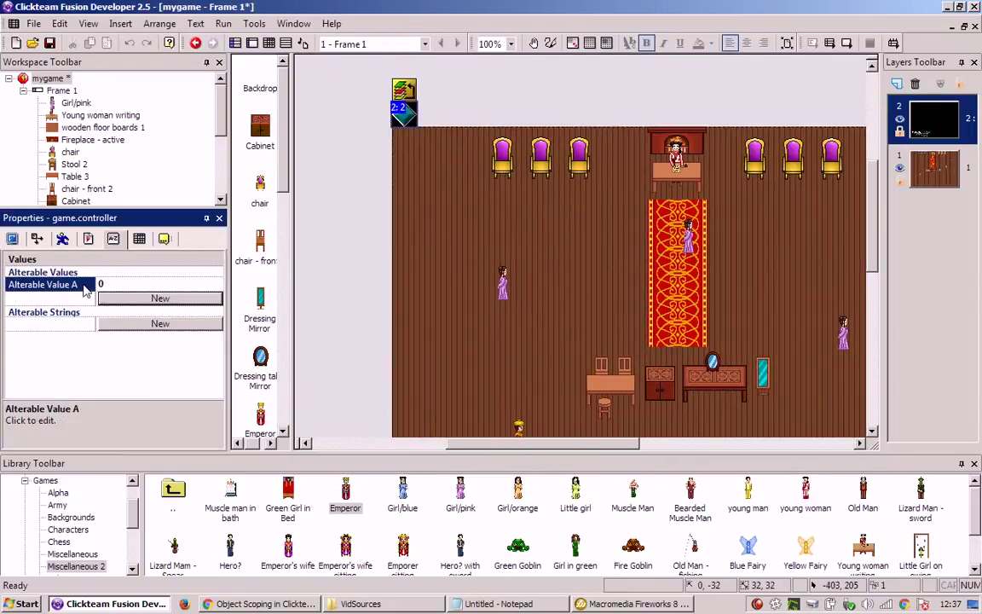
pyautogui.click(85, 286)
pyautogui.press('Escape')
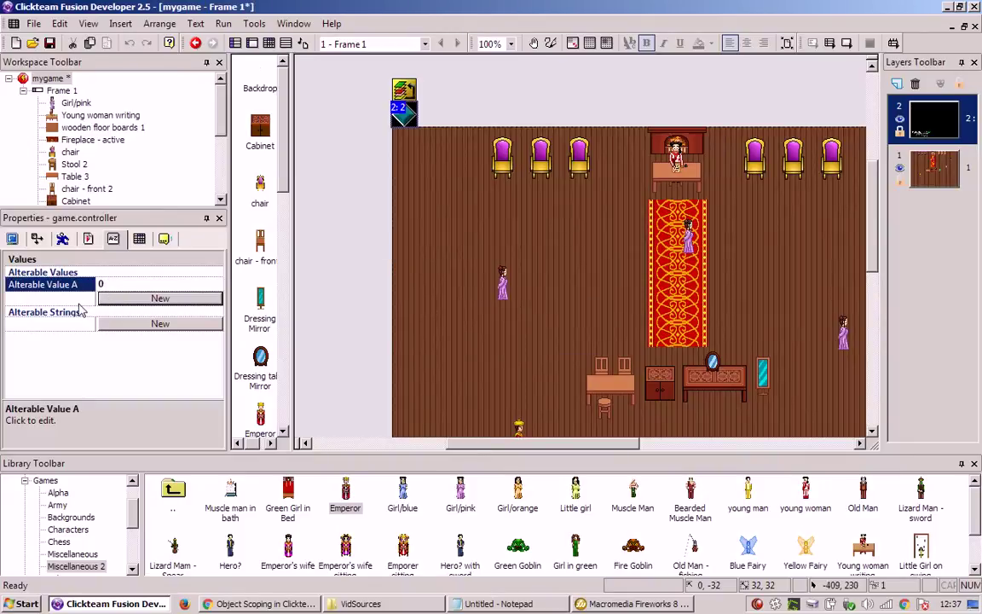
pyautogui.press('Delete')
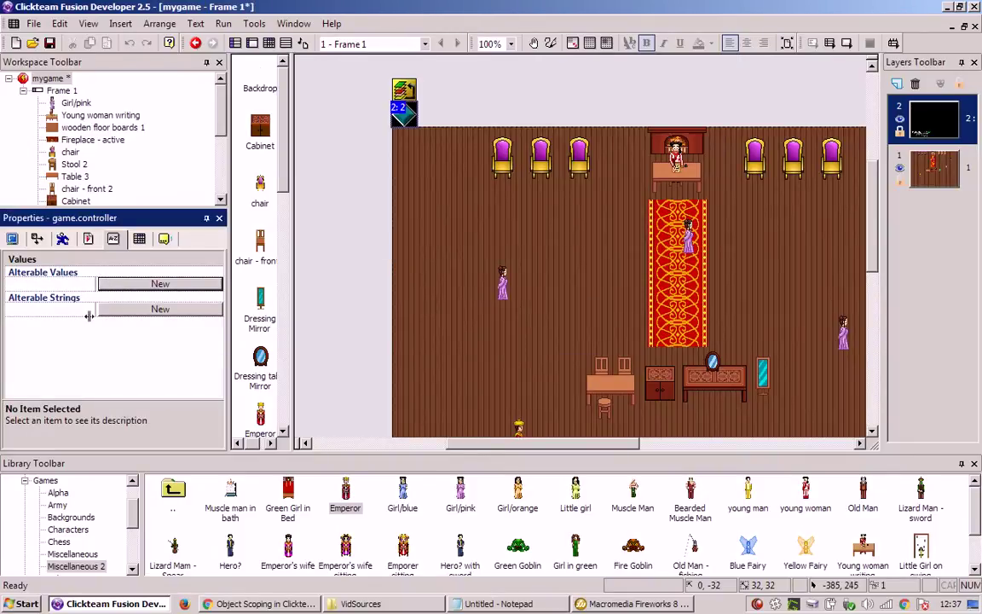
# Step: Add an alterable value named debug_object_fixed to the game.controller object
pyautogui.click(104, 283)
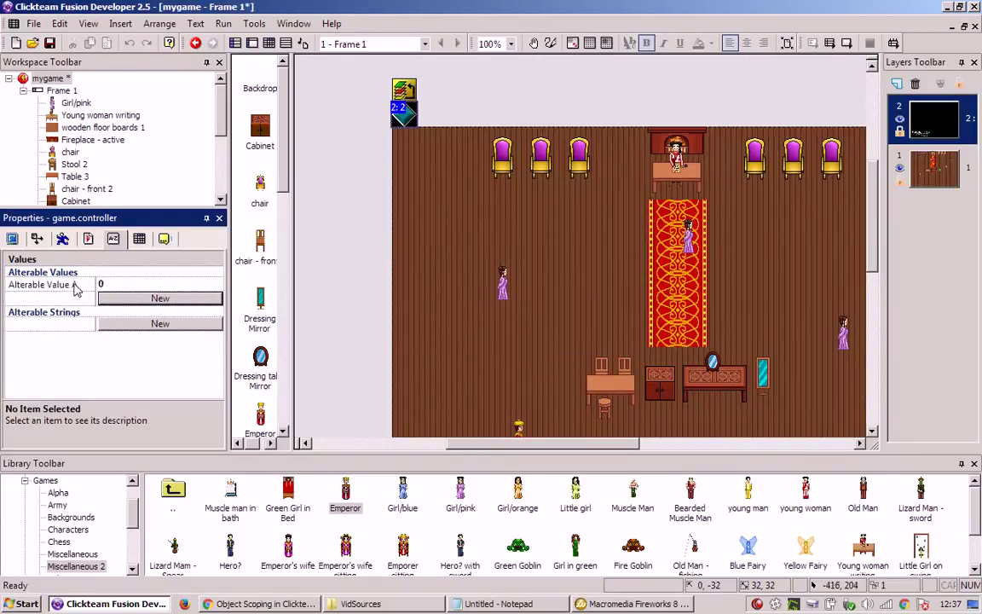
pyautogui.click(74, 286)
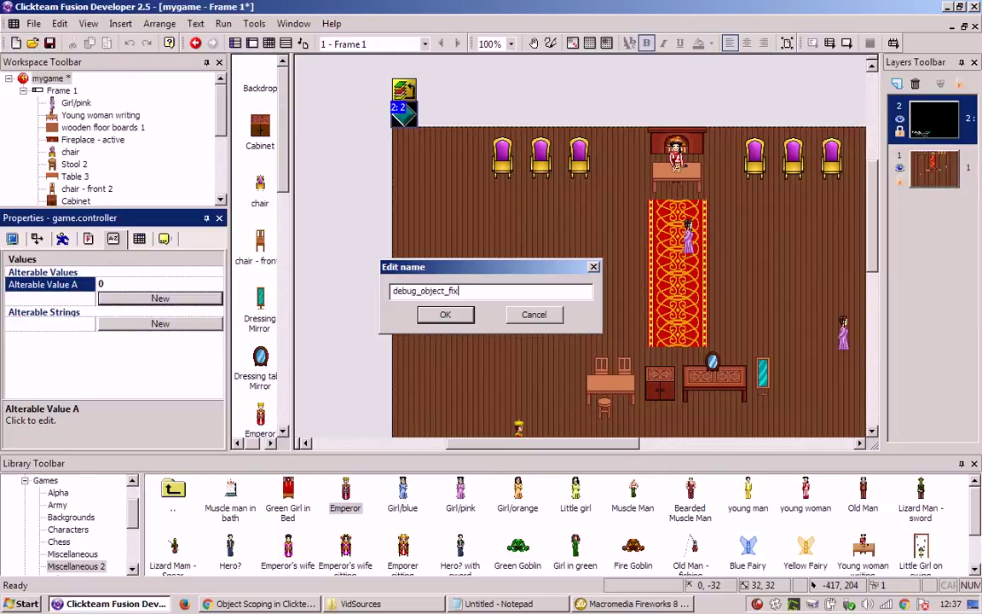
pyautogui.press('Return')
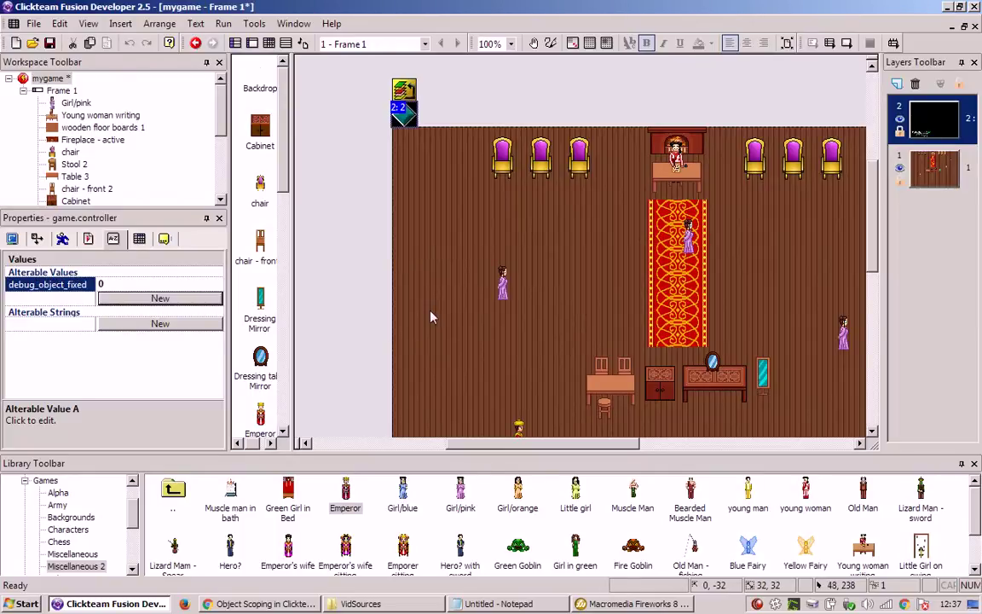
# Step: In the event editor, collapse the Update group and insert a group titled Select Object below it, active when the frame starts
pyautogui.click(439, 324)
pyautogui.moveTo(524, 443); pyautogui.dragTo(558, 450)
pyautogui.scroll(-3, 603, 299)
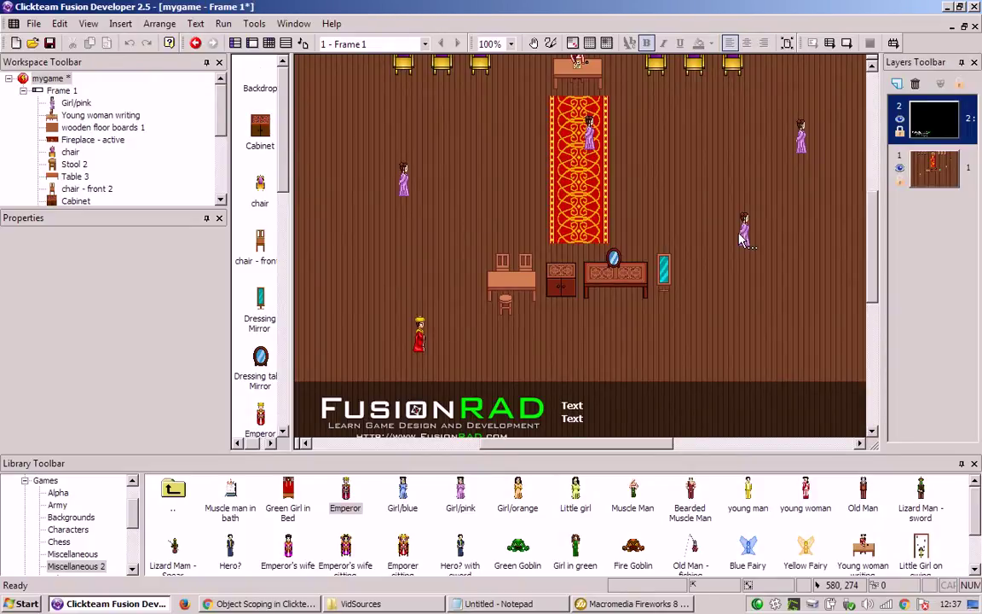
pyautogui.click(269, 43)
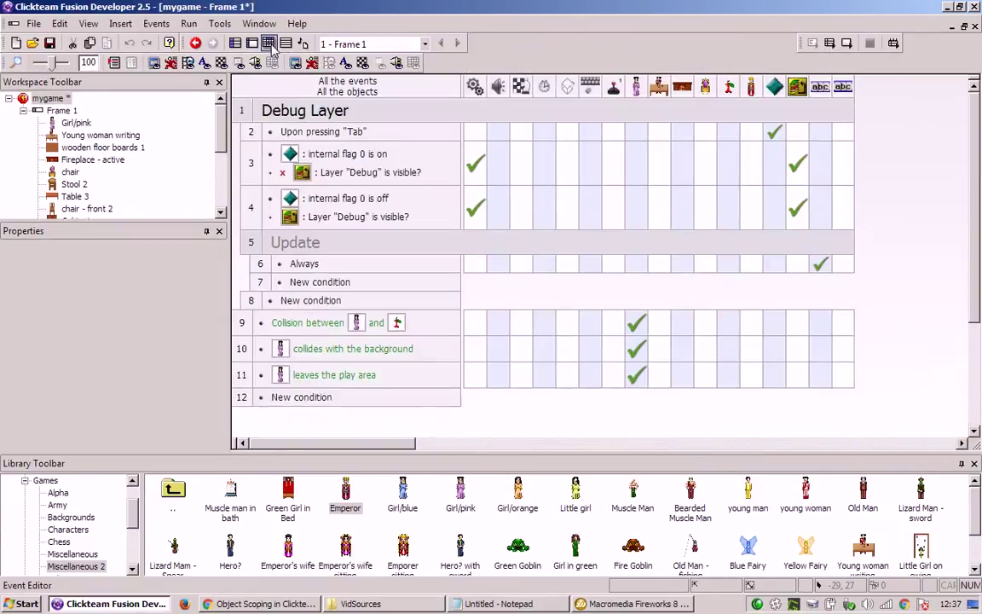
pyautogui.doubleClick(372, 246)
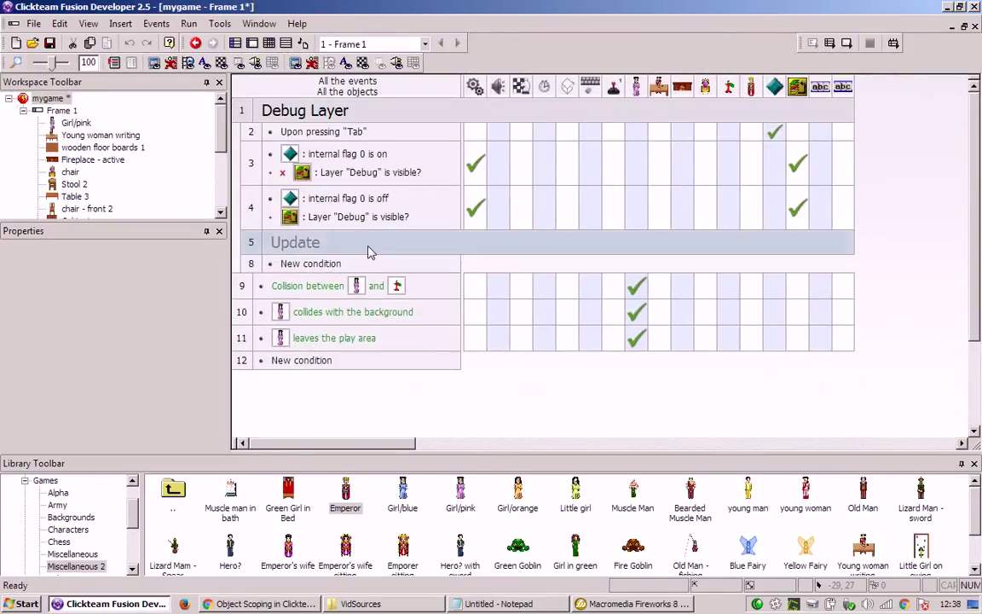
pyautogui.rightClick(257, 265)
pyautogui.moveTo(366, 300)
pyautogui.click(483, 327)
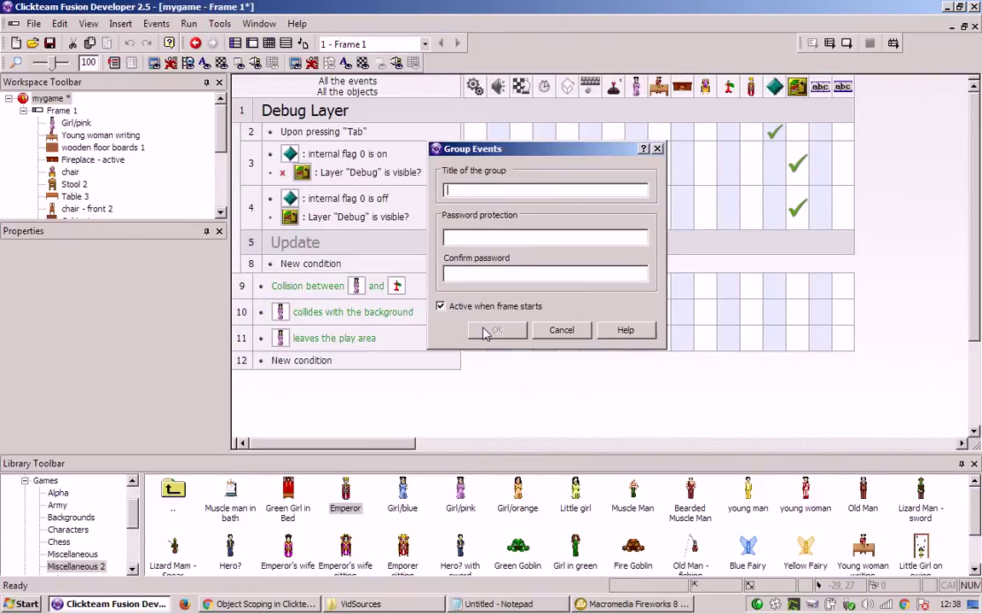
pyautogui.write('Select Object')
pyautogui.press('Return')
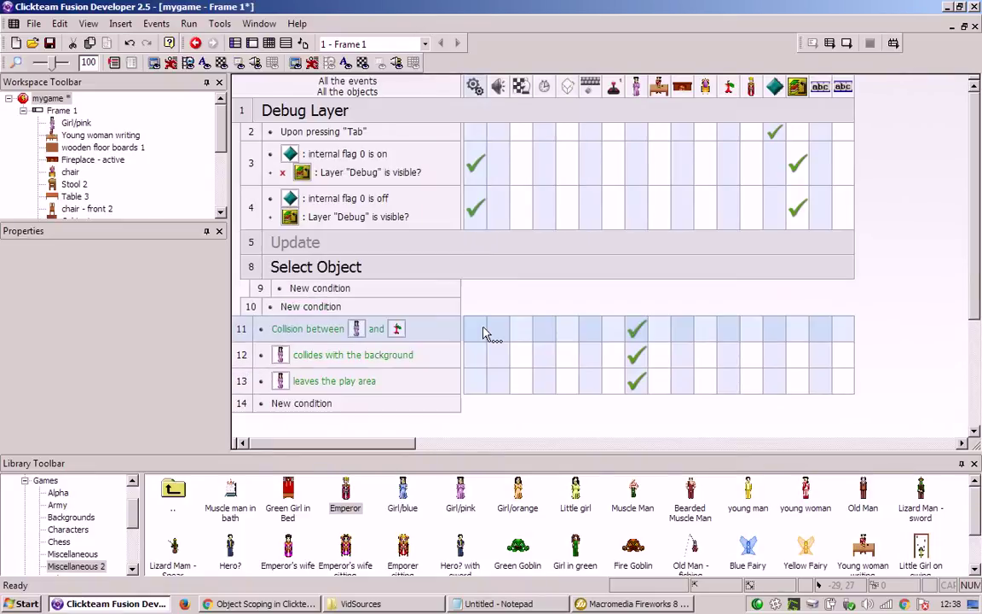
# Step: Add a condition to the Select Object group that triggers on a left click on the Girl/pink object
pyautogui.doubleClick(339, 288)
pyautogui.click(528, 177)
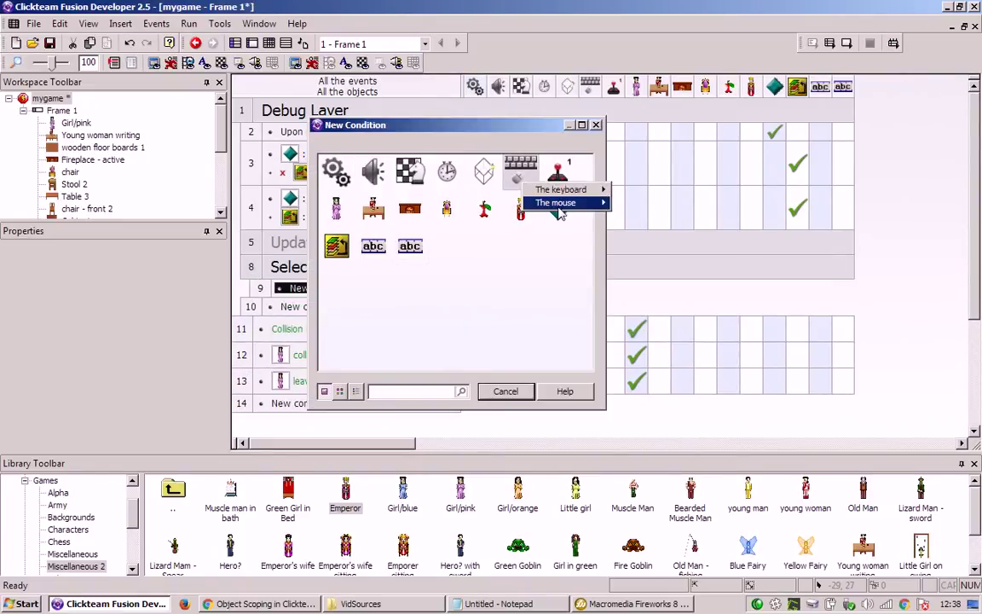
pyautogui.click(561, 203)
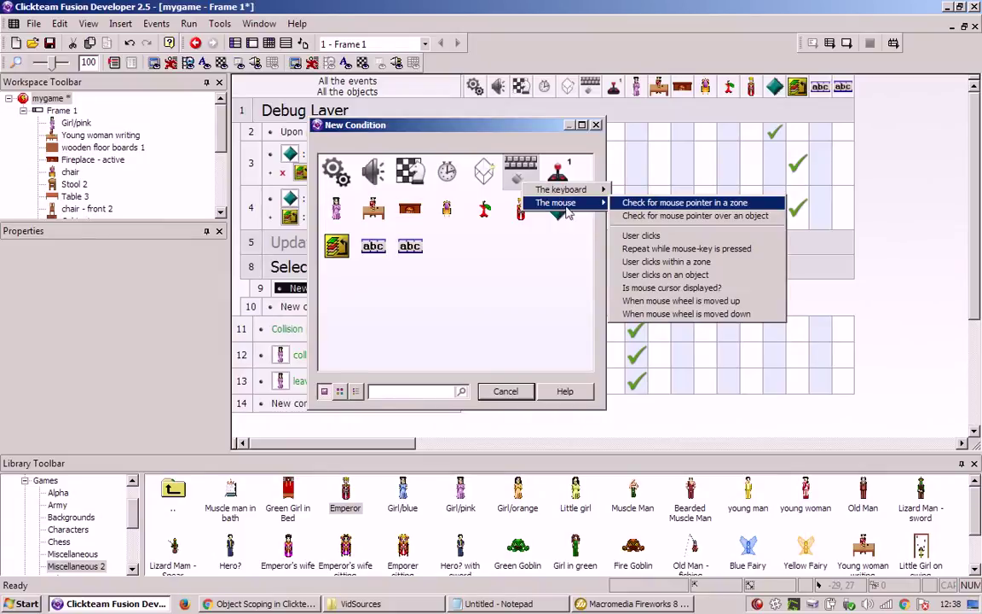
pyautogui.click(706, 276)
pyautogui.click(95, 216)
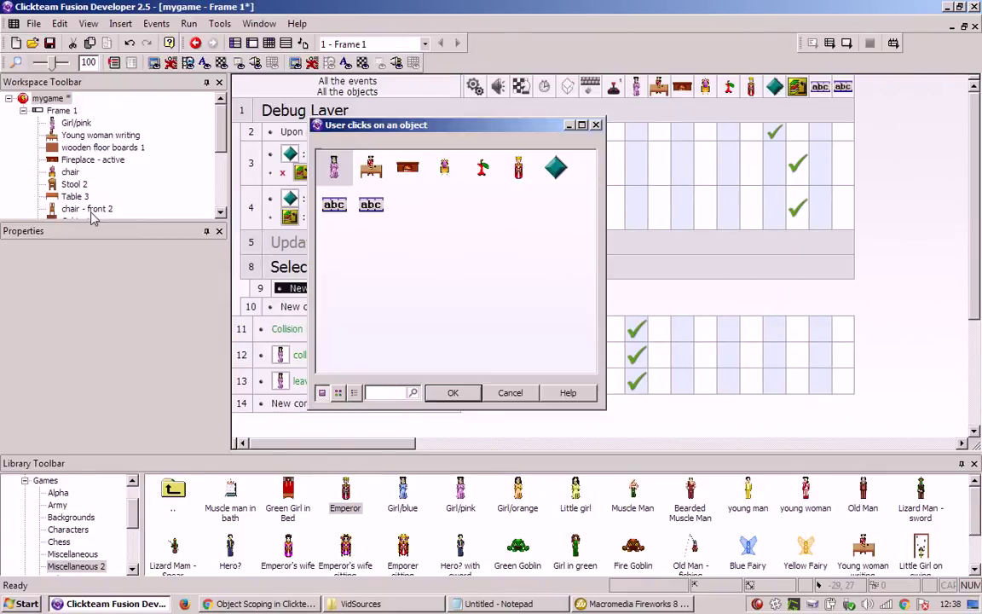
pyautogui.click(453, 392)
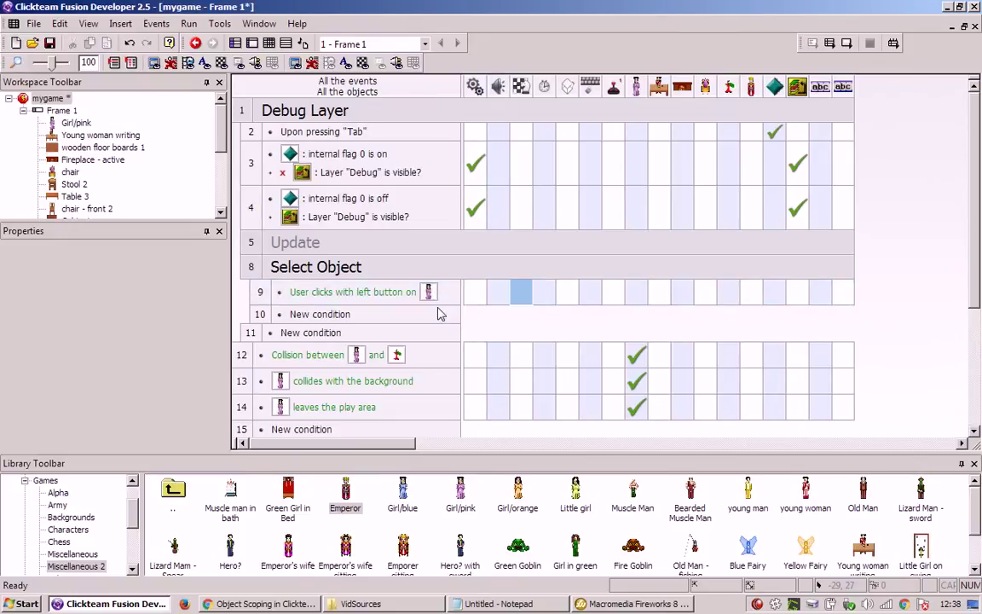
# Step: For that click event, set game.controller's debug_object_fixed value to the fixed value of Girl/pink, Fixed( "Girl/pink" )
pyautogui.rightClick(776, 292)
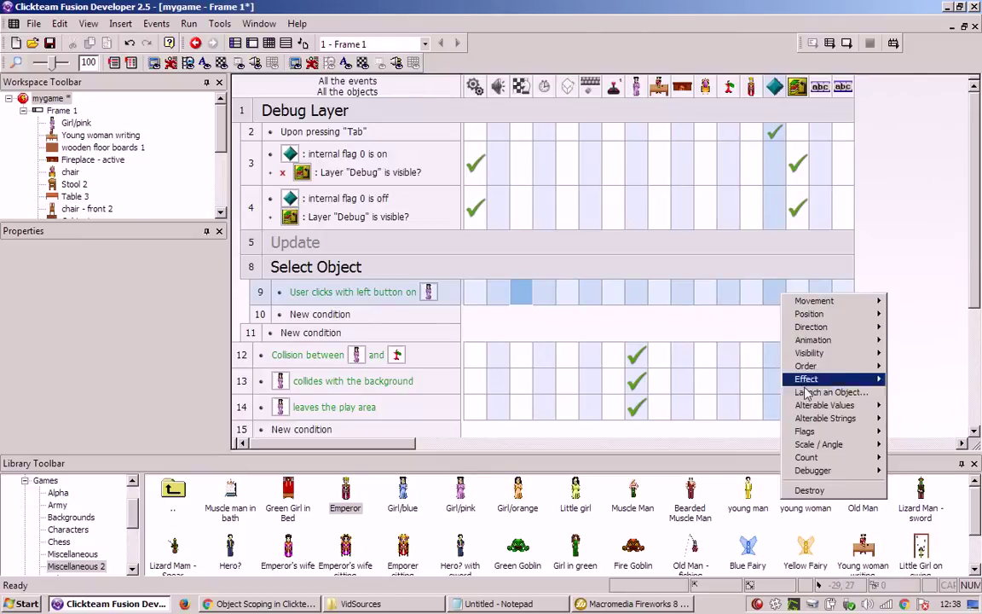
pyautogui.moveTo(816, 409)
pyautogui.click(904, 405)
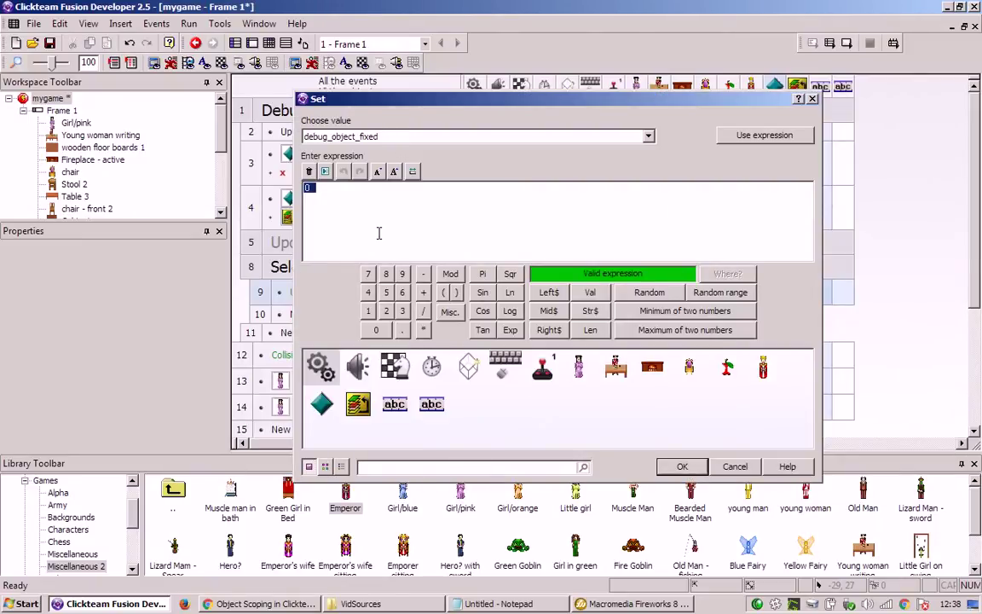
pyautogui.click(586, 376)
pyautogui.moveTo(630, 436)
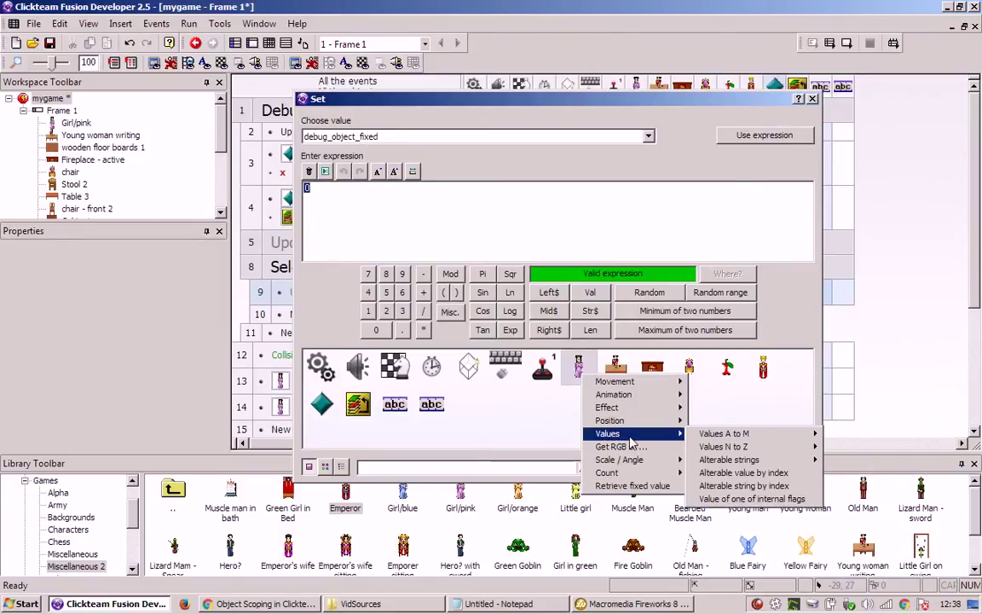
pyautogui.click(631, 486)
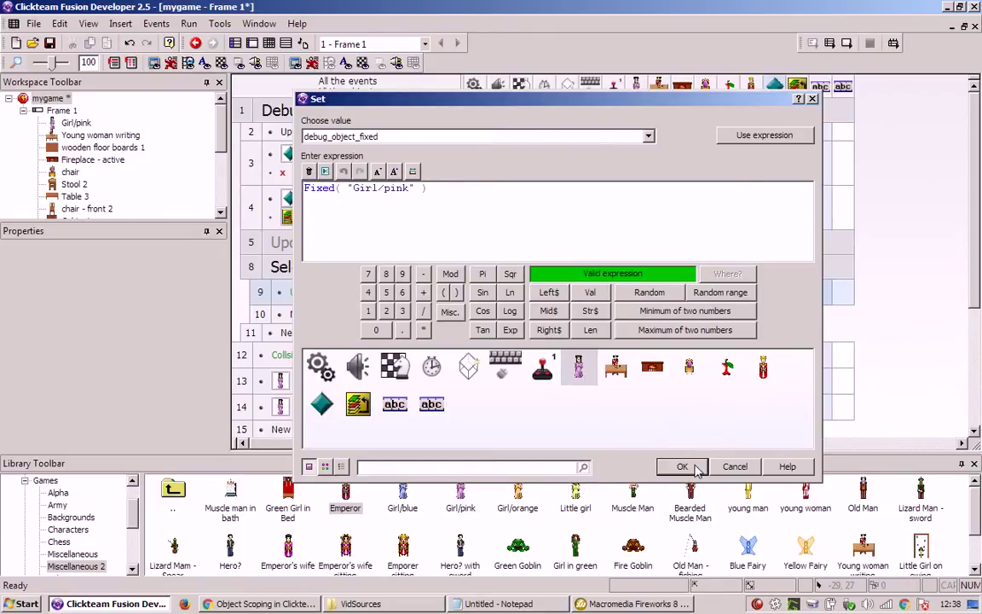
pyautogui.click(692, 467)
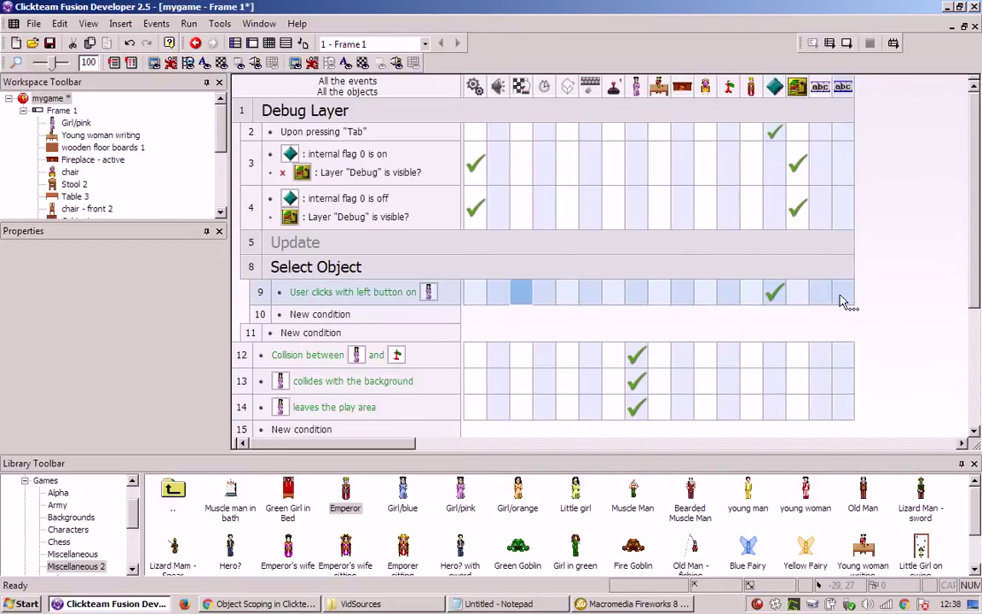
# Step: In the frame editor, rename the Object Positions 2 string object as Object Selected
pyautogui.press('F8')
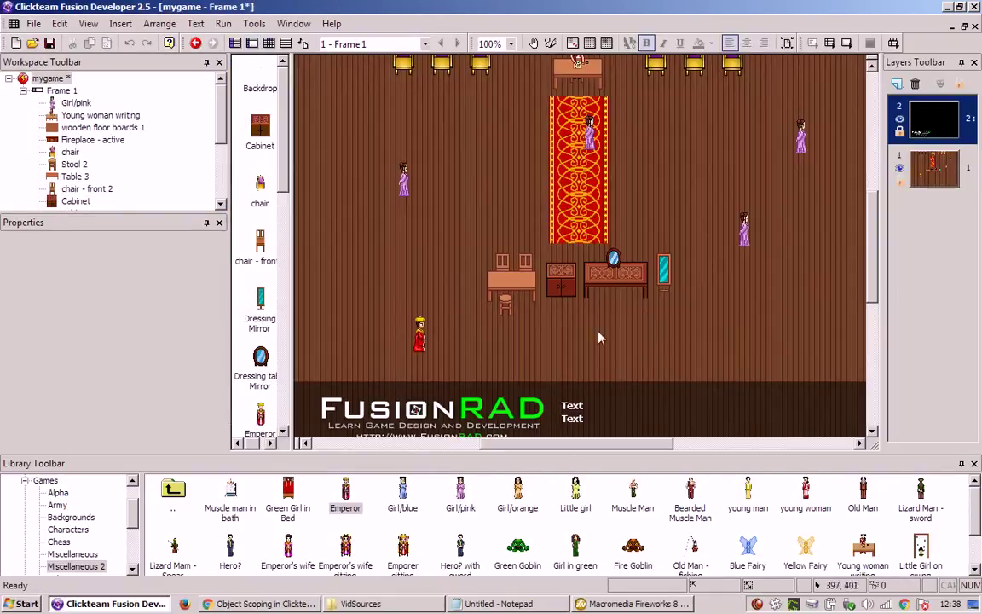
pyautogui.click(572, 416)
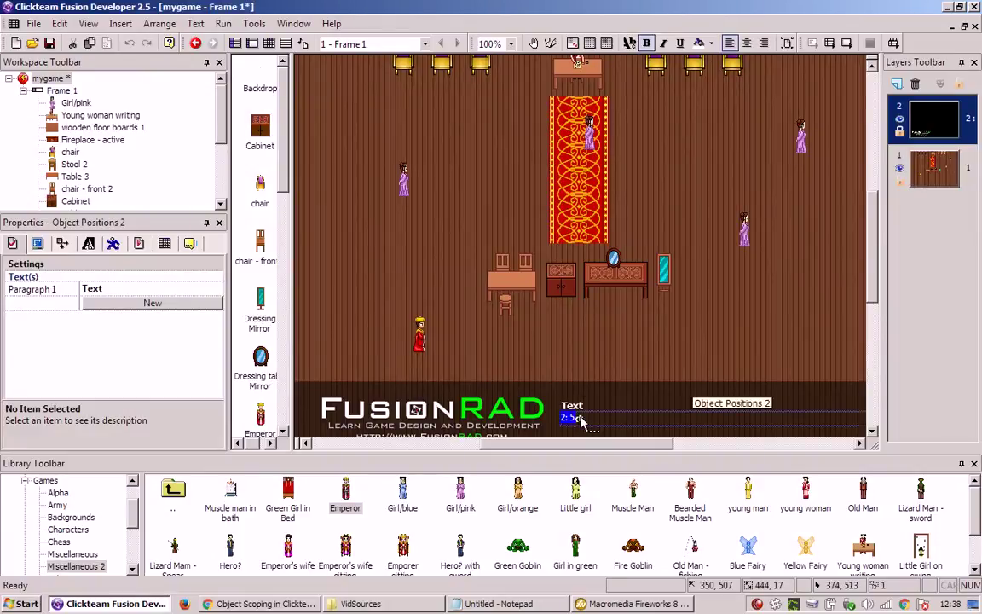
pyautogui.click(184, 277)
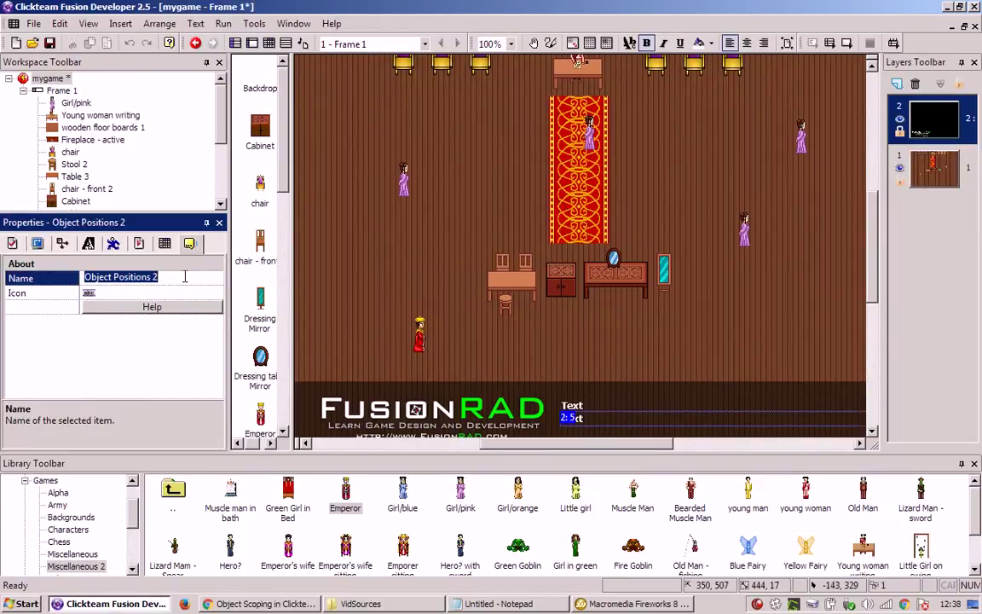
pyautogui.write('Object')
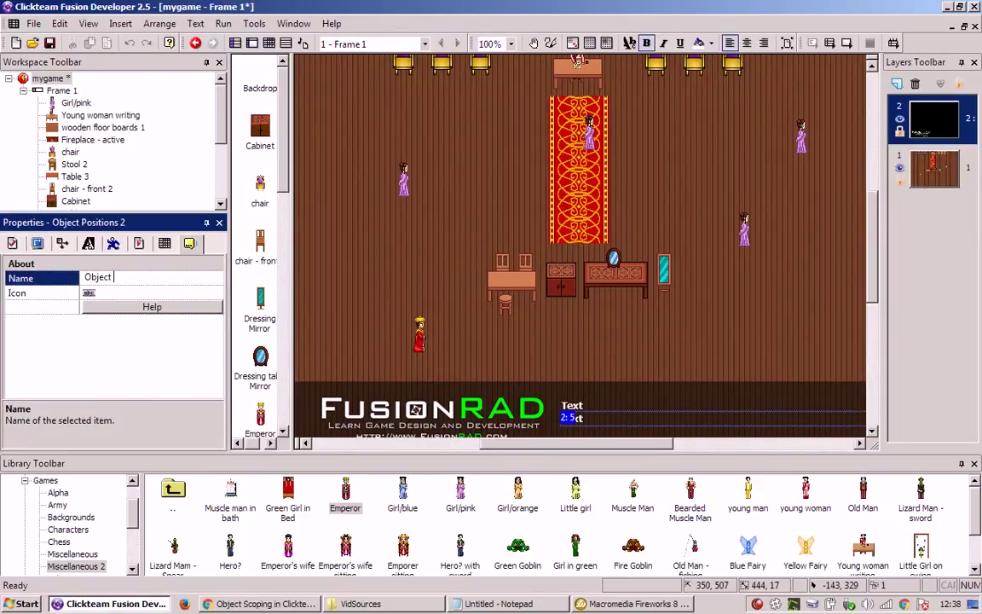
pyautogui.write(' Selected')
pyautogui.press('Return')
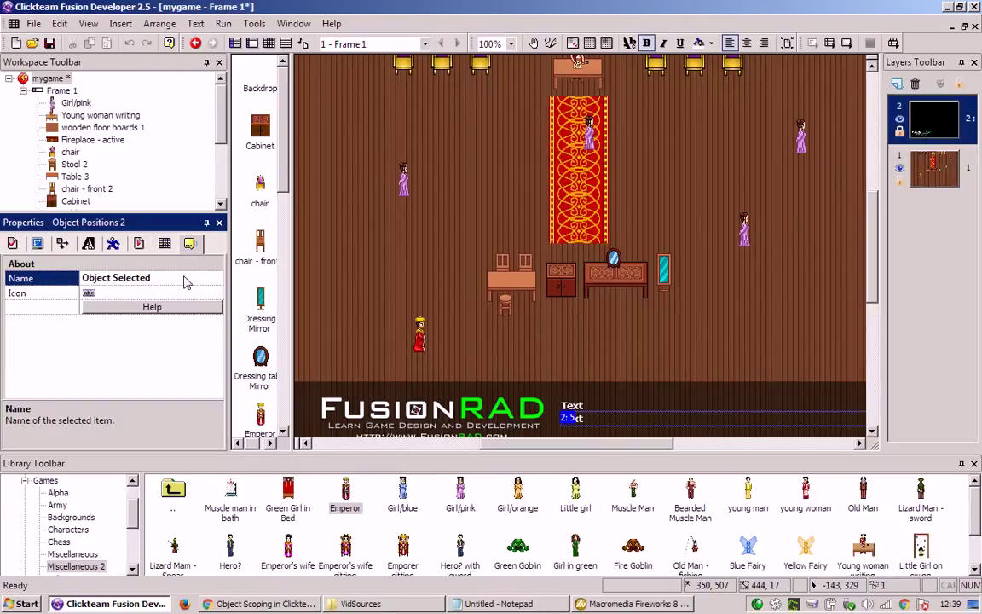
# Step: In the Update group's Always event, set Object Selected's alterable string to "Object Selected: "+Str$(debug_object_fixed( "game.controller" ))
pyautogui.click(270, 43)
pyautogui.click(370, 269)
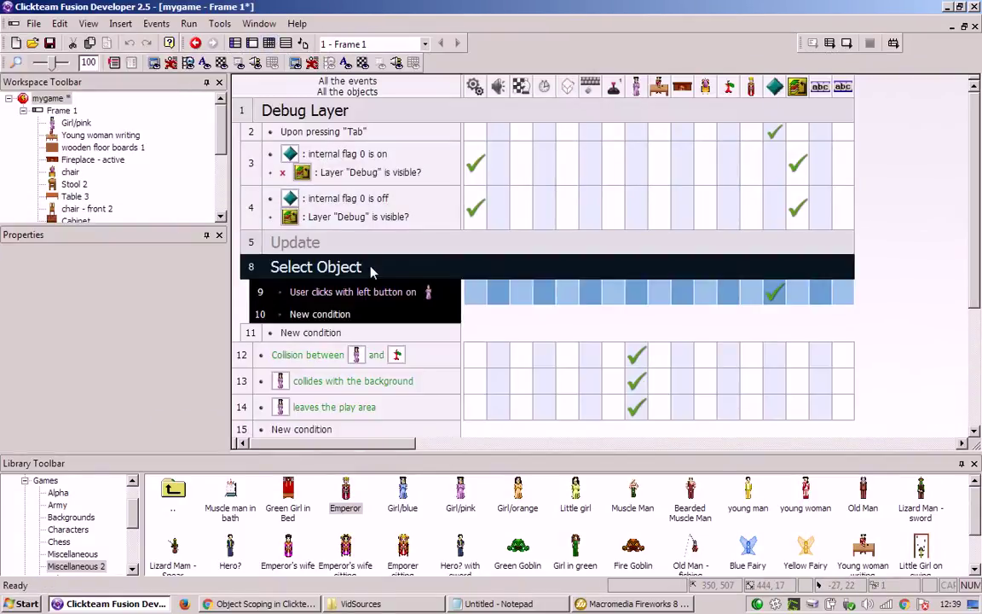
pyautogui.click(378, 244)
pyautogui.doubleClick(377, 244)
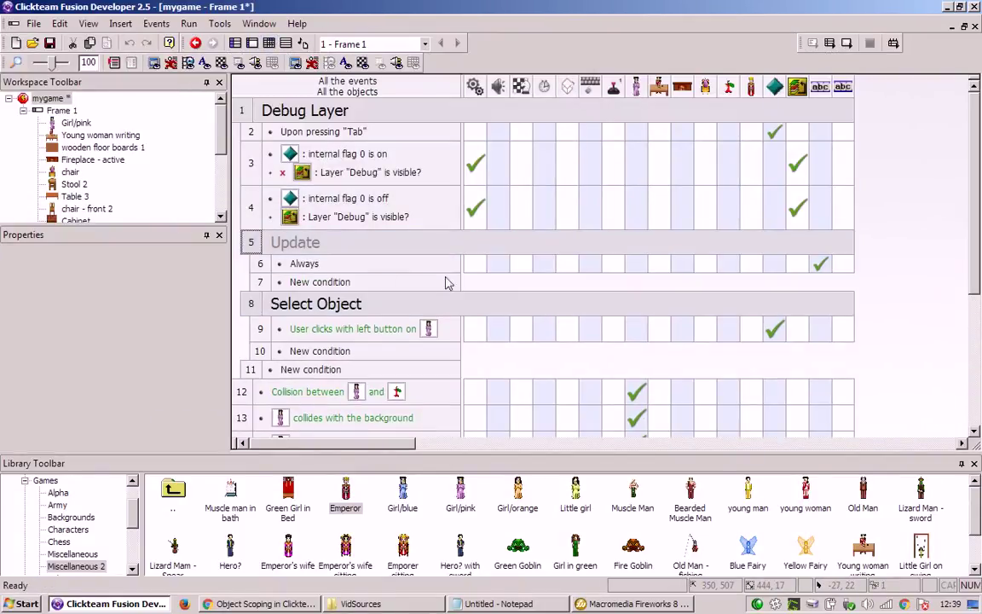
pyautogui.rightClick(843, 265)
pyautogui.click(904, 478)
pyautogui.write('Object Sele')
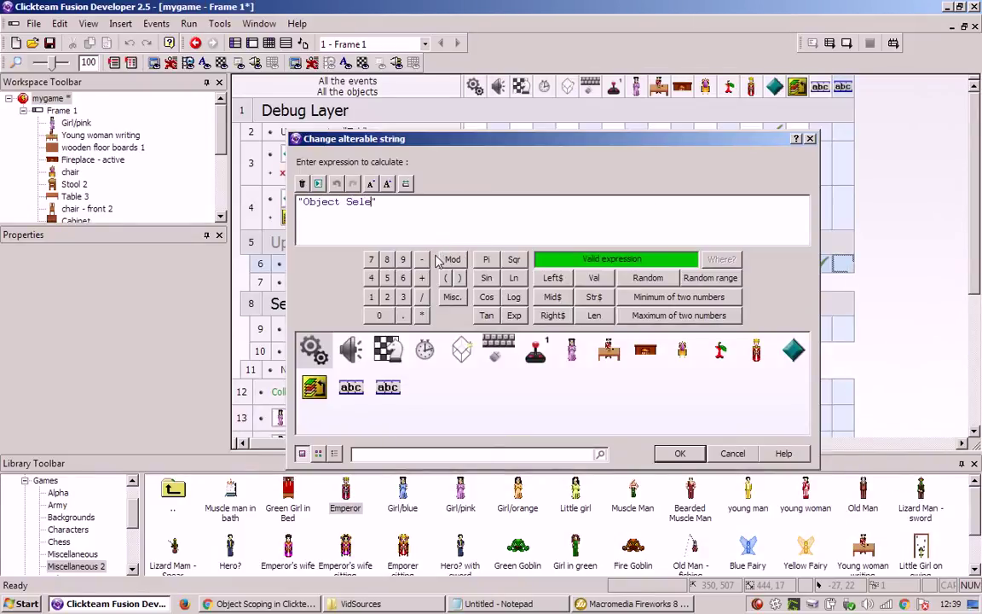
pyautogui.write('cted: "+Str$(')
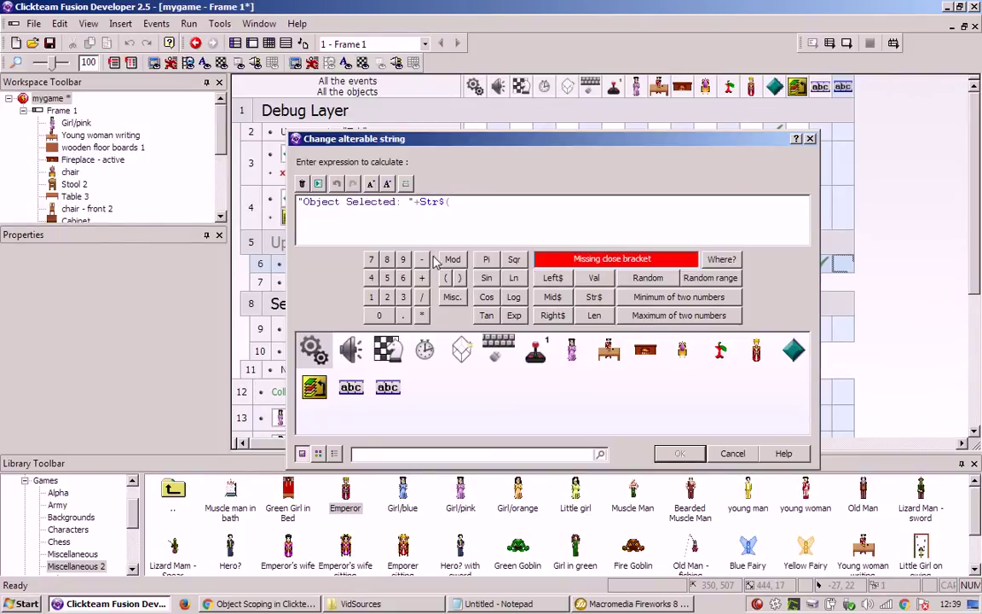
pyautogui.click(792, 349)
pyautogui.moveTo(814, 417)
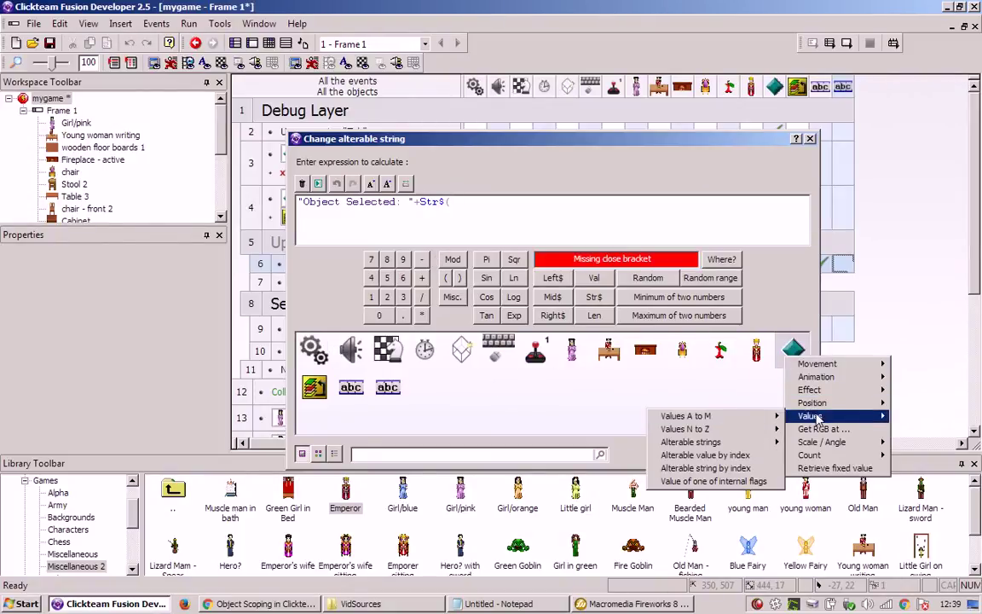
pyautogui.moveTo(699, 416)
pyautogui.click(840, 413)
pyautogui.write(')')
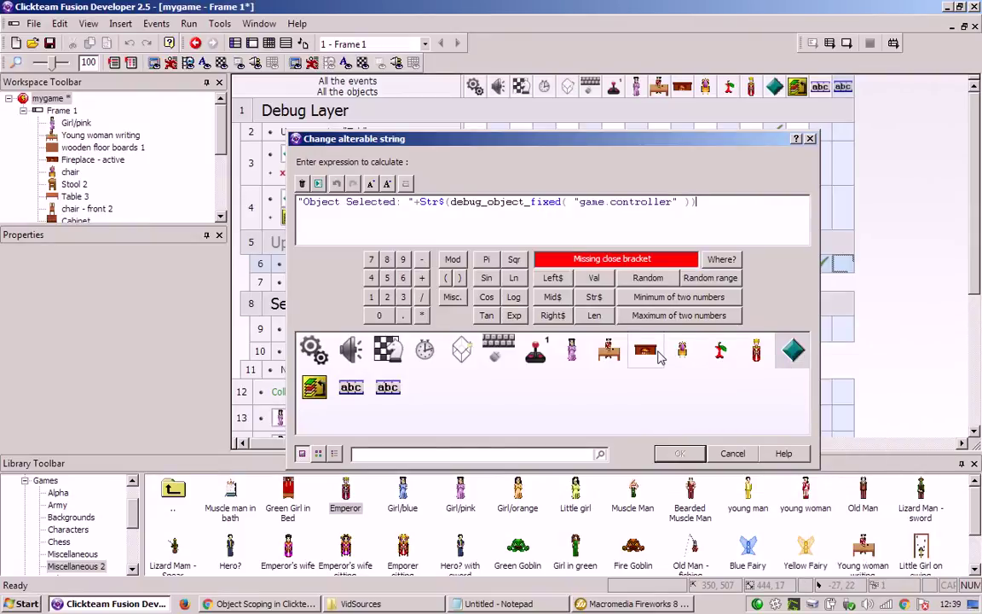
pyautogui.press('Return')
# Step: Run the frame, select several of the moving girls to check the Object Selected read-out, and close the game
pyautogui.press('F8')
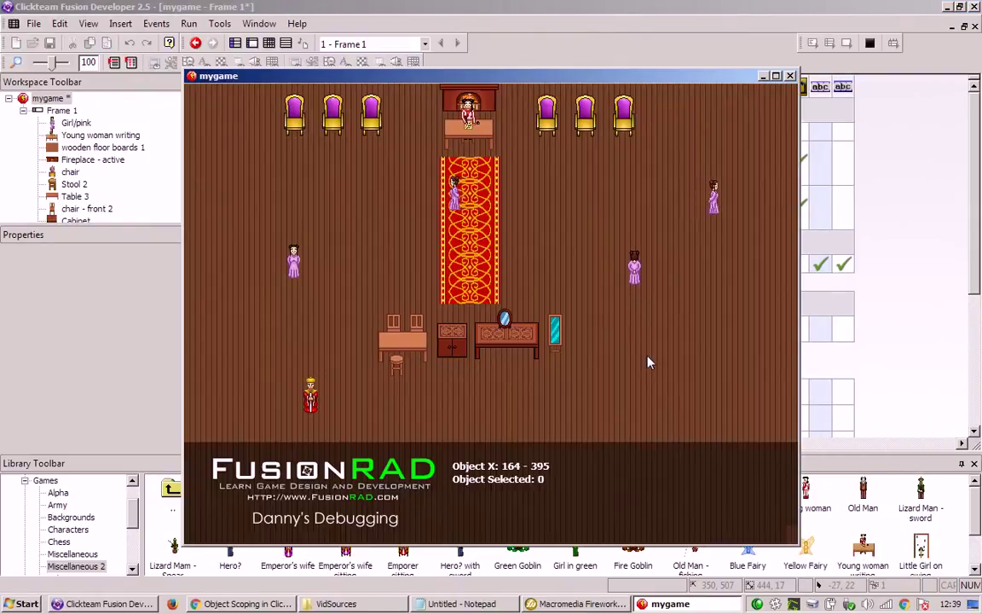
pyautogui.click(295, 317)
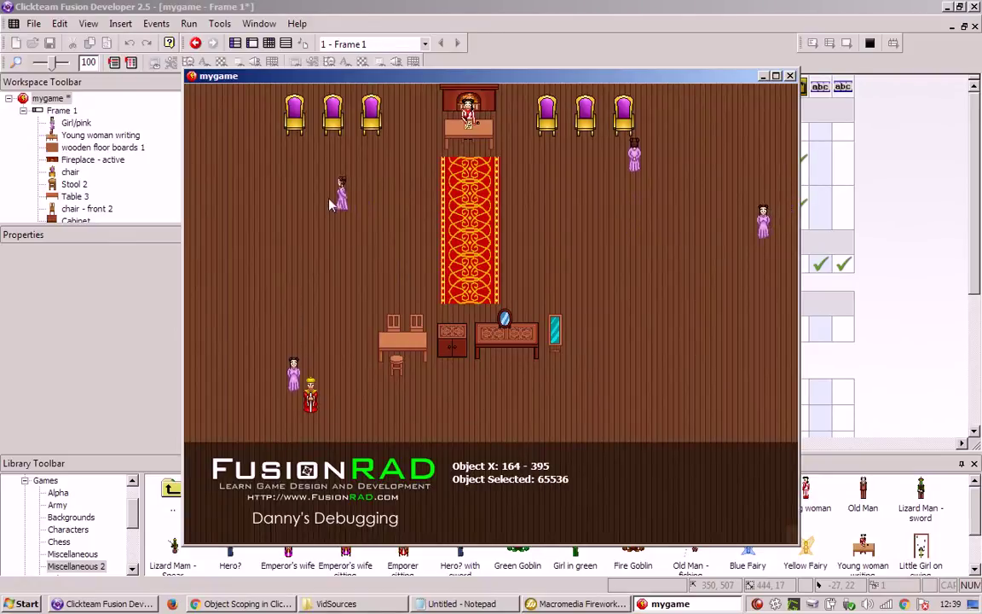
pyautogui.click(430, 327)
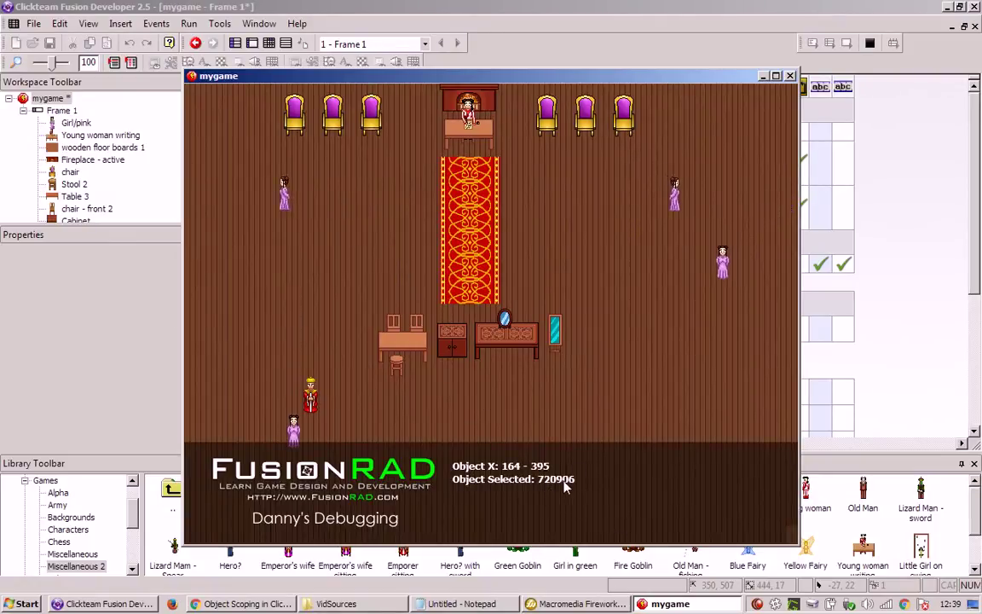
pyautogui.click(721, 231)
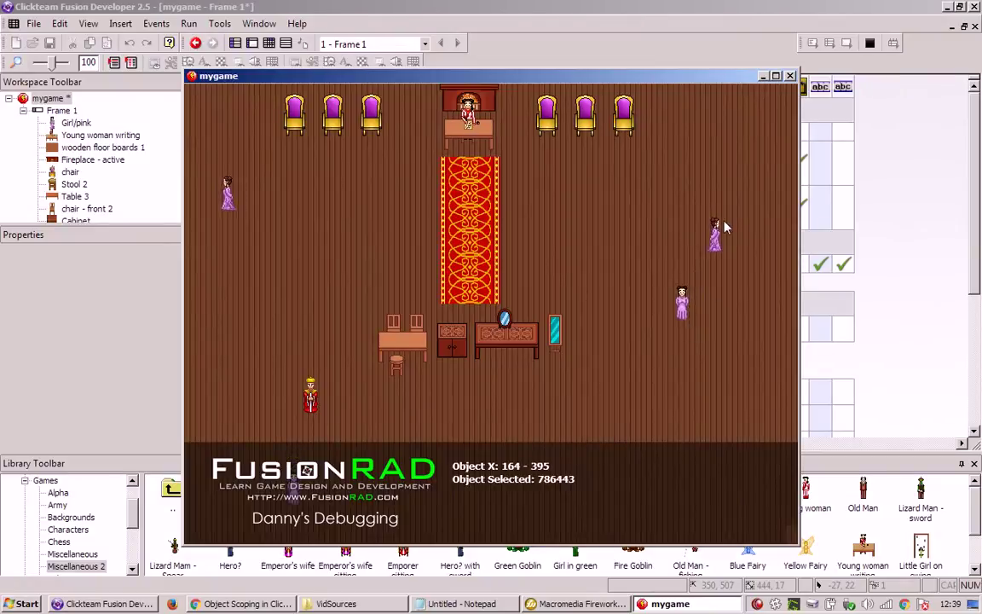
pyautogui.click(660, 322)
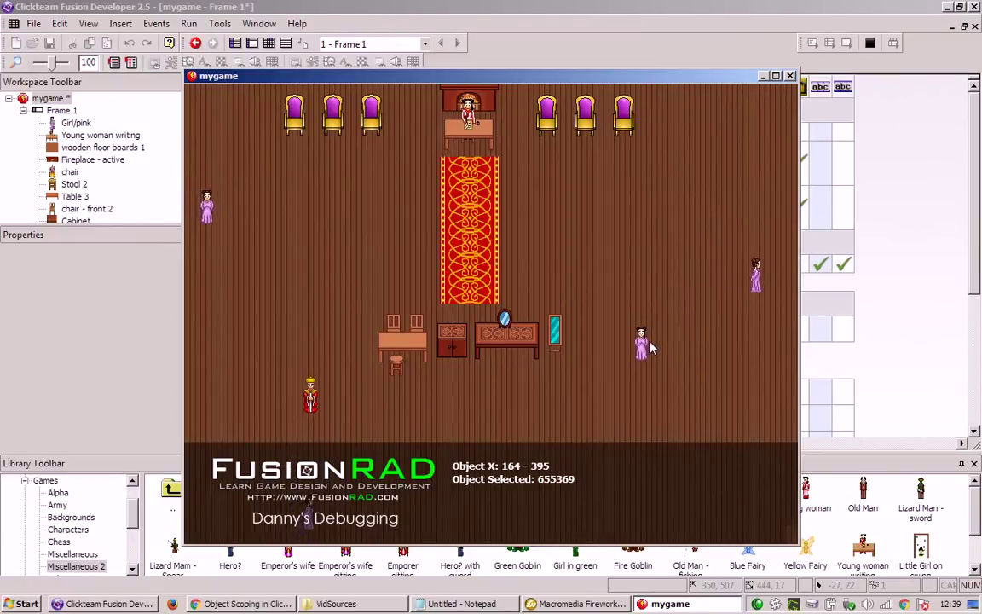
pyautogui.click(613, 383)
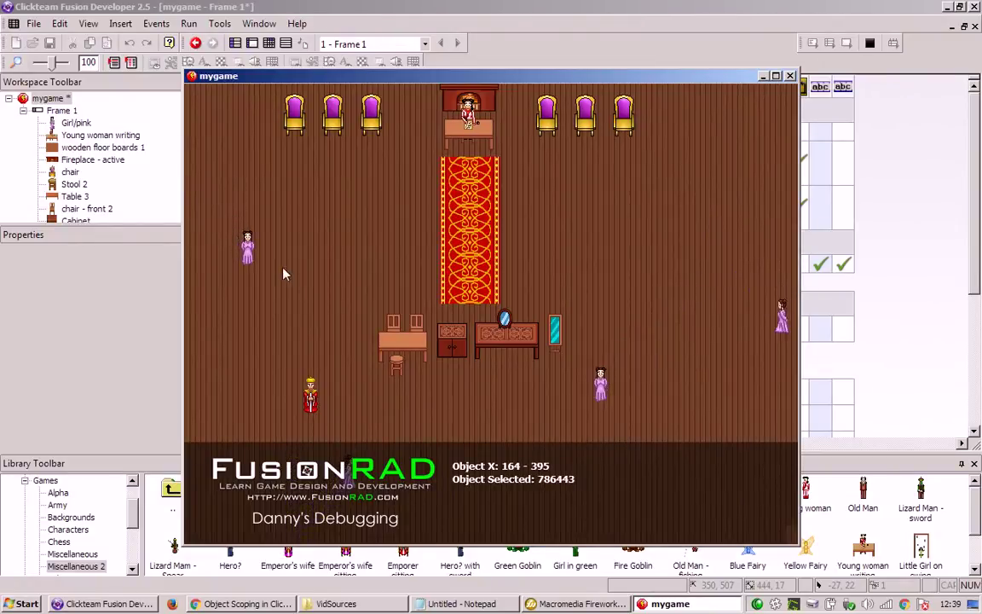
pyautogui.click(260, 262)
pyautogui.click(789, 75)
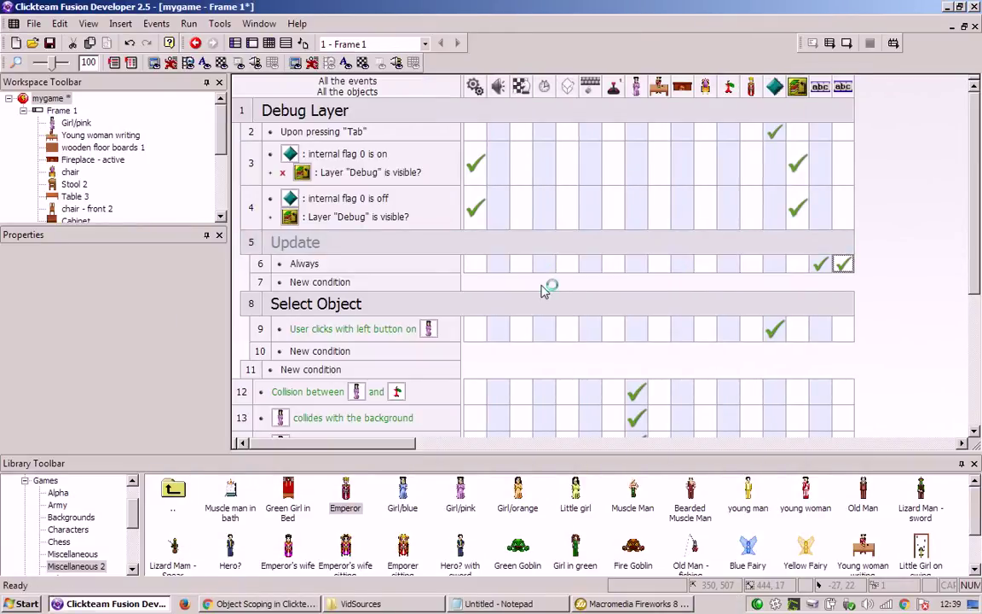
# Step: In the frame editor, clone the Object Selected string object and place the copy directly below it
pyautogui.click(338, 285)
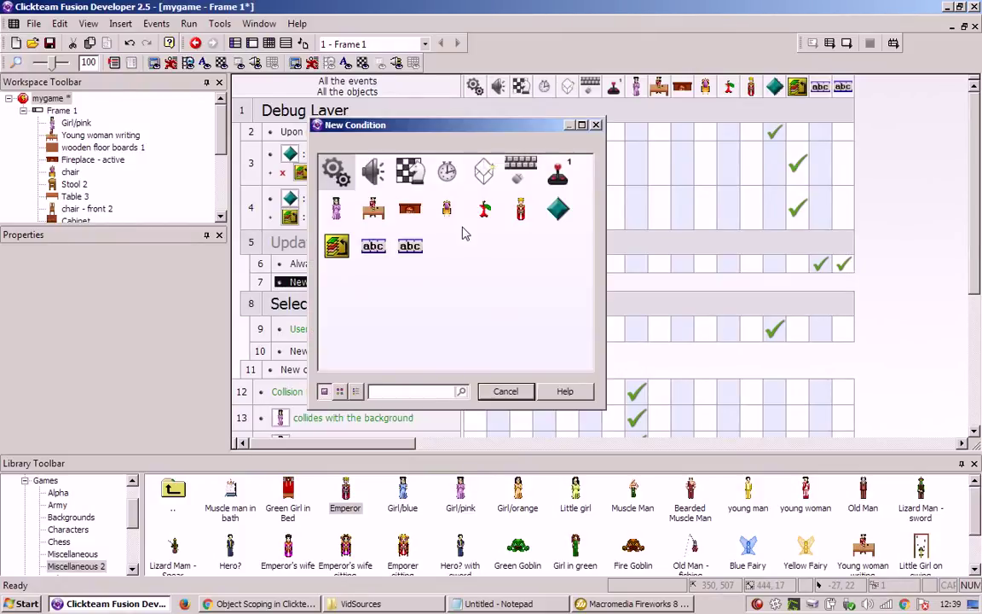
pyautogui.click(595, 126)
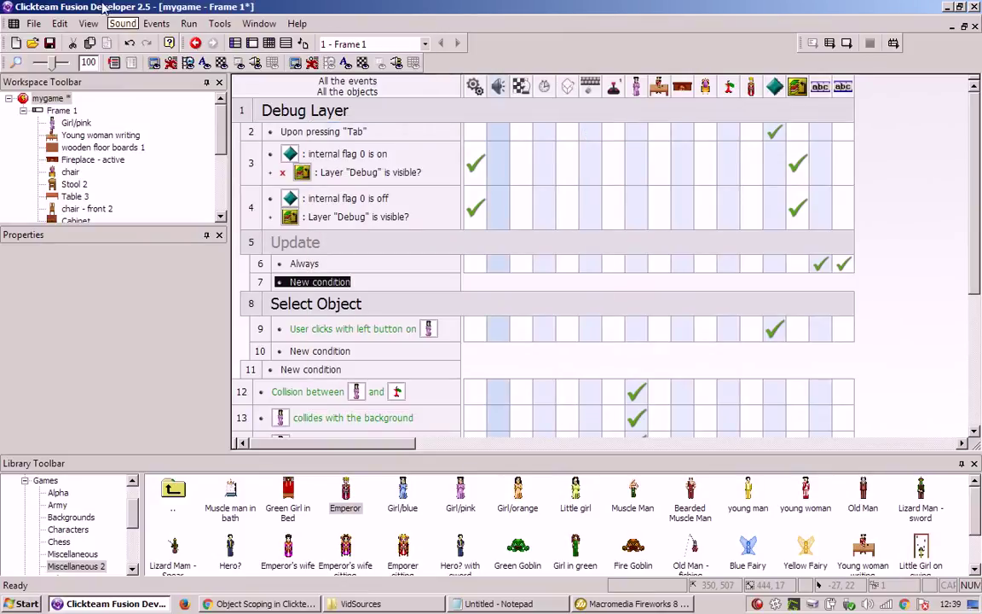
pyautogui.click(252, 43)
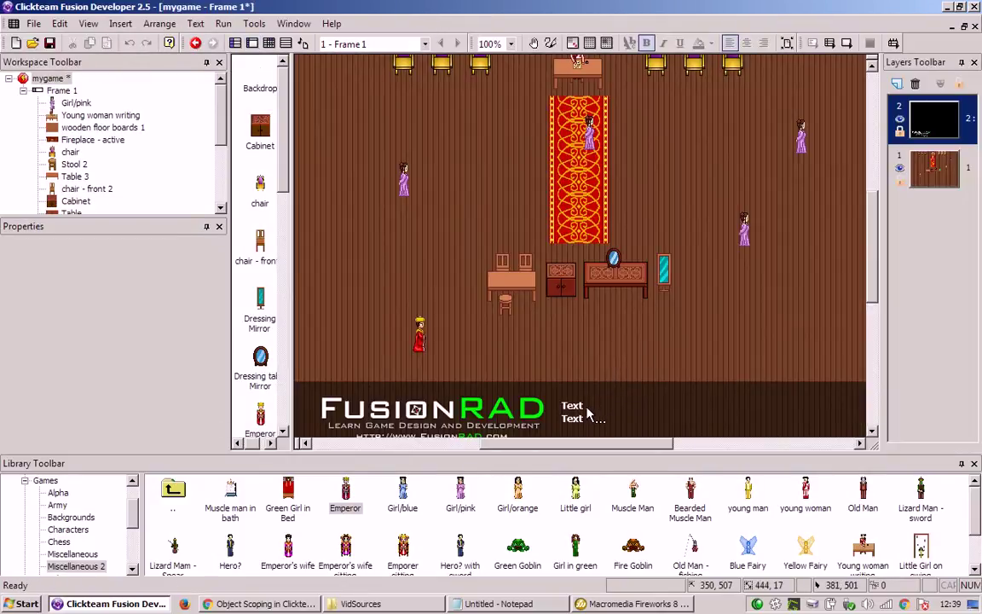
pyautogui.click(567, 408)
pyautogui.rightClick(580, 409)
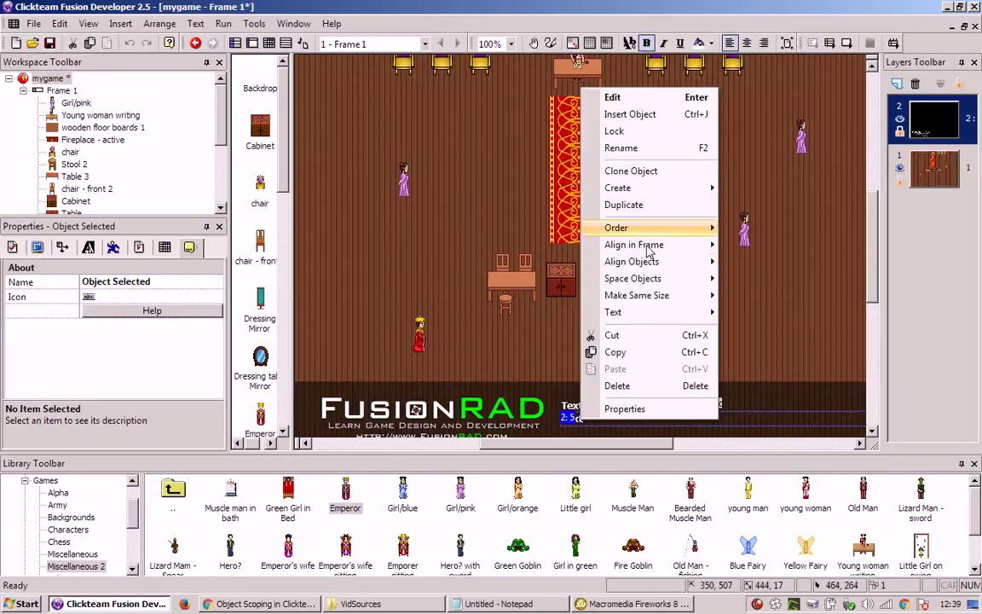
pyautogui.click(654, 173)
pyautogui.click(657, 176)
pyautogui.scroll(-2, 624, 388)
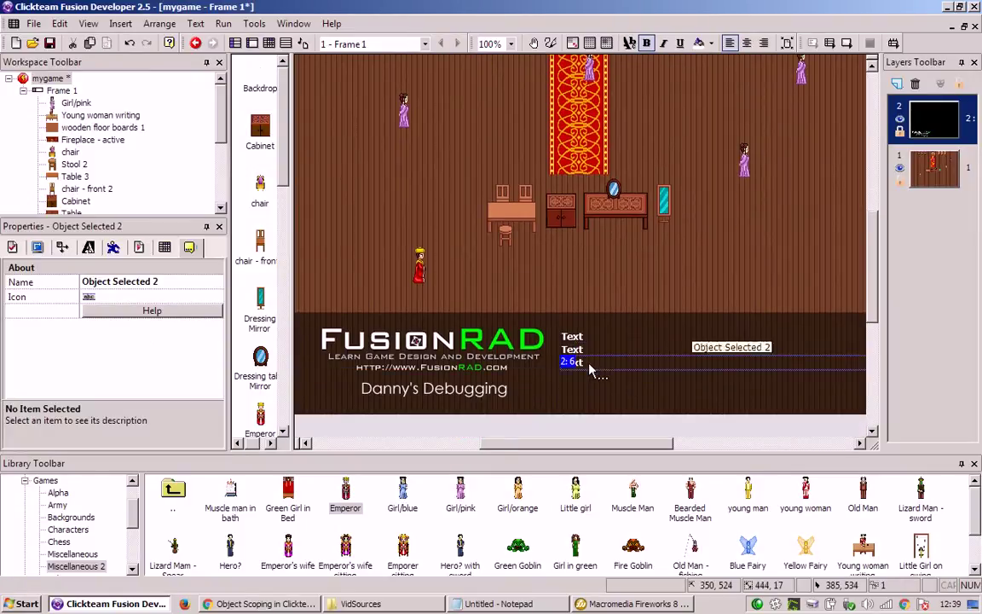
# Step: Set the text colour of the cloned string object to green
pyautogui.click(88, 247)
pyautogui.click(136, 354)
pyautogui.click(153, 399)
# Step: Rename the cloned string object as Girl Position and return to the event editor
pyautogui.click(189, 248)
pyautogui.click(187, 280)
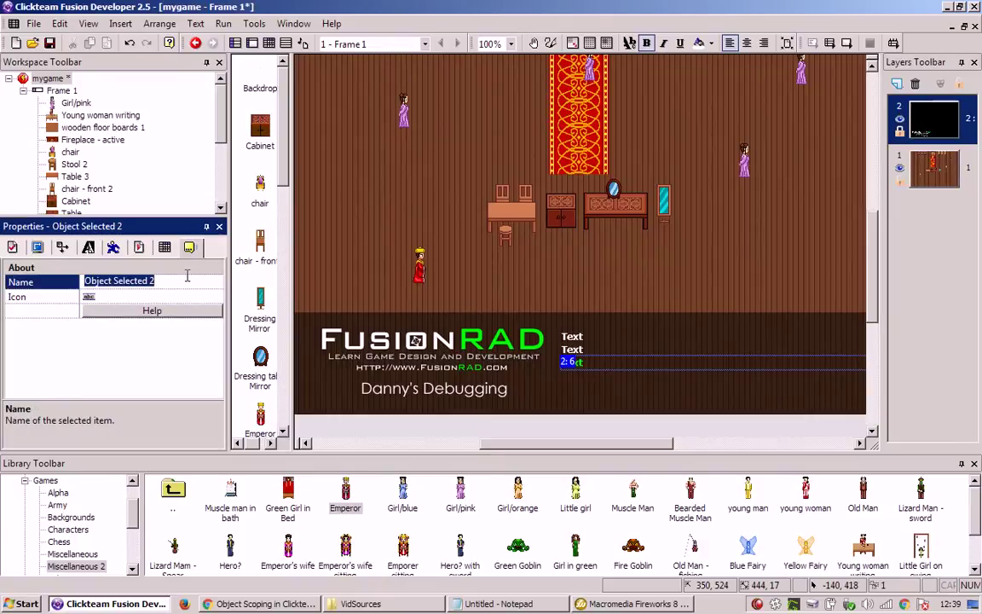
pyautogui.write('Girl Position')
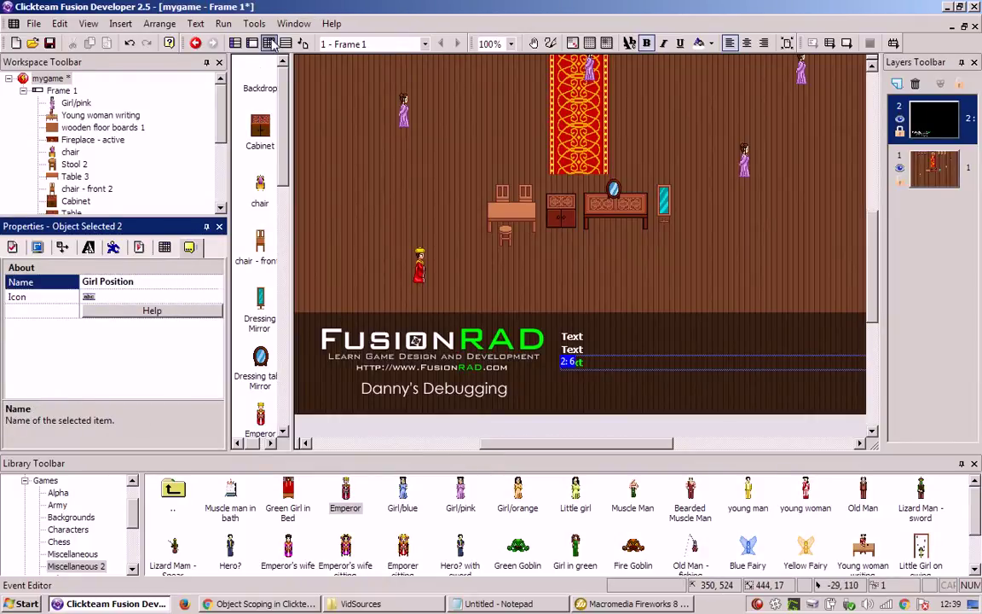
pyautogui.click(270, 43)
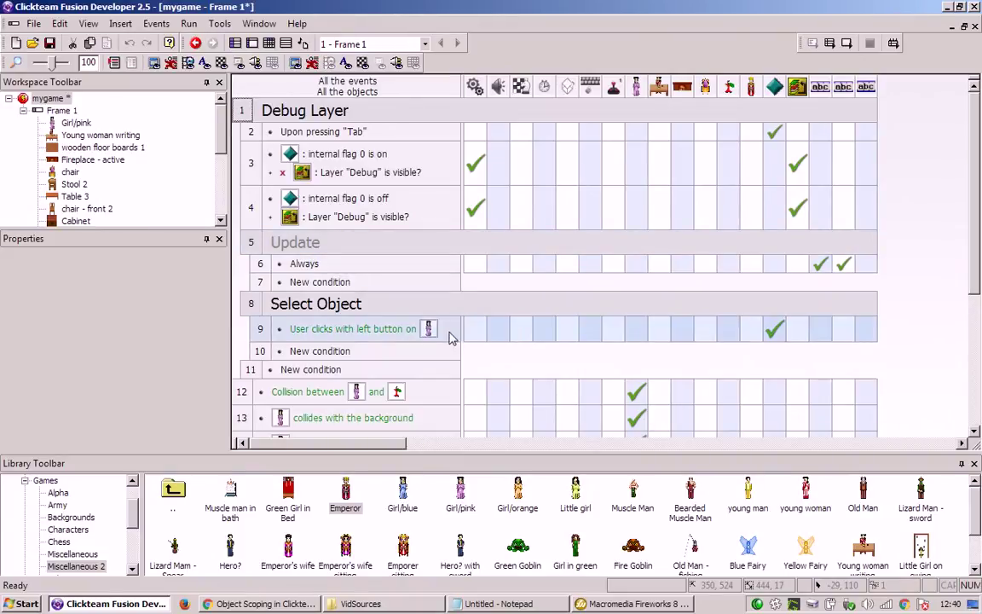
# Step: Add a condition to the Update group testing that game.controller's debug_object_fixed equals Fixed( "Girl/pink" )
pyautogui.moveTo(774, 327)
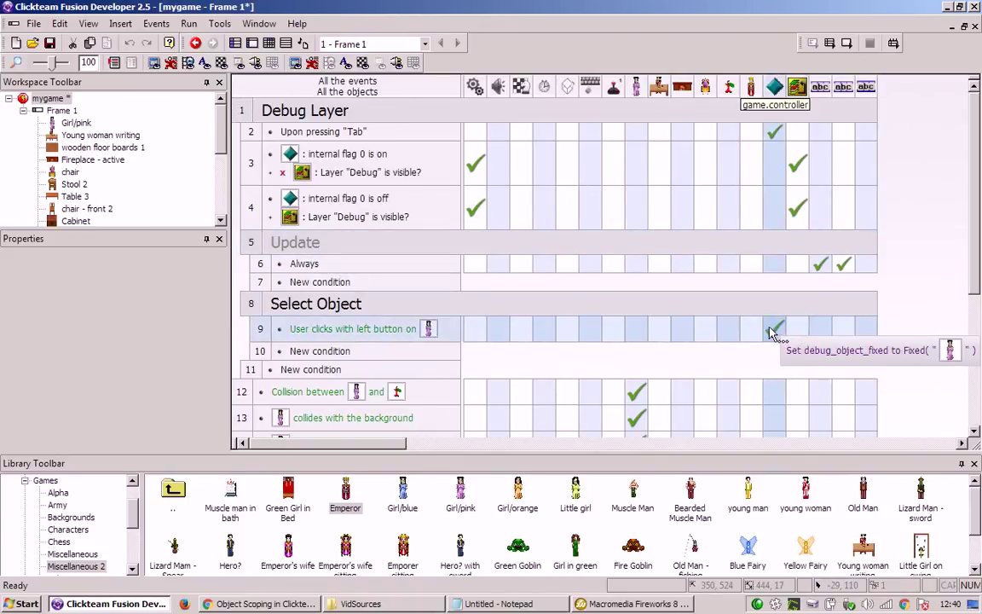
pyautogui.click(346, 287)
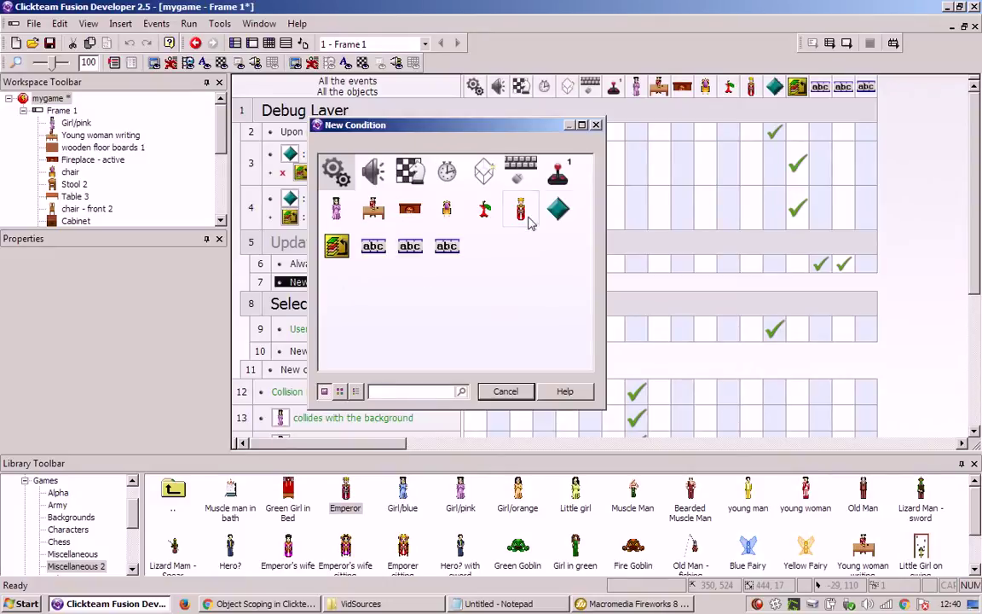
pyautogui.click(558, 208)
pyautogui.moveTo(629, 312)
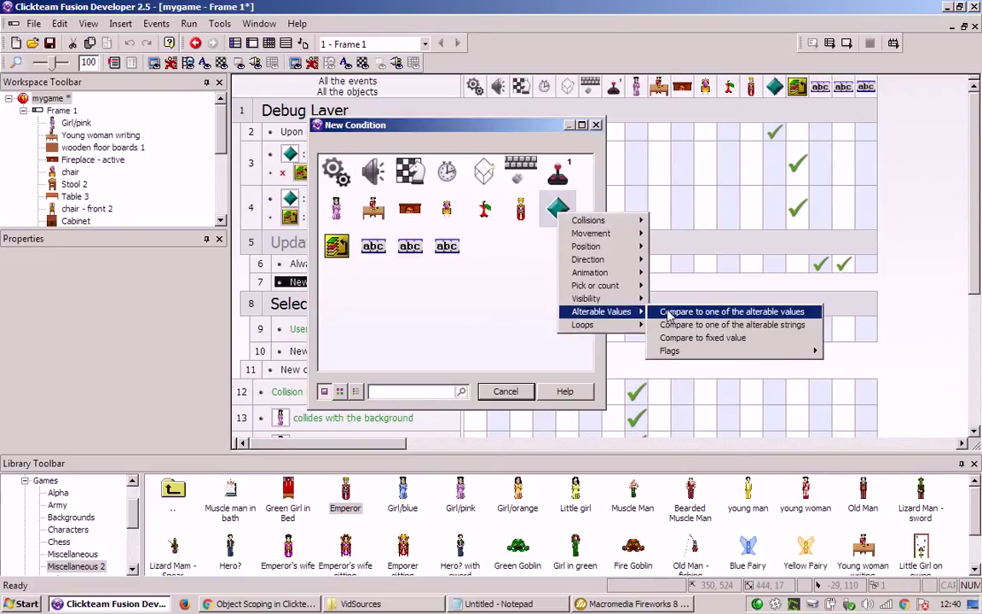
pyautogui.click(671, 312)
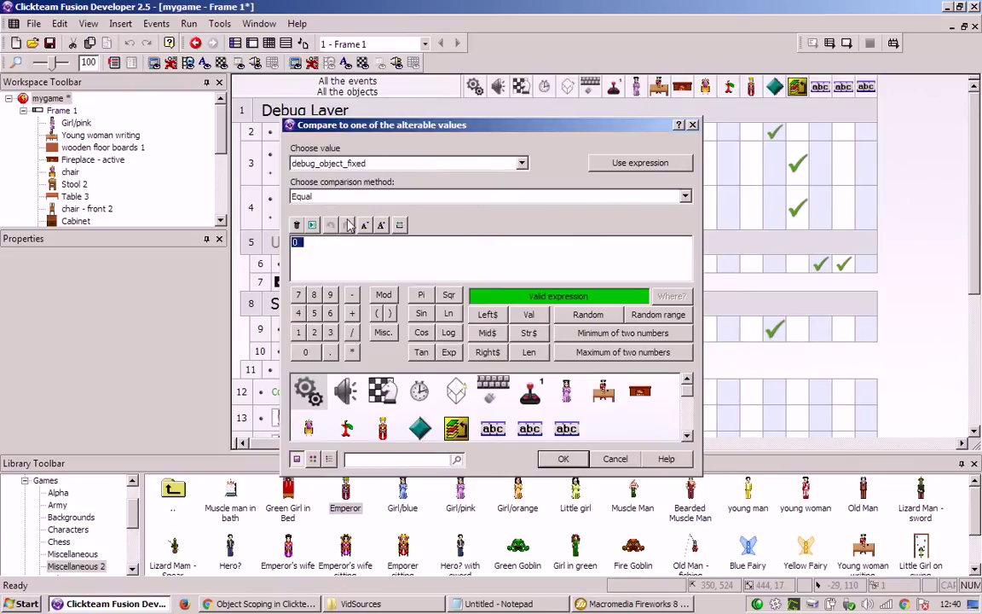
pyautogui.click(565, 394)
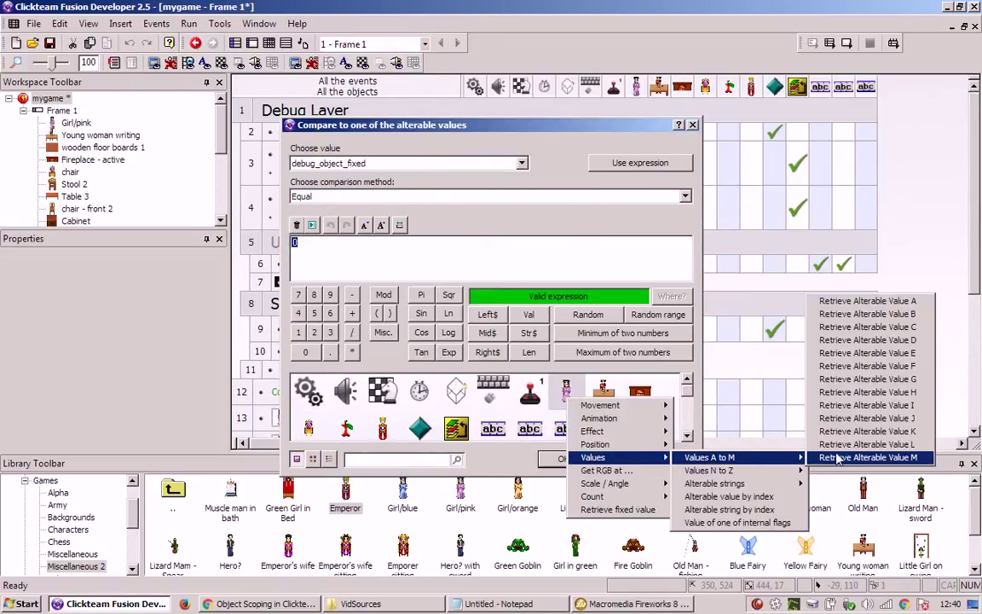
pyautogui.click(631, 509)
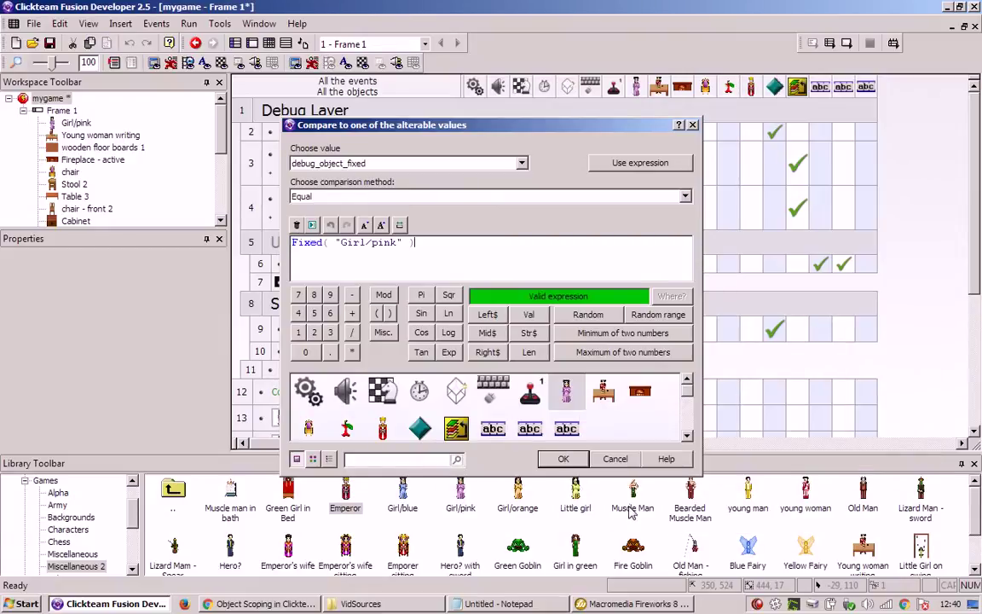
pyautogui.click(565, 461)
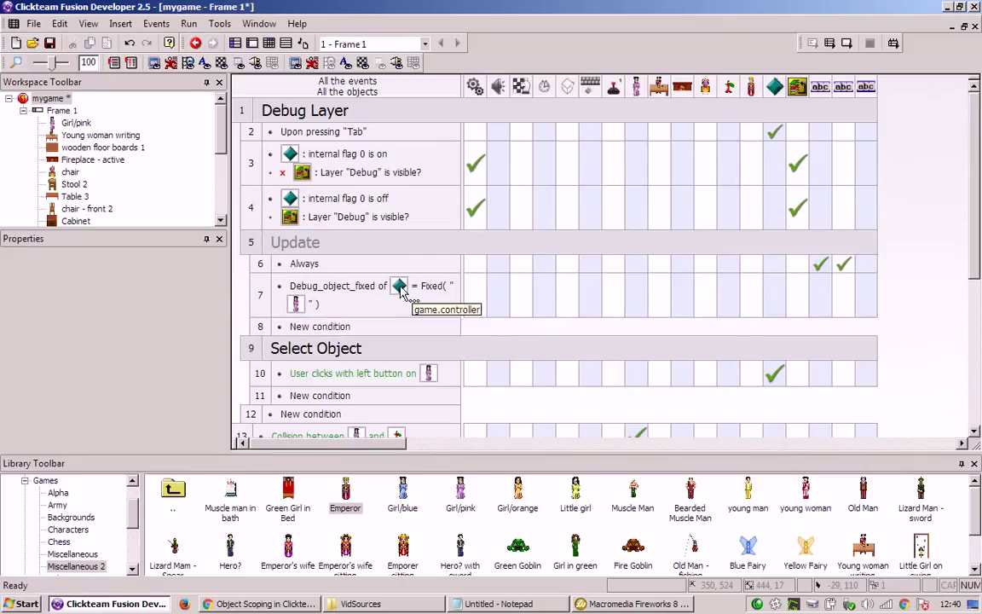
# Step: In the new event, begin the Girl Position alterable string expression with "Position X: "+Str$(X( "Girl/pink" ))
pyautogui.rightClick(867, 303)
pyautogui.click(916, 510)
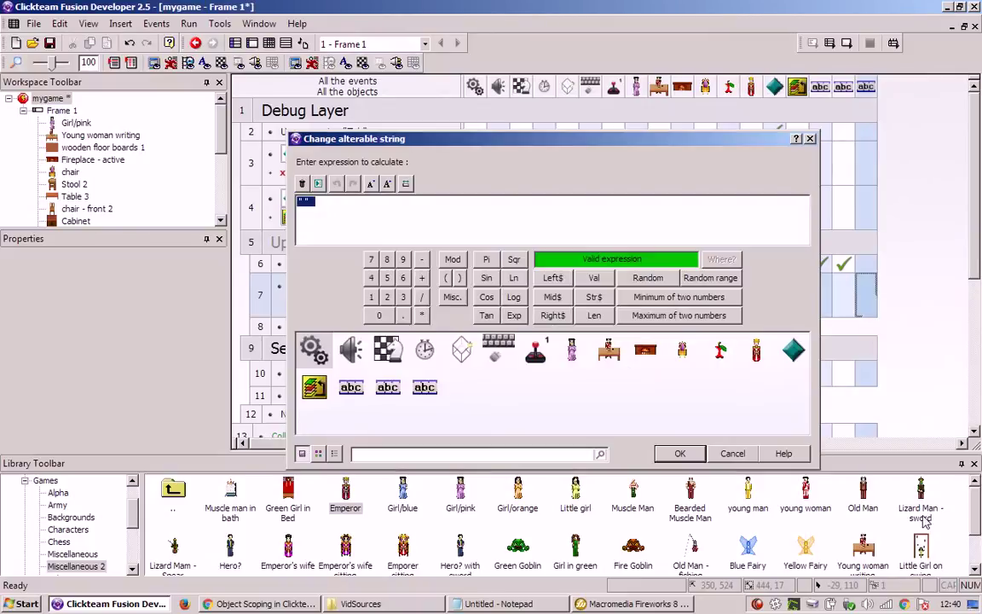
pyautogui.write('P')
pyautogui.press('BackSpace')
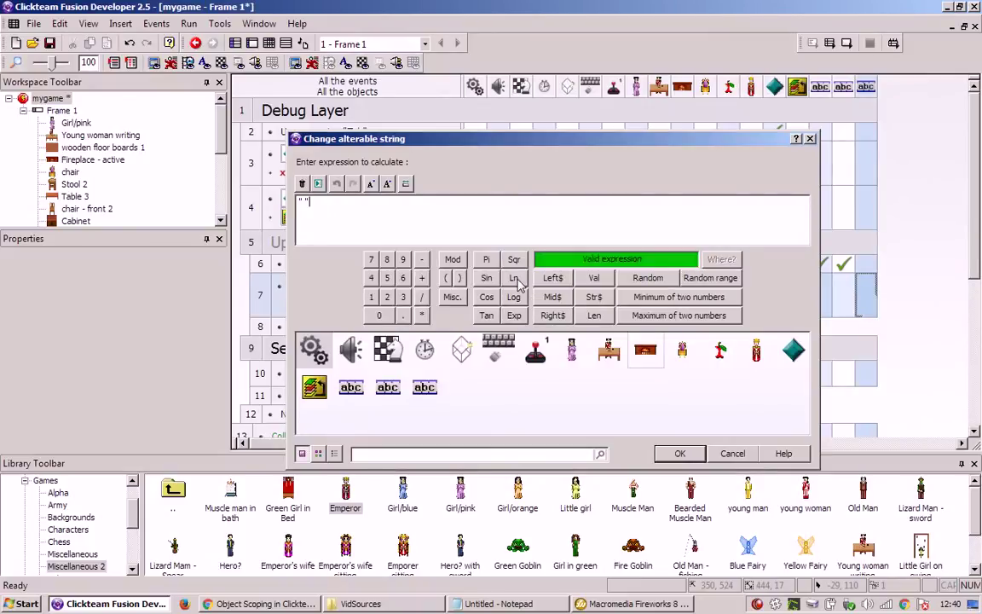
pyautogui.write('Position X: "+Str$(')
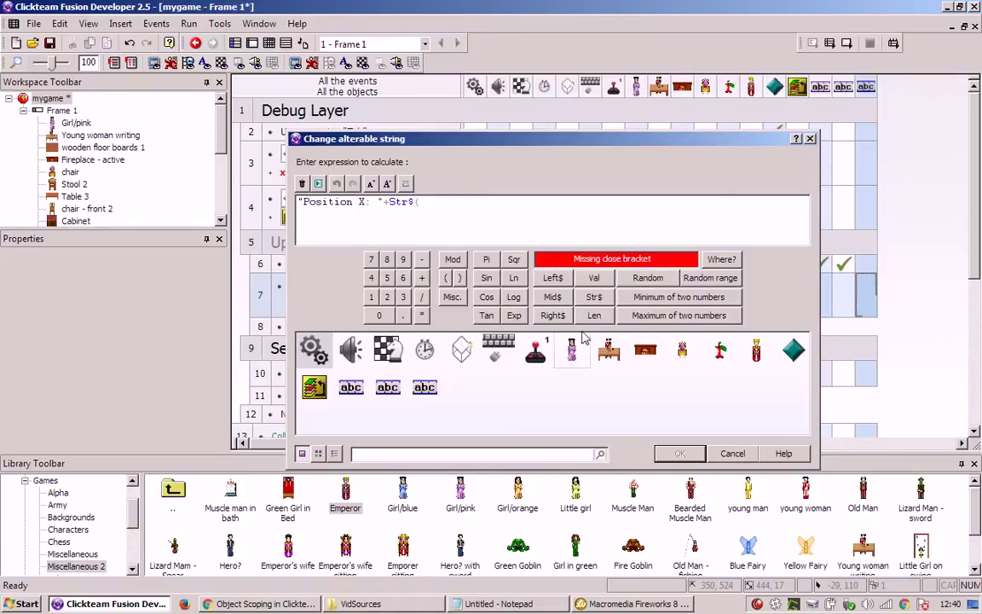
pyautogui.click(572, 350)
pyautogui.moveTo(606, 406)
pyautogui.click(716, 406)
pyautogui.write(') ')
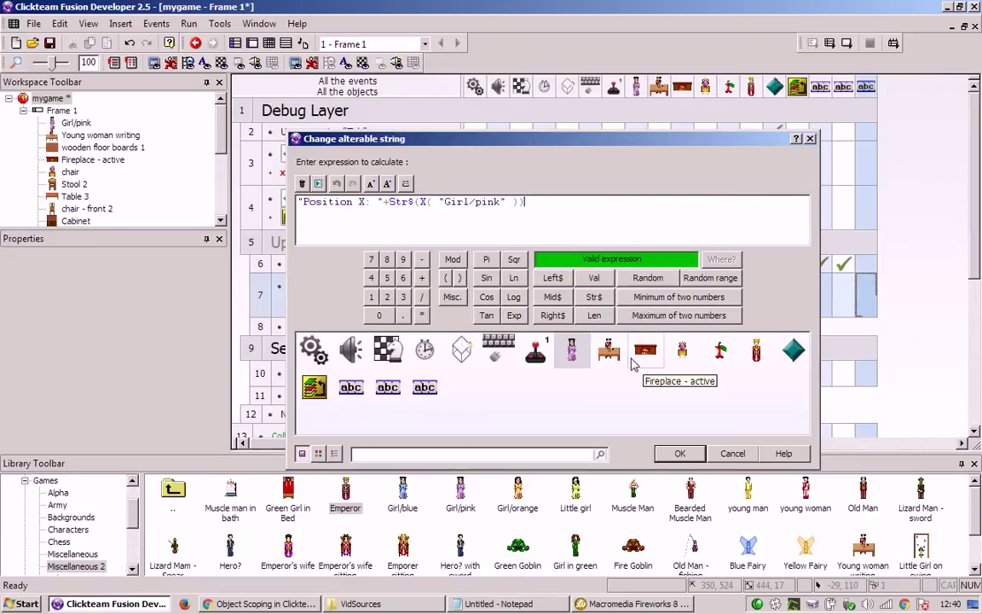
# Step: Complete the Girl Position expression by appending + " - Y:" +Str$(Y( "Girl/pink" )) and accept it
pyautogui.write('+ " - Y')
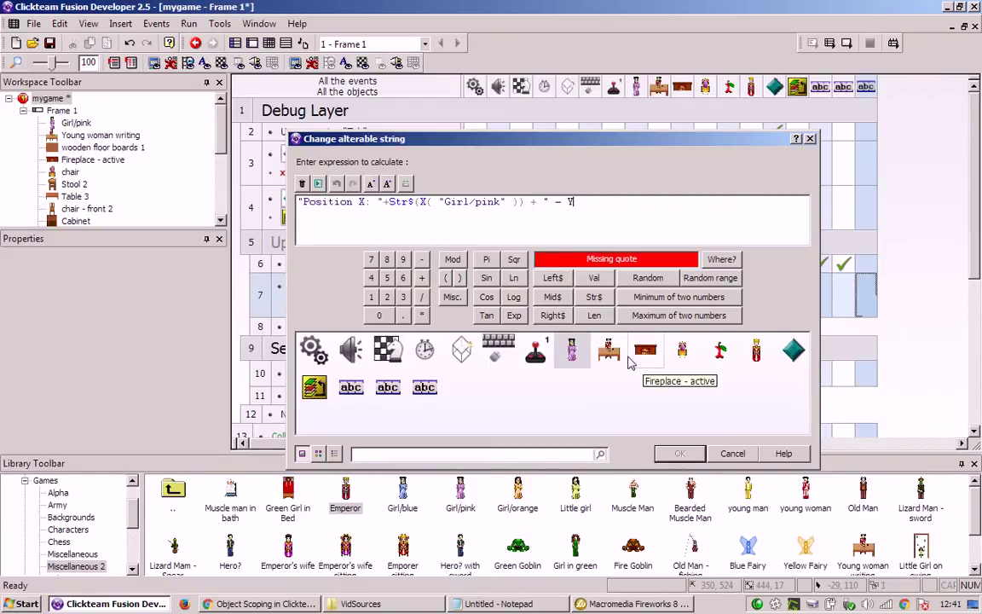
pyautogui.write(':" ')
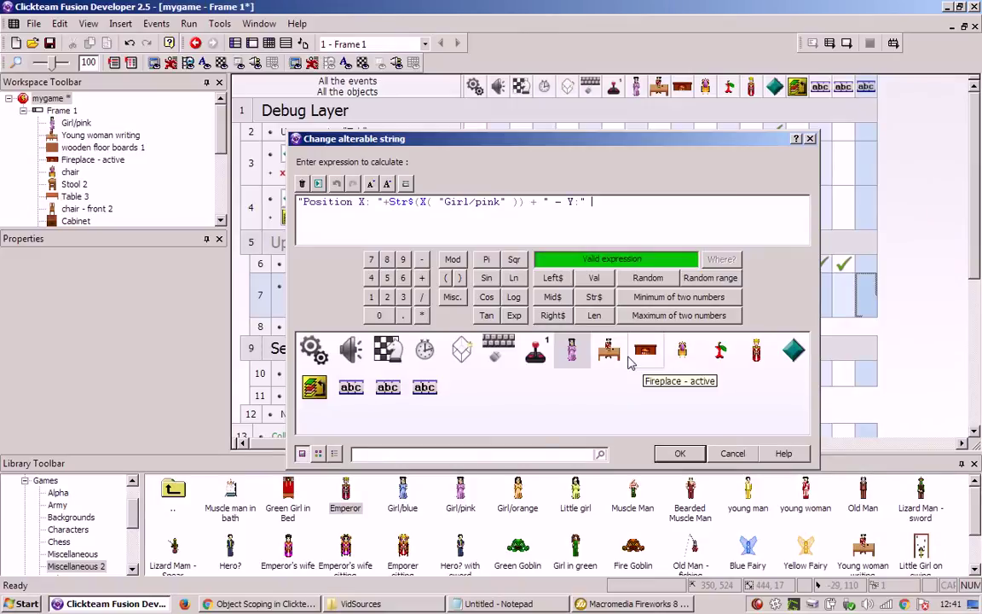
pyautogui.write('+Str$(')
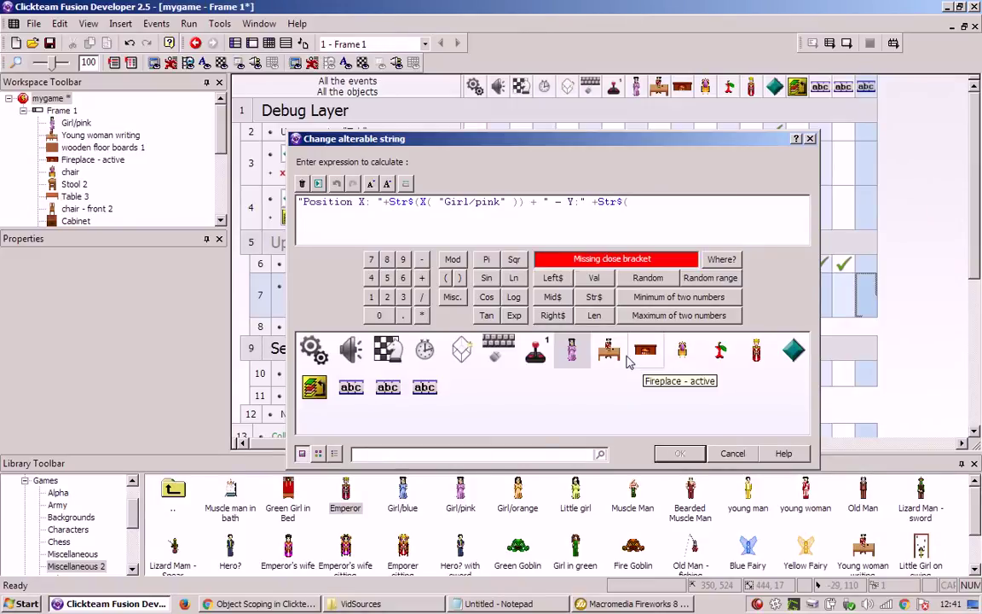
pyautogui.click(571, 350)
pyautogui.moveTo(596, 405)
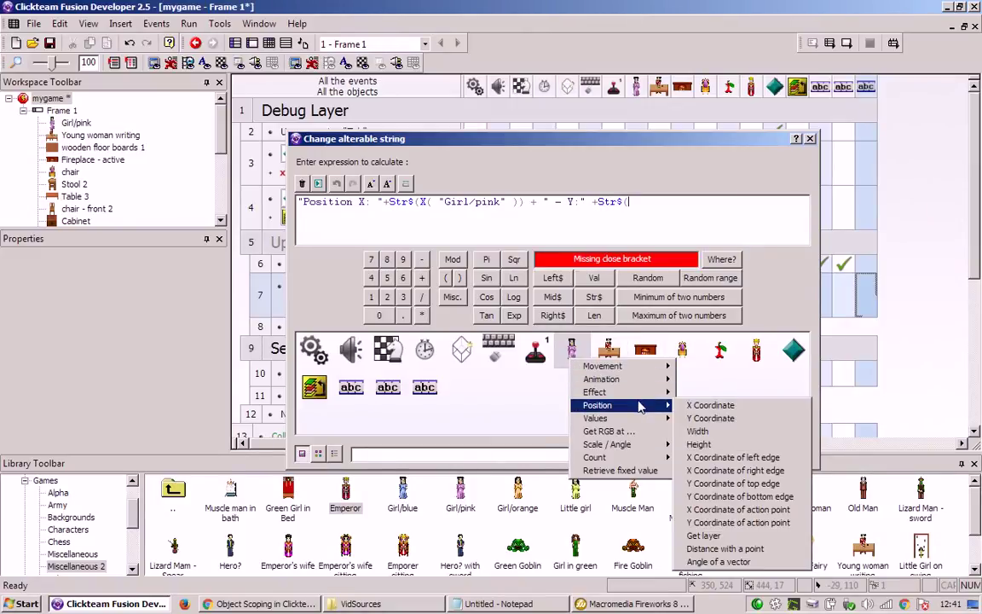
pyautogui.click(709, 418)
pyautogui.write(')')
pyautogui.press('Return')
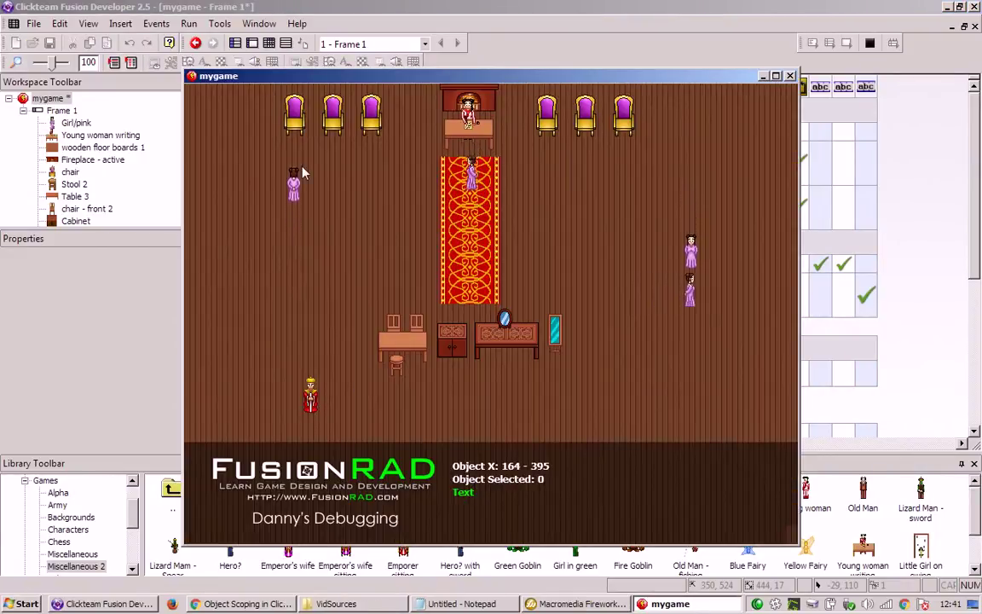
# Step: Run the frame, select several of the moving girls to check the green Girl Position read-out, and close the game
pyautogui.click(302, 175)
pyautogui.click(690, 304)
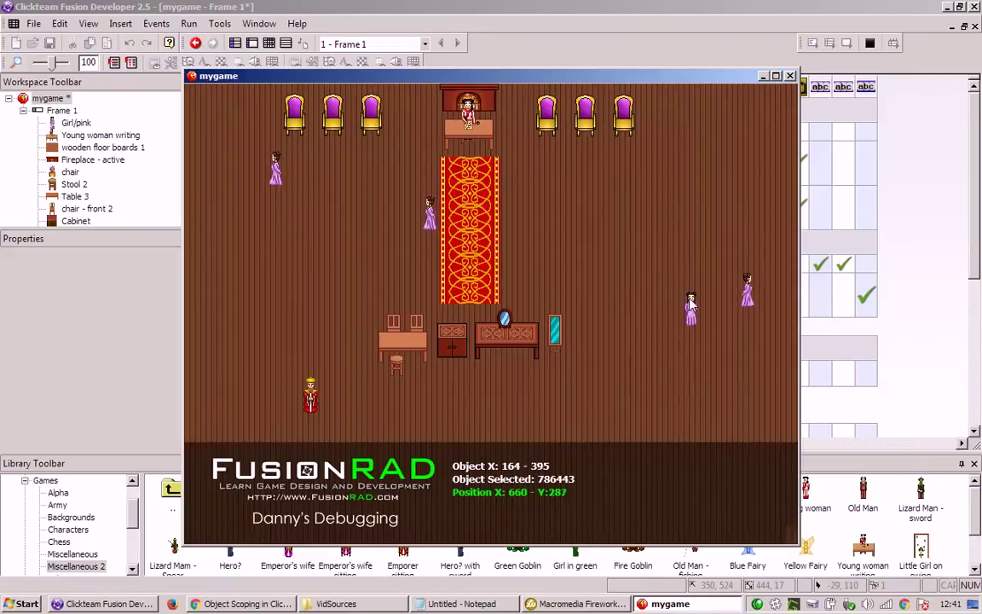
pyautogui.click(690, 335)
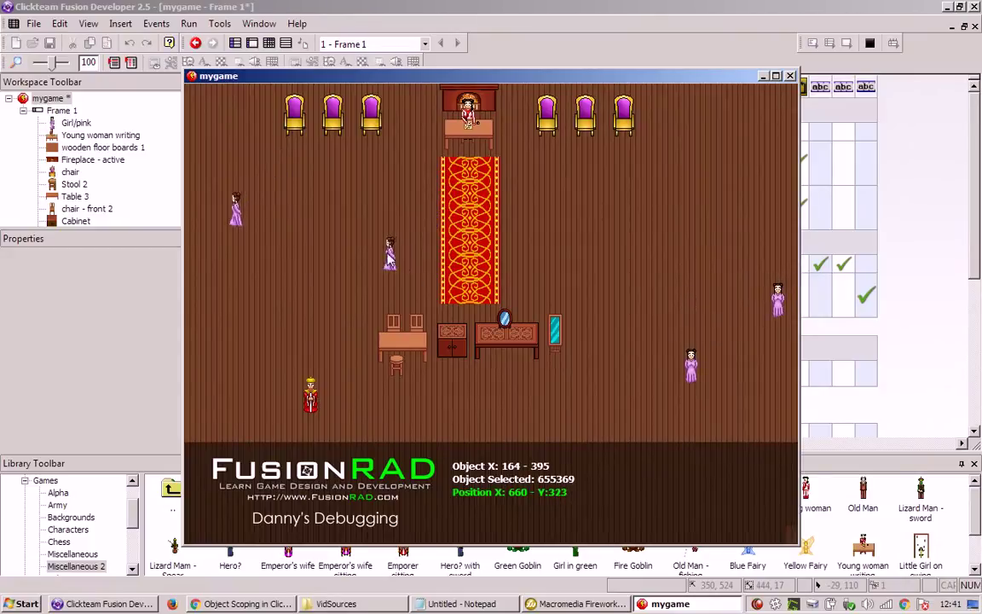
pyautogui.click(372, 274)
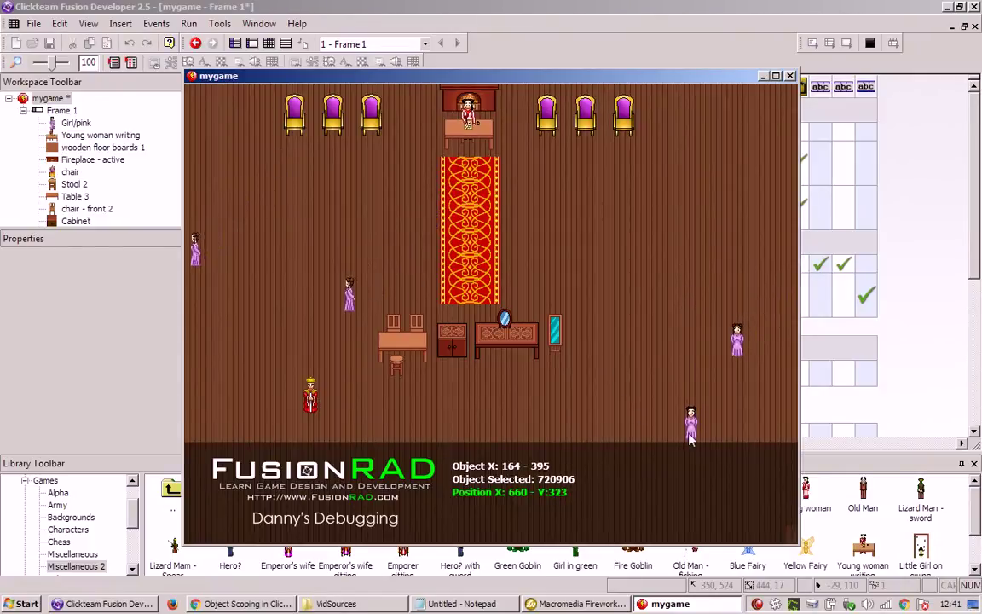
pyautogui.click(691, 430)
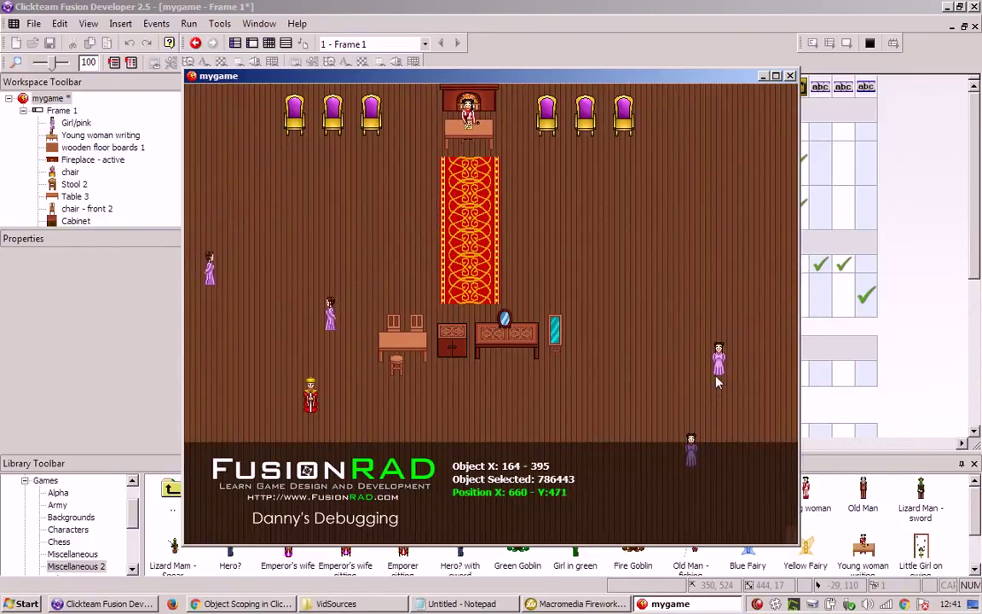
pyautogui.click(790, 76)
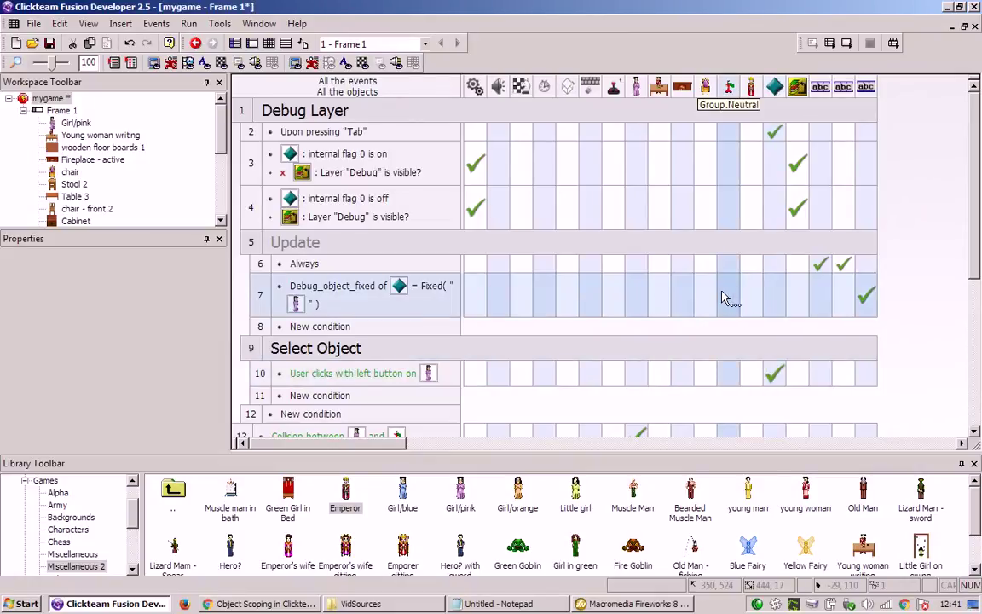
# Step: Try replacing the debug_object_fixed condition with a comparison of two general values, Fixed( "Girl/pink" ) equal to game.controller's debug_object_fixed
pyautogui.rightClick(347, 296)
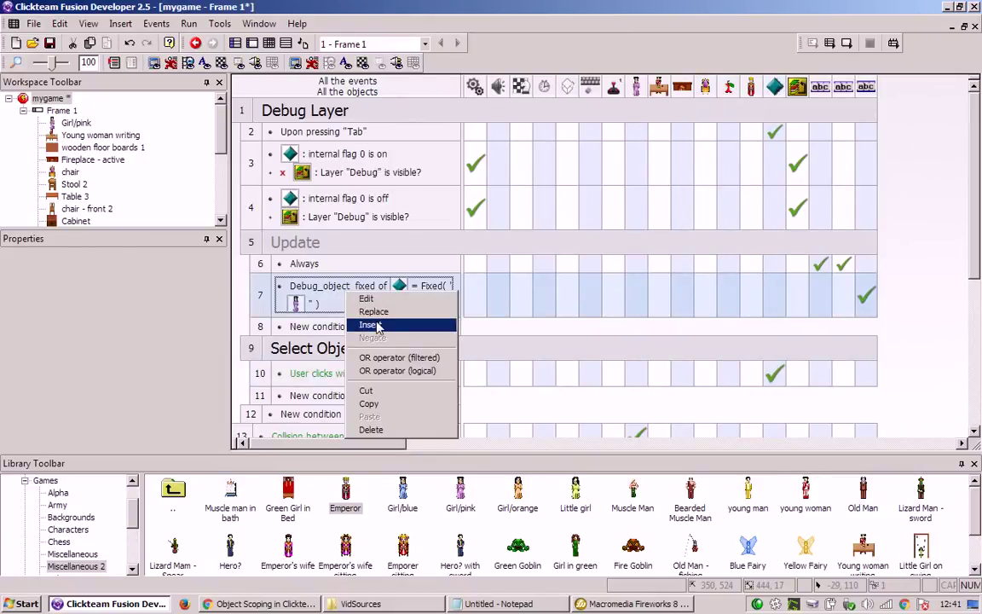
pyautogui.click(374, 312)
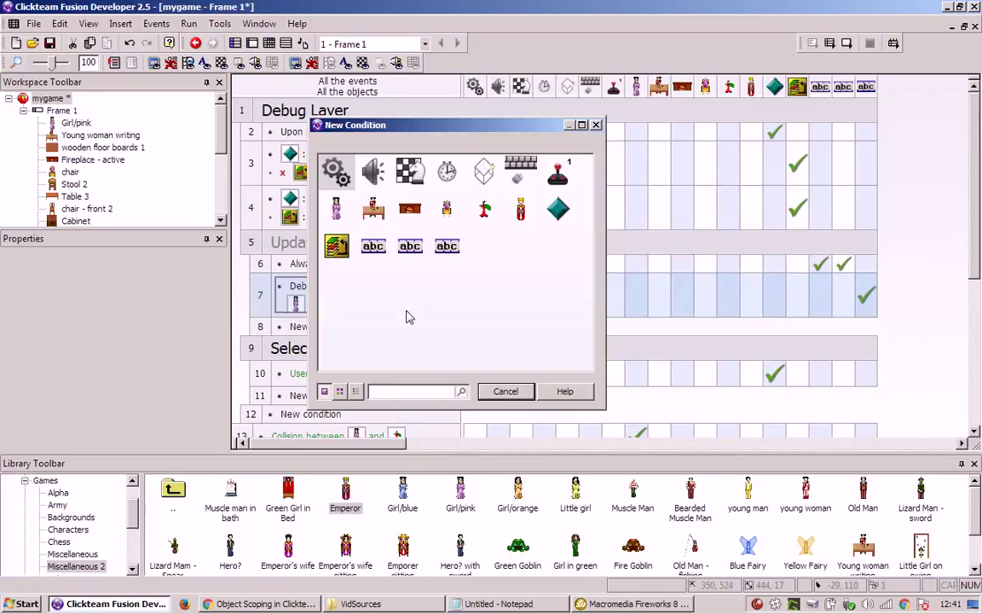
pyautogui.rightClick(333, 210)
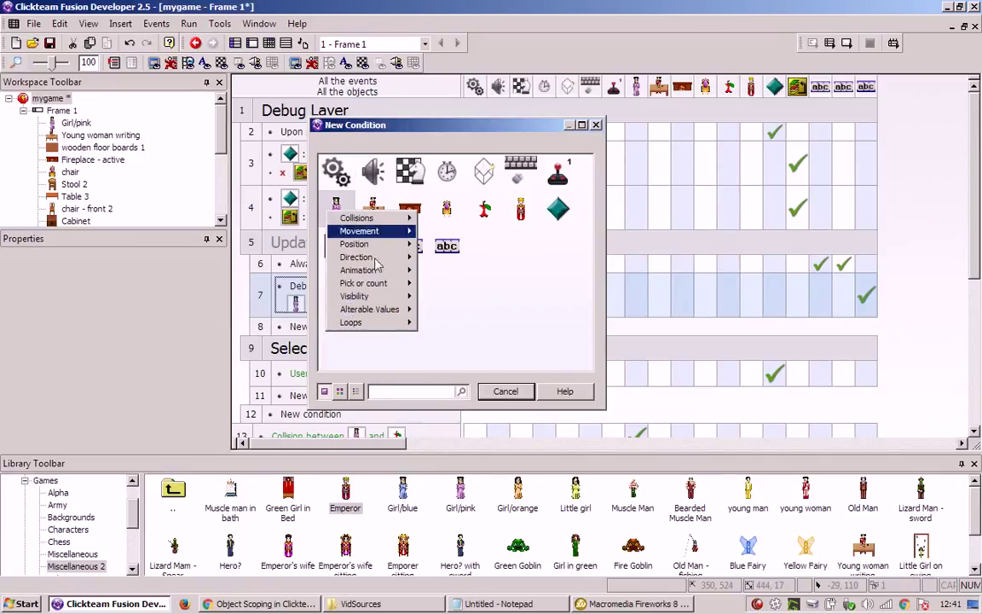
pyautogui.click(336, 175)
pyautogui.click(337, 174)
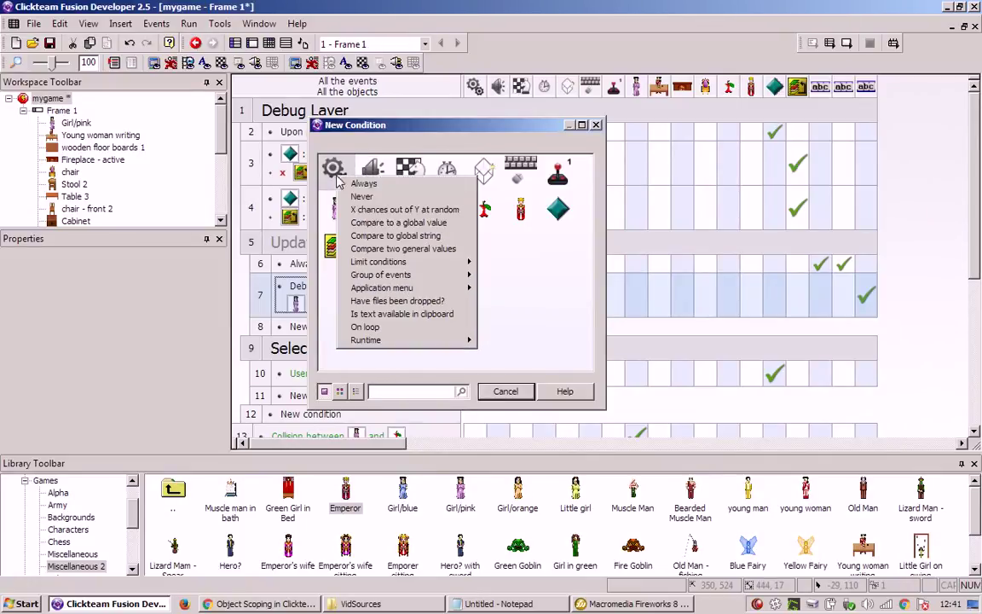
pyautogui.click(358, 246)
pyautogui.click(554, 380)
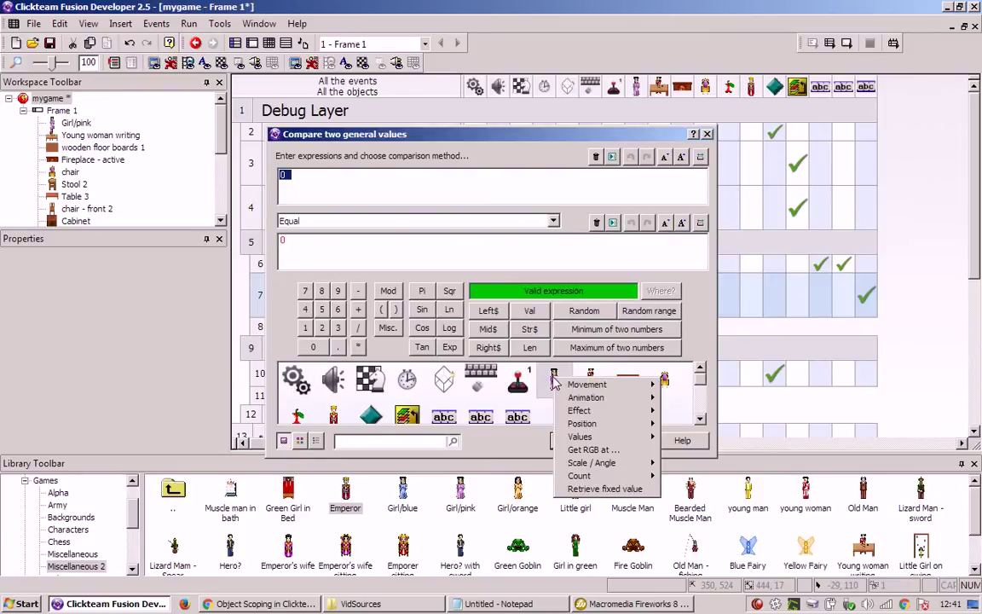
pyautogui.click(580, 484)
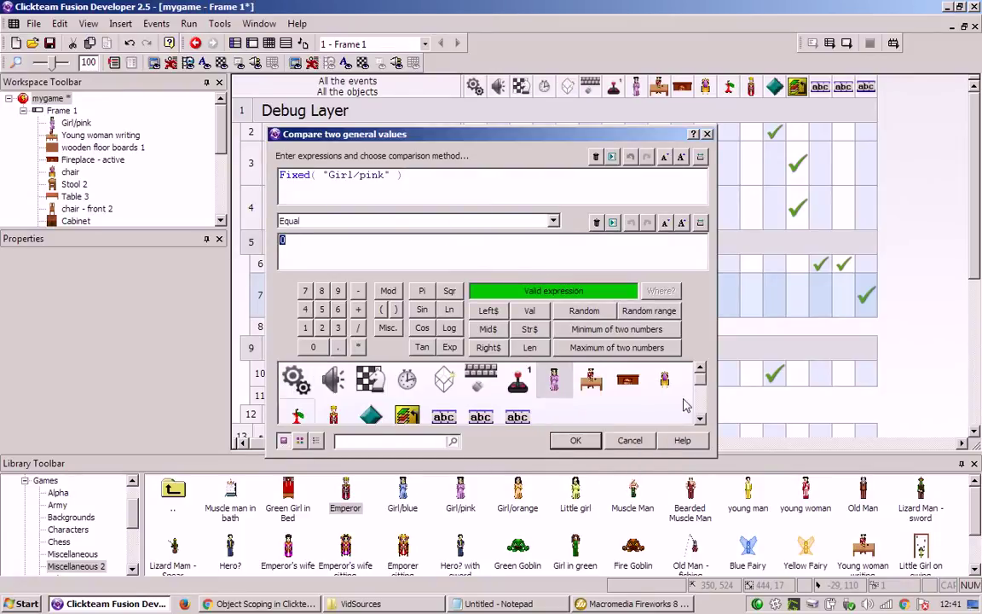
pyautogui.click(371, 416)
pyautogui.moveTo(405, 470)
pyautogui.moveTo(524, 471)
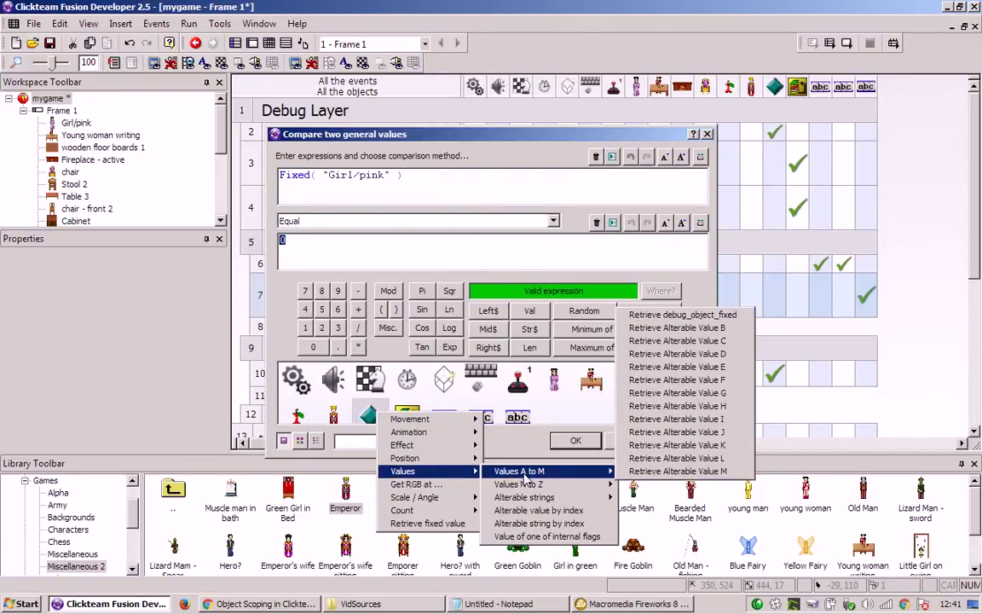
pyautogui.click(682, 314)
pyautogui.click(575, 440)
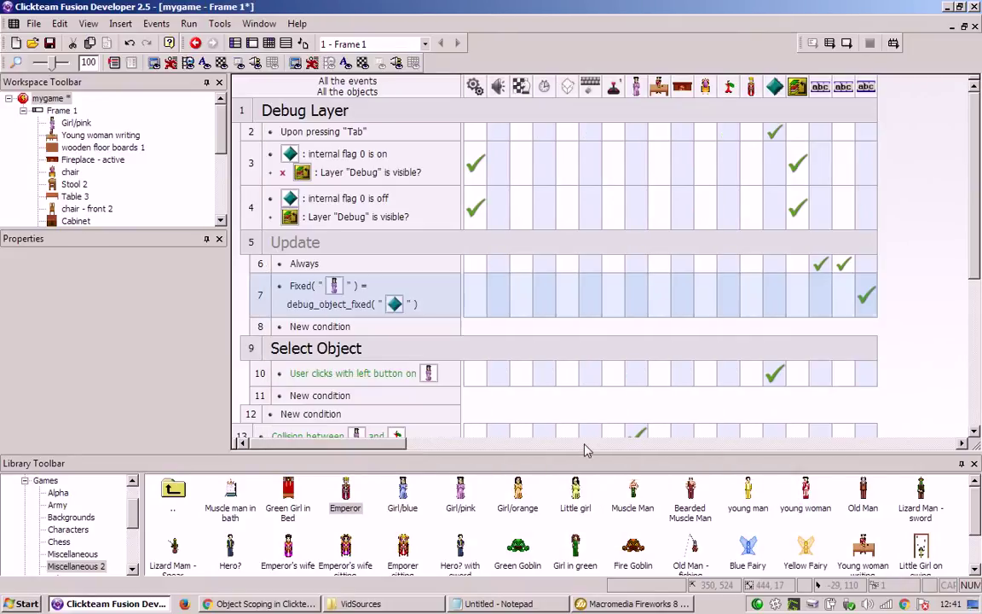
# Step: Run the frame with the debug layer shown and select different girls to test the position read-out with the replaced condition
pyautogui.press('F7')
pyautogui.press('Tab')
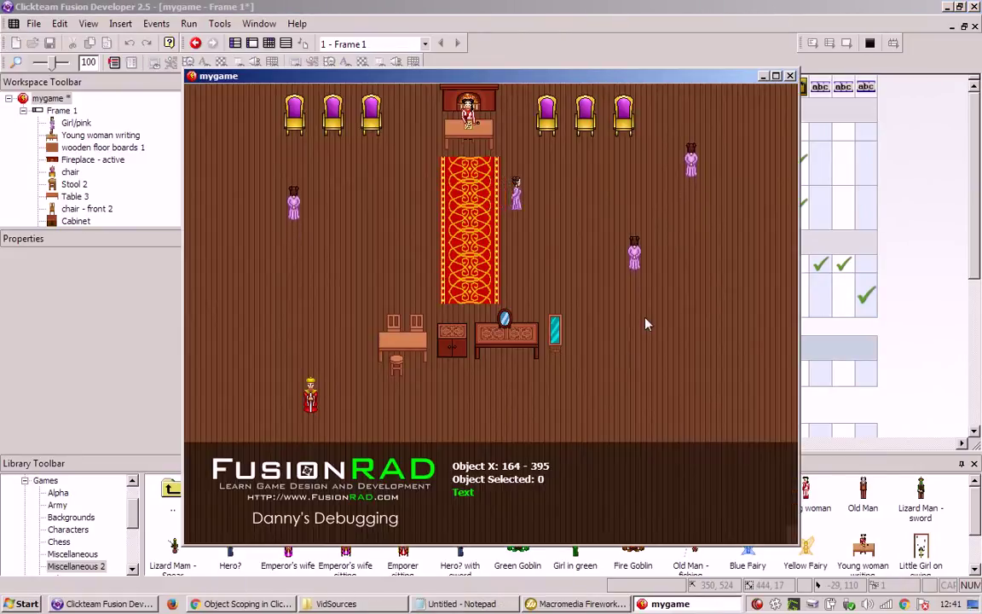
pyautogui.click(634, 239)
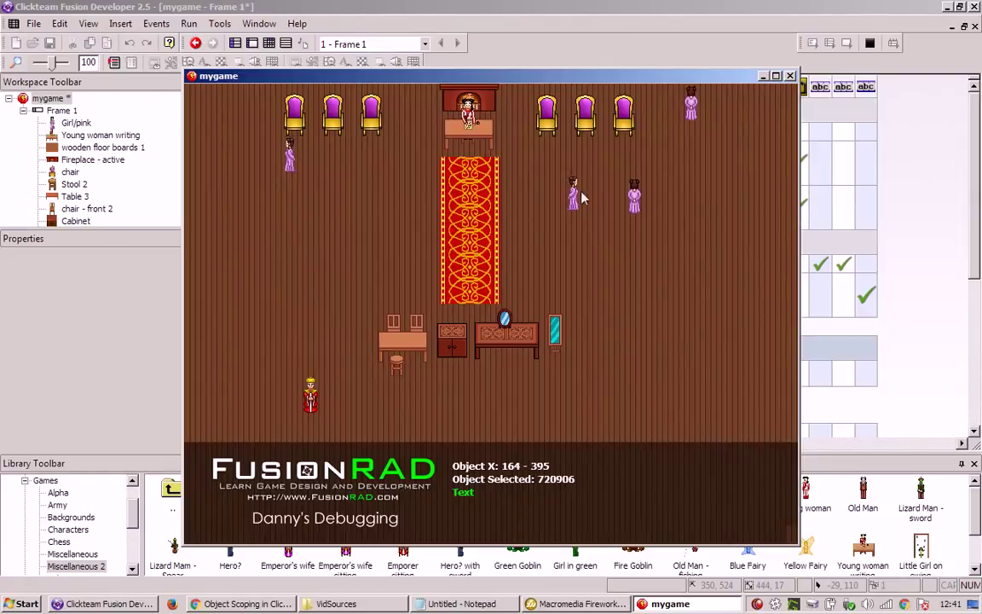
pyautogui.click(723, 141)
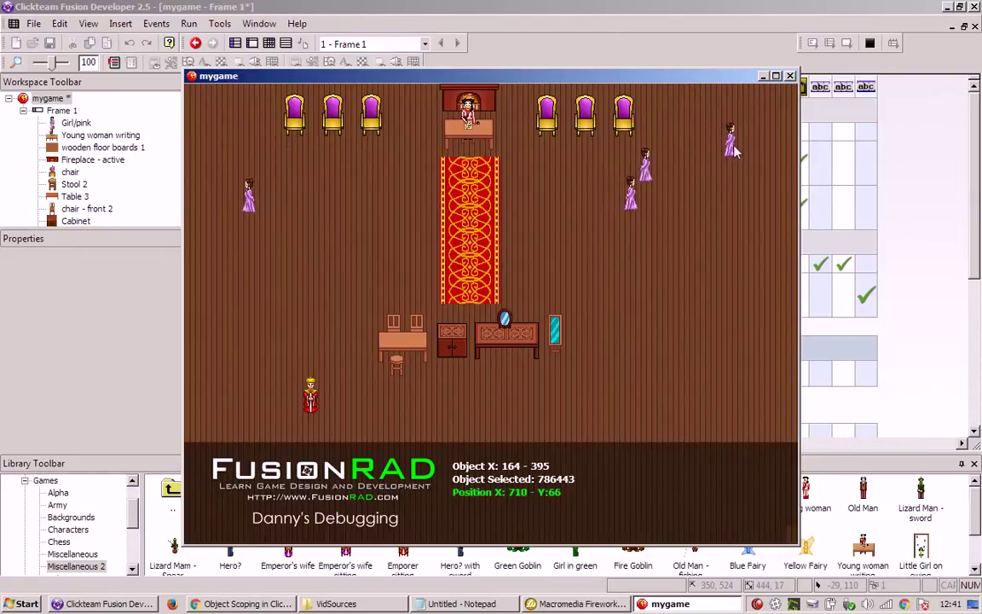
pyautogui.click(222, 237)
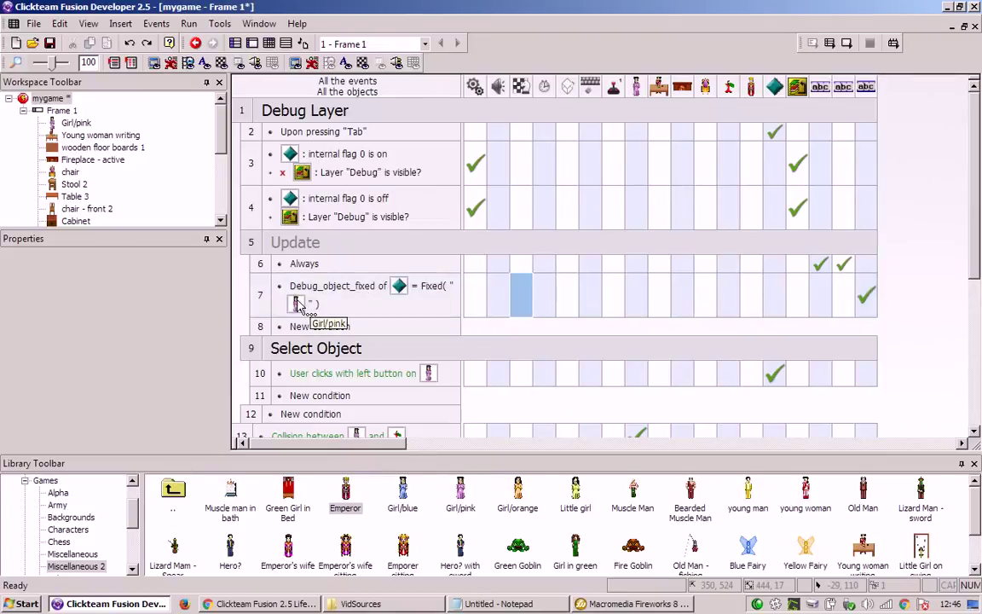
# Step: Replace the general-values condition in the Update group with Girl/pink's fixed value compared as equal to debug_object_fixed( "game.controller" )
pyautogui.rightClick(360, 290)
pyautogui.click(388, 307)
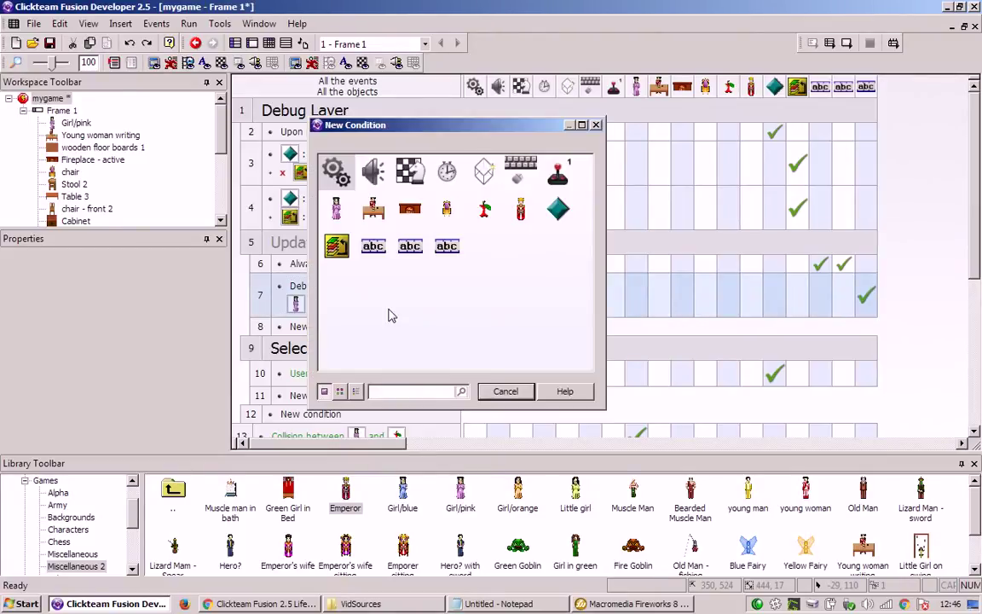
pyautogui.click(337, 210)
pyautogui.moveTo(416, 317)
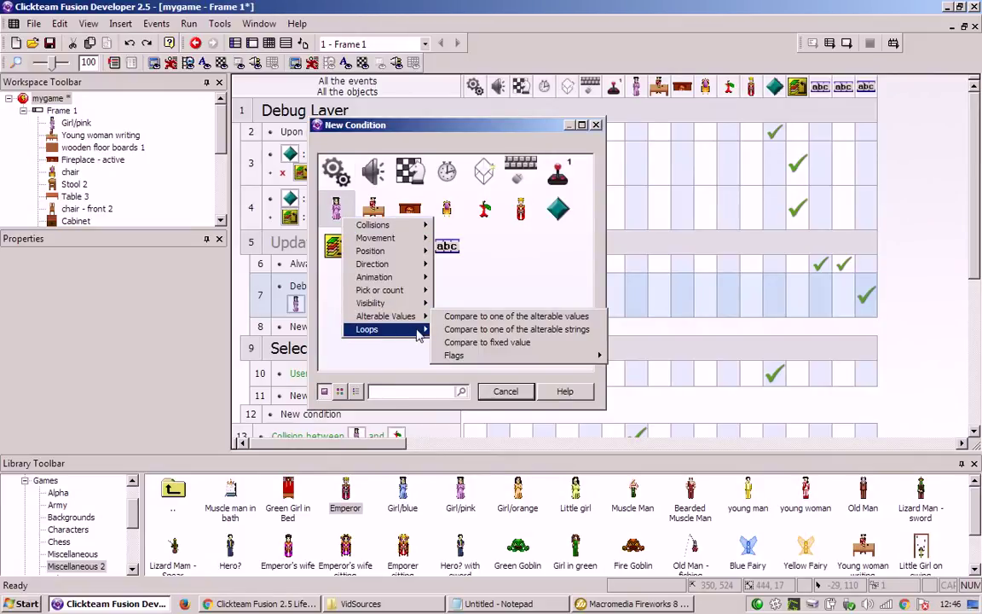
pyautogui.click(484, 343)
pyautogui.click(431, 395)
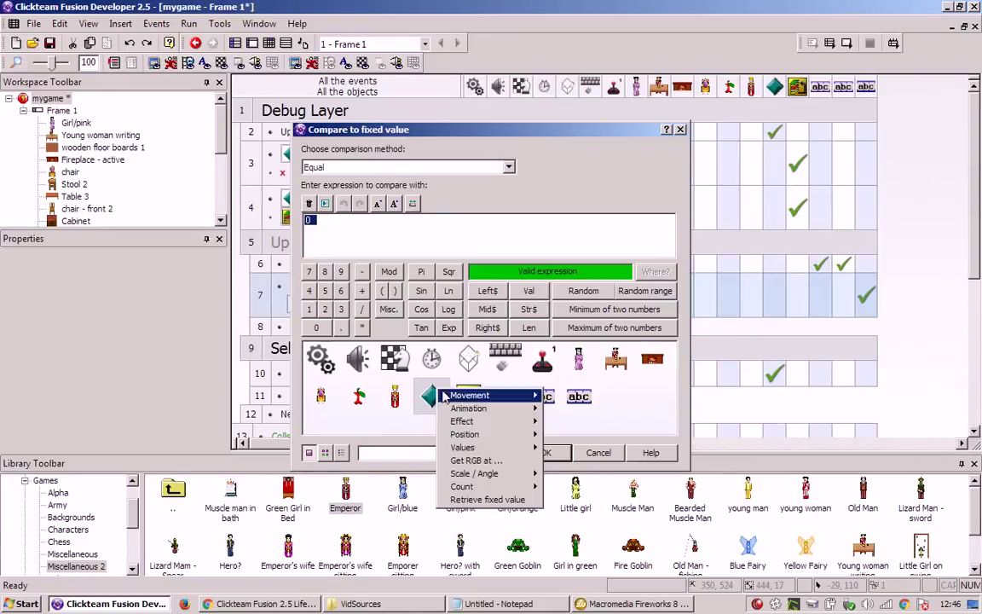
pyautogui.moveTo(478, 446)
pyautogui.moveTo(588, 447)
pyautogui.click(720, 452)
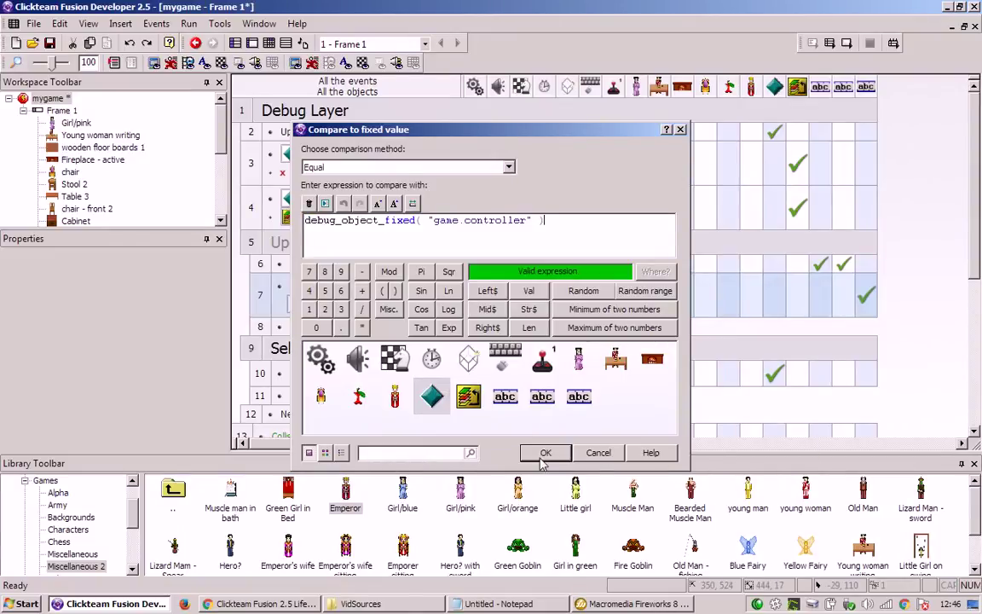
pyautogui.click(565, 452)
# Step: Run the frame, select several moving girls while moving the Emperor to check the debug position read-outs, and close the game
pyautogui.click(188, 23)
pyautogui.click(218, 57)
pyautogui.press('d')
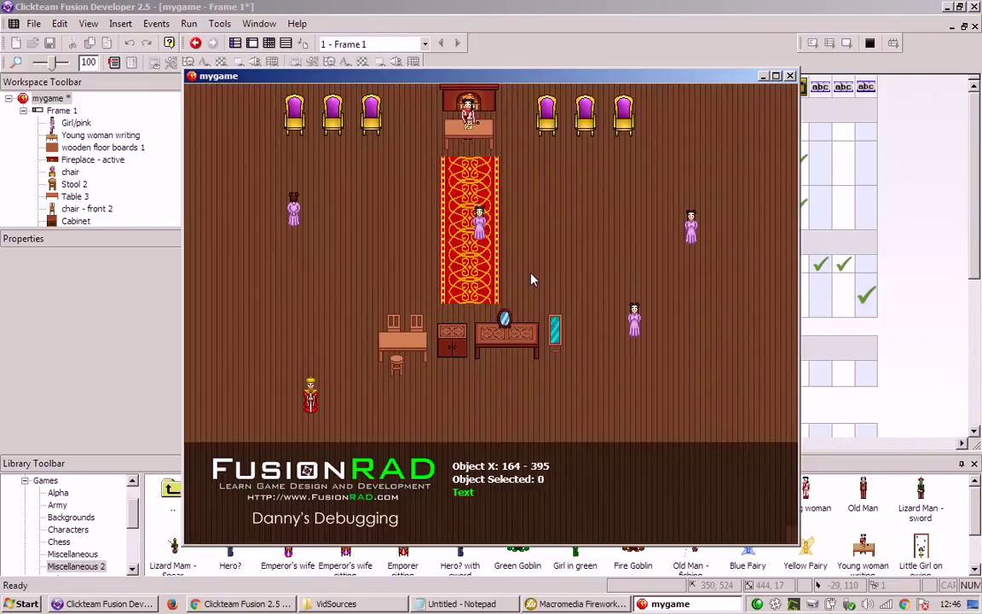
pyautogui.click(636, 339)
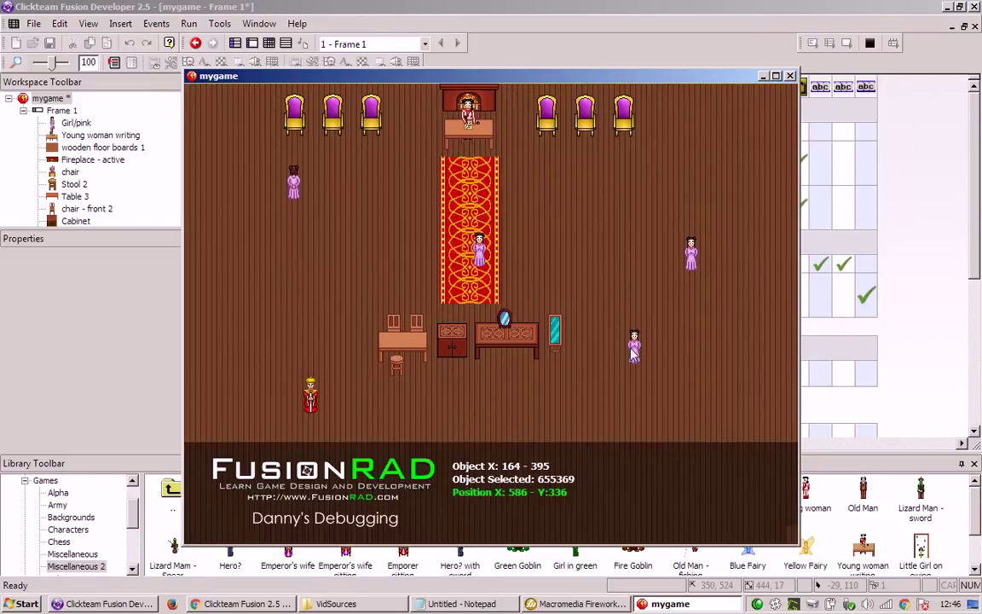
pyautogui.click(692, 303)
pyautogui.click(494, 294)
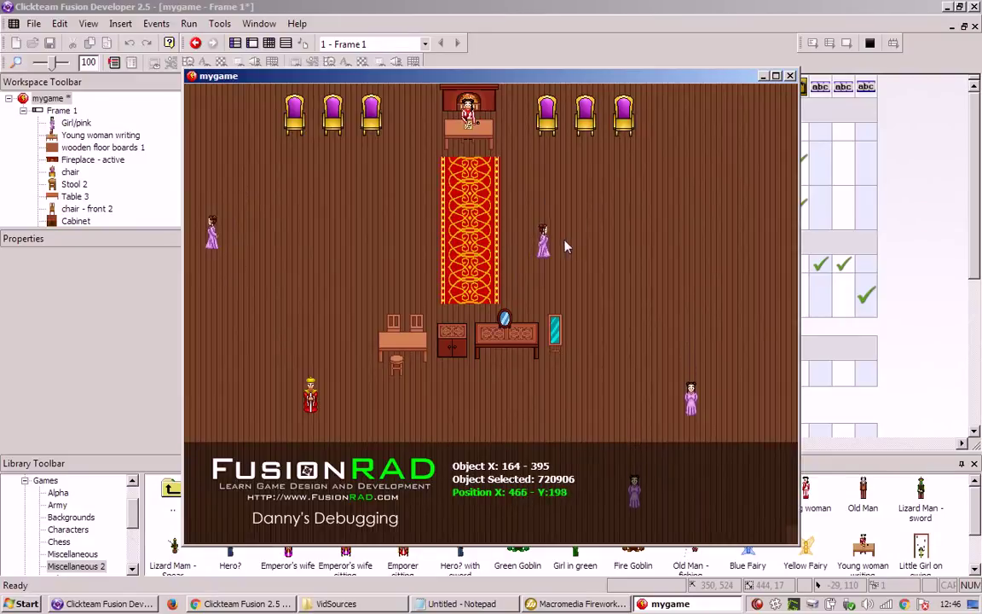
pyautogui.click(690, 435)
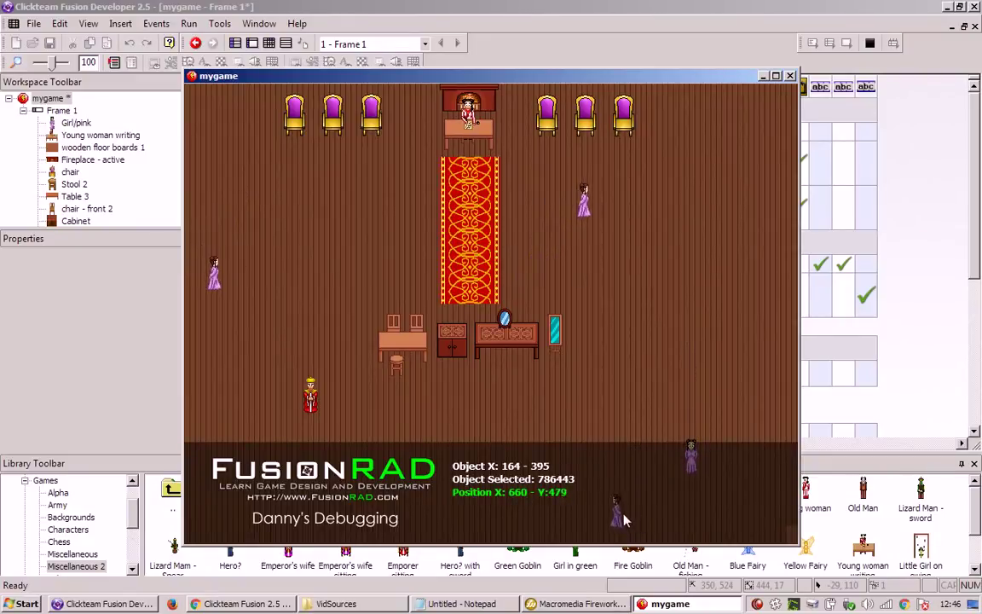
pyautogui.click(623, 166)
pyautogui.click(269, 325)
pyautogui.click(537, 433)
pyautogui.click(746, 474)
pyautogui.click(697, 220)
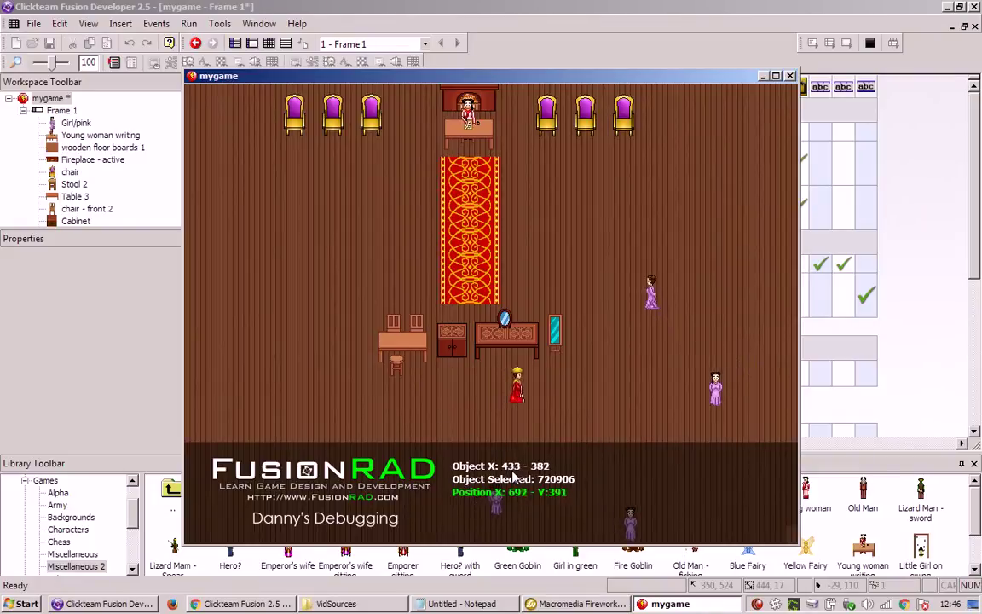
pyautogui.click(620, 269)
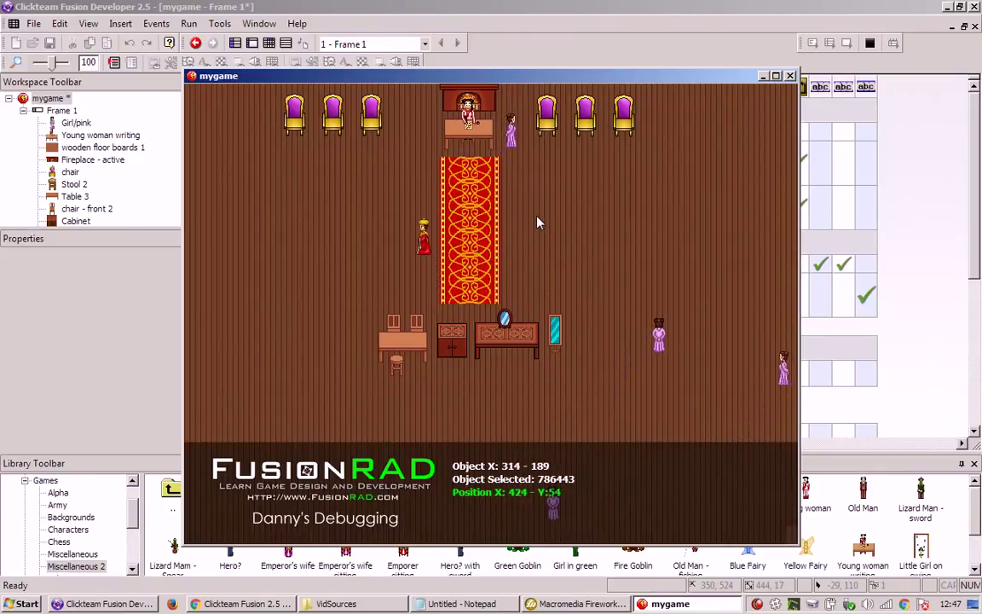
pyautogui.click(790, 77)
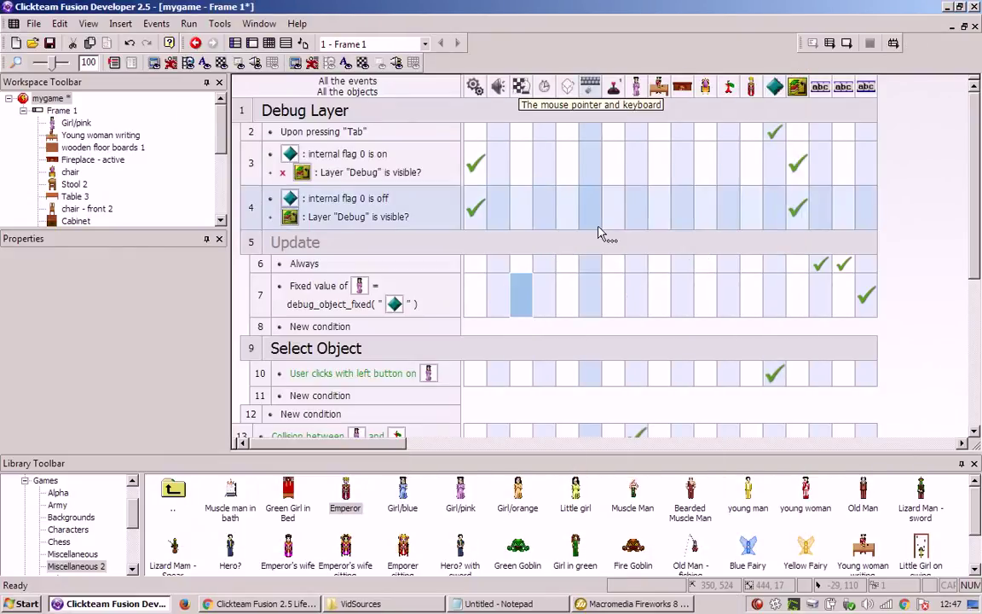
# Step: Collapse the Update, Select Object and Debug Layer event groups
pyautogui.click(430, 247)
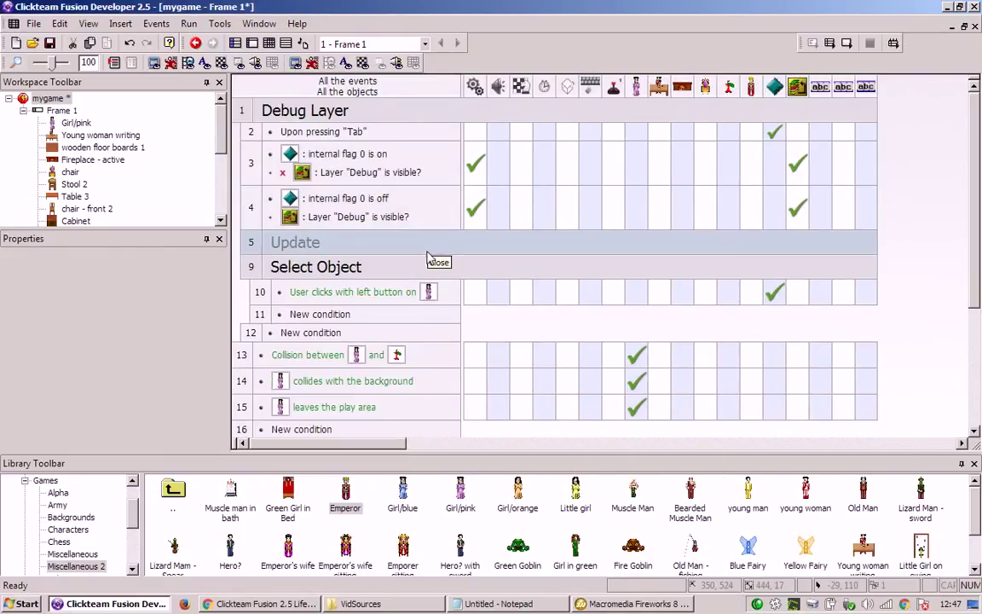
pyautogui.doubleClick(418, 267)
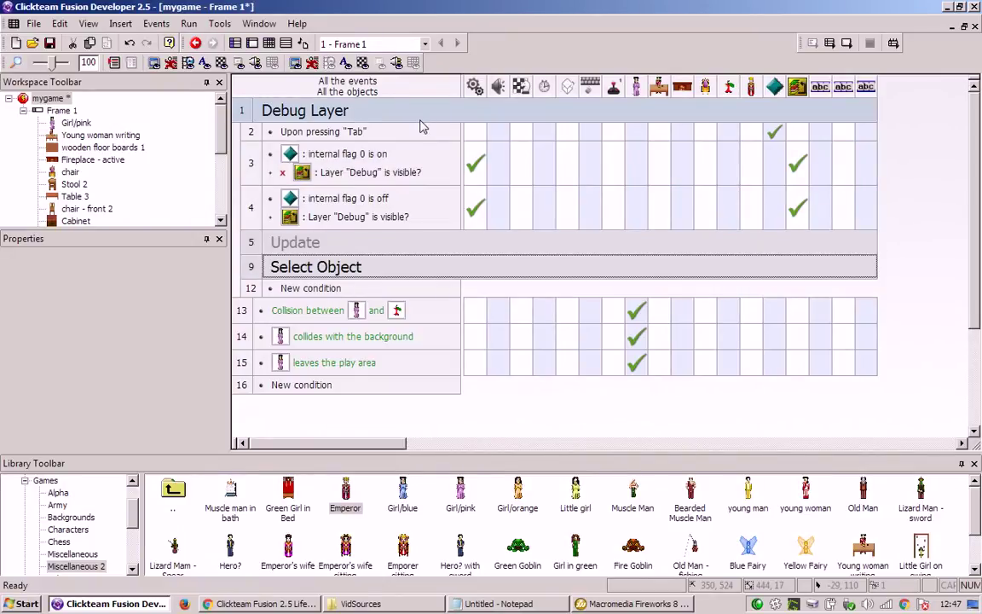
pyautogui.doubleClick(420, 118)
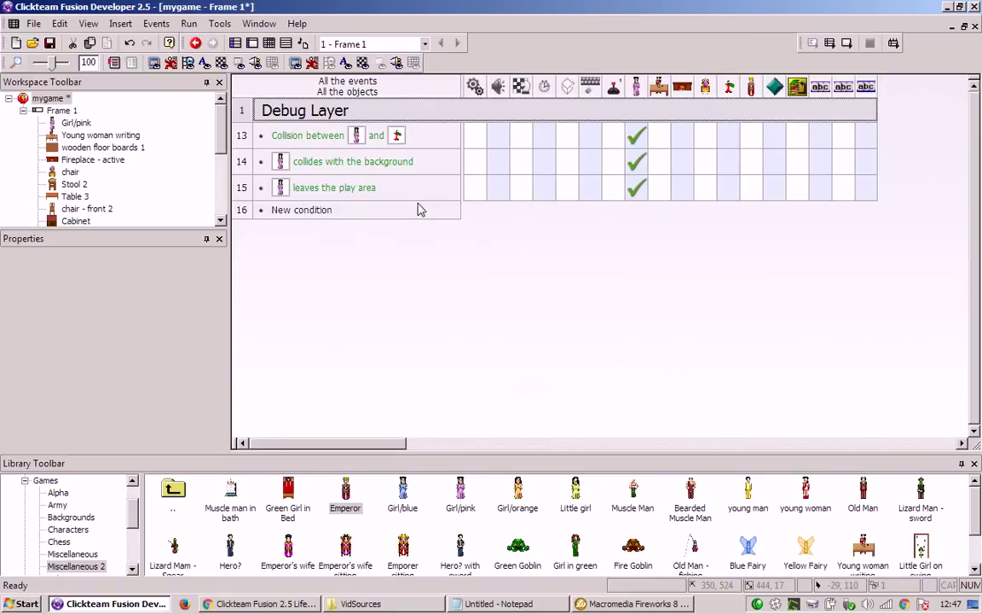
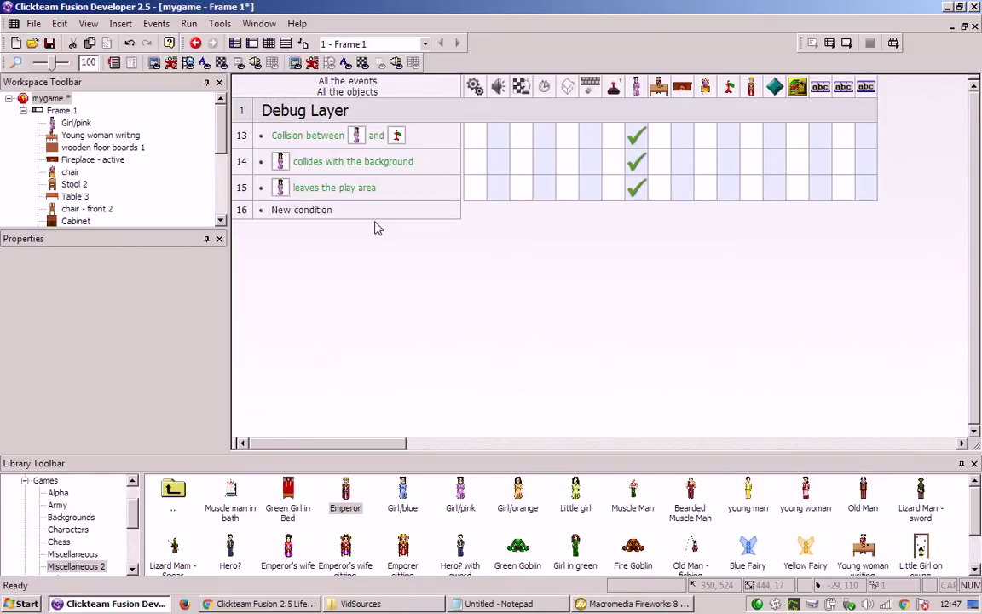
# Step: Inspect the Emperor's runtime options in the frame layout
pyautogui.click(252, 43)
pyautogui.scroll(5, 608, 275)
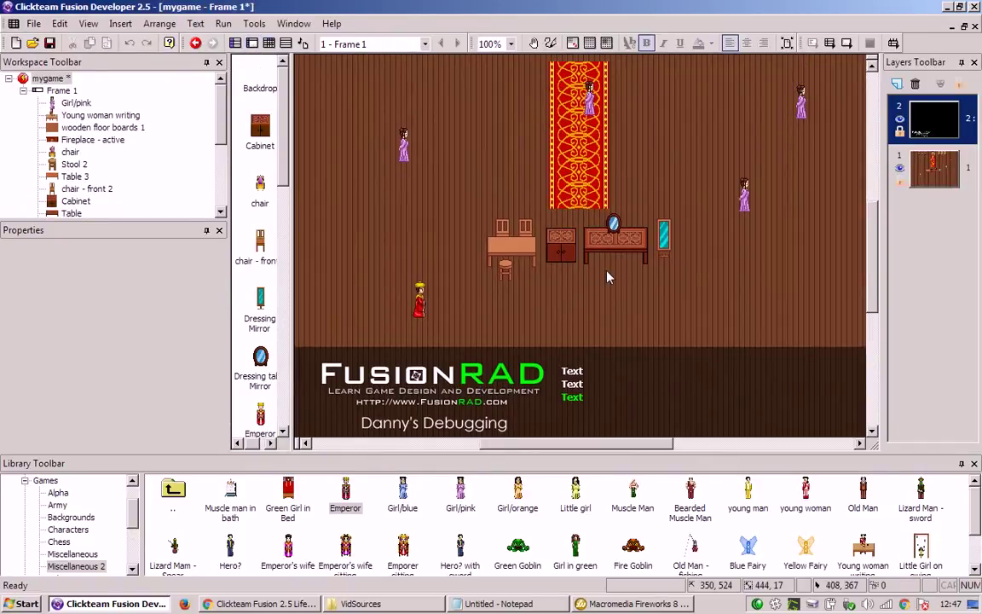
pyautogui.scroll(-3, 608, 275)
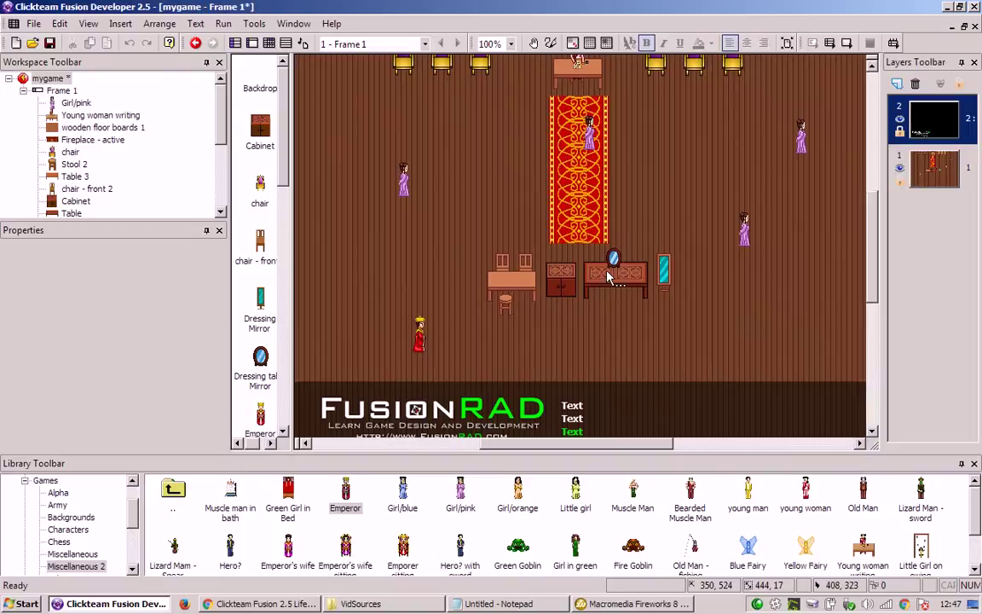
pyautogui.click(419, 334)
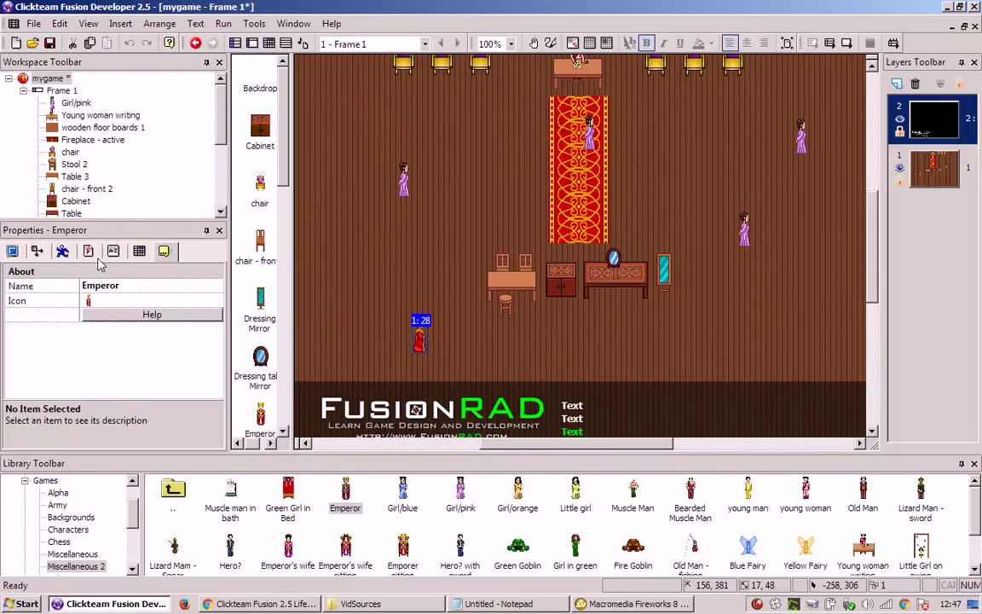
pyautogui.click(89, 250)
pyautogui.click(387, 339)
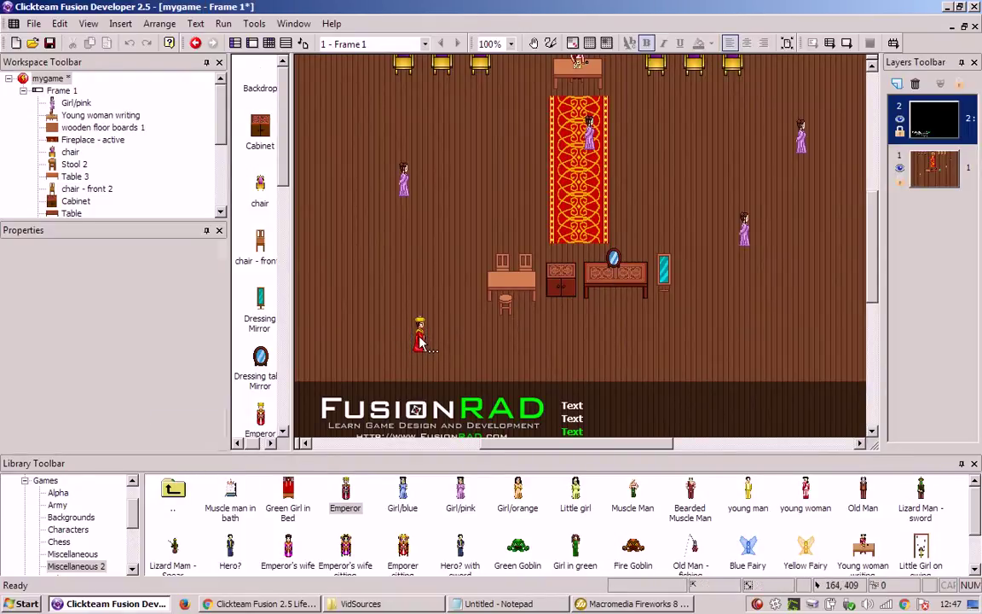
pyautogui.click(419, 340)
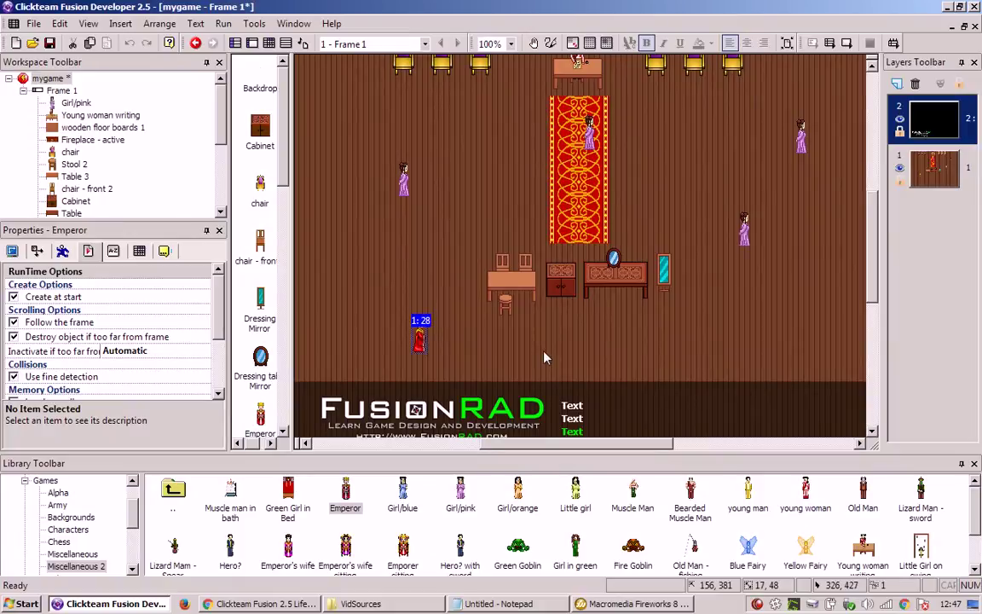
pyautogui.click(544, 352)
pyautogui.click(422, 336)
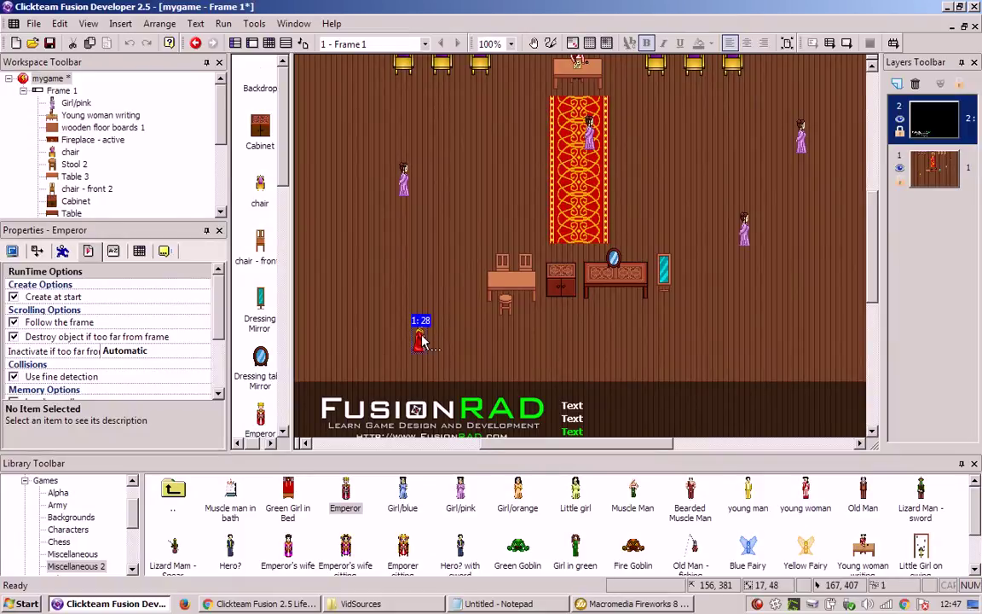
pyautogui.click(426, 224)
# Step: Add a new event below the existing girl events with a collision condition between the Emperor and Girl/pink
pyautogui.click(268, 44)
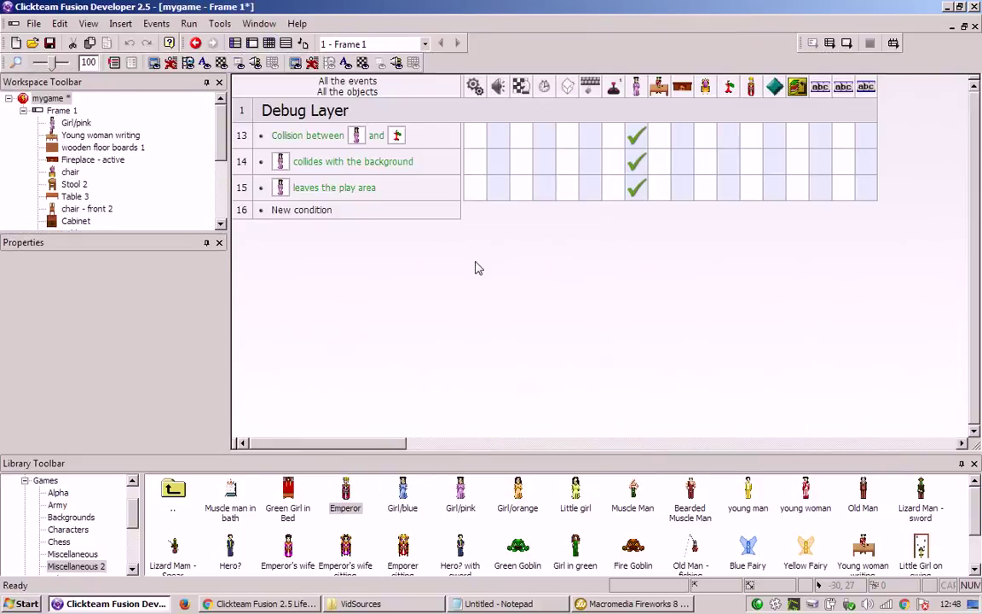
pyautogui.click(341, 213)
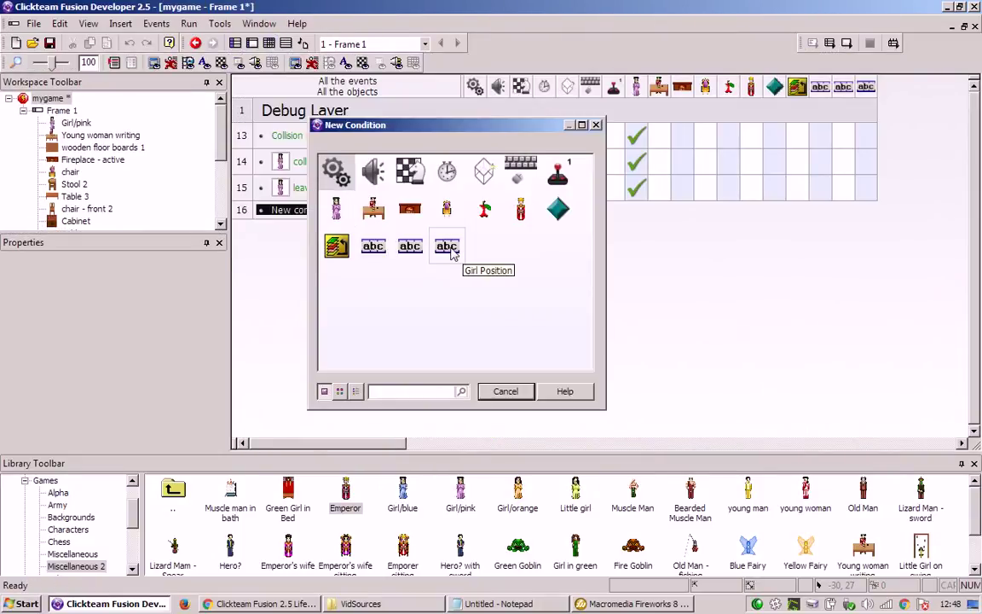
pyautogui.rightClick(524, 220)
pyautogui.moveTo(562, 221)
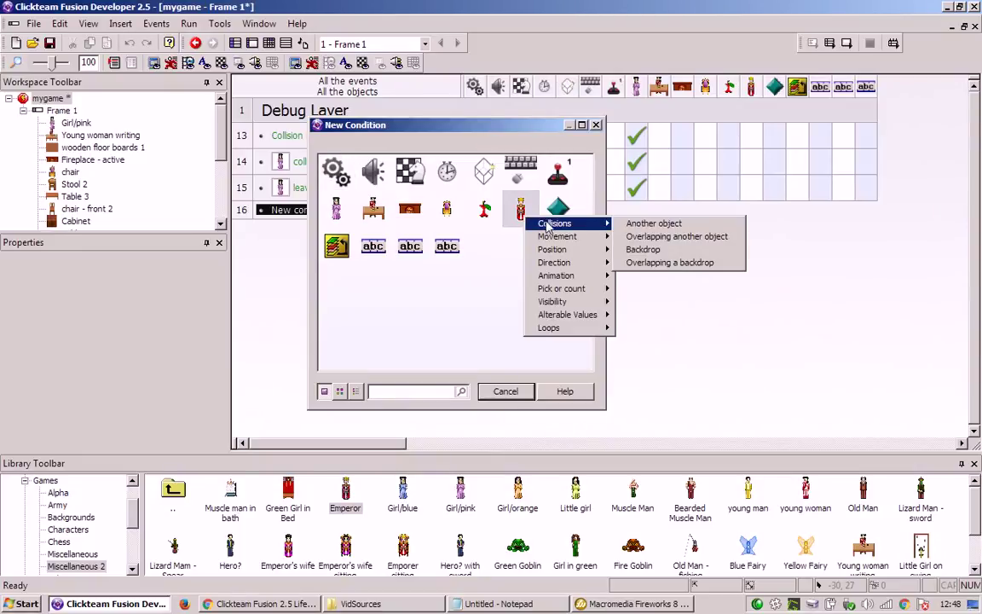
pyautogui.click(639, 222)
pyautogui.doubleClick(345, 170)
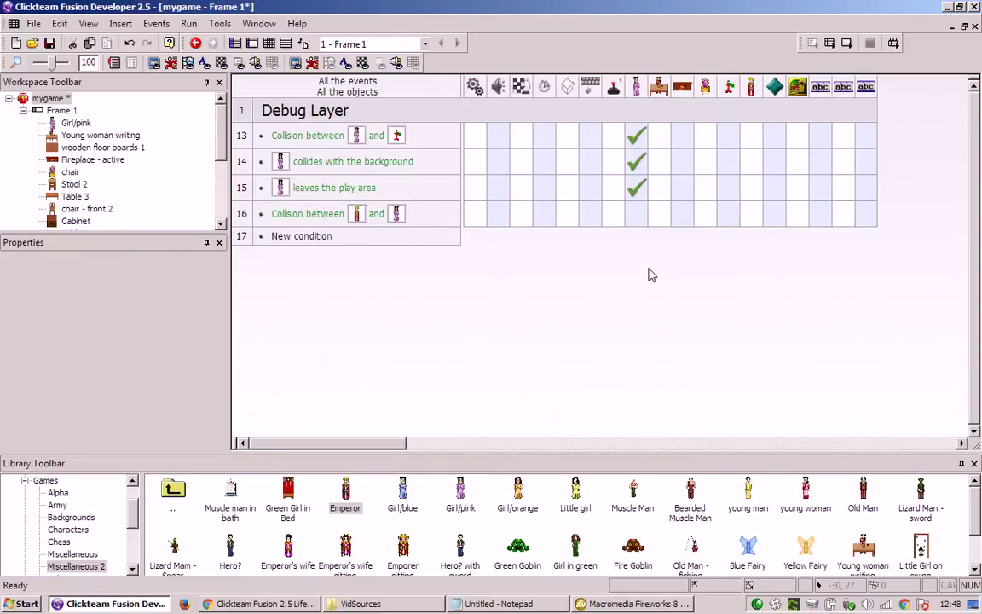
# Step: Add an action on the Emperor to the Emperor and Girl/pink collision event
pyautogui.click(754, 218)
pyautogui.click(673, 189)
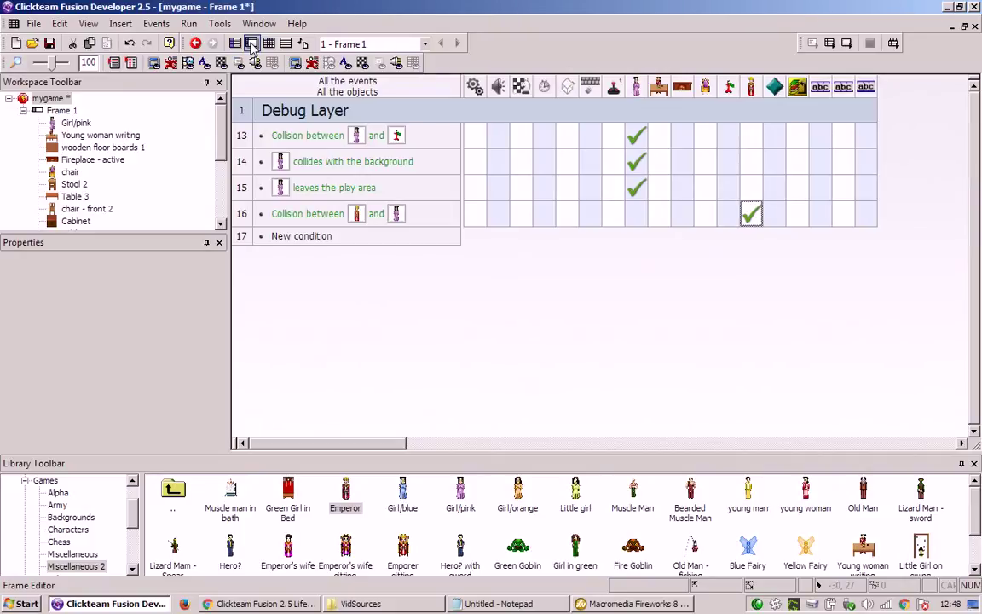
pyautogui.rightClick(326, 219)
pyautogui.click(288, 284)
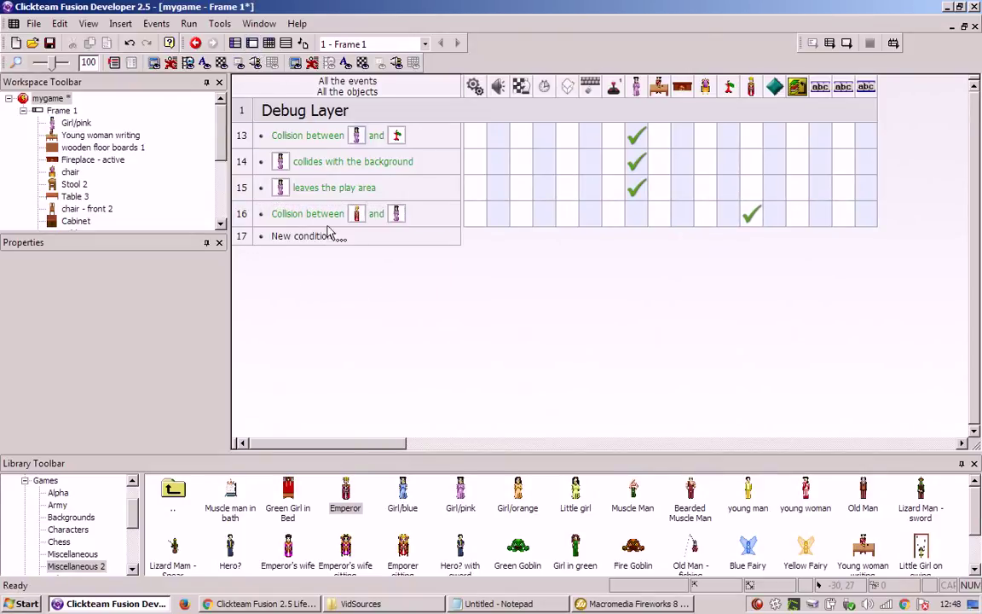
# Step: Create an alterable value named collided on the Emperor
pyautogui.click(234, 42)
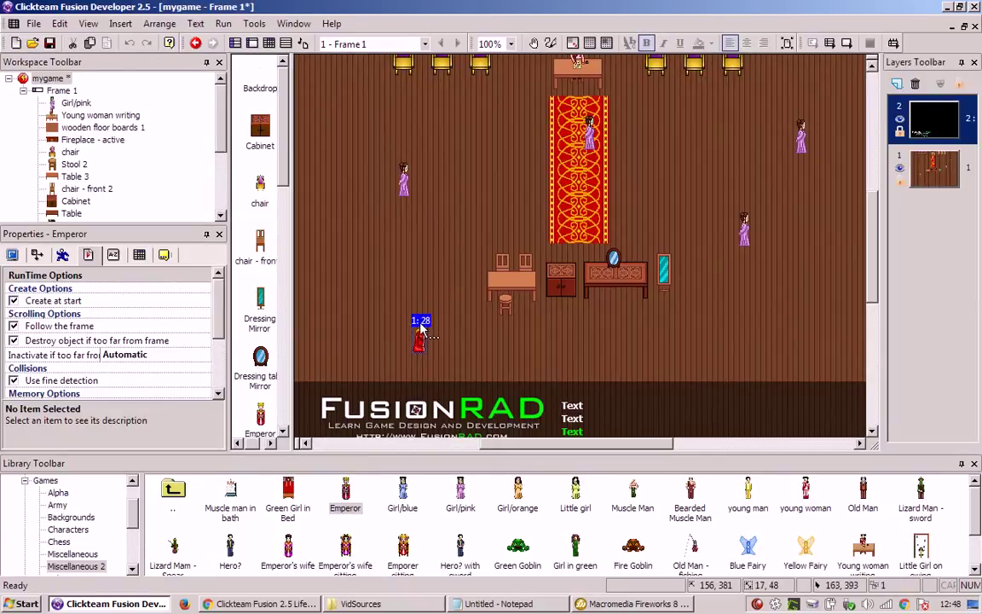
pyautogui.click(113, 254)
pyautogui.click(128, 298)
pyautogui.click(76, 300)
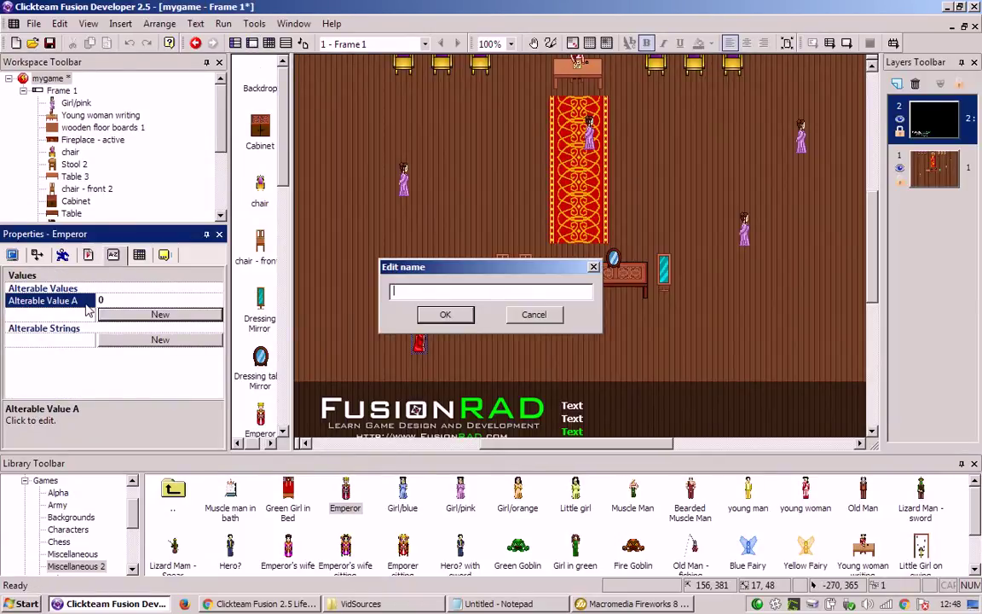
pyautogui.write('collided')
pyautogui.press('Return')
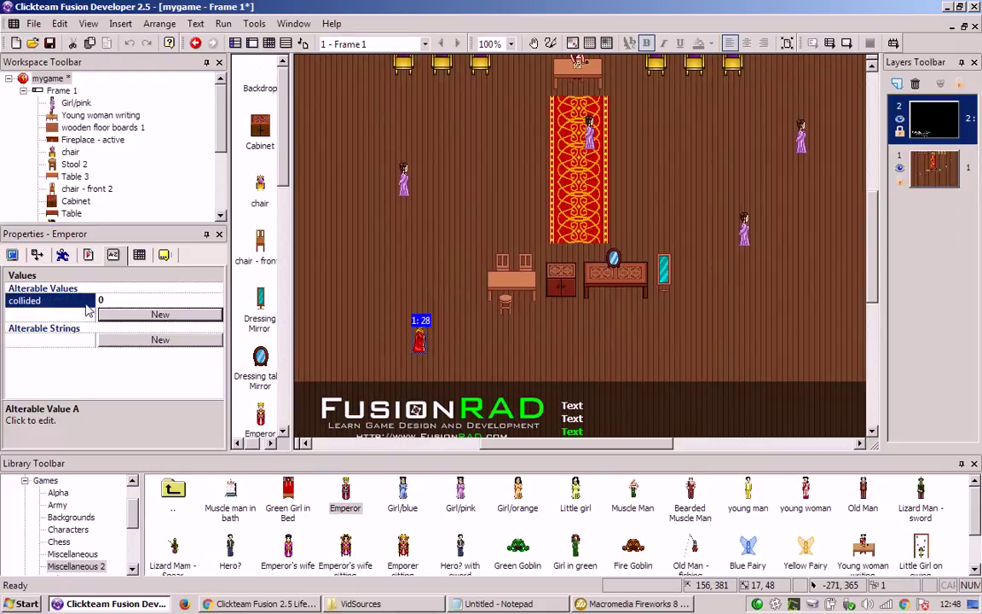
# Step: Create a second alterable value named cooldown on the Emperor
pyautogui.click(103, 314)
pyautogui.click(76, 316)
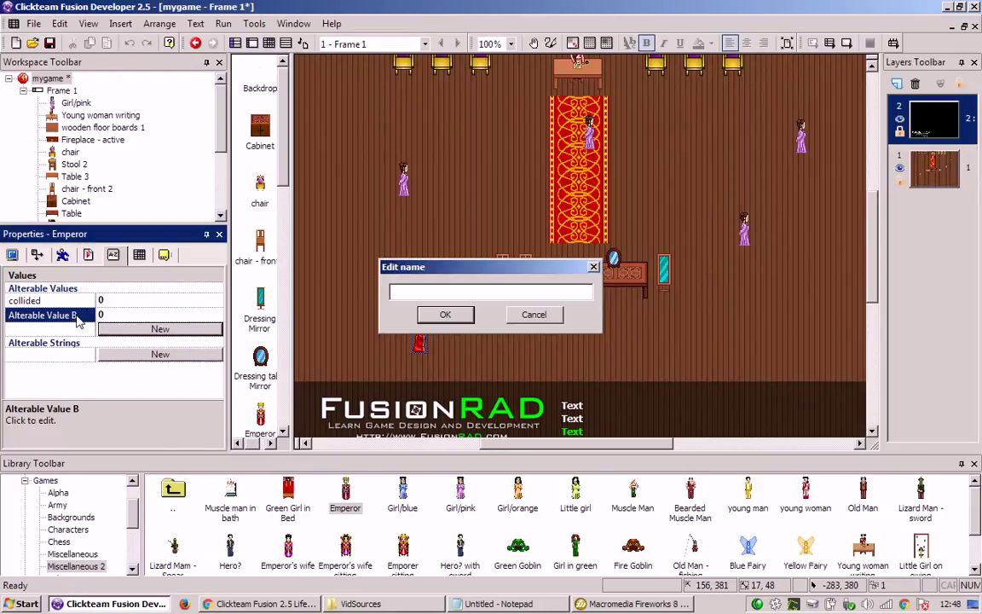
pyautogui.write('cooldown')
pyautogui.press('Return')
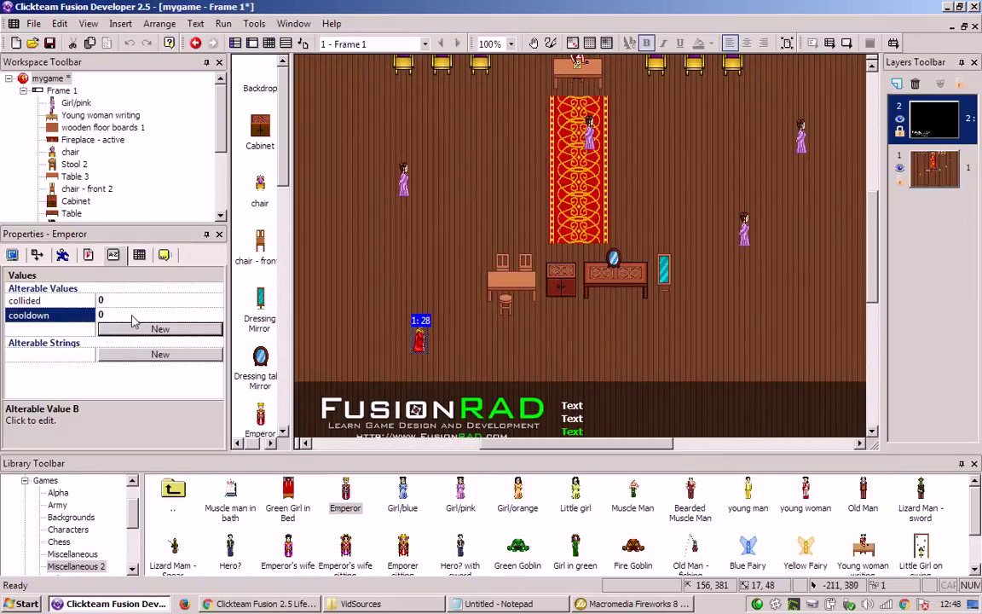
# Step: In the Emperor and Girl/pink collision event, add an Emperor action setting collided to 1
pyautogui.click(252, 42)
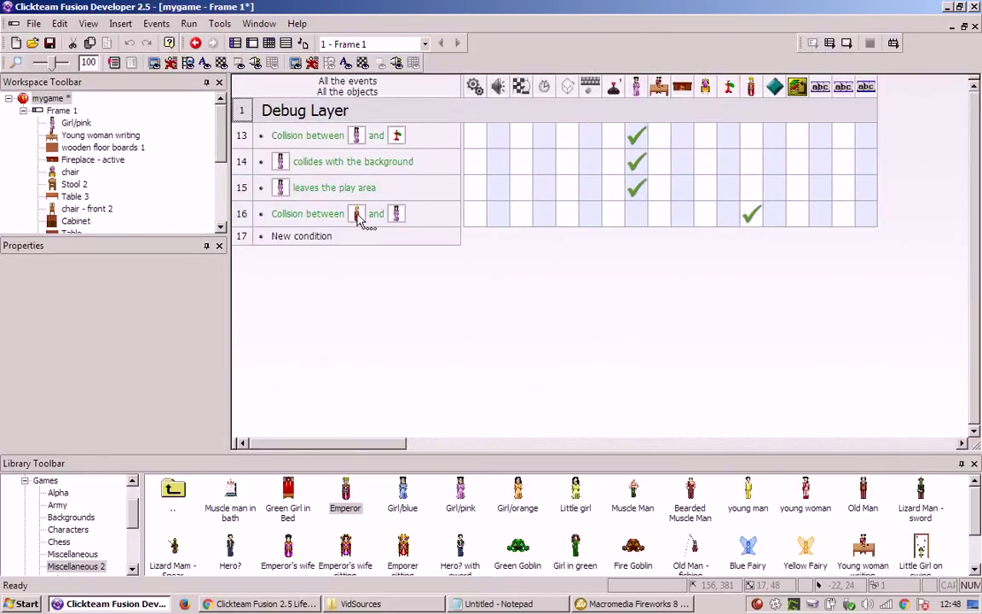
pyautogui.rightClick(750, 215)
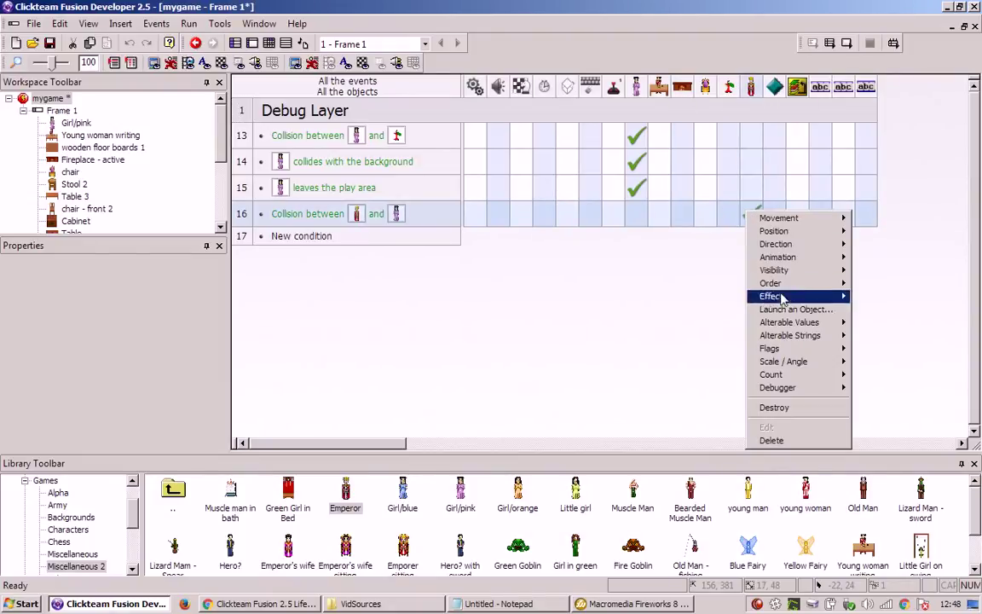
pyautogui.click(877, 318)
pyautogui.rightClick(750, 214)
pyautogui.moveTo(789, 325)
pyautogui.click(868, 324)
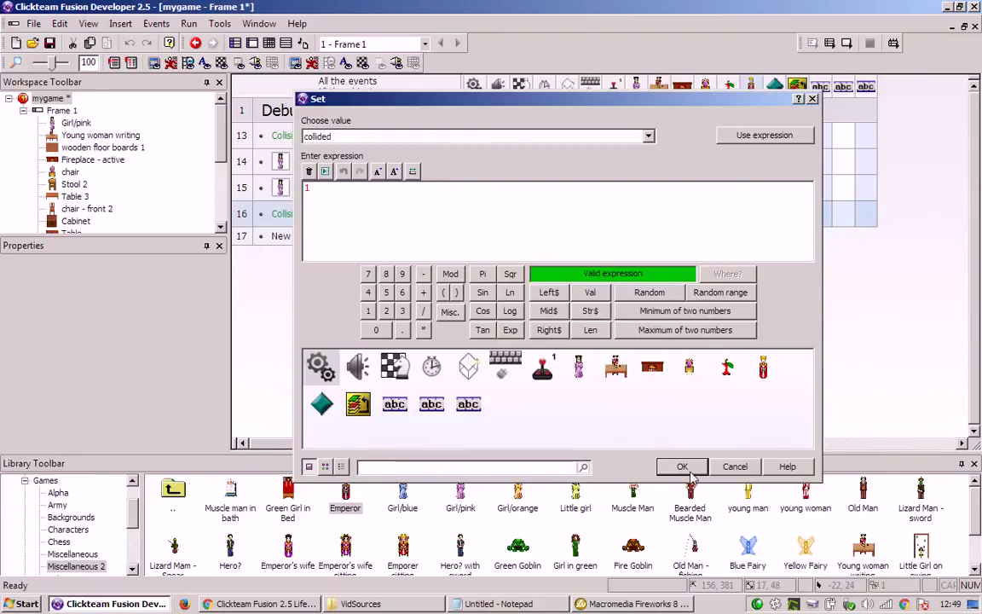
pyautogui.click(683, 467)
# Step: Add an Emperor action setting cooldown to 10 in the same Emperor and Girl/pink collision event
pyautogui.rightClick(750, 215)
pyautogui.moveTo(790, 326)
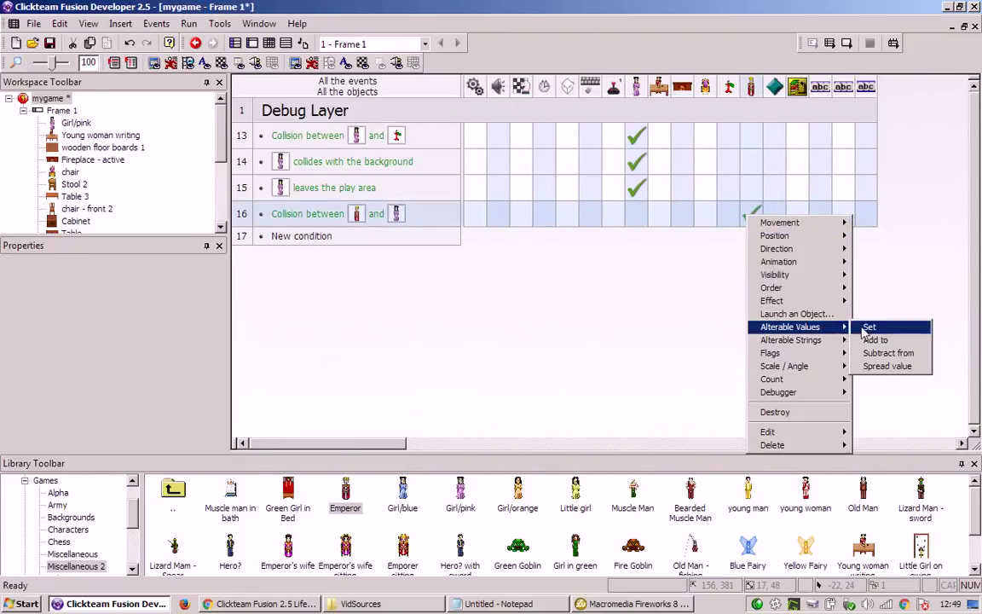
pyautogui.click(868, 327)
pyautogui.click(399, 134)
pyautogui.click(349, 154)
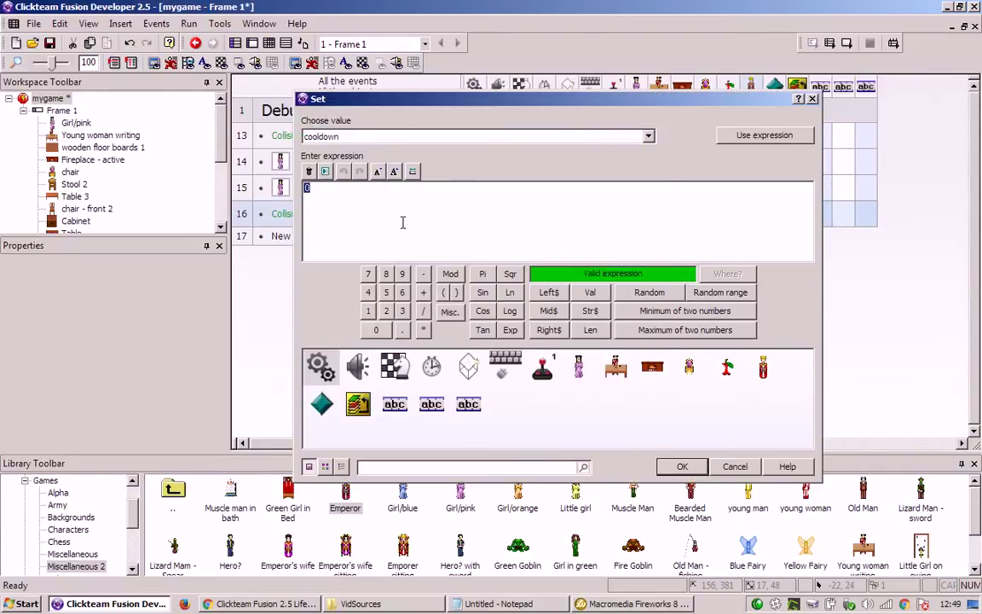
pyautogui.write('10')
pyautogui.press('Return')
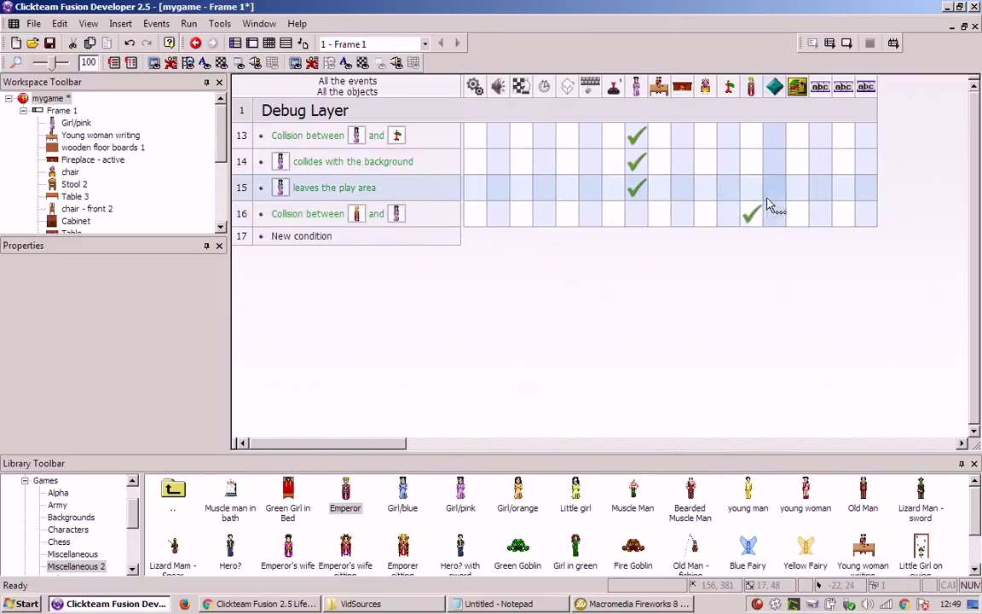
pyautogui.moveTo(753, 217)
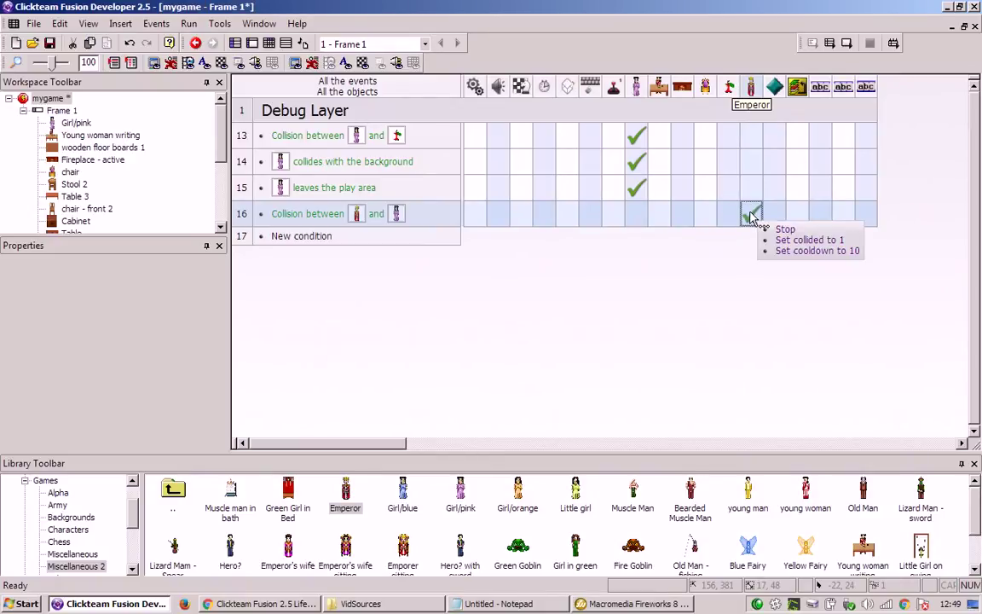
# Step: Add an event to the Update group that checks whether the Emperor's collided value equals 1
pyautogui.click(321, 237)
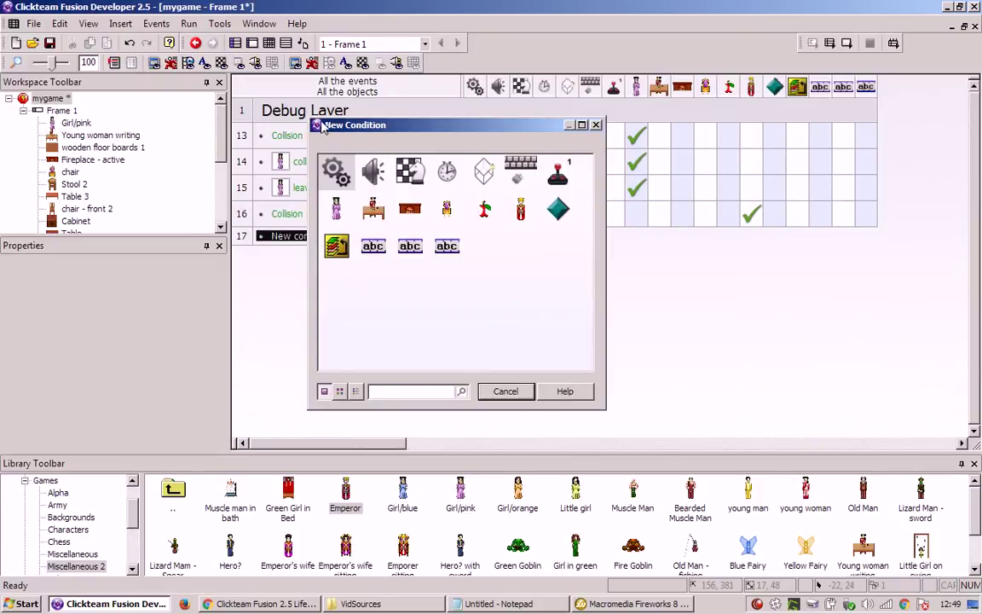
pyautogui.press('Escape')
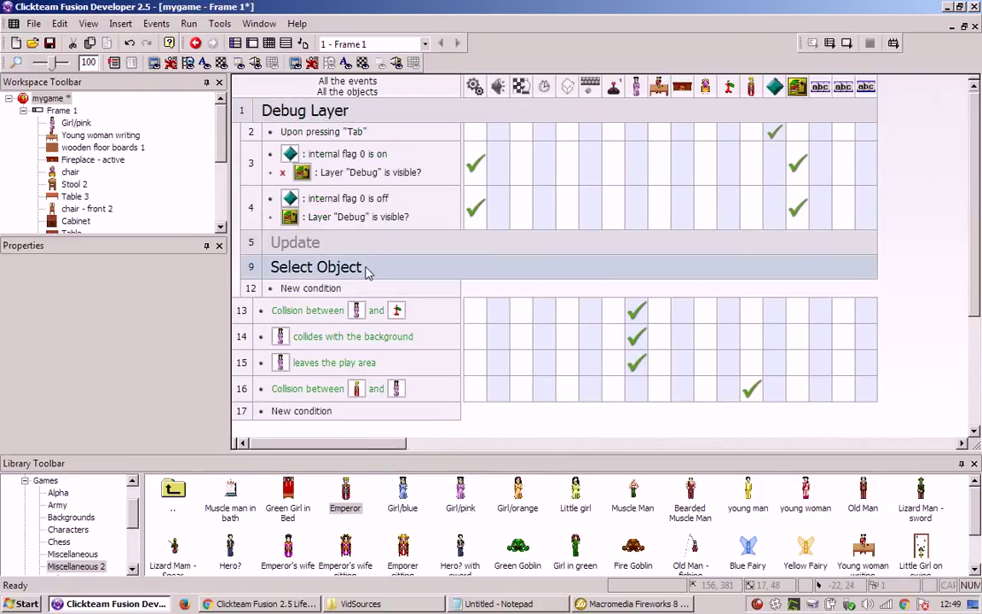
pyautogui.scroll(-2, 509, 300)
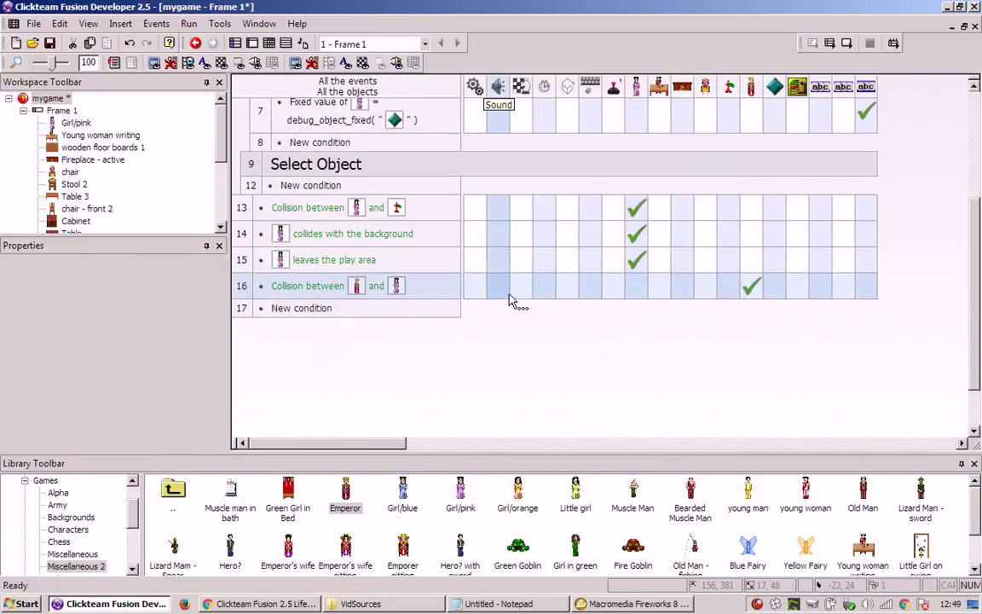
pyautogui.scroll(2, 508, 300)
pyautogui.doubleClick(299, 234)
pyautogui.click(521, 211)
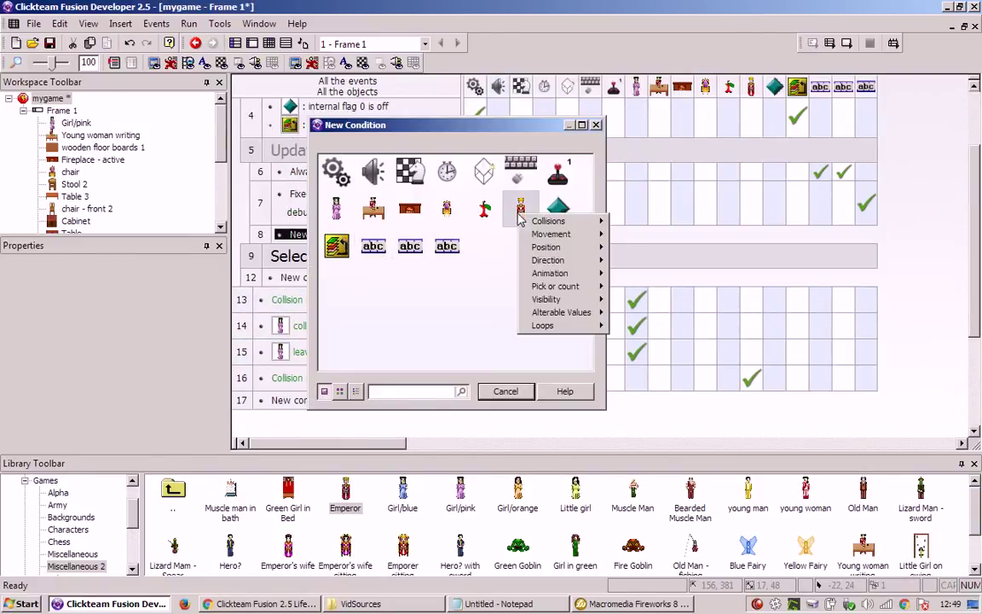
pyautogui.moveTo(537, 312)
pyautogui.click(596, 312)
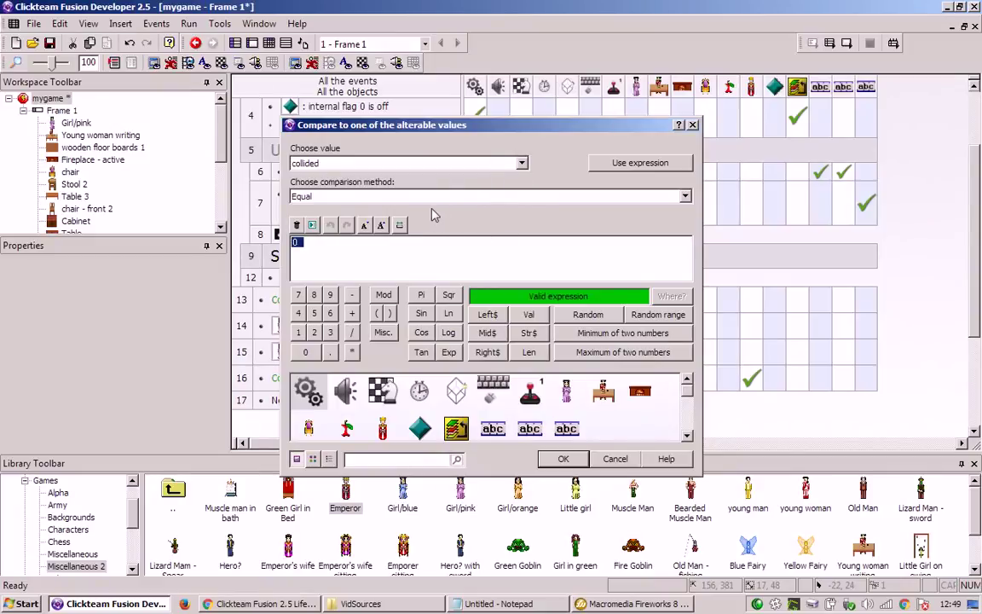
pyautogui.click(563, 459)
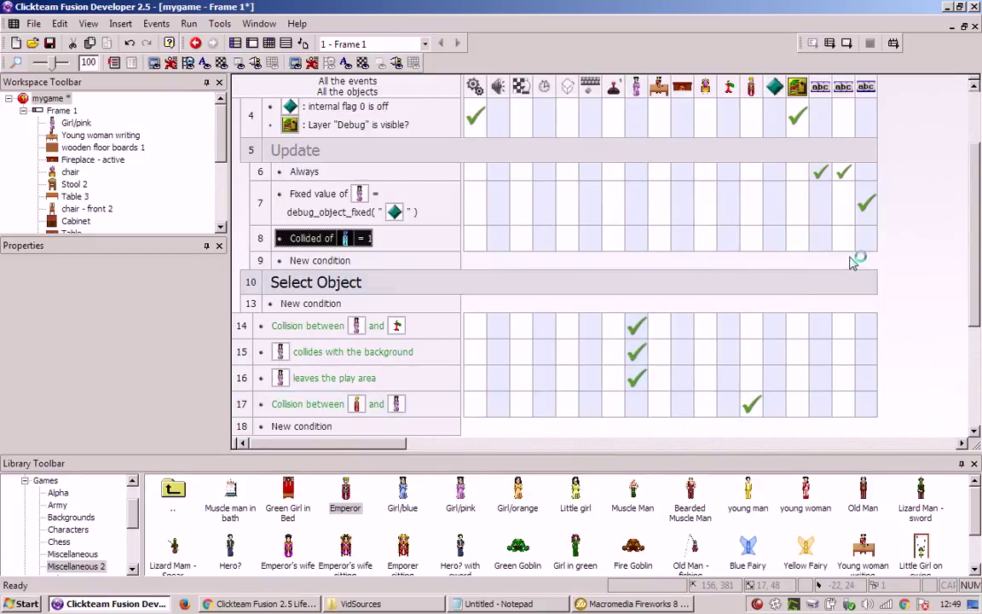
# Step: Clone the green Girl Position text object in the frame and place the copy directly below the original
pyautogui.hotkey('ctrl', 'm')
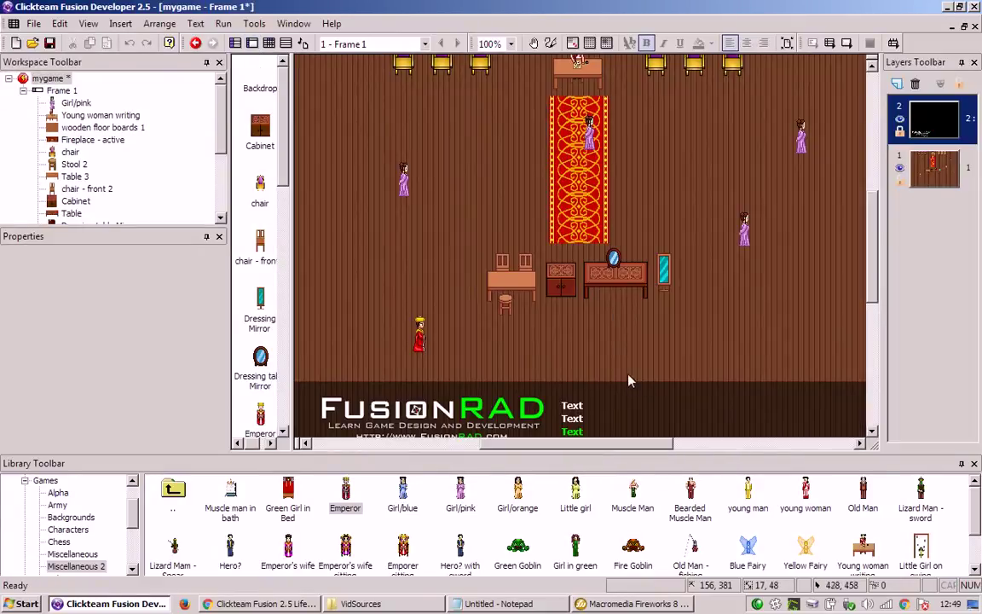
pyautogui.scroll(-1, 586, 430)
pyautogui.rightClick(579, 394)
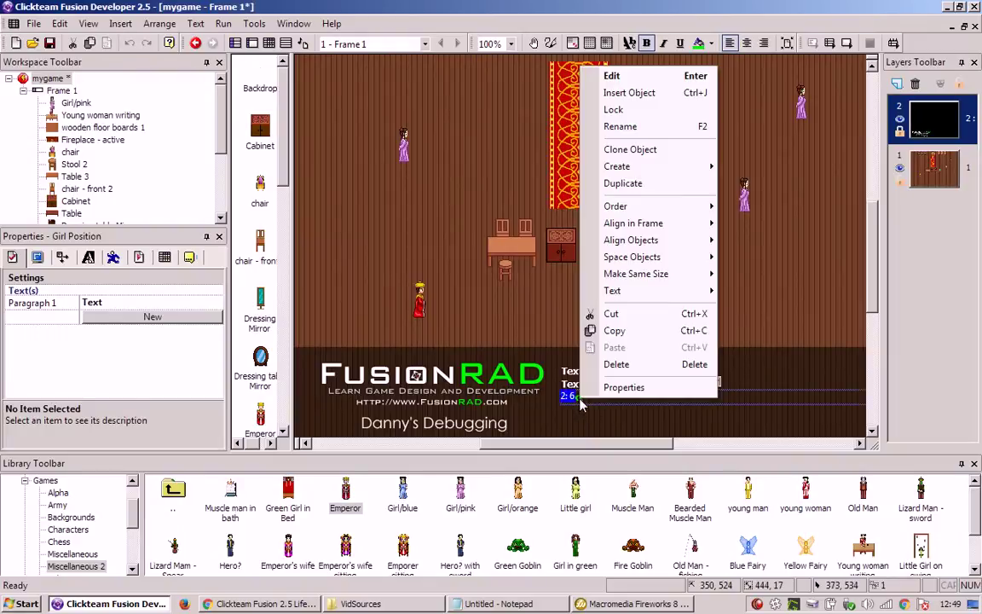
pyautogui.click(657, 149)
pyautogui.press('Return')
pyautogui.click(586, 413)
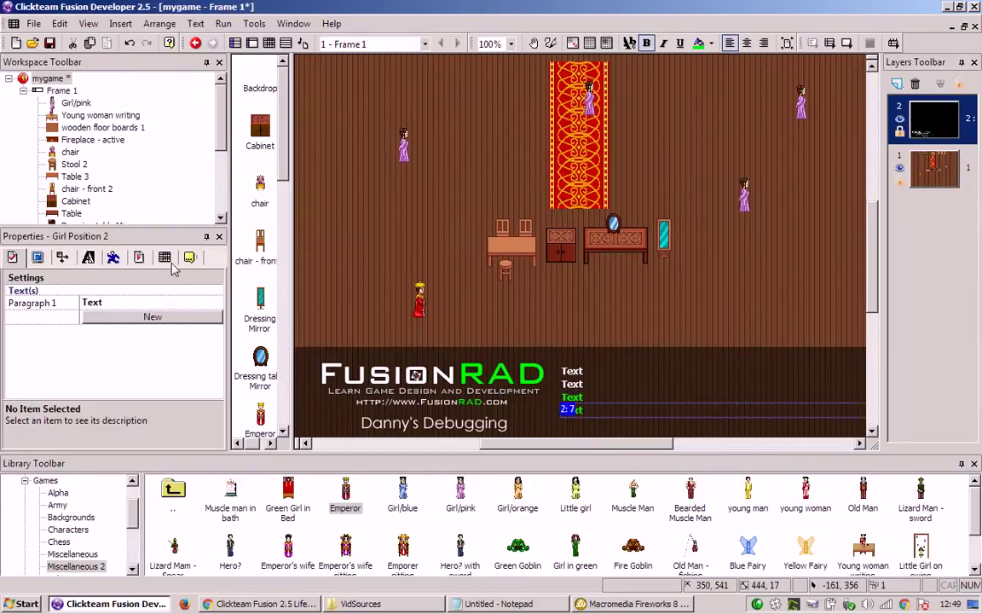
# Step: Rename the cloned text object as Events True
pyautogui.click(189, 256)
pyautogui.click(189, 293)
pyautogui.write('Events True')
pyautogui.press('Return')
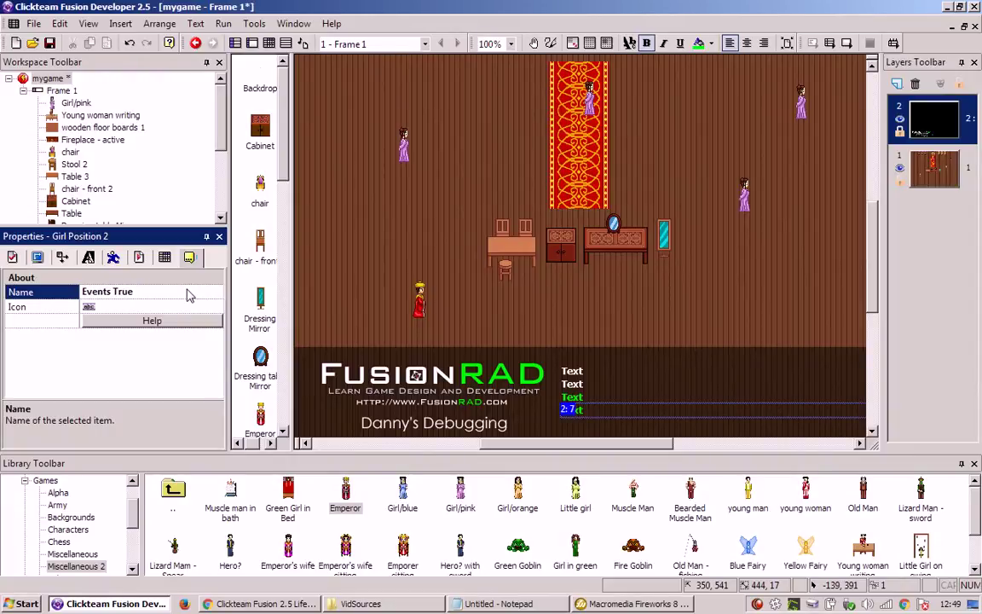
# Step: For the collided = 1 event, set the Events True text's alterable string to "Collided with Girl"
pyautogui.click(268, 42)
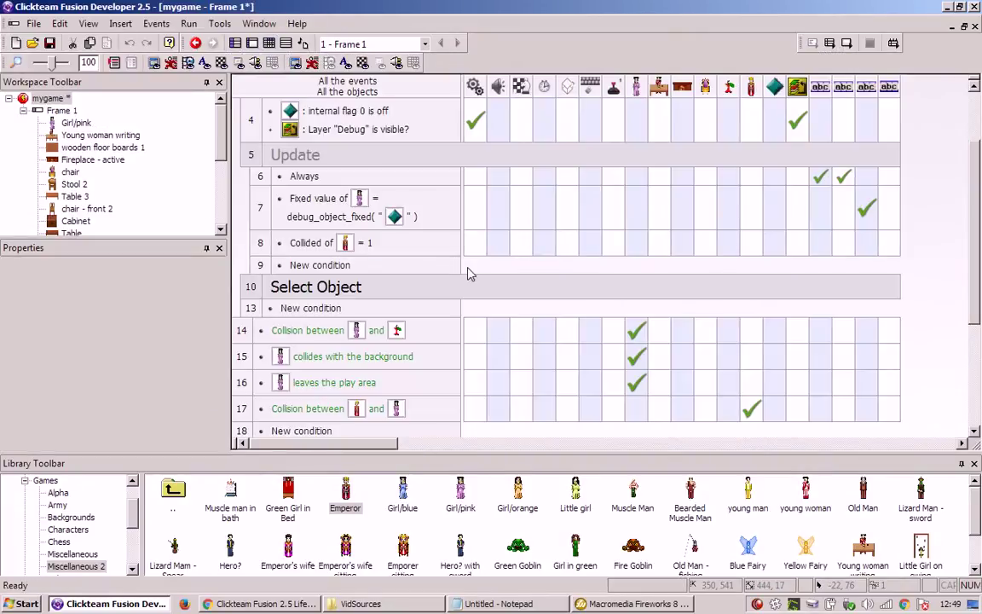
pyautogui.rightClick(888, 245)
pyautogui.click(895, 462)
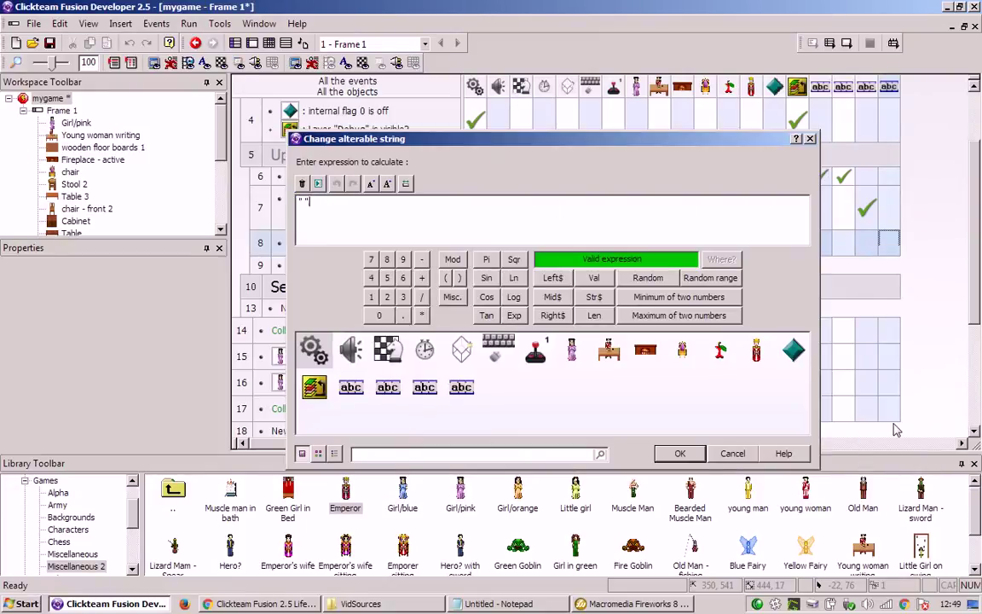
pyautogui.write('Collided with Gir')
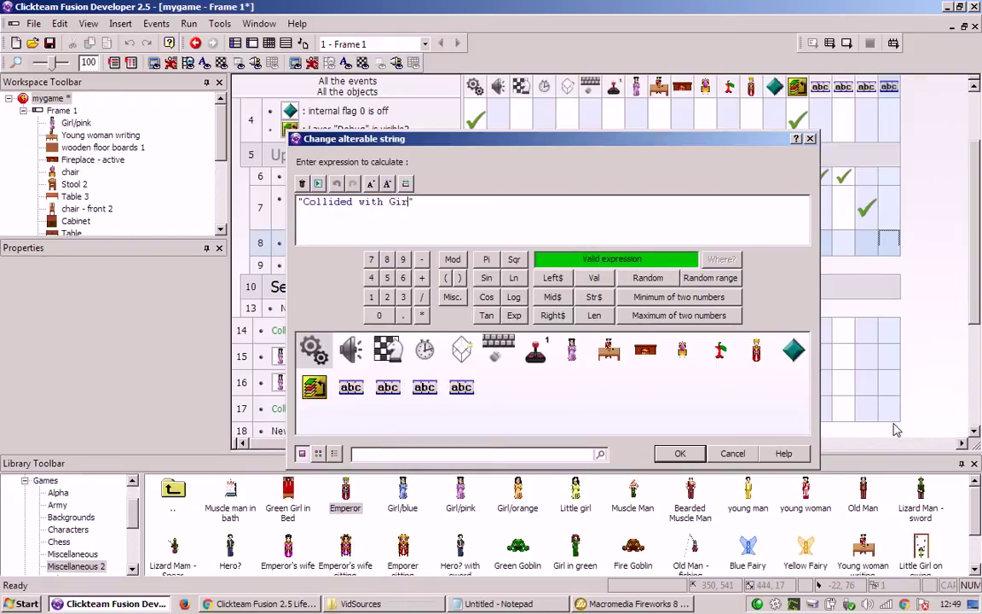
pyautogui.press('Return')
# Step: Duplicate the collided = 1 event below itself and change the copy's comparison value to 0
pyautogui.moveTo(299, 244); pyautogui.dragTo(261, 265)
pyautogui.click(306, 270)
pyautogui.doubleClick(306, 270)
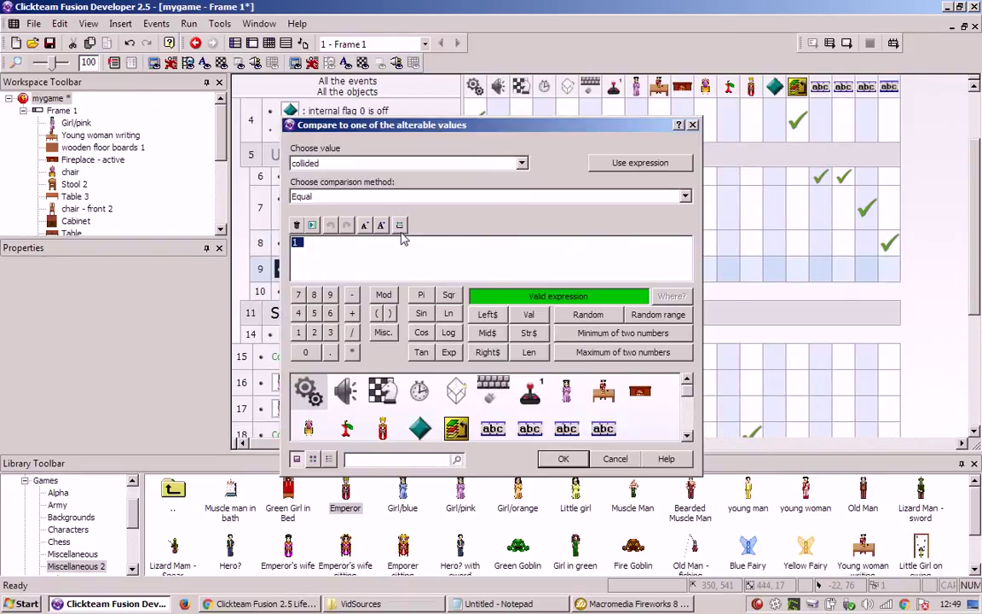
pyautogui.write('0')
pyautogui.press('Return')
# Step: For the collided = 0 event, set the Events True text's alterable string to "No Collisions"
pyautogui.rightClick(891, 269)
pyautogui.click(912, 478)
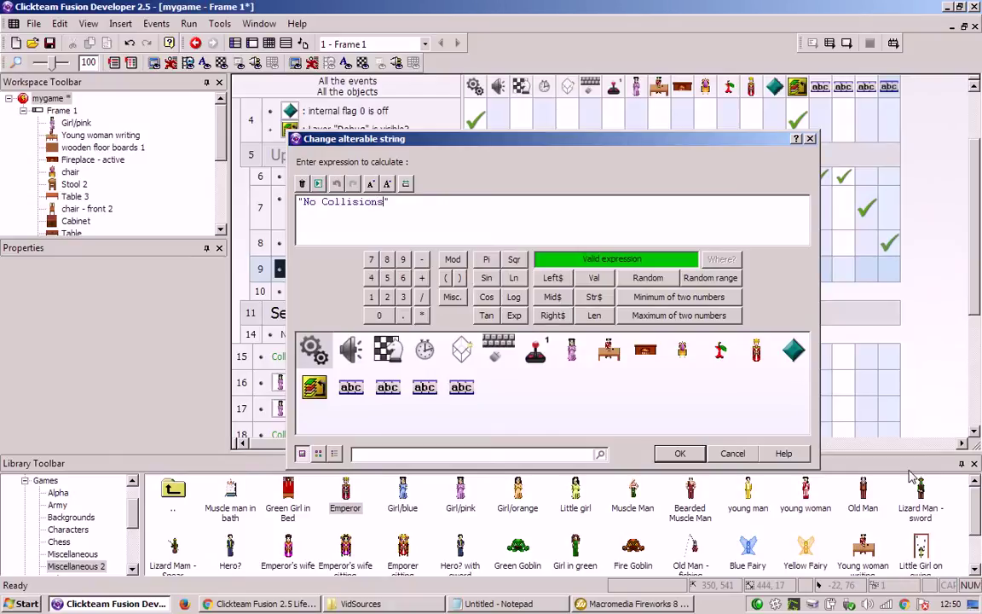
pyautogui.press('Return')
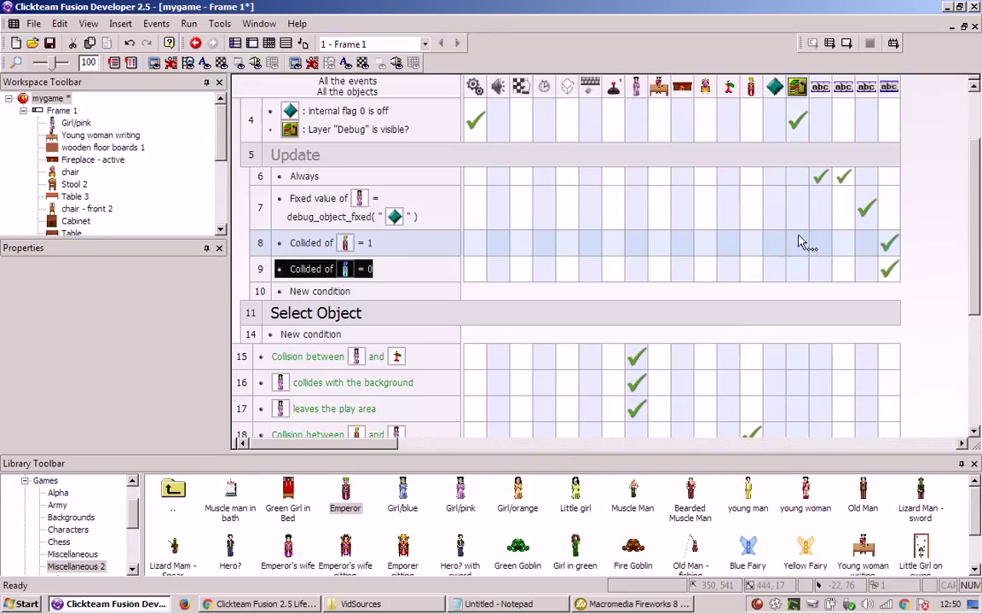
# Step: In the collided = 1 event, add an Emperor action subtracting 1 from cooldown
pyautogui.click(751, 242)
pyautogui.moveTo(793, 350)
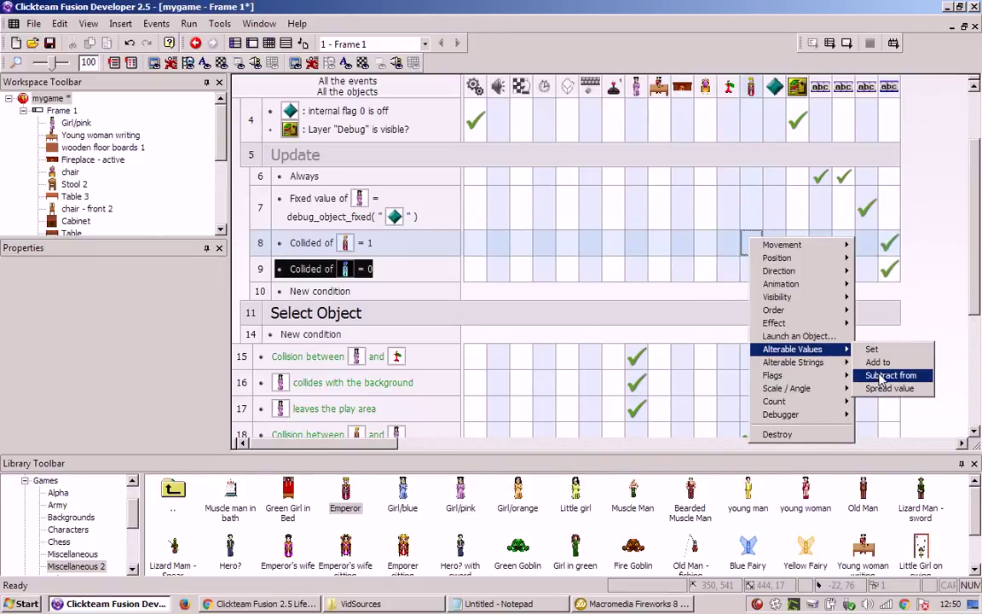
pyautogui.click(886, 375)
pyautogui.click(354, 137)
pyautogui.click(353, 160)
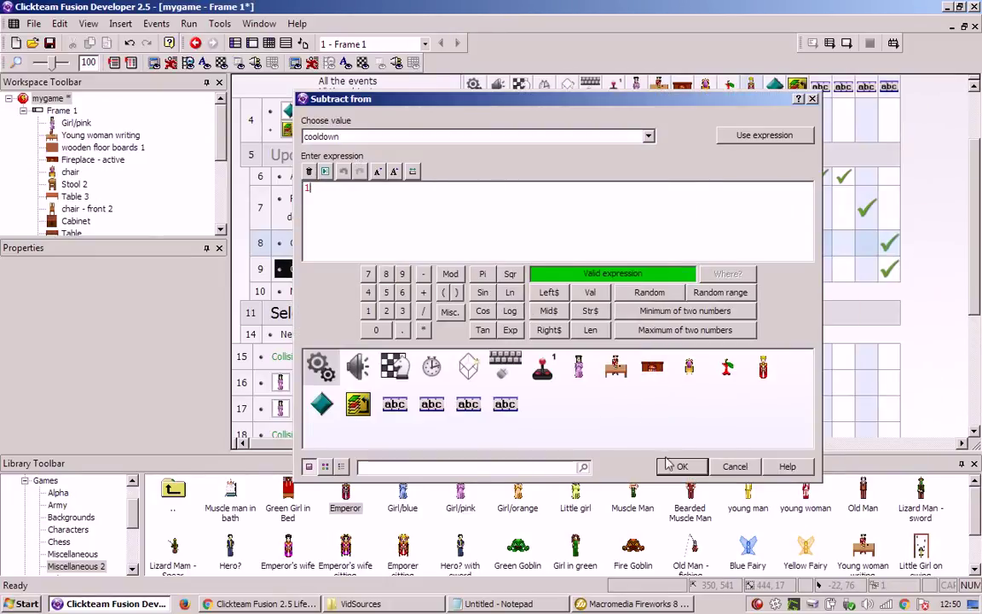
pyautogui.click(682, 403)
# Step: Add an event to the Update group that checks whether the Emperor's cooldown value equals 0
pyautogui.click(328, 298)
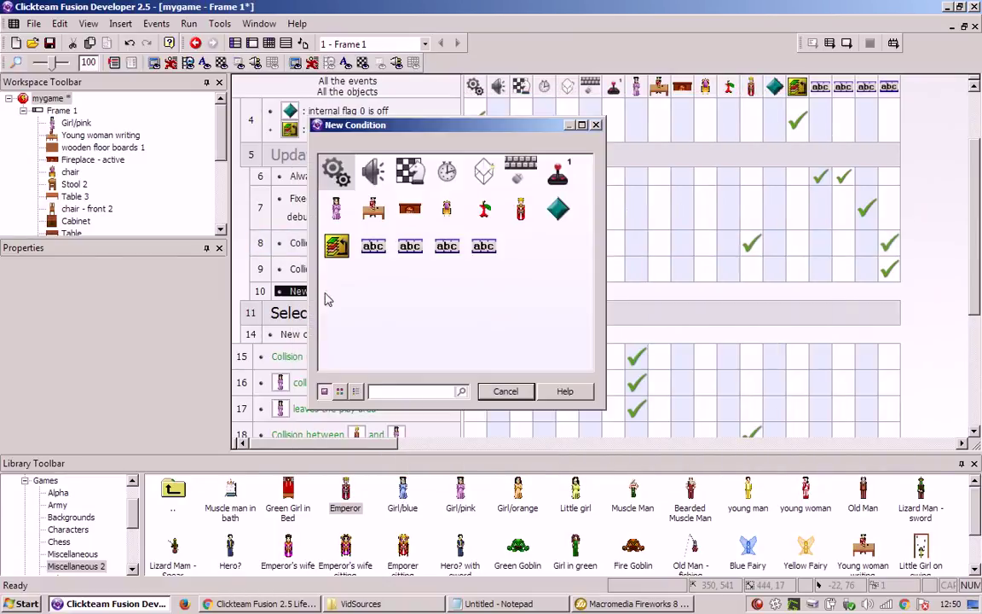
pyautogui.click(519, 209)
pyautogui.moveTo(566, 313)
pyautogui.click(627, 316)
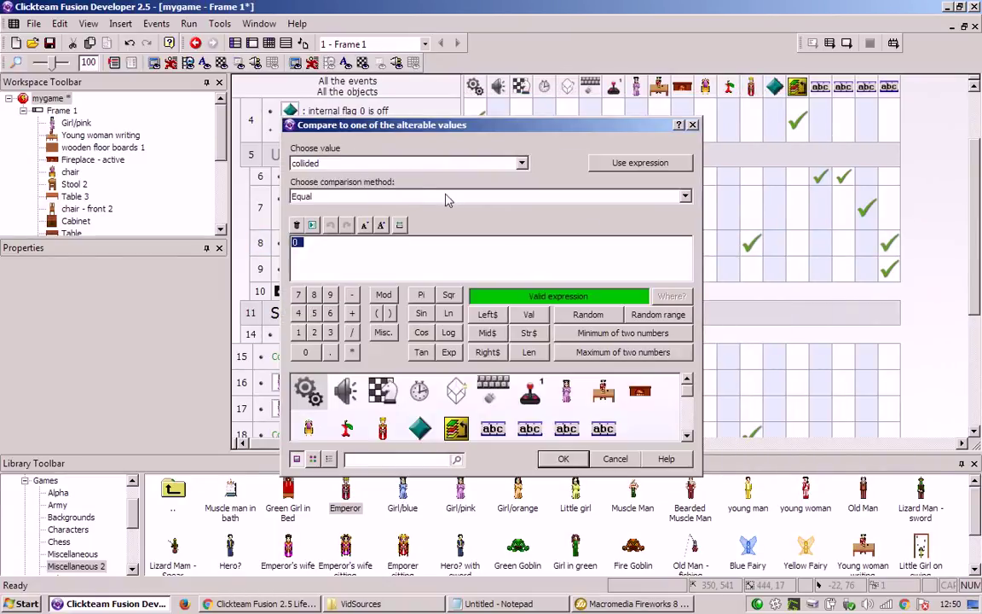
pyautogui.click(385, 169)
pyautogui.click(381, 187)
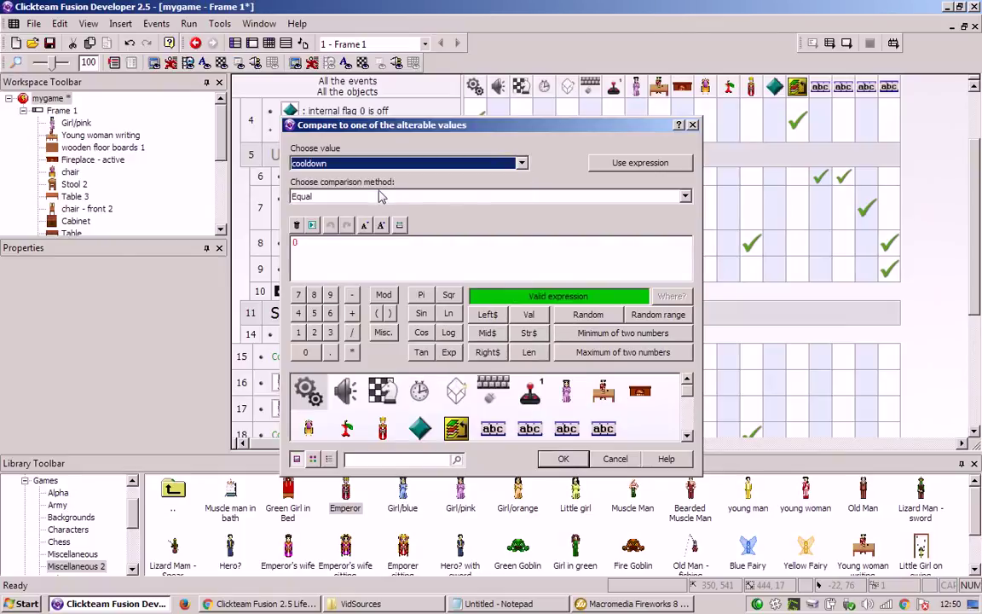
pyautogui.click(563, 459)
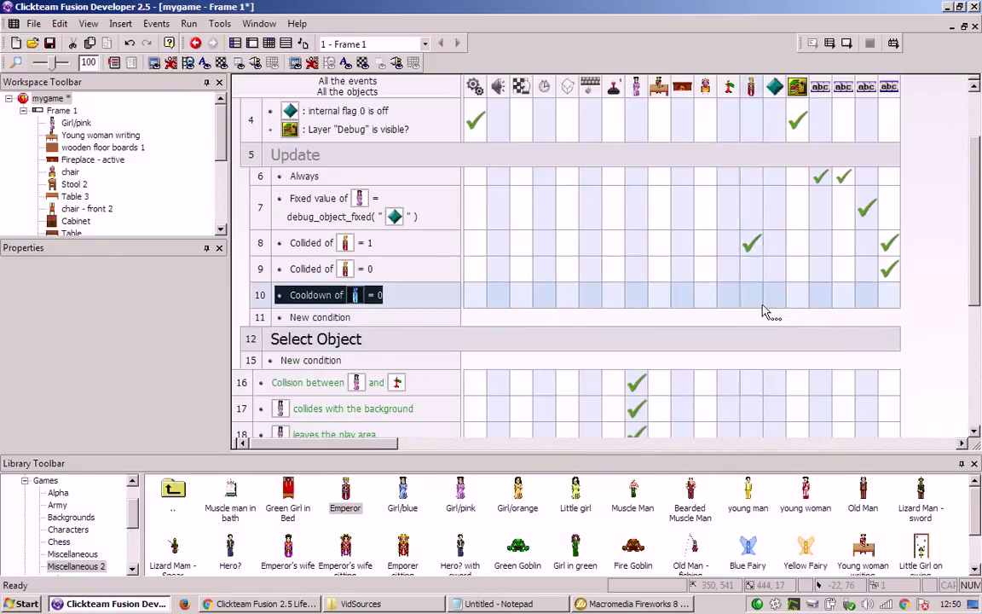
# Step: In the cooldown = 0 event, add an Emperor action setting collided to 0
pyautogui.rightClick(752, 298)
pyautogui.moveTo(772, 408)
pyautogui.click(814, 407)
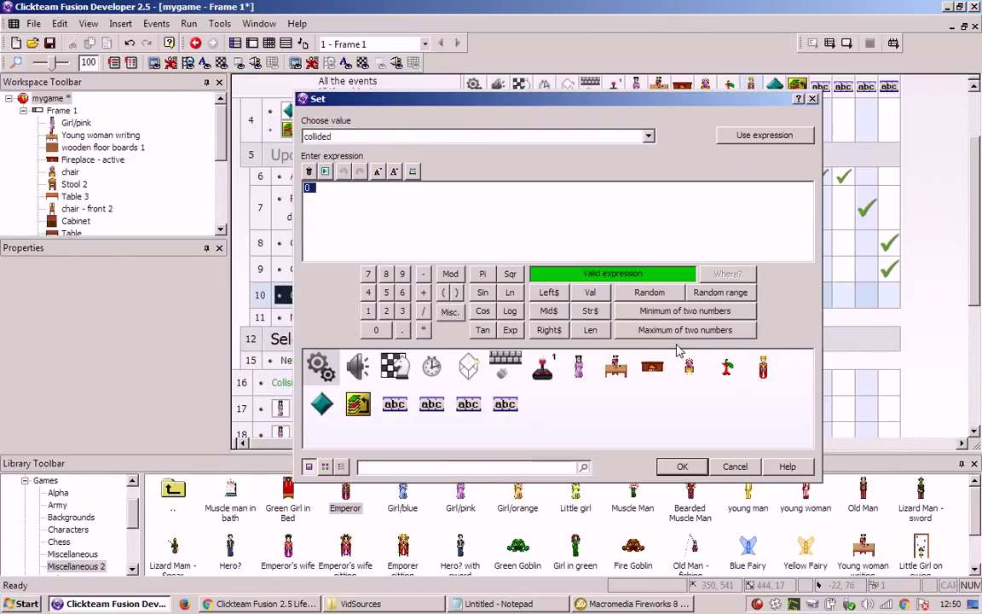
pyautogui.click(682, 467)
# Step: Run the frame and walk the Emperor into one of the girls to test the collision text
pyautogui.press('F7')
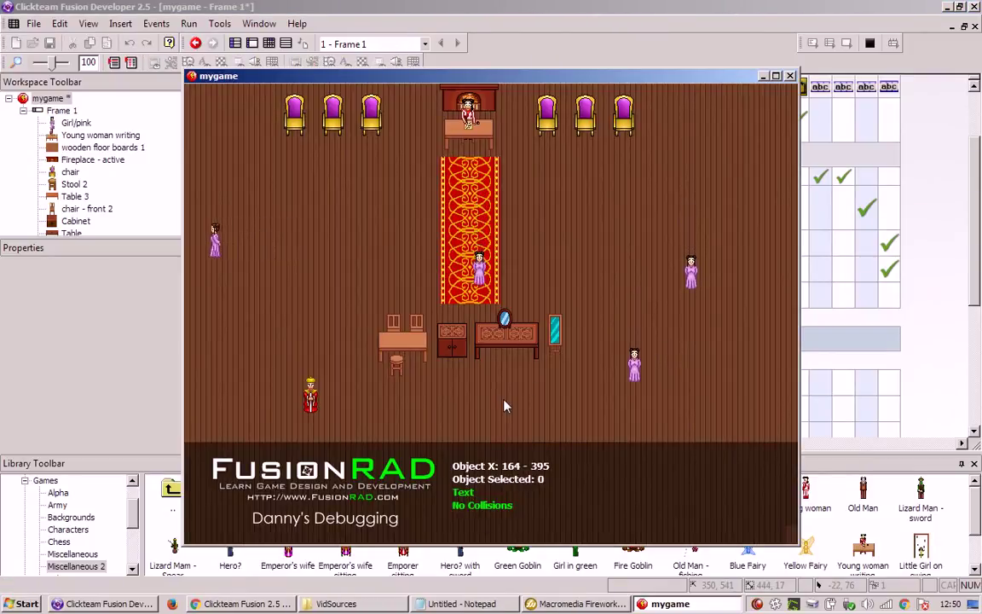
pyautogui.press('Right')
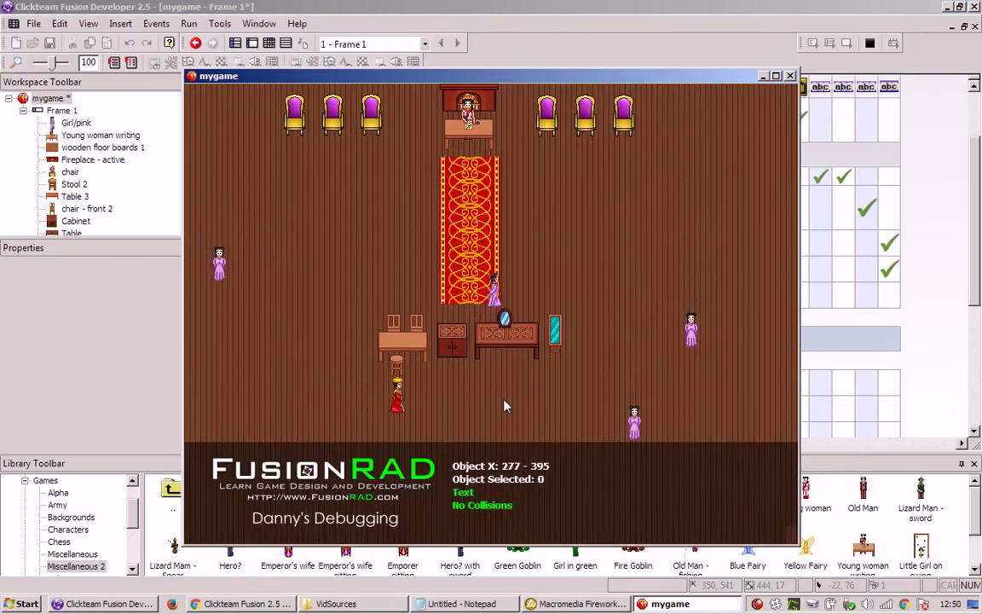
pyautogui.press('Right')
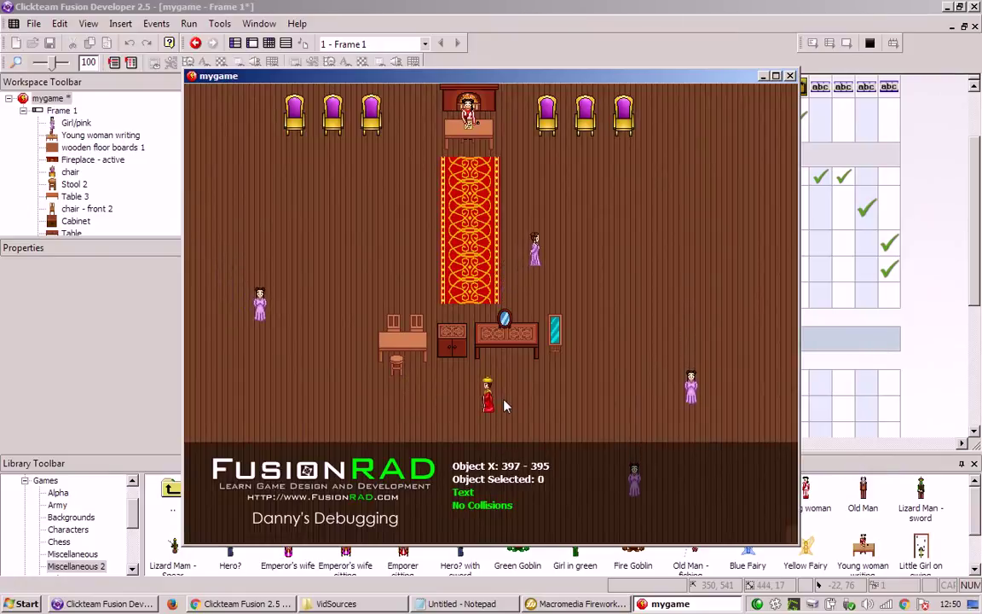
pyautogui.press('Left')
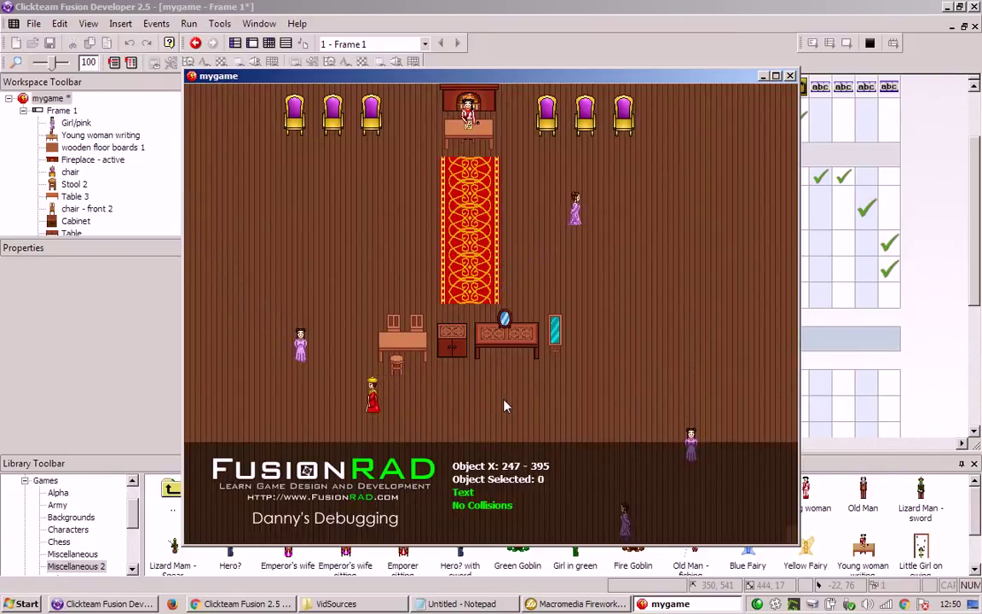
pyautogui.press('Left')
pyautogui.press('Up')
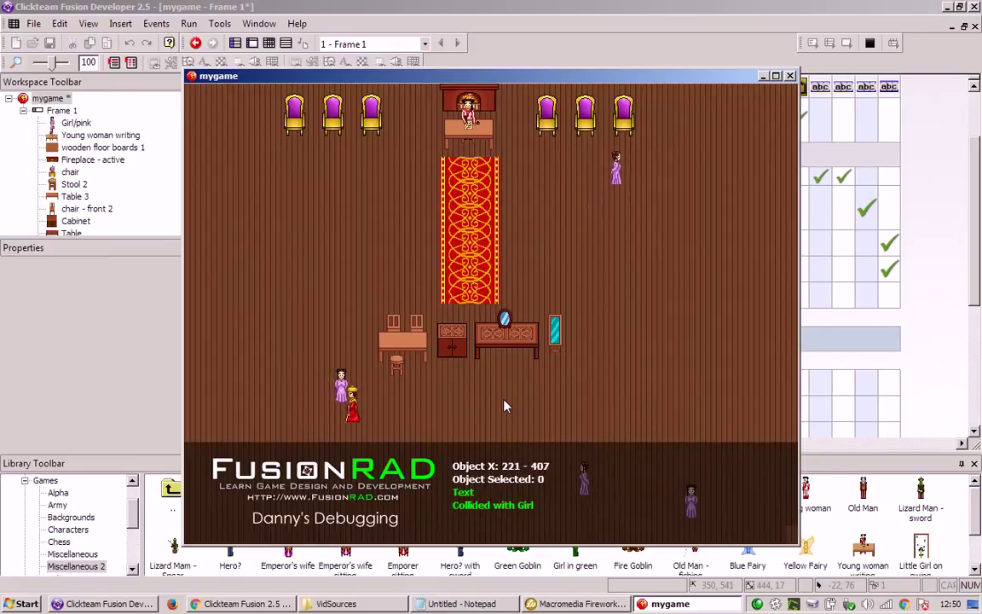
# Step: Steer the Emperor into and away from more girls to check the collision text's changes, and end the test run
pyautogui.press('Right')
pyautogui.press('Down')
pyautogui.press('Left')
pyautogui.press('Right')
pyautogui.press('Down')
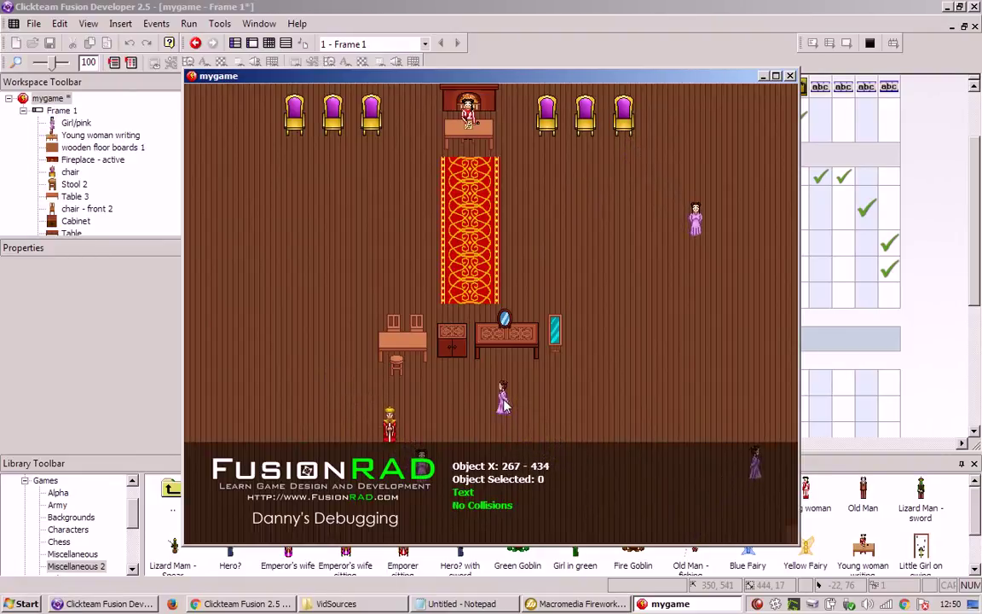
pyautogui.press('Right')
pyautogui.press('Down')
pyautogui.press('Down')
pyautogui.press('Right')
pyautogui.press('Up')
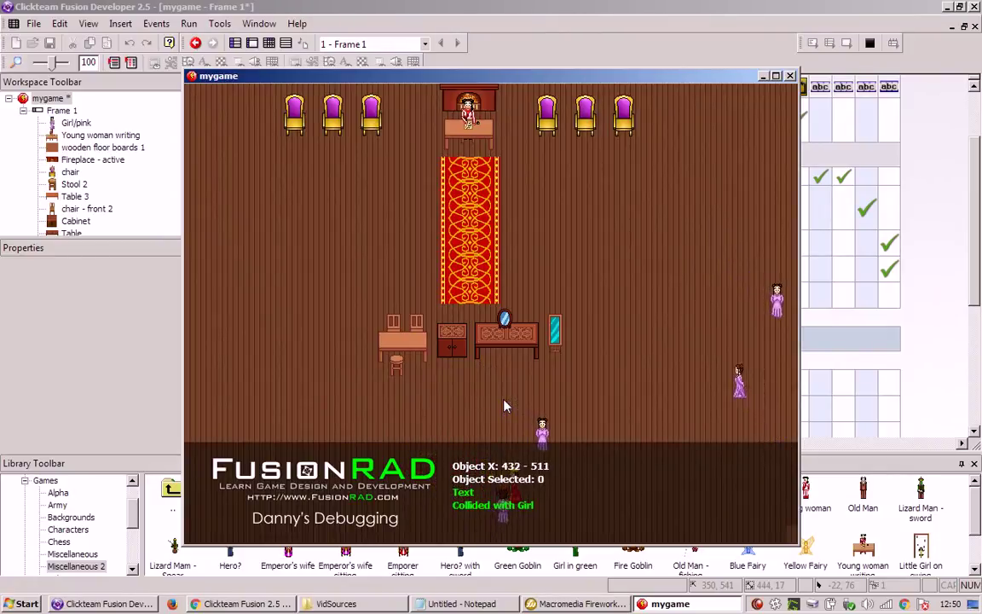
pyautogui.press('Up')
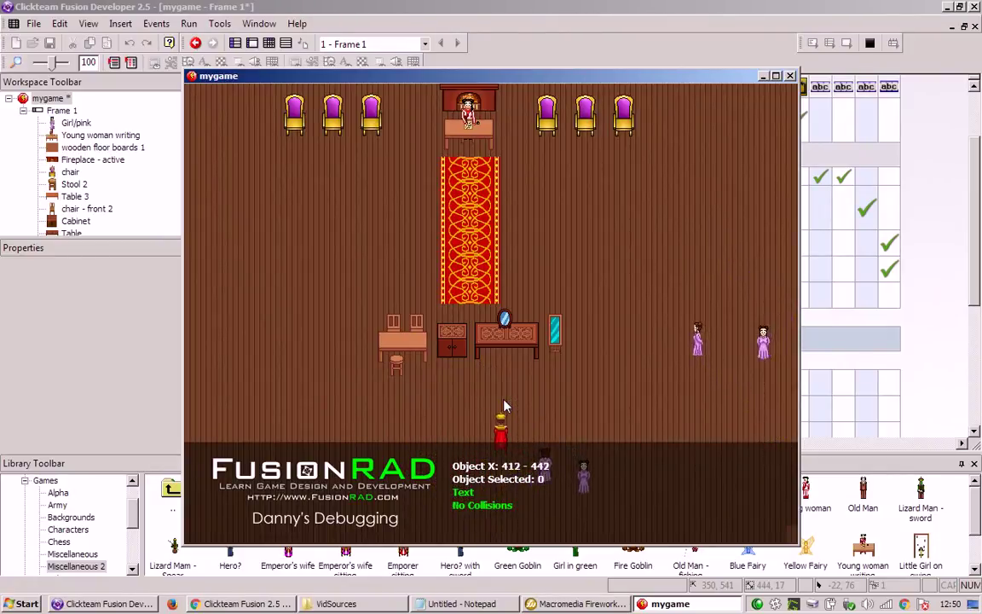
pyautogui.hotkey('alt', 'F4')
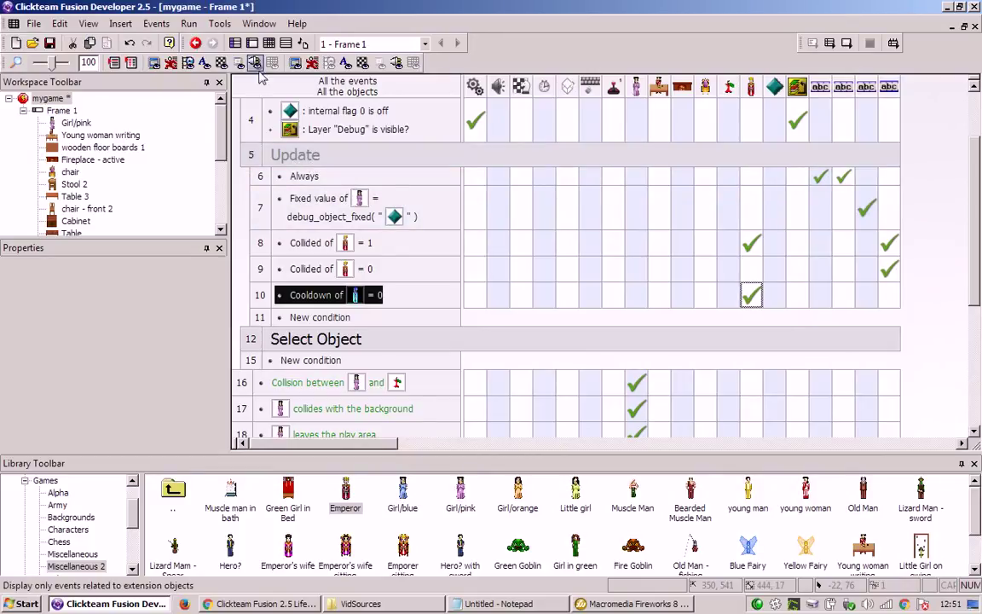
# Step: Return to the frame editor and test-run the frame, moving the Emperor with the debug overlay shown, and end the run
pyautogui.click(251, 42)
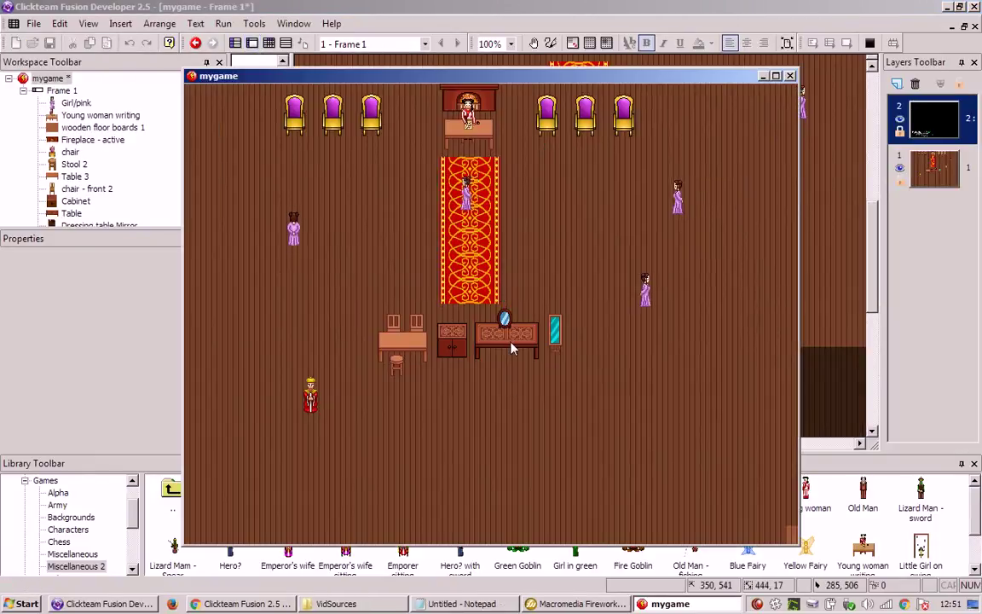
pyautogui.press('Left')
pyautogui.press('Up')
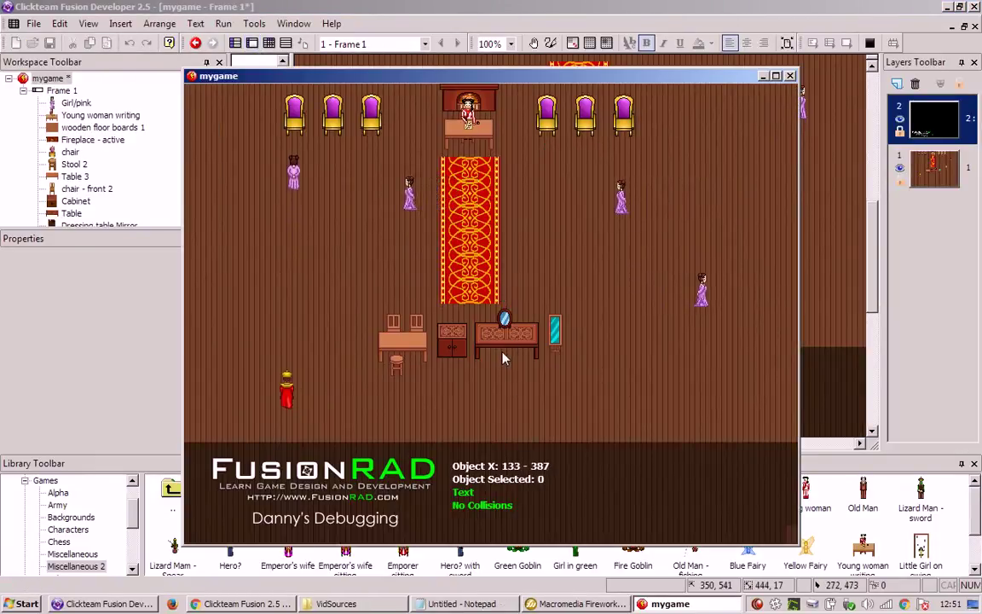
pyautogui.press('Right')
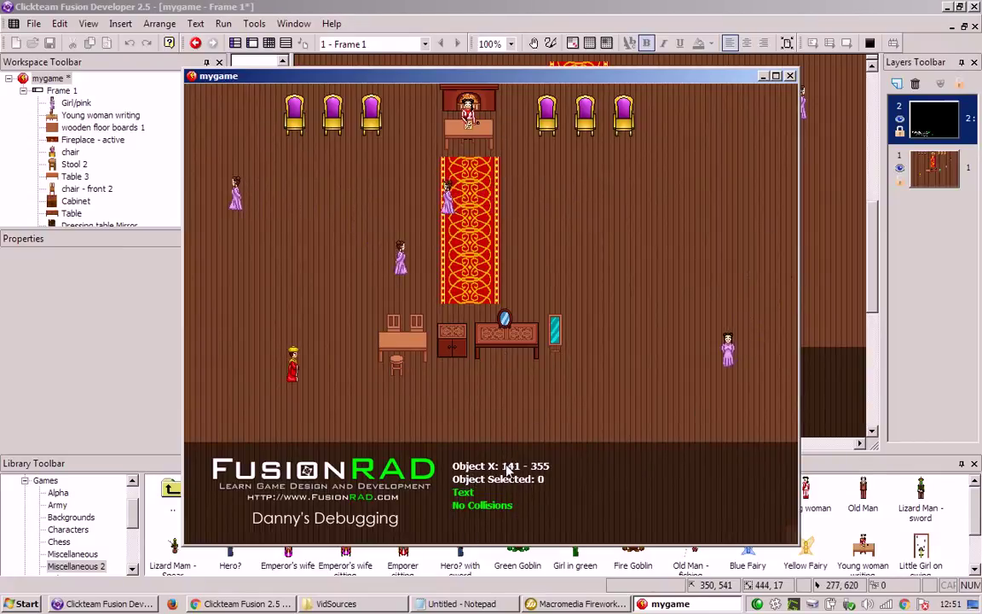
pyautogui.hotkey('alt', 'F4')
# Step: Clone the Events True text object and place the copy directly beneath it in the debug overlay
pyautogui.click(577, 373)
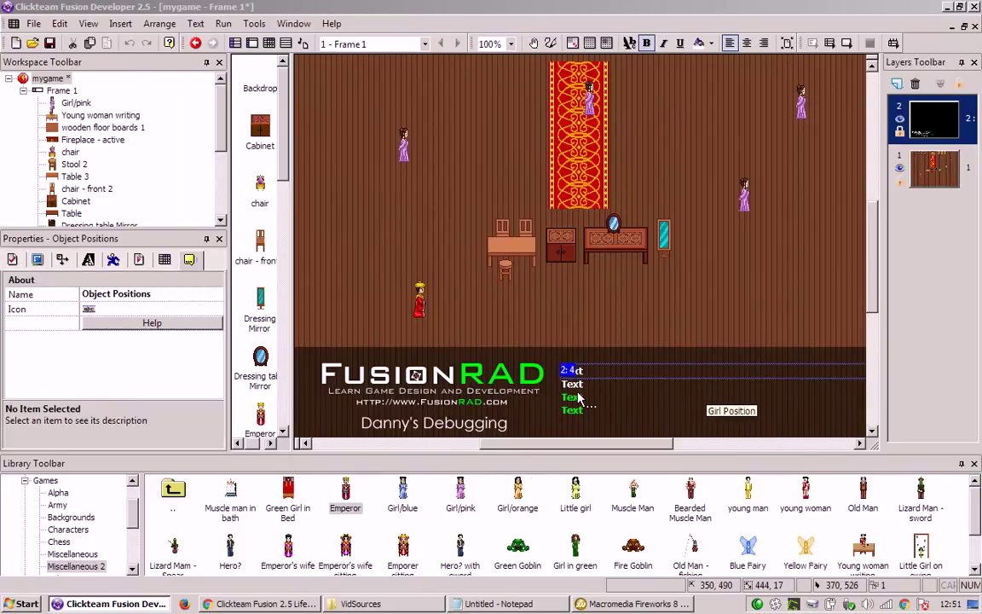
pyautogui.click(578, 397)
pyautogui.click(579, 409)
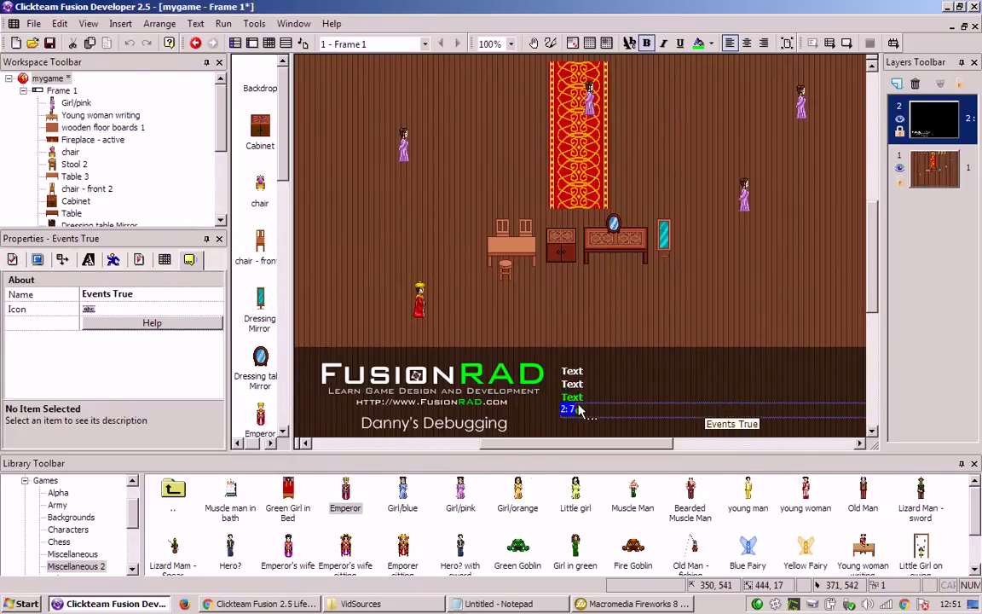
pyautogui.scroll(-2, 588, 401)
pyautogui.rightClick(584, 348)
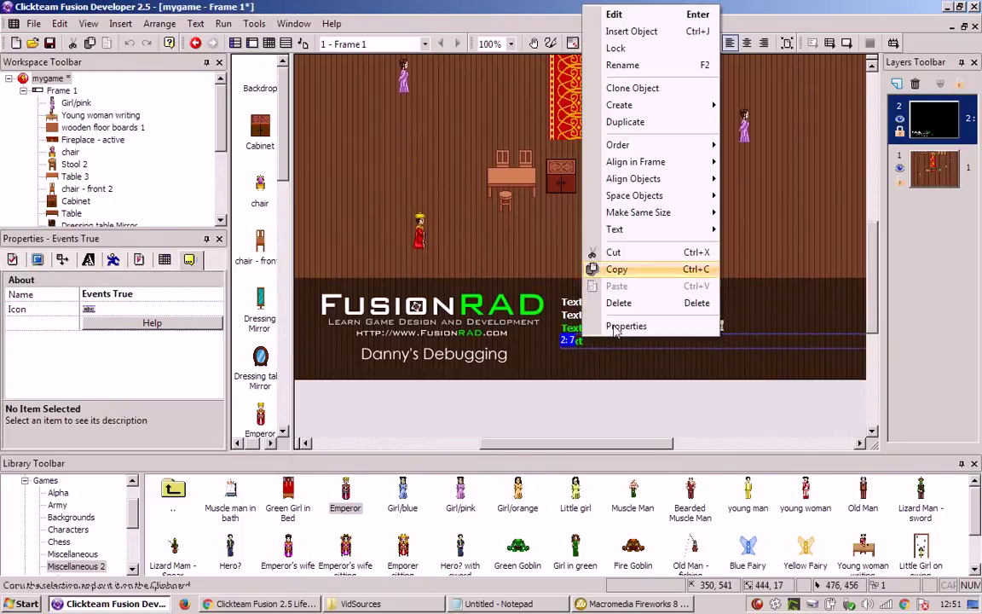
pyautogui.click(648, 92)
pyautogui.click(658, 133)
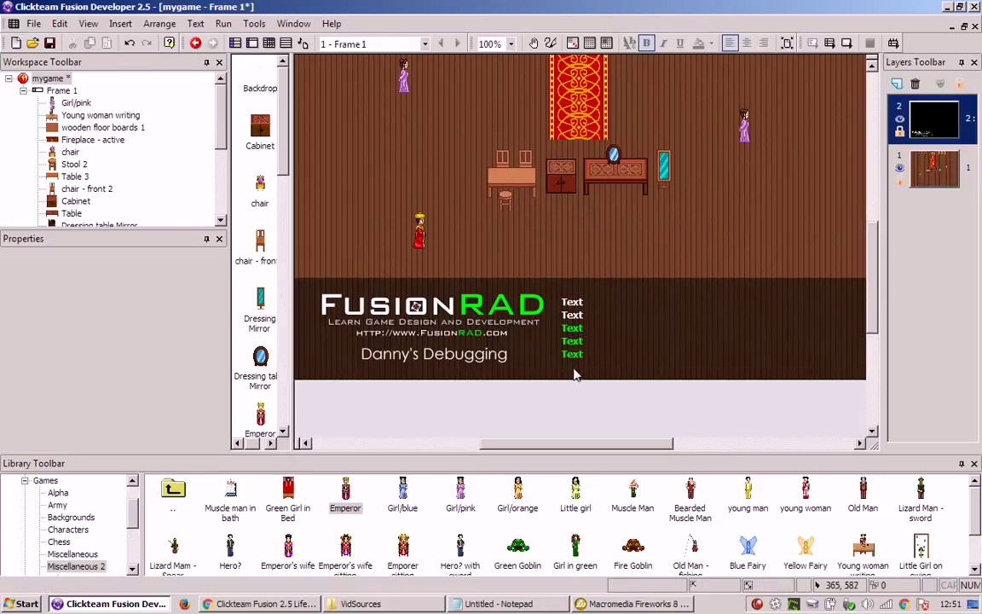
pyautogui.moveTo(585, 445)
pyautogui.mouseDown()
pyautogui.moveTo(636, 445)
pyautogui.moveTo(598, 445)
pyautogui.mouseUp()
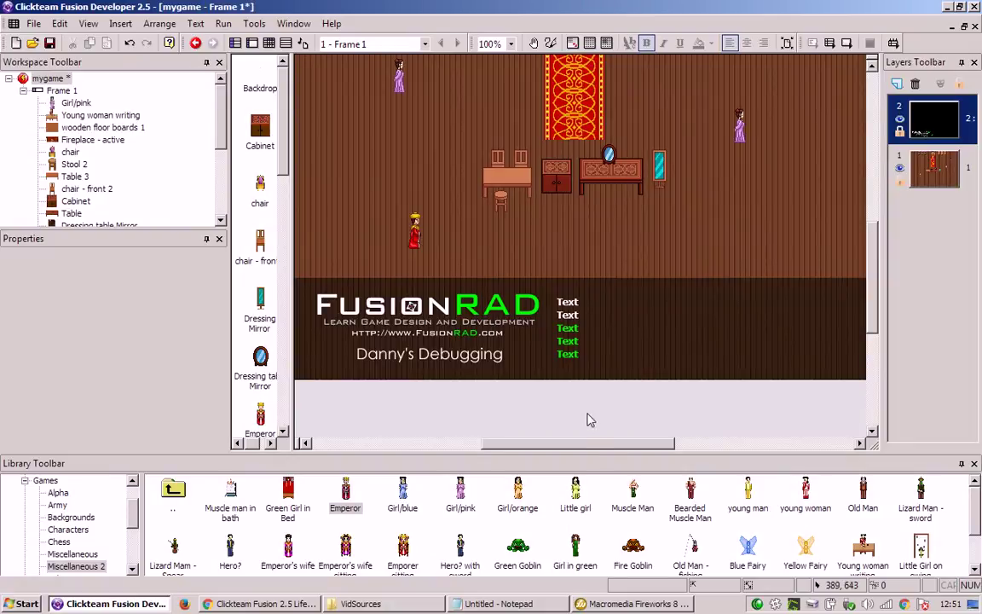
# Step: Make layer 1 the active layer and hide the Debug layer in the frame editor
pyautogui.click(911, 130)
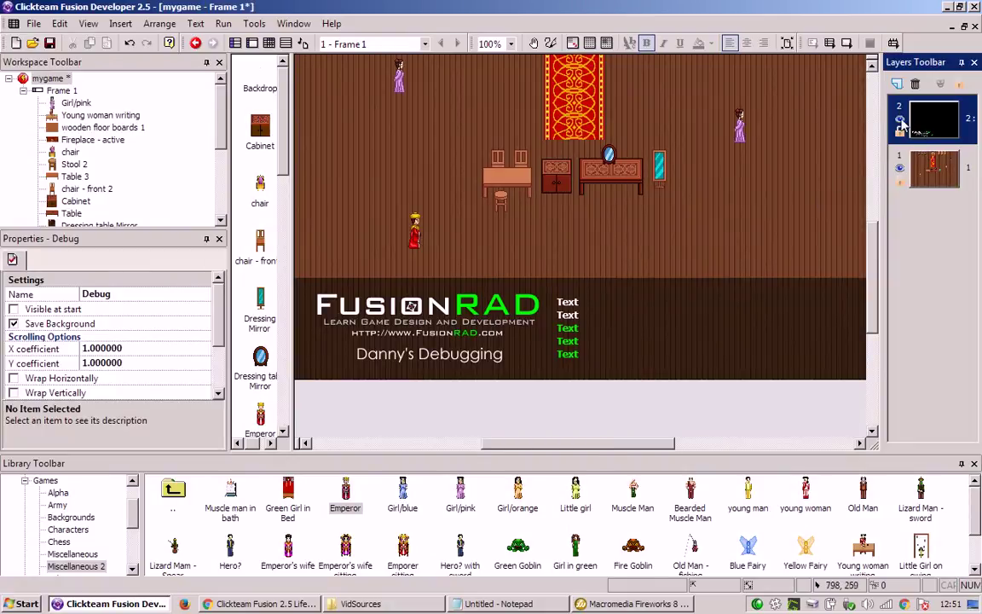
pyautogui.click(926, 164)
pyautogui.click(900, 120)
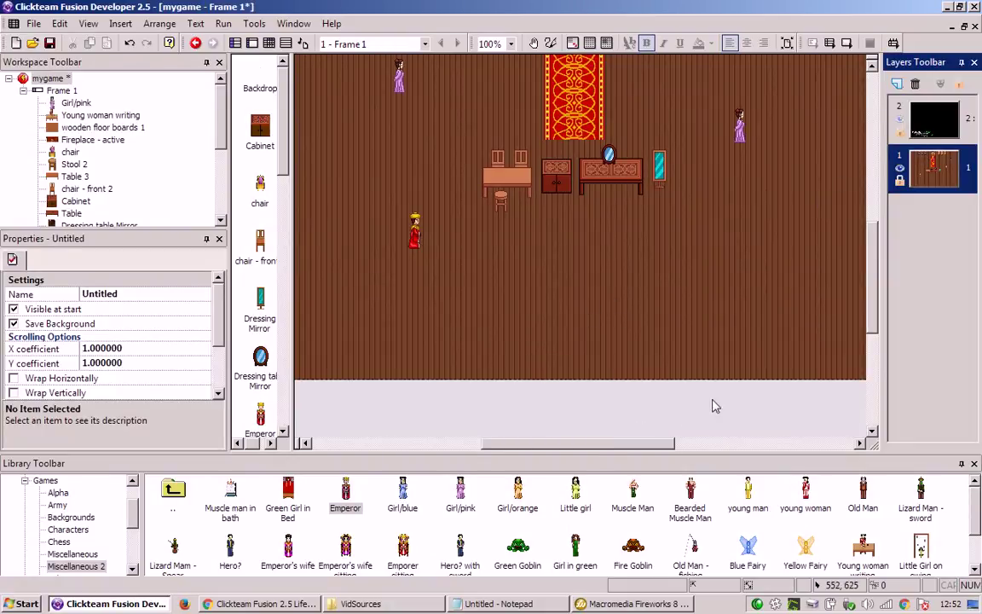
pyautogui.scroll(1, 714, 406)
pyautogui.click(659, 205)
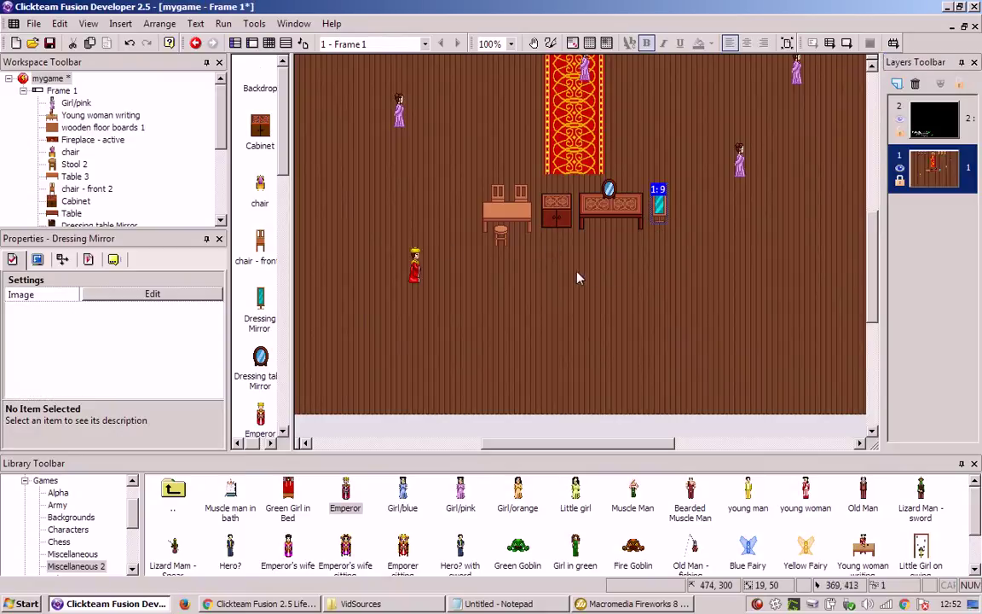
# Step: Test-run the frame to check the overlay with the cloned text, and return to the event editor
pyautogui.press('F8')
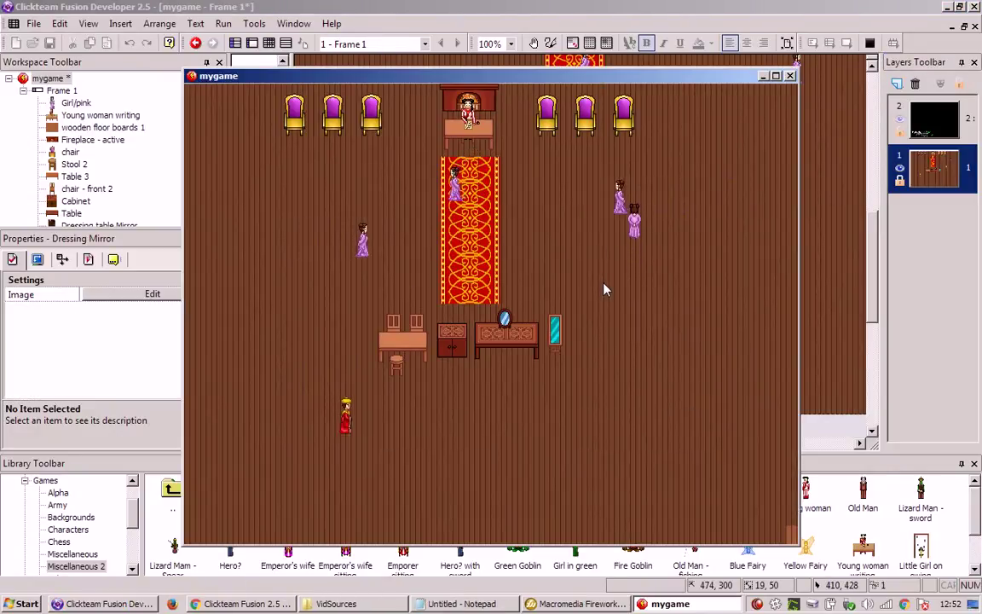
pyautogui.hotkey('alt', 'F4')
pyautogui.press('F8')
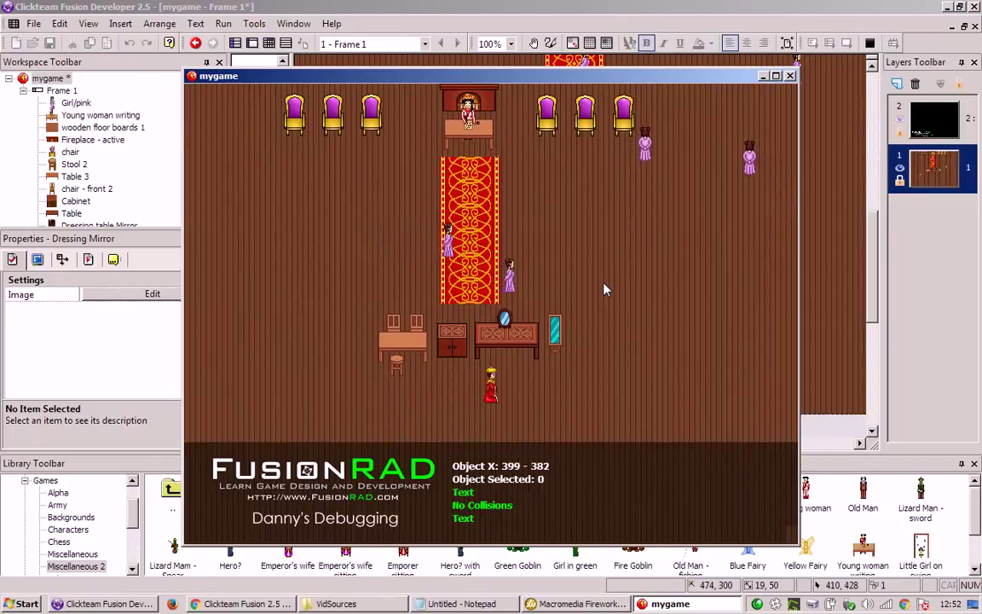
pyautogui.hotkey('alt', 'F4')
pyautogui.scroll(1, 570, 293)
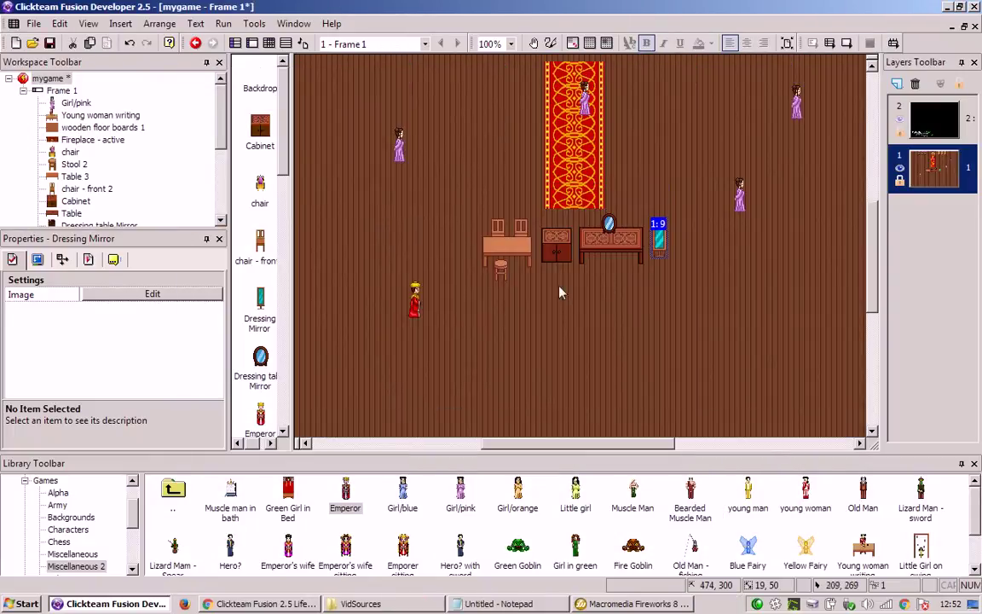
pyautogui.click(237, 45)
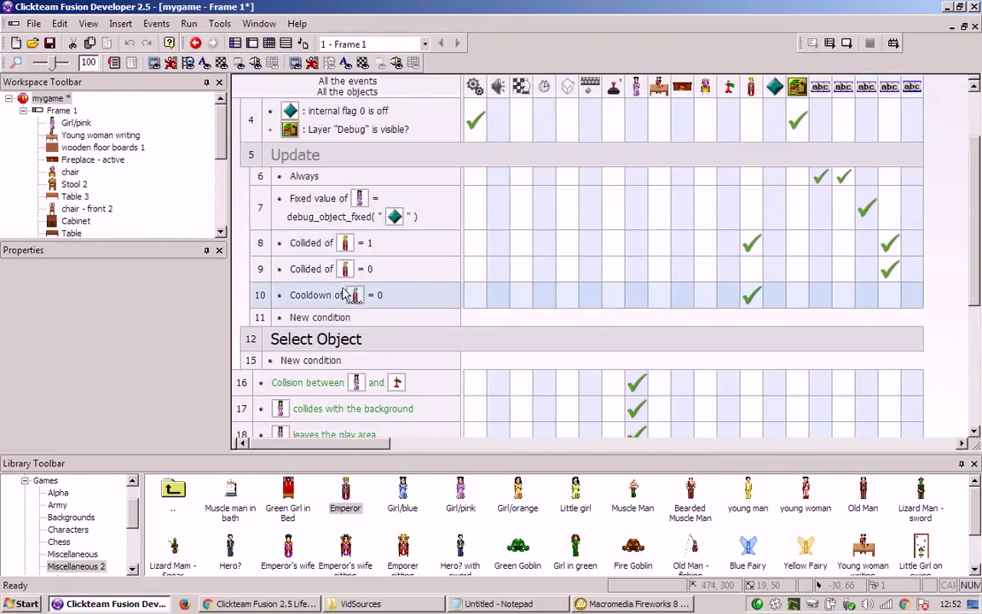
pyautogui.click(339, 317)
pyautogui.click(517, 214)
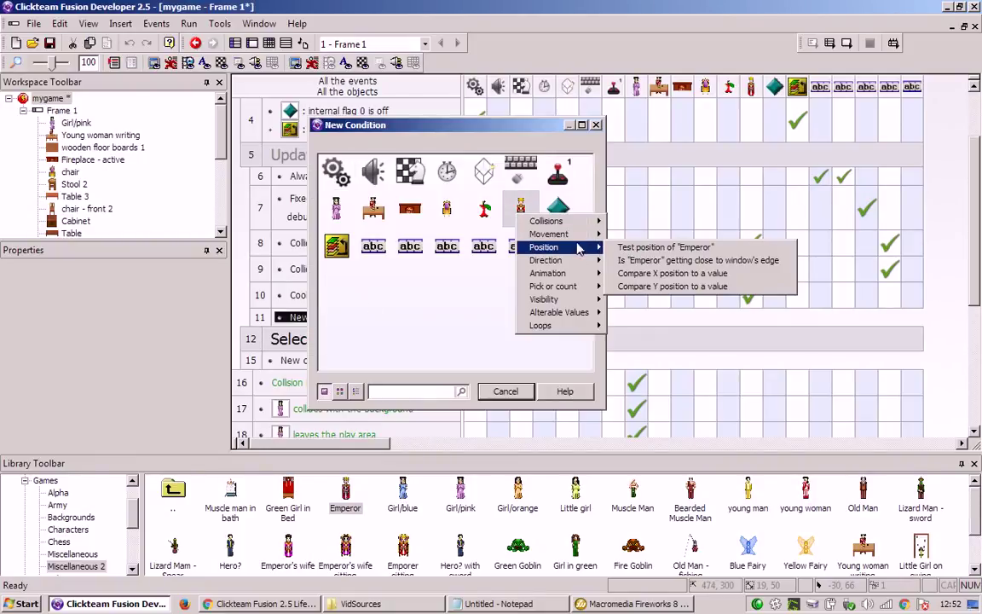
pyautogui.moveTo(562, 234)
pyautogui.click(631, 235)
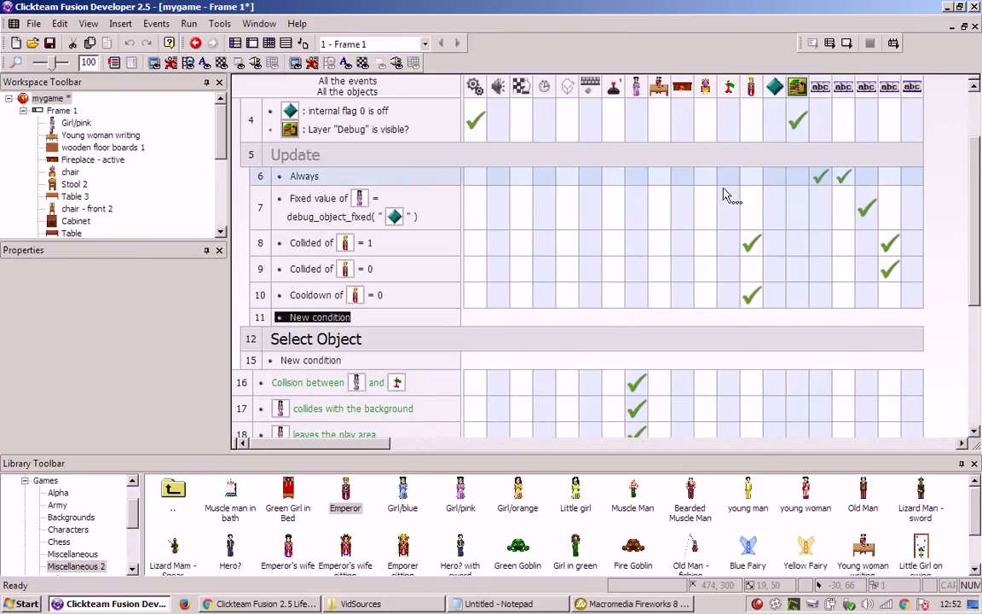
# Step: Replace the Always condition in the Update group with the Emperor's "is stopped" movement condition, and negate it
pyautogui.rightClick(308, 179)
pyautogui.click(335, 197)
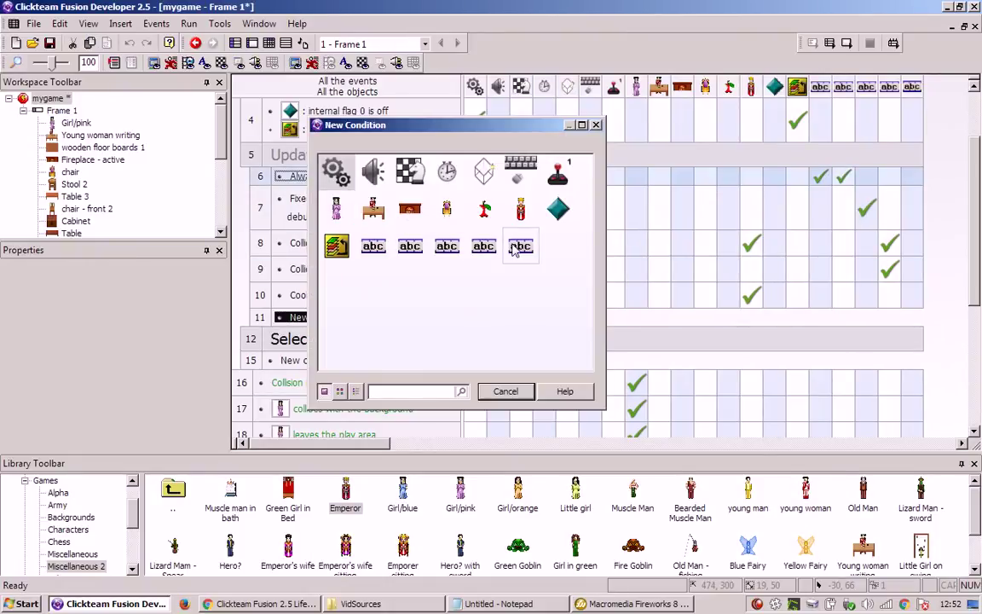
pyautogui.click(520, 209)
pyautogui.moveTo(562, 228)
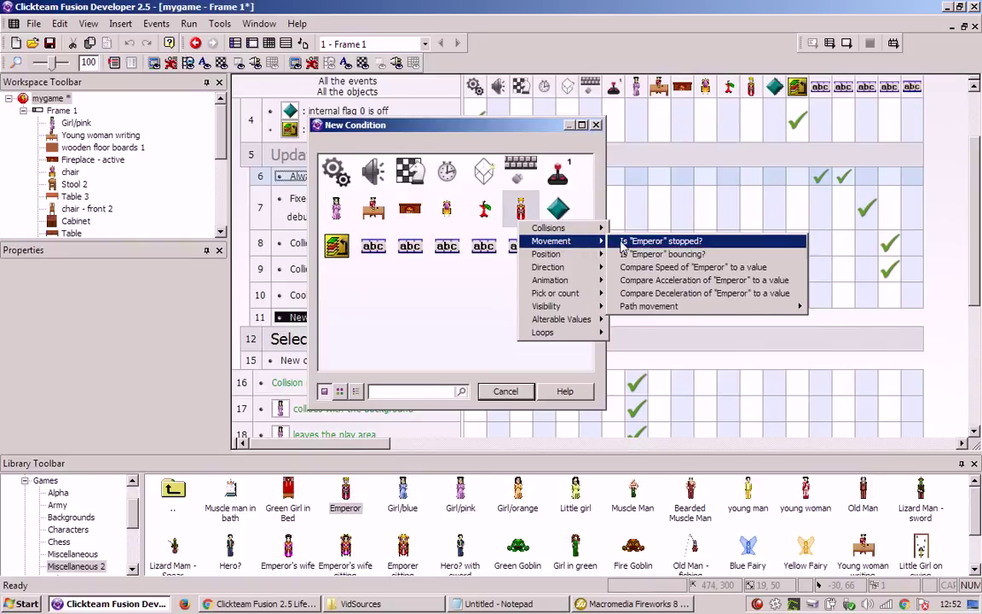
pyautogui.click(622, 240)
pyautogui.rightClick(351, 181)
pyautogui.click(369, 225)
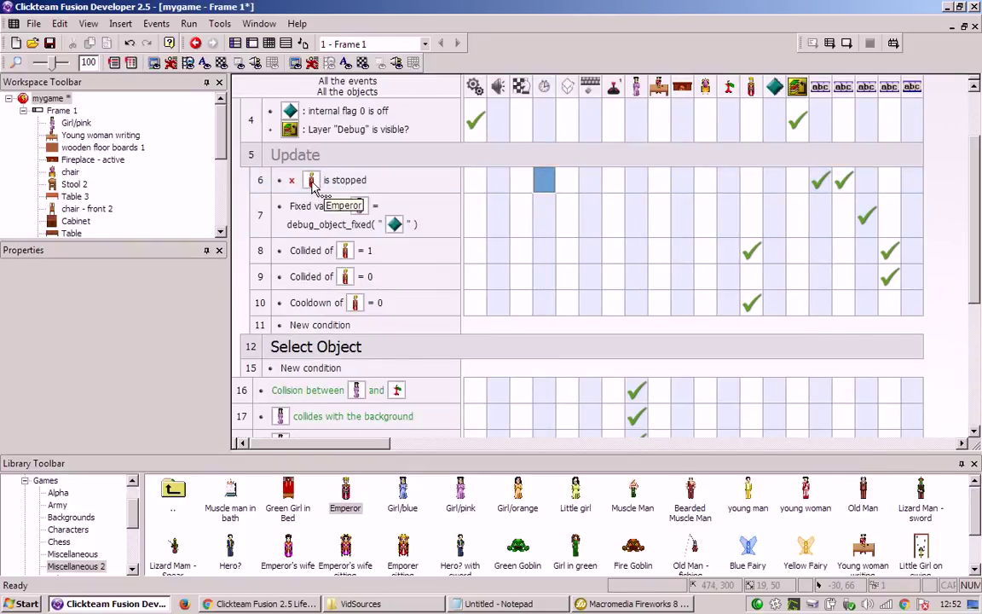
pyautogui.click(351, 184)
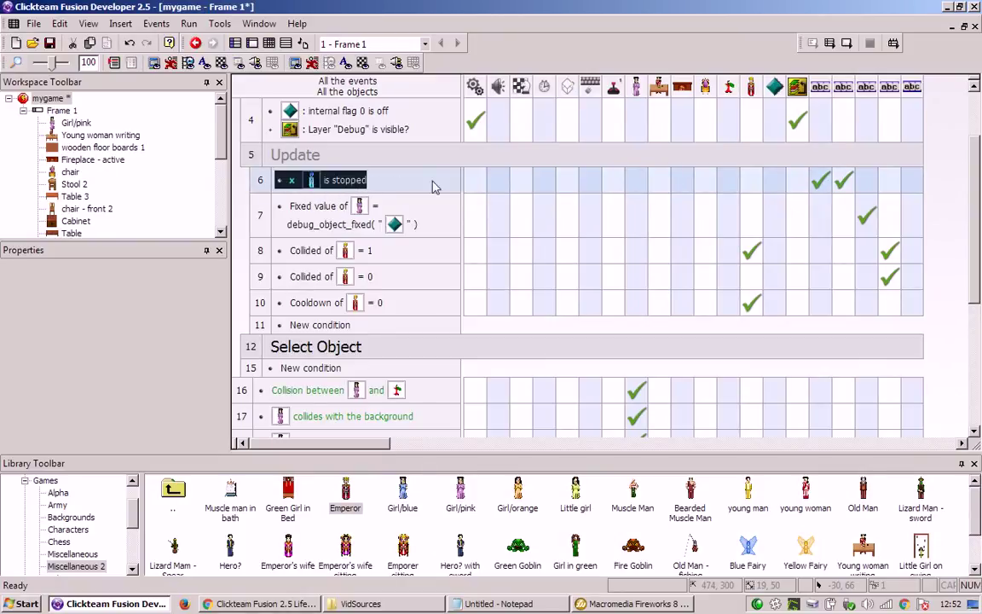
# Step: Run the frame and move the Emperor to test the position text under the negated condition, and return to the frame editor
pyautogui.press('F8')
pyautogui.press('Right')
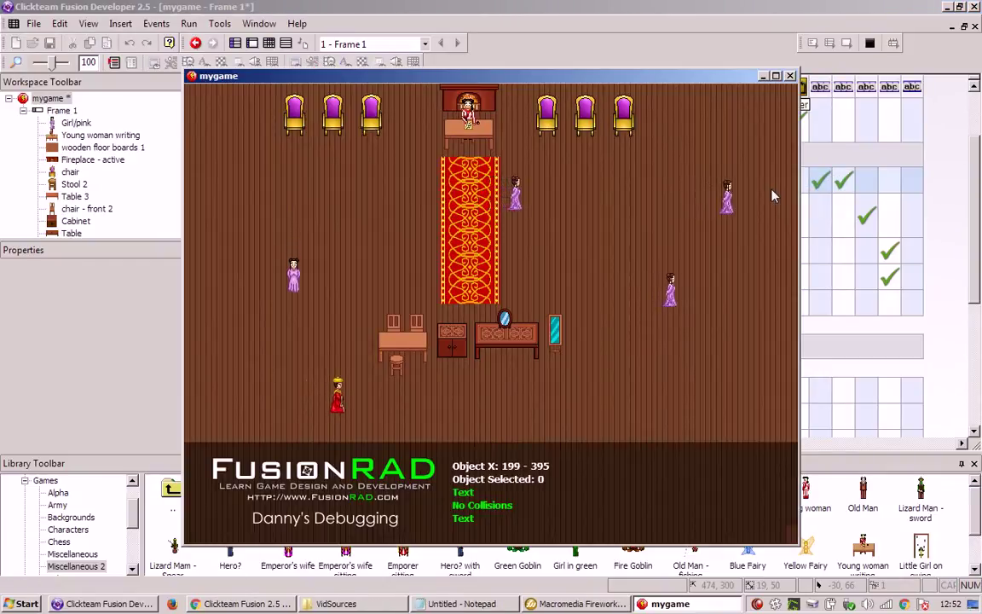
pyautogui.press('Down')
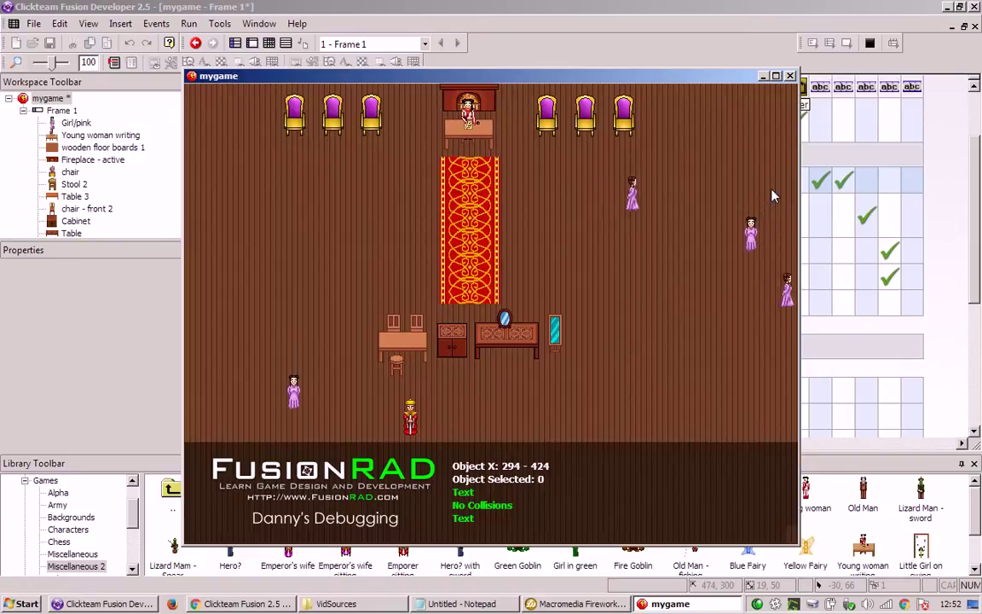
pyautogui.hotkey('alt', 'F4')
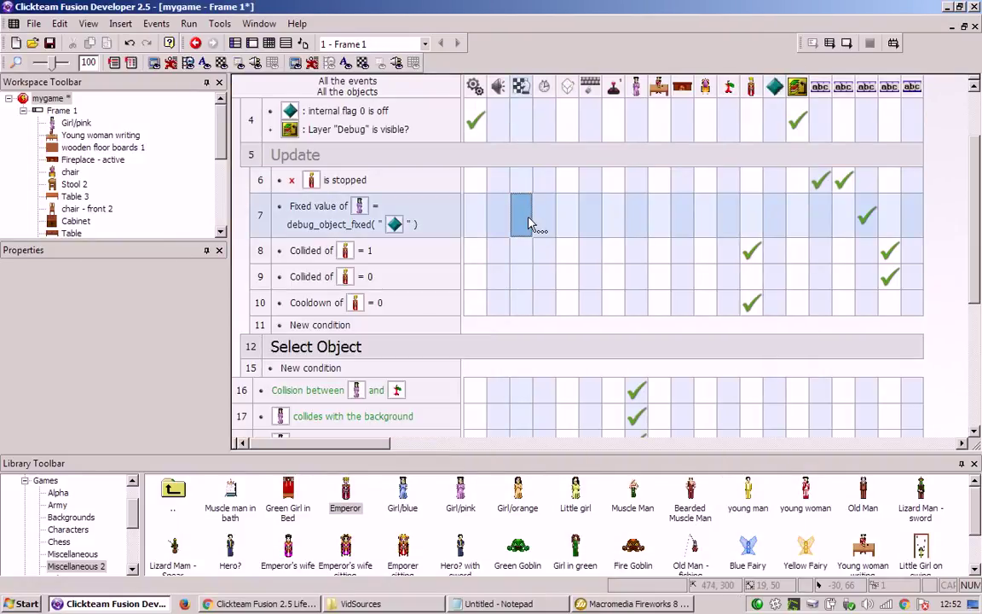
pyautogui.click(235, 42)
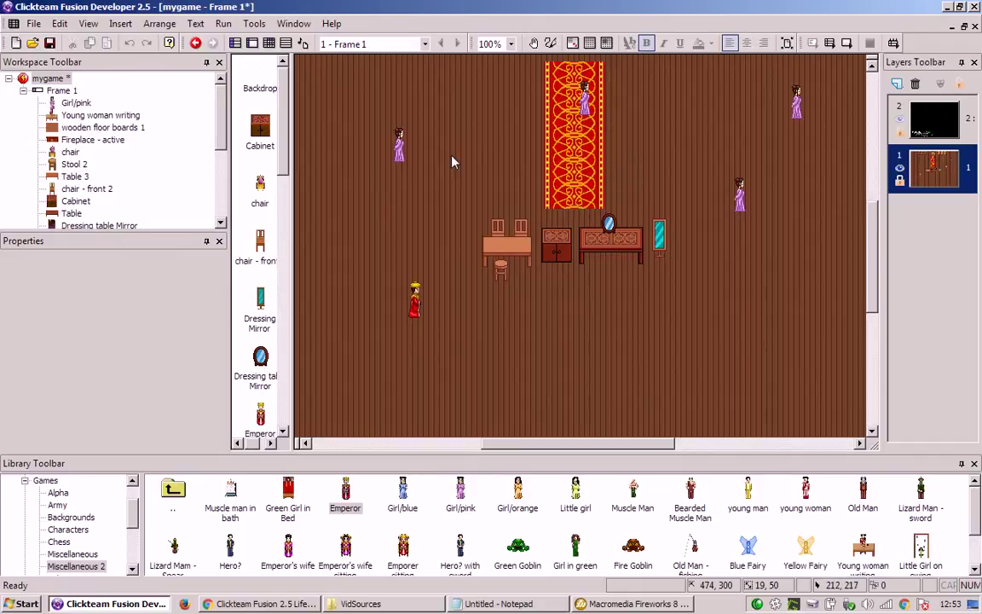
pyautogui.moveTo(878, 302); pyautogui.dragTo(858, 311)
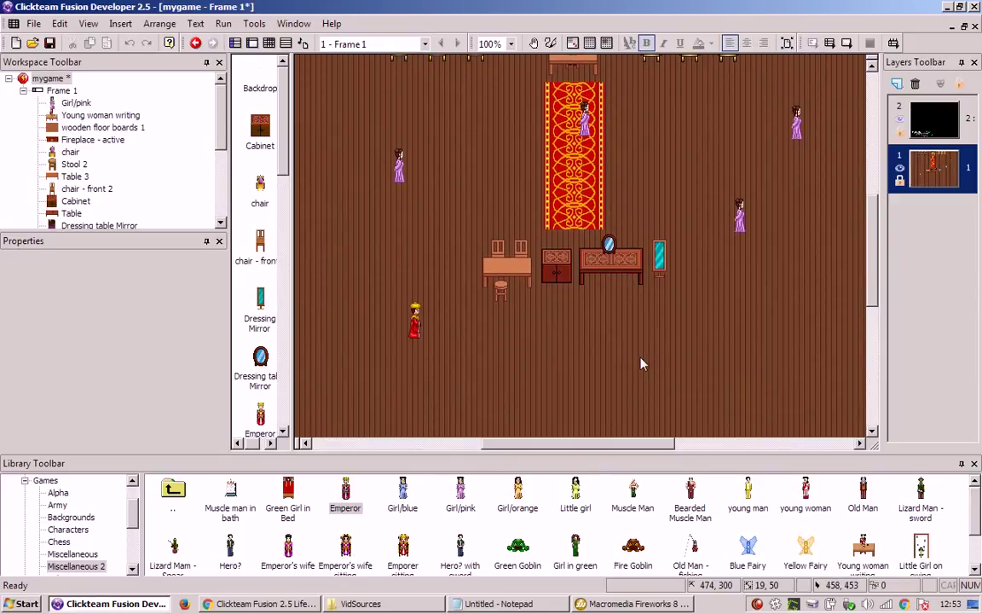